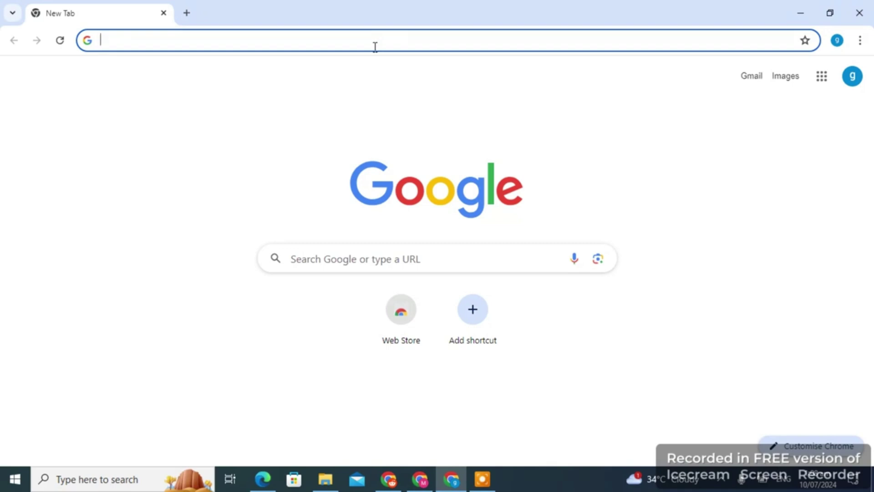
Step: Search Google for canva and open the official Canva website from the results
type("canva")
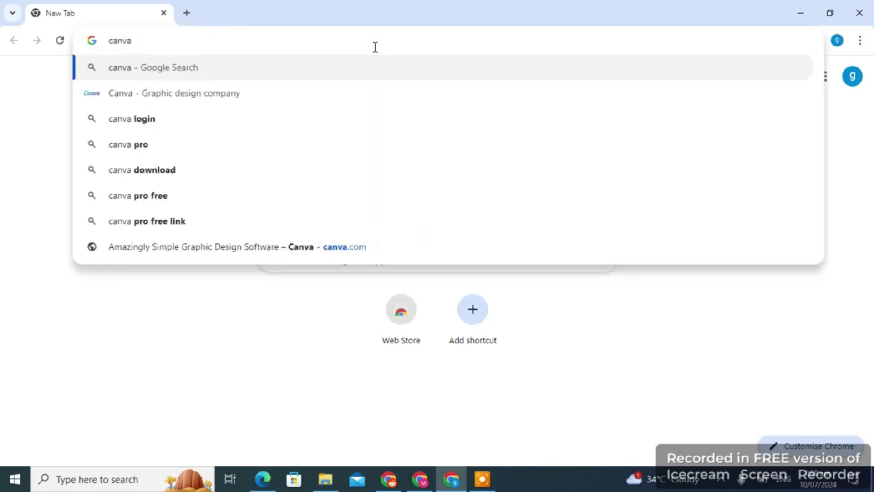
left_click(287, 97)
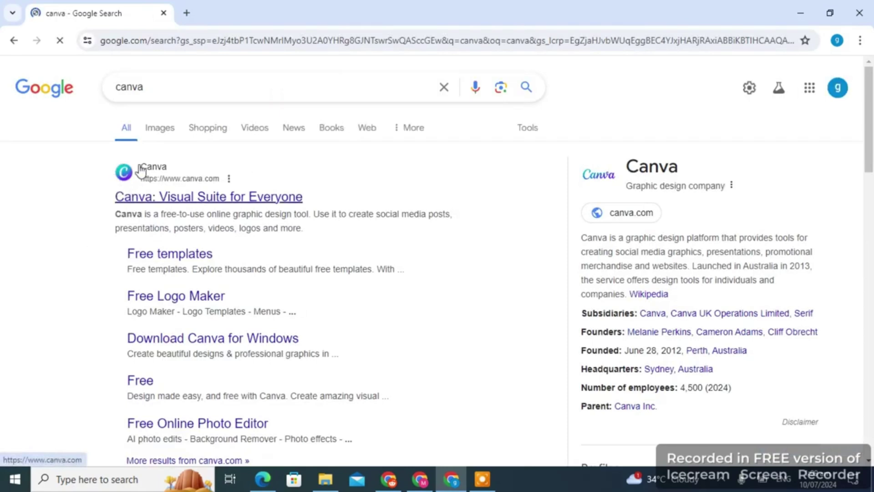
left_click(155, 203)
left_click(173, 201)
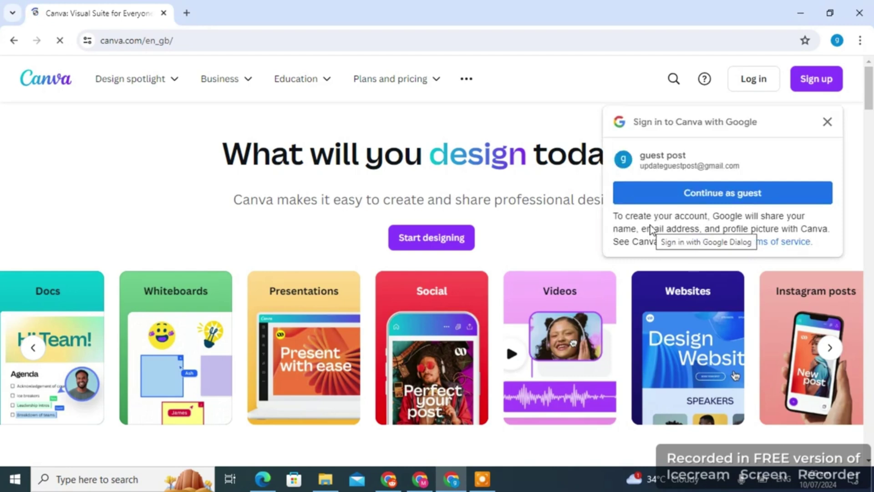
Step: Dismiss the Google sign-in prompt and sign up for Canva by continuing with the Google account
left_click(823, 120)
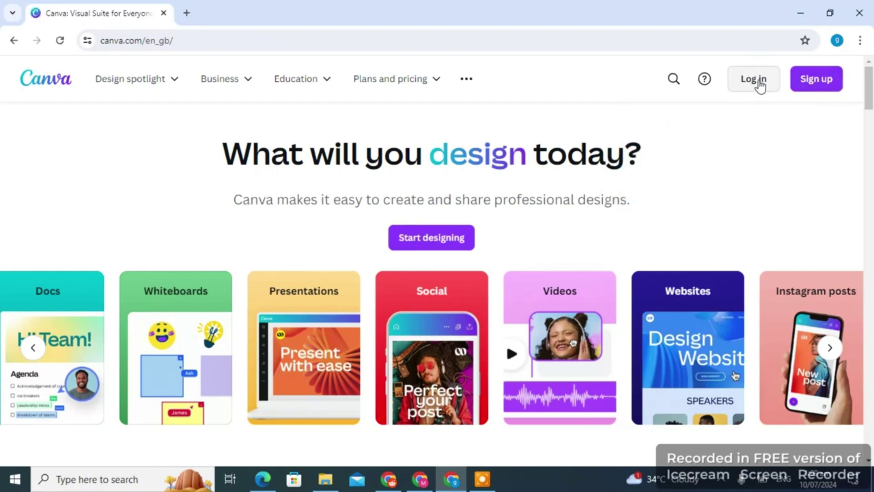
left_click(802, 81)
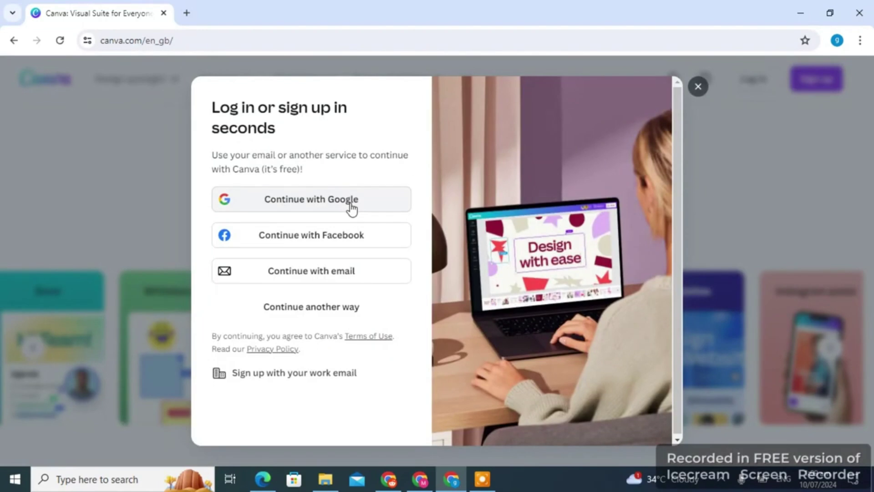
left_click(351, 206)
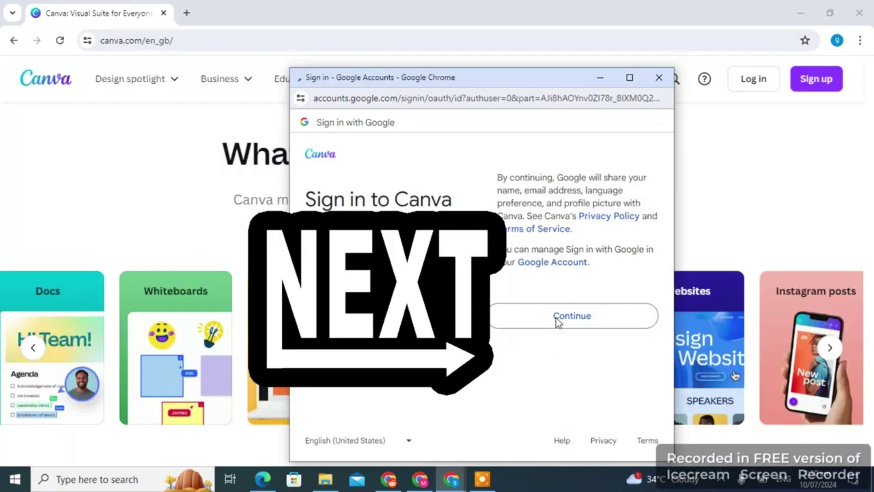
left_click(556, 320)
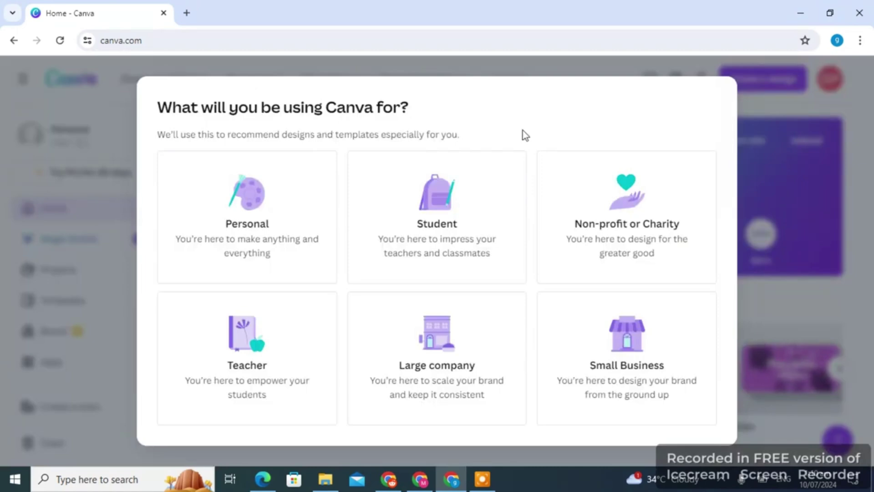
Step: Choose Small Business as the intended use of Canva and skip the Canva Pro free trial offer
left_click(633, 387)
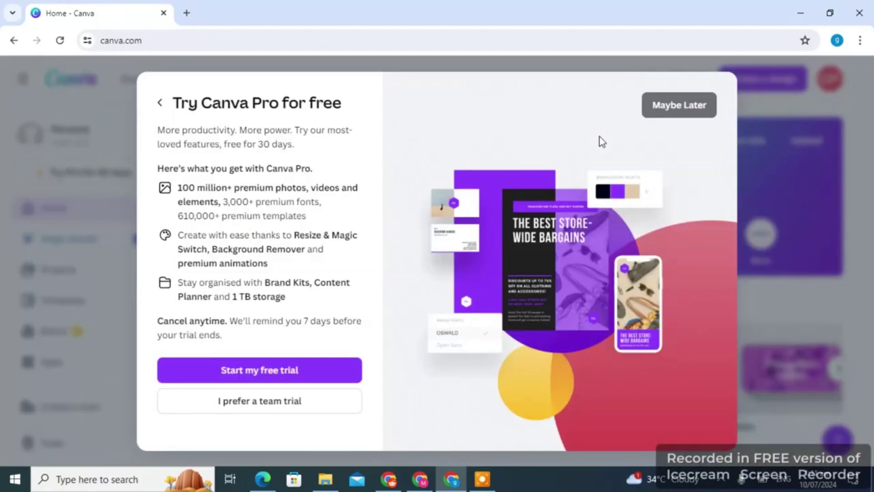
left_click(680, 105)
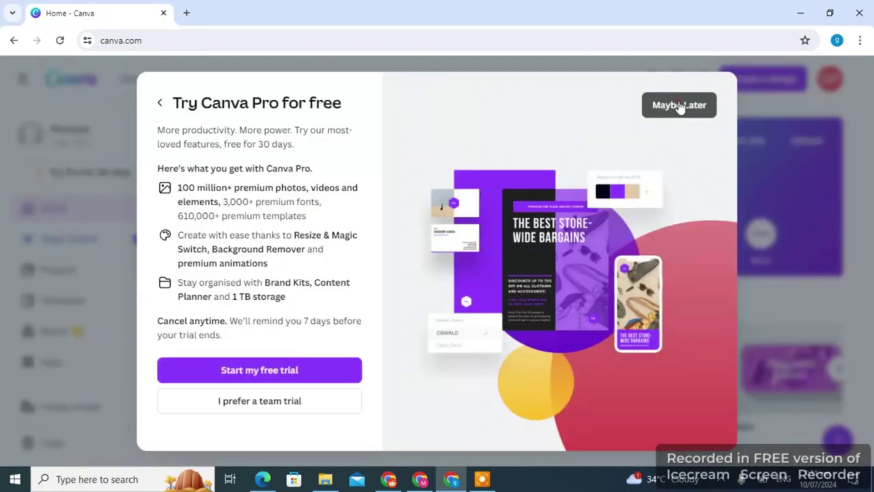
left_click(679, 107)
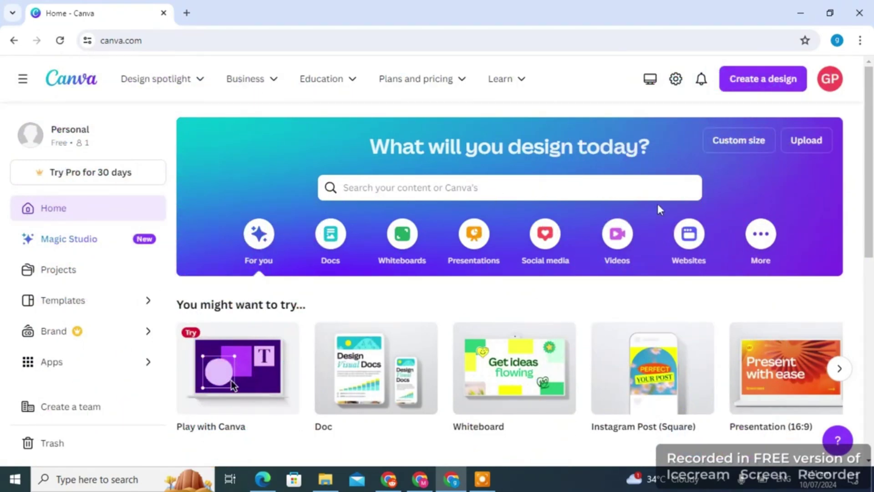
Step: Look over the home page and the Design spotlight, Business, Education, Plans and pricing, and Learn sections
scroll(855, 177, "down", 2)
scroll(847, 205, "down", 7)
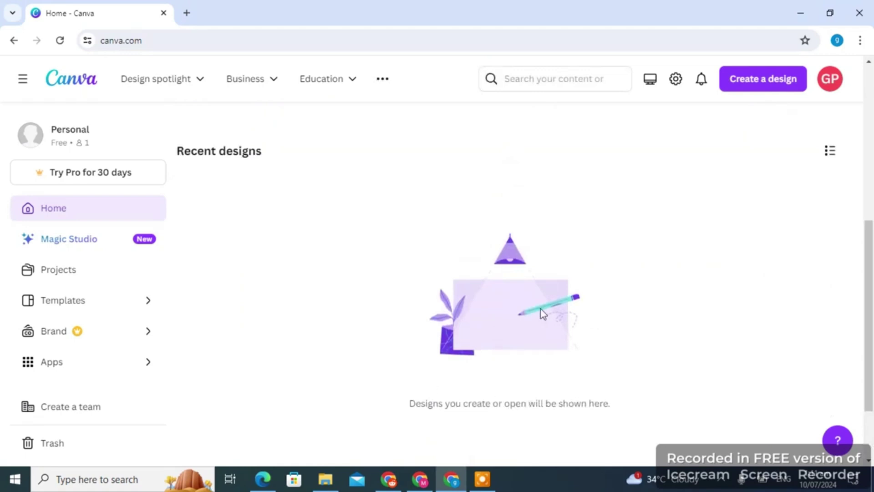
left_click_drag(872, 250, 867, 91)
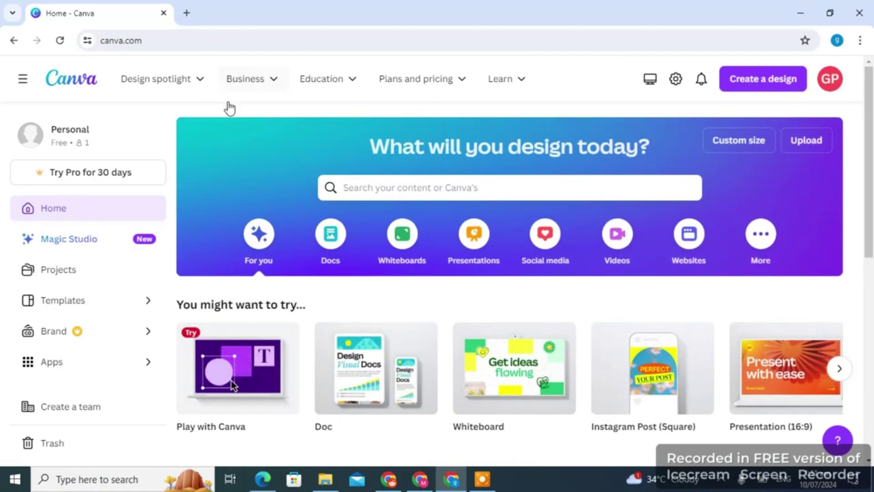
mouse_move(195, 84)
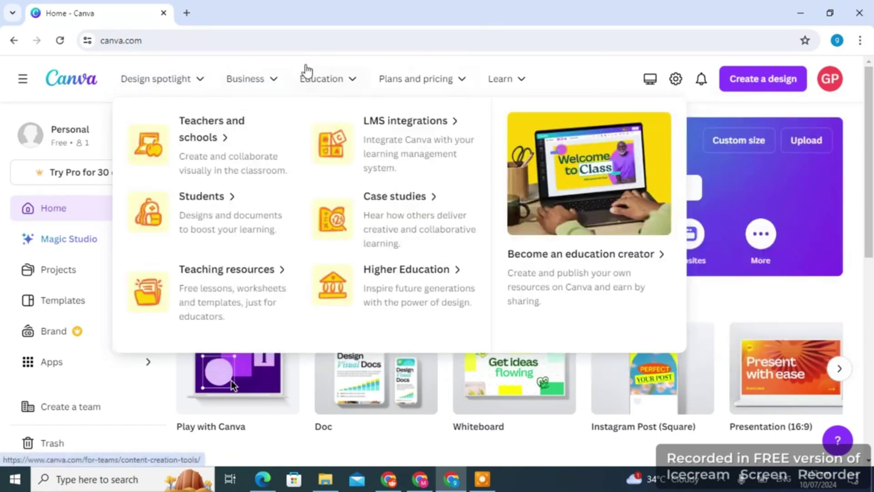
mouse_move(281, 88)
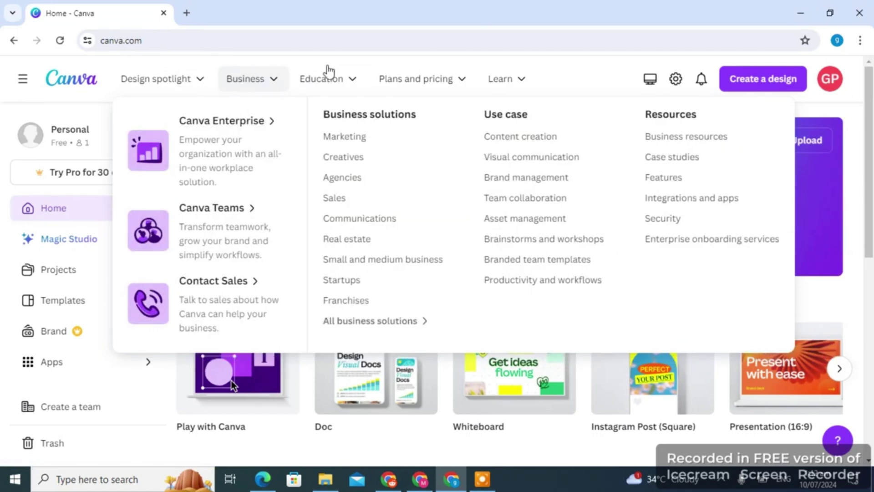
mouse_move(344, 76)
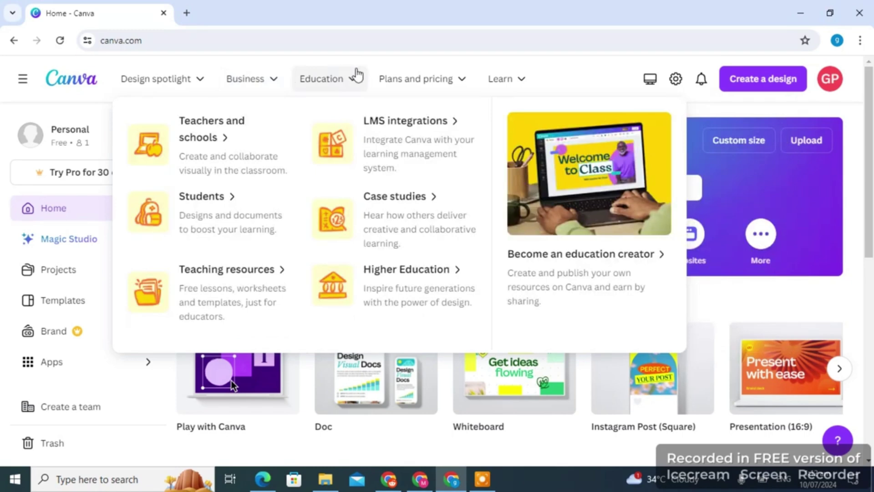
mouse_move(406, 80)
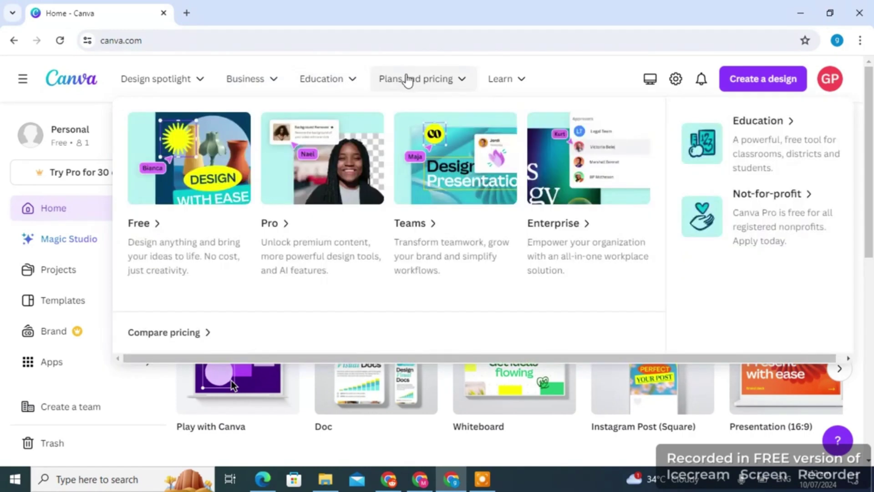
mouse_move(496, 90)
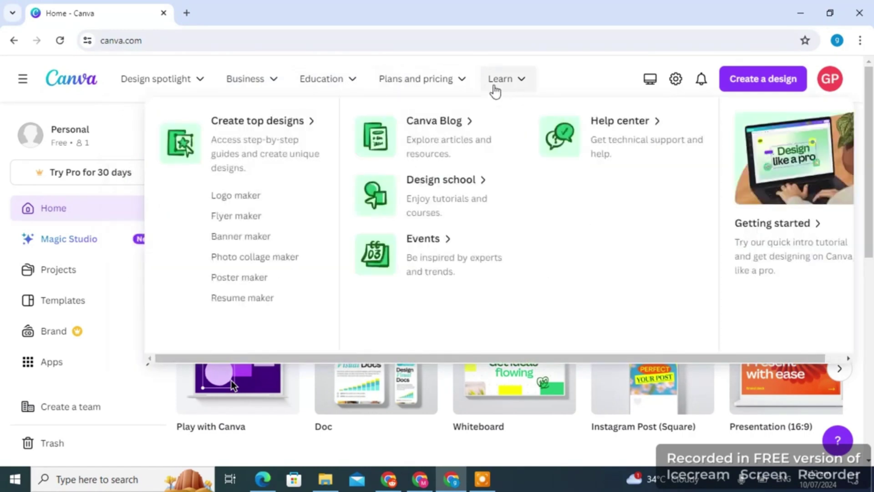
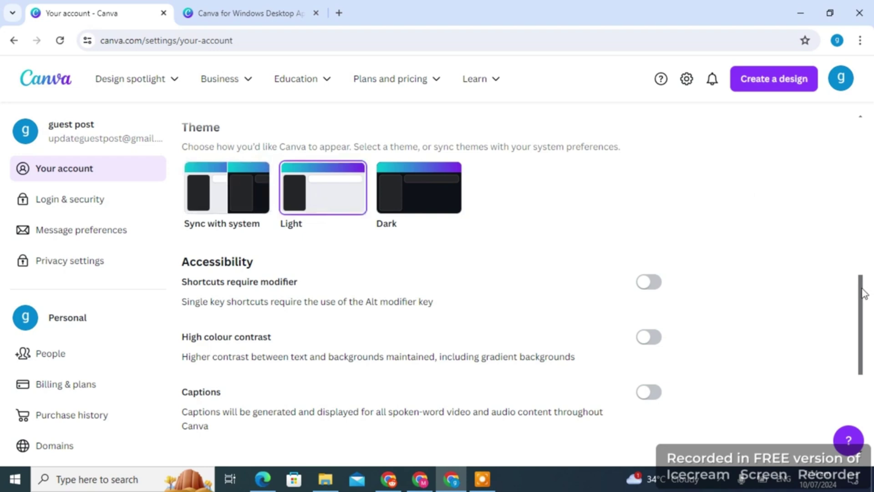
Step: Review the account settings for theme, accessibility and link opening, and view the notifications
left_click_drag(864, 291, 843, 408)
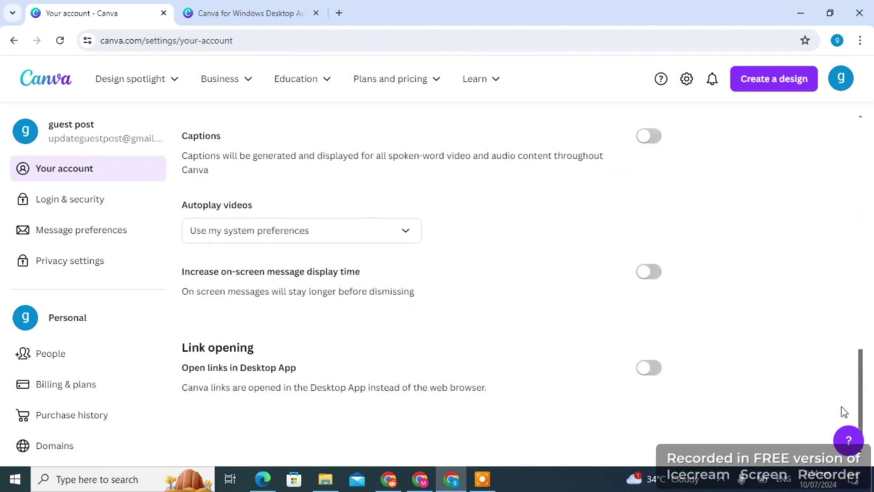
scroll(849, 343, "up", 10)
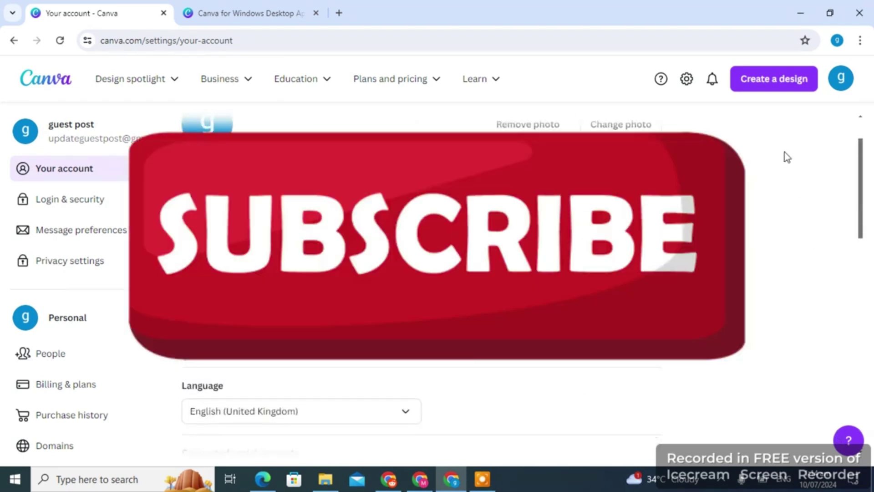
scroll(774, 114, "down", 3)
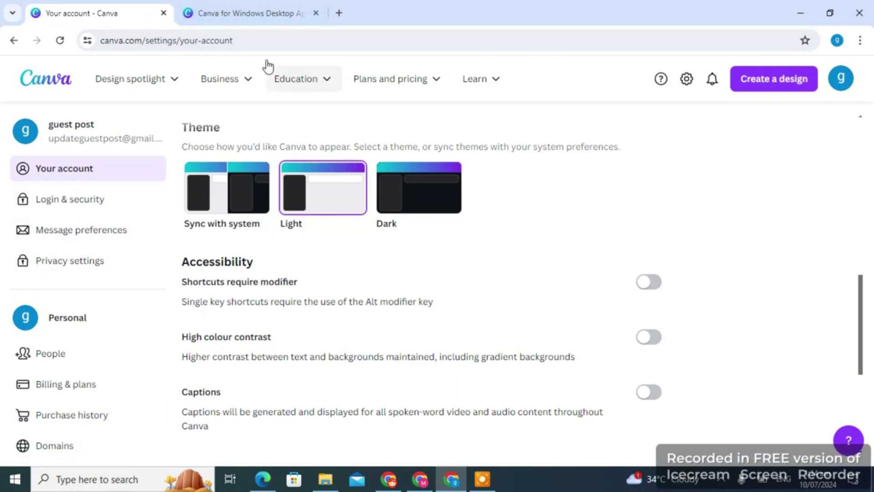
left_click(712, 81)
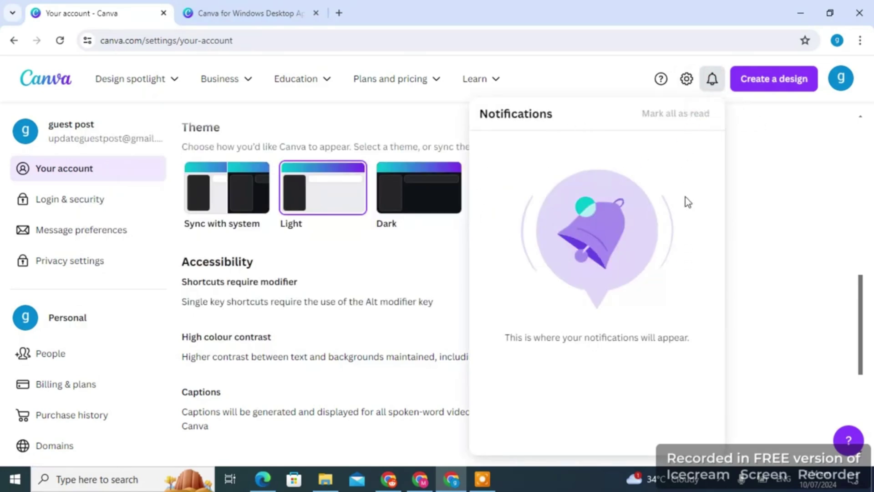
Step: Browse the design types offered for a new design and search them for youtube
left_click(749, 91)
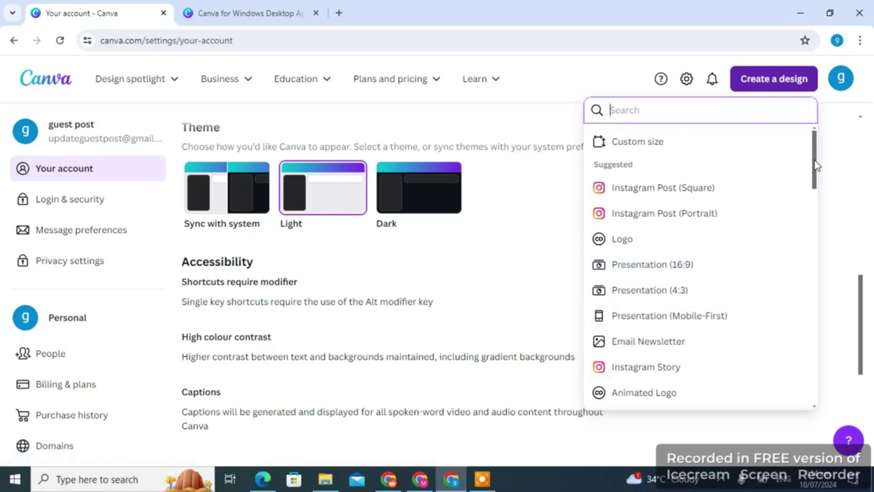
left_click_drag(817, 165, 766, 264)
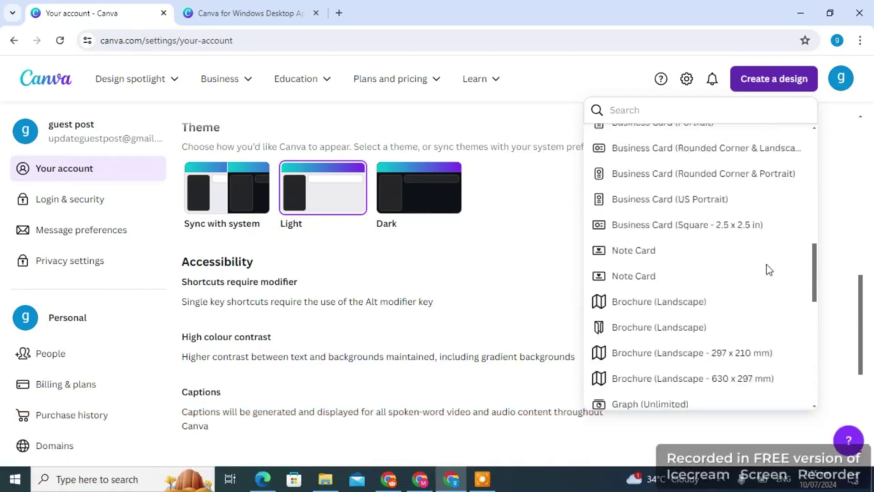
scroll(767, 262, "up", 2)
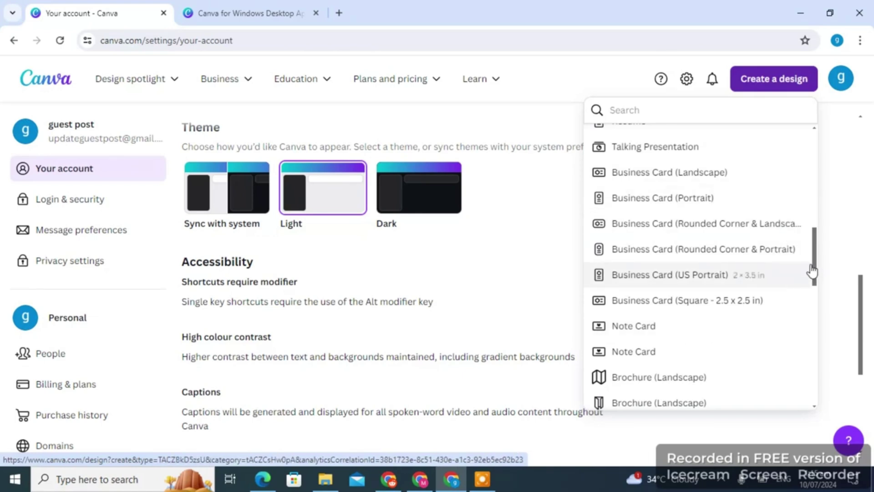
left_click(691, 109)
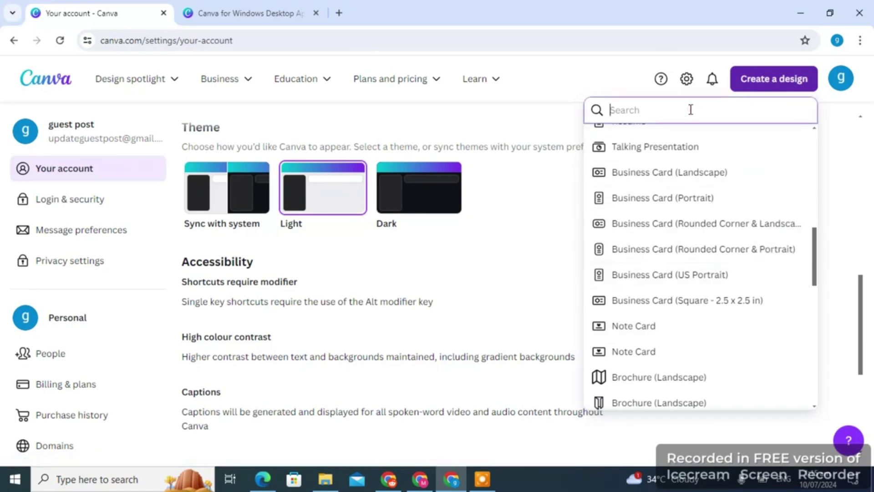
type("youtu")
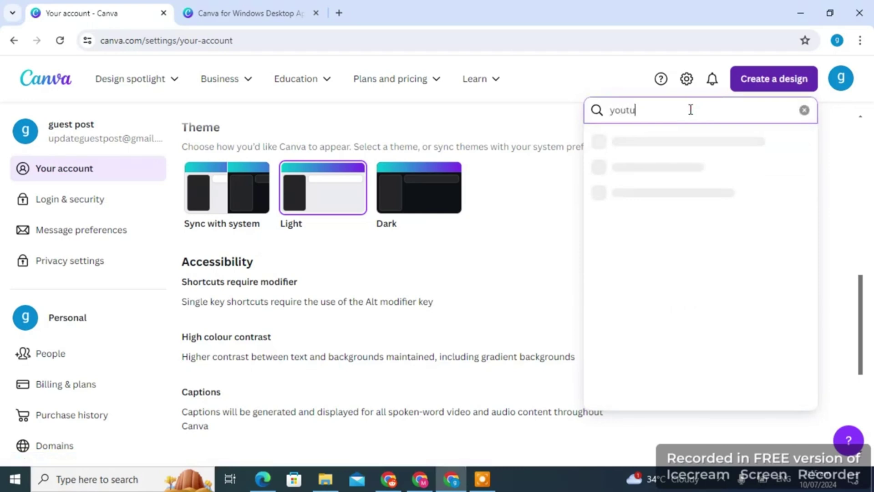
type("be")
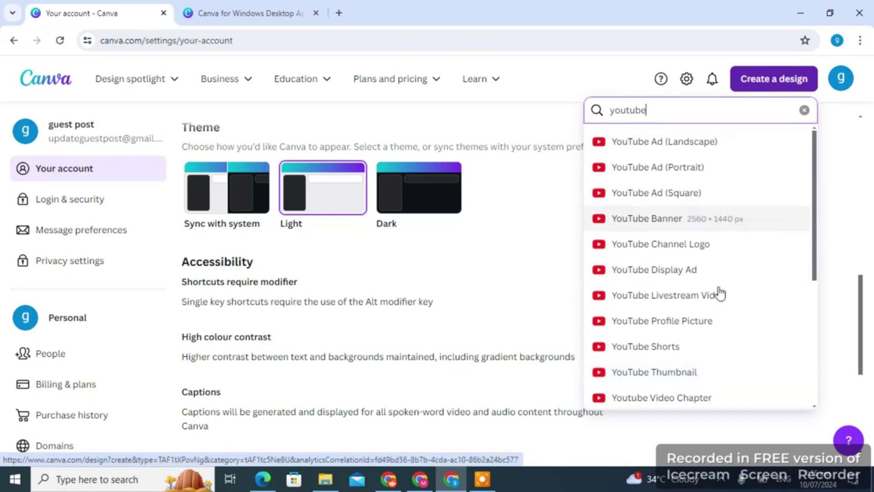
left_click(520, 228)
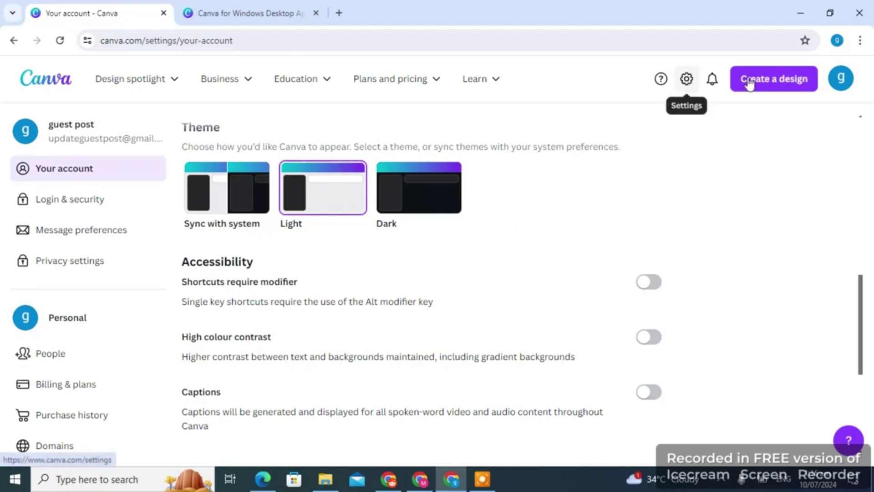
left_click(769, 91)
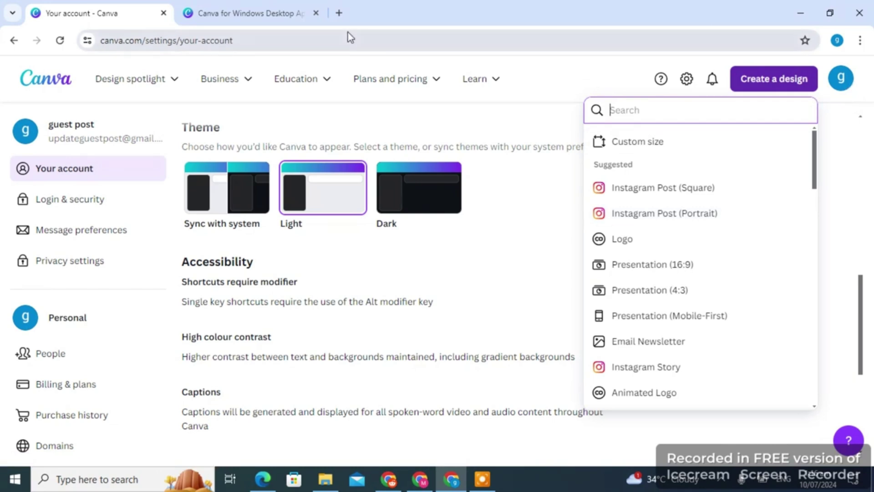
Step: Return to the home page and create a new custom-size design of 1080 × 1920 px
left_click(13, 40)
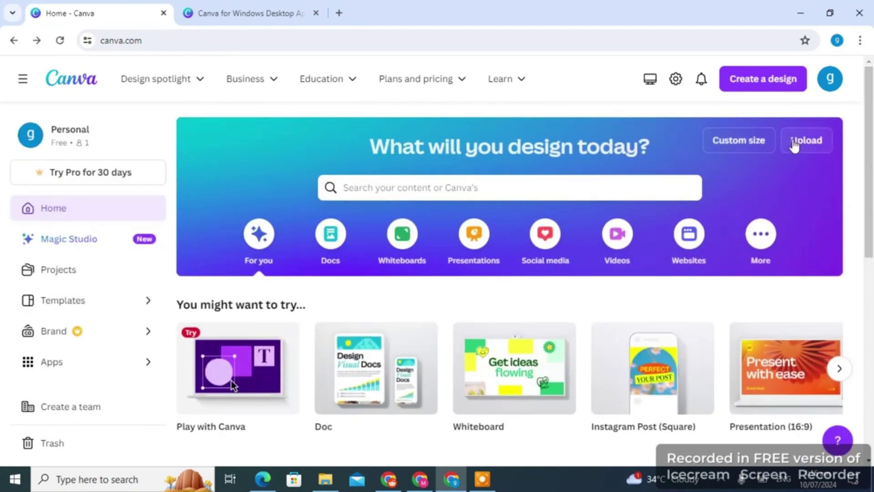
left_click(736, 150)
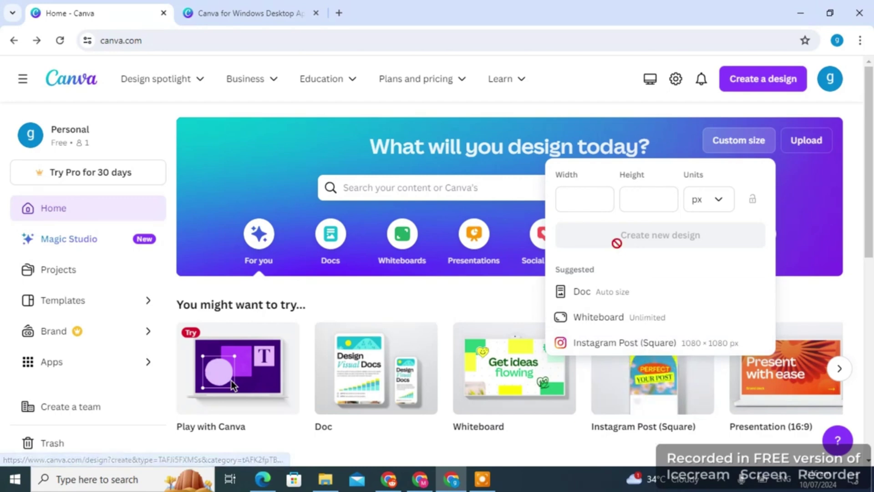
left_click(587, 199)
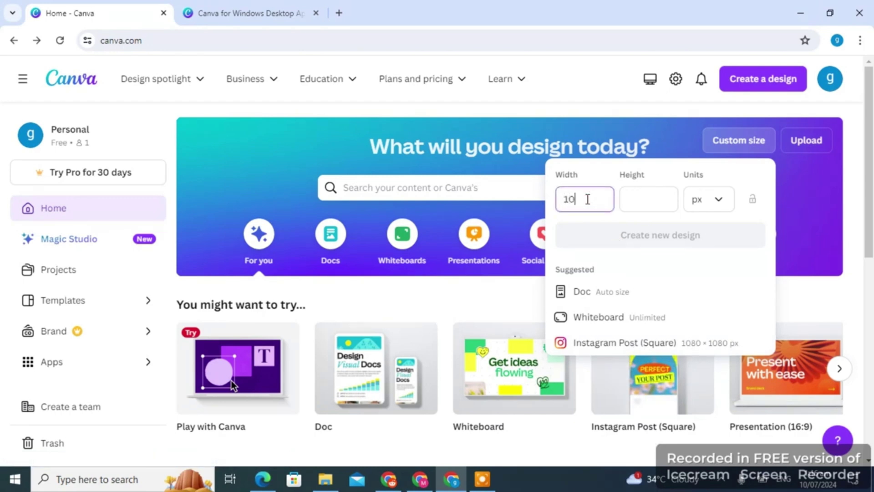
left_click(647, 201)
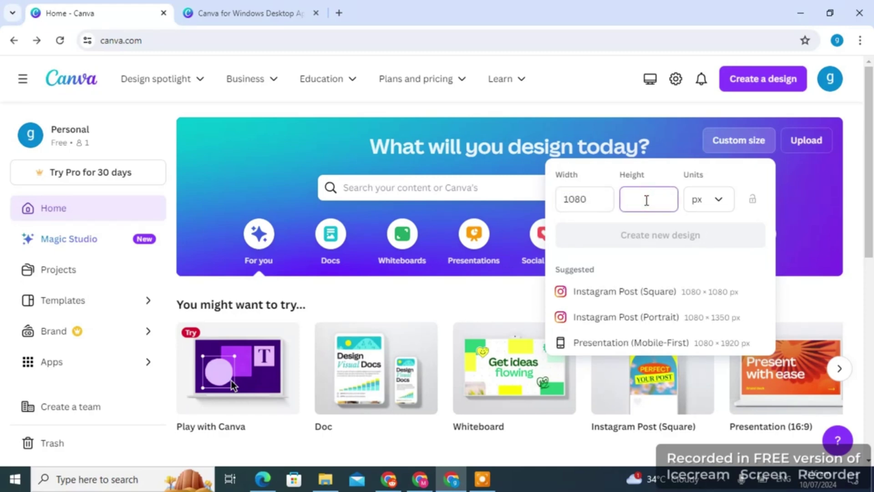
type("1920")
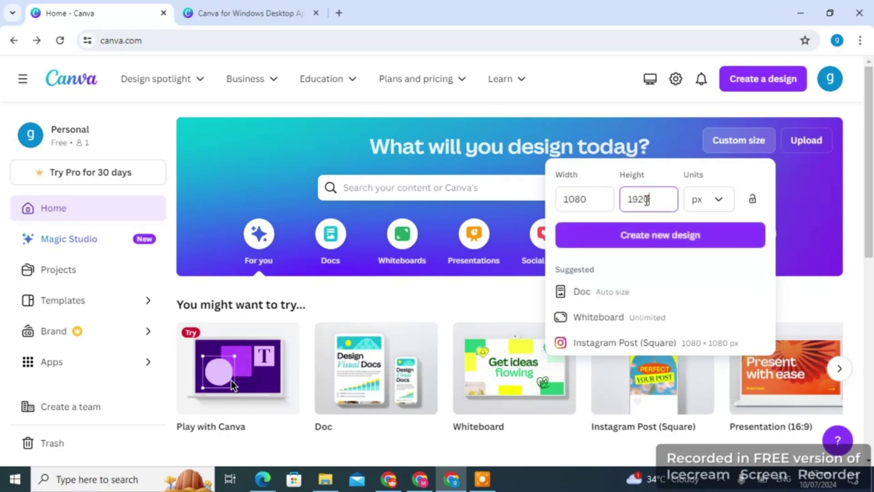
left_click(706, 245)
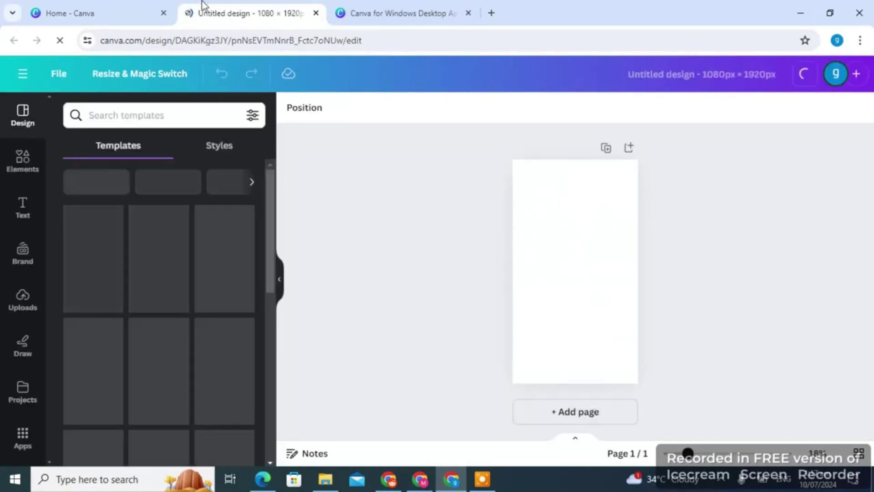
Step: Go back to the home page's custom size settings and set the width to 1280 px
left_click(96, 7)
left_click(585, 199)
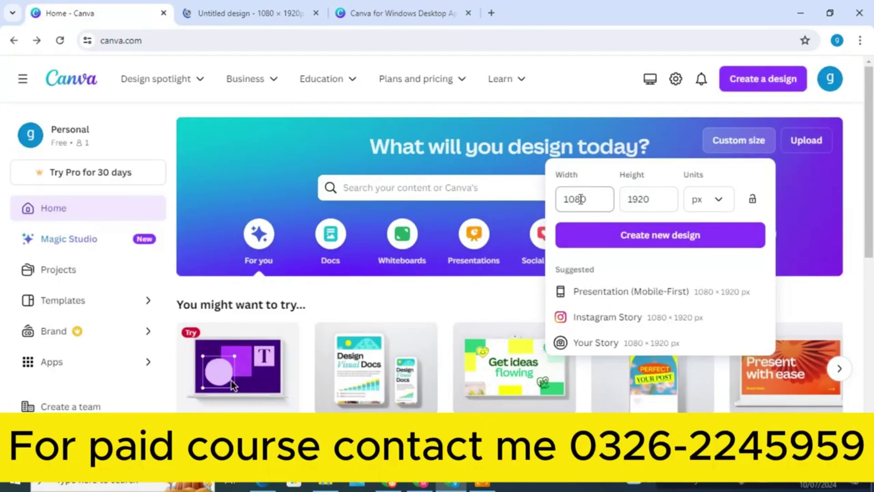
left_click(600, 194)
key("BackSpace")
key("BackSpace")
key("BackSpace")
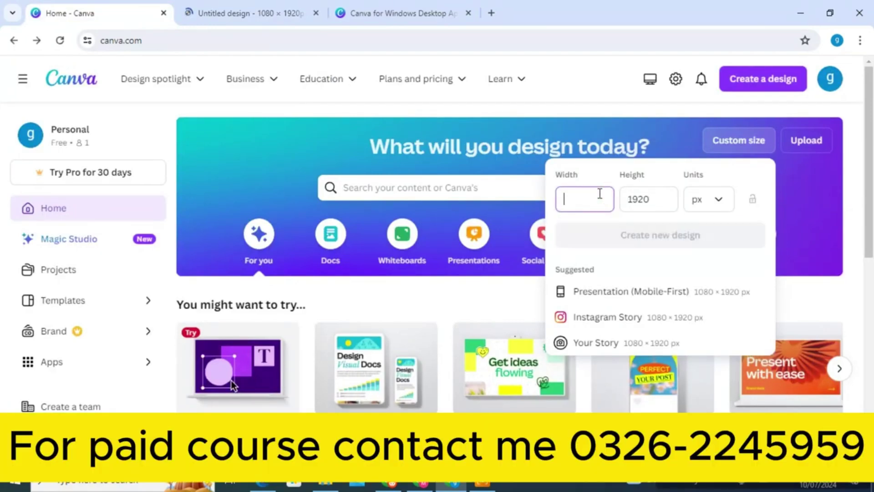
type("1280")
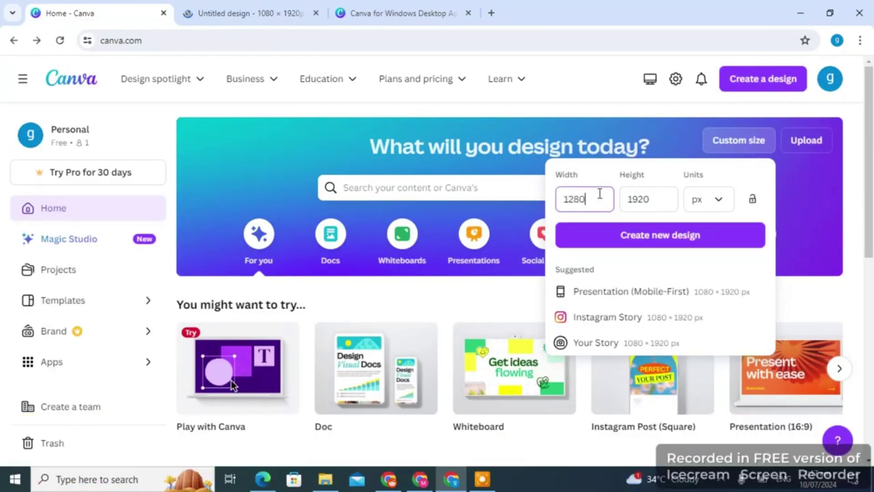
Step: Set the custom size's height to 720 px and create the new design
left_click(651, 199)
key("BackSpace")
key("BackSpace")
key("BackSpace")
key("BackSpace")
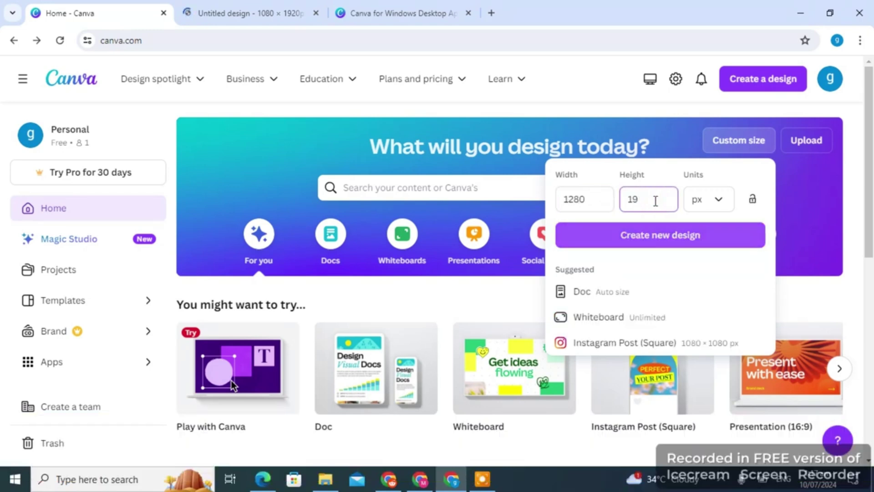
type("7")
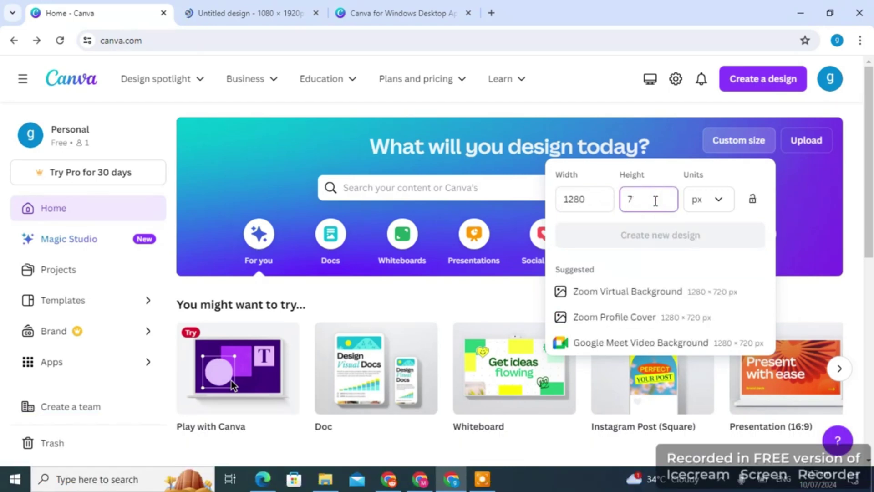
type("20")
left_click(671, 237)
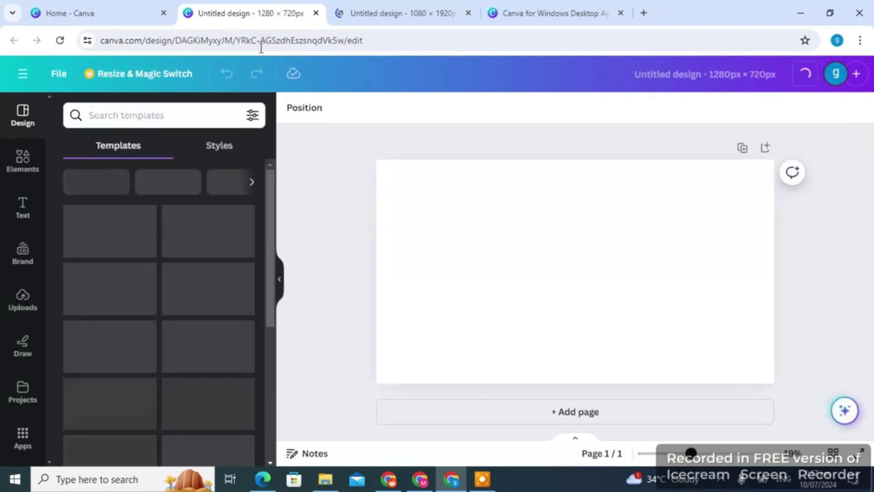
Step: Return to the home page and view the upload options for starting a design from a file
left_click(129, 6)
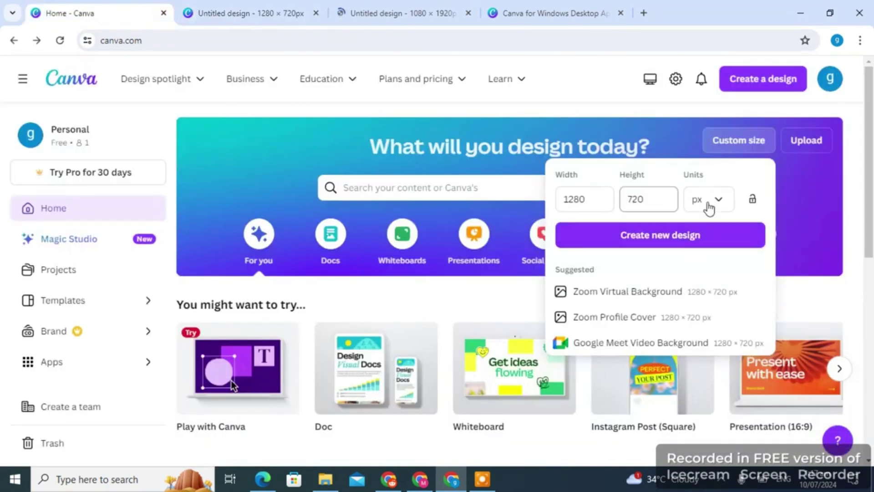
left_click(788, 199)
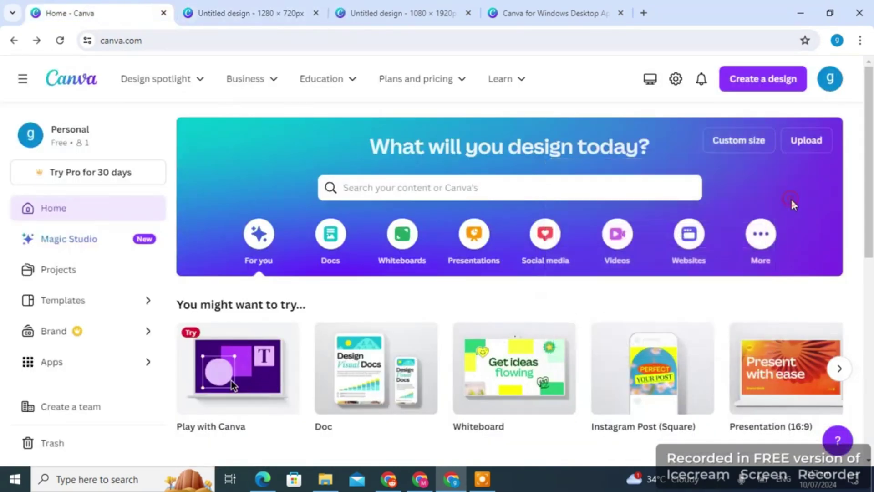
left_click(804, 141)
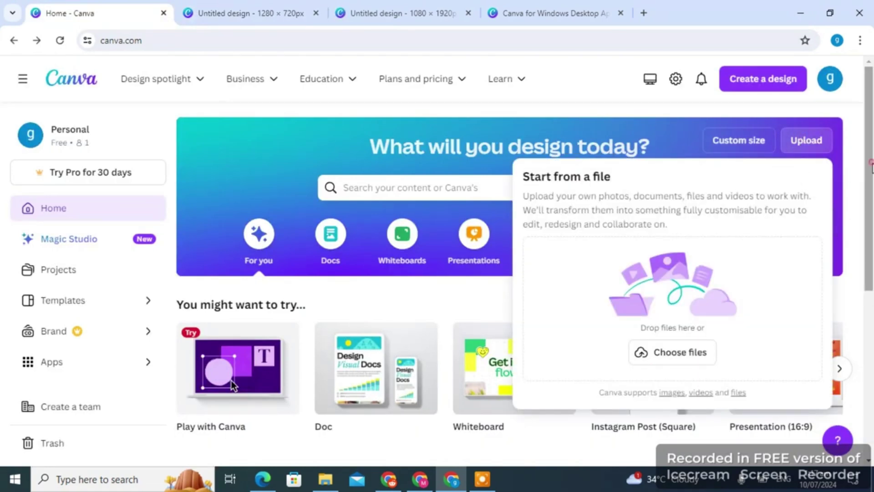
scroll(863, 173, "down", 2)
scroll(867, 157, "up", 2)
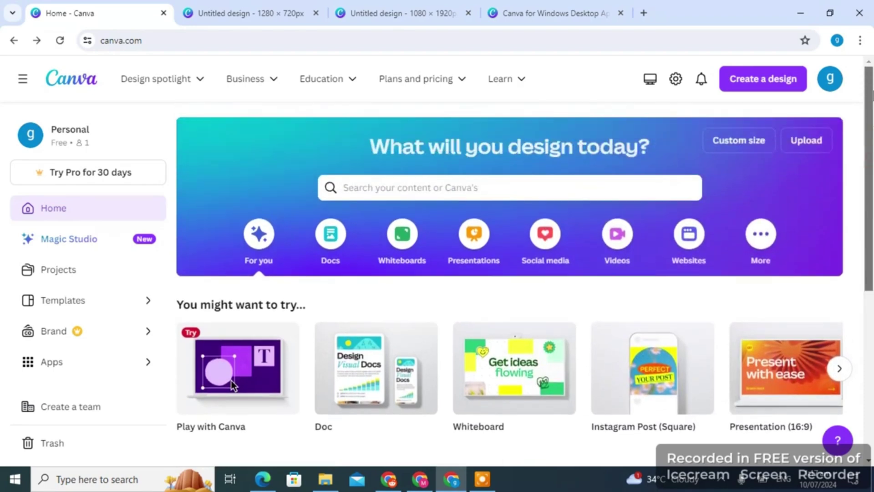
left_click(815, 142)
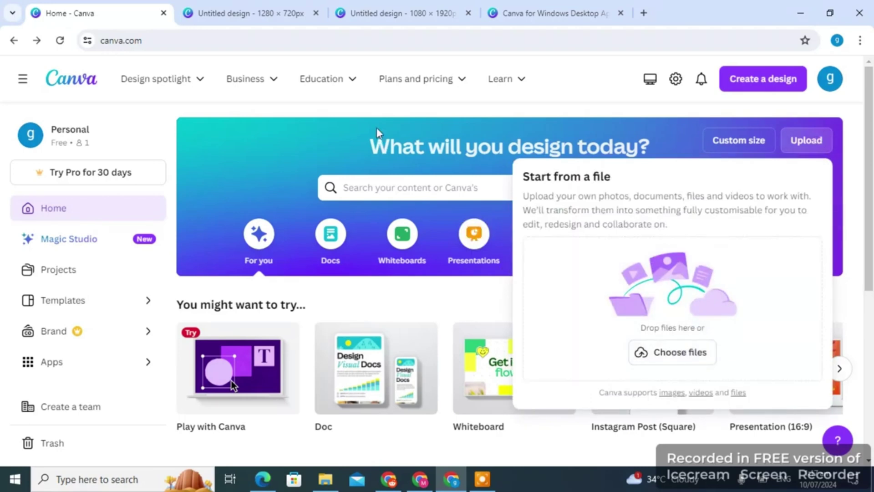
left_click(536, 85)
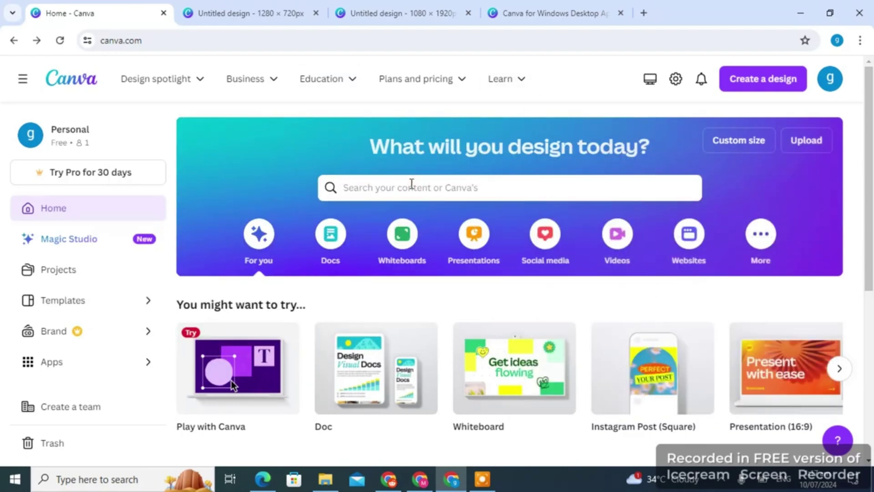
Step: Search the templates for "travel postter" and browse the resulting designs
type("yo")
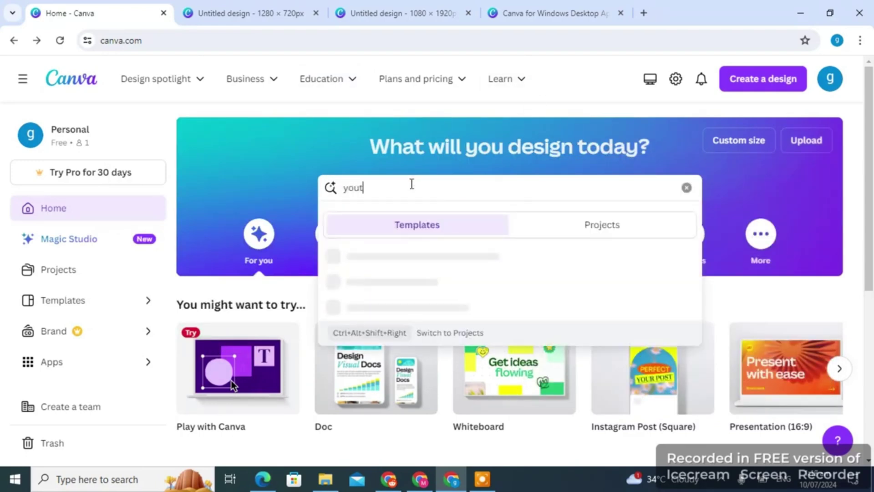
type("ut")
key("BackSpace")
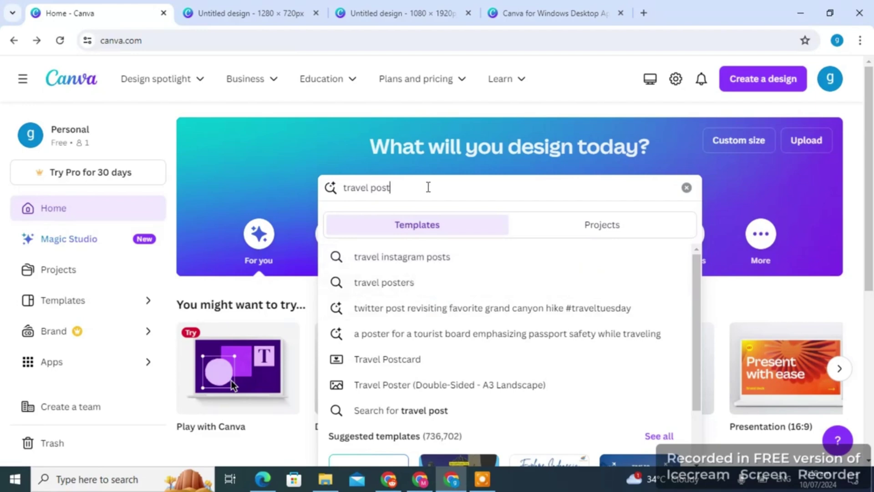
type("t")
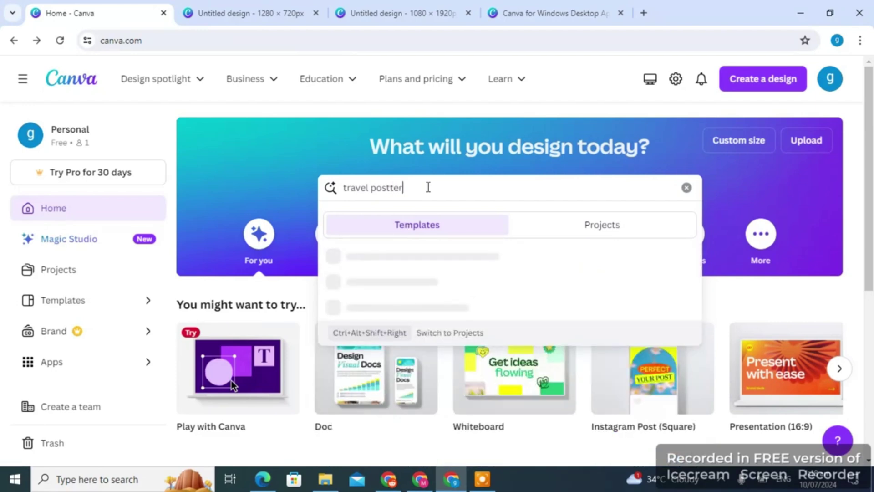
type("er")
key("Return")
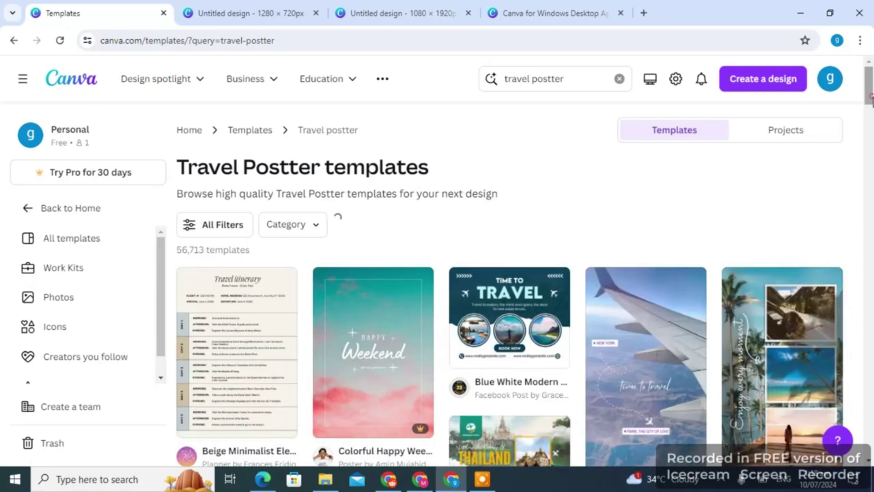
left_click_drag(872, 98, 872, 139)
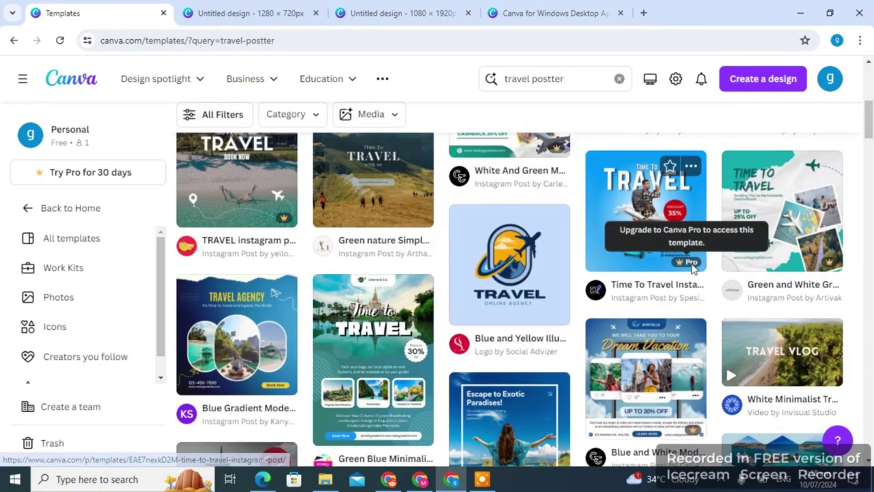
left_click_drag(871, 132, 871, 75)
Step: Go back to the home page and look over the Docs category's design types and templates
key("alt+Left")
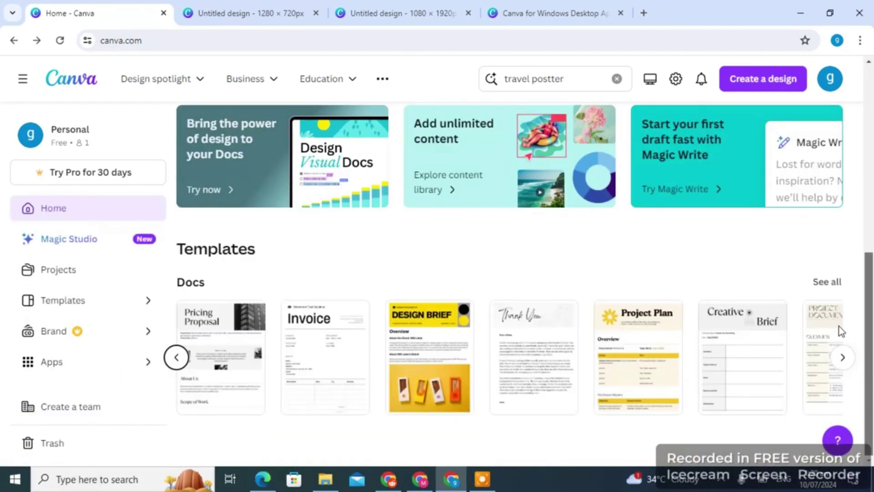
scroll(844, 320, "up", 8)
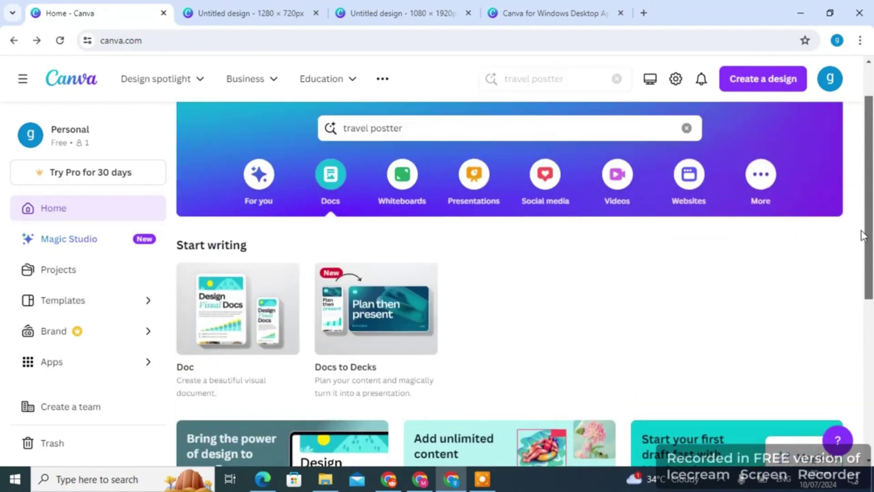
left_click_drag(864, 236, 865, 206)
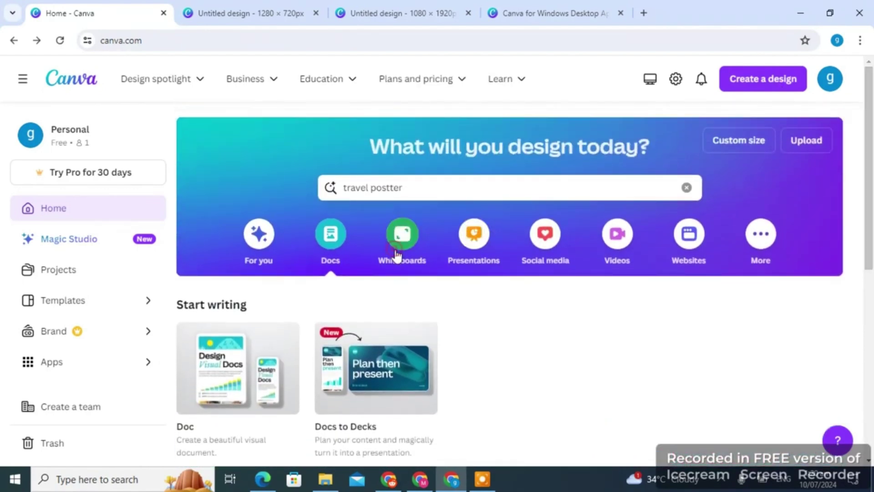
Step: Show the Whiteboards category and browse its design types, Whiteboard templates and Team Whiteboards templates
left_click(396, 255)
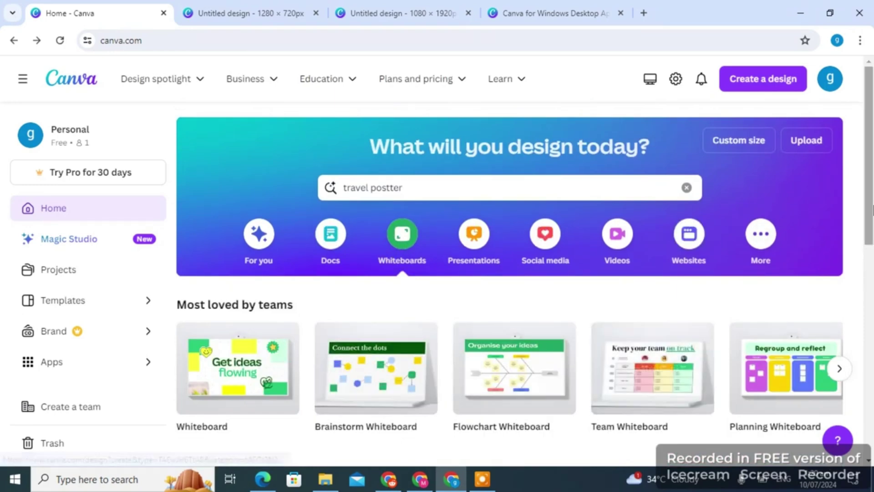
scroll(872, 228, "down", 5)
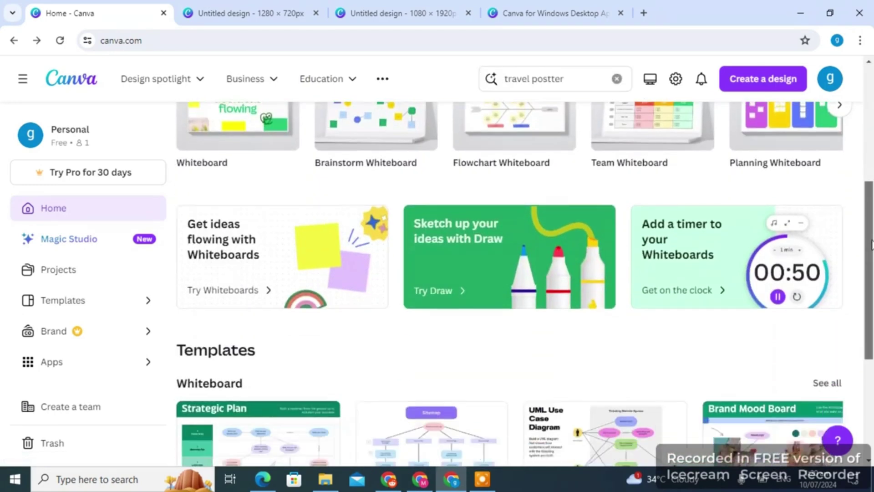
scroll(871, 243, "down", 5)
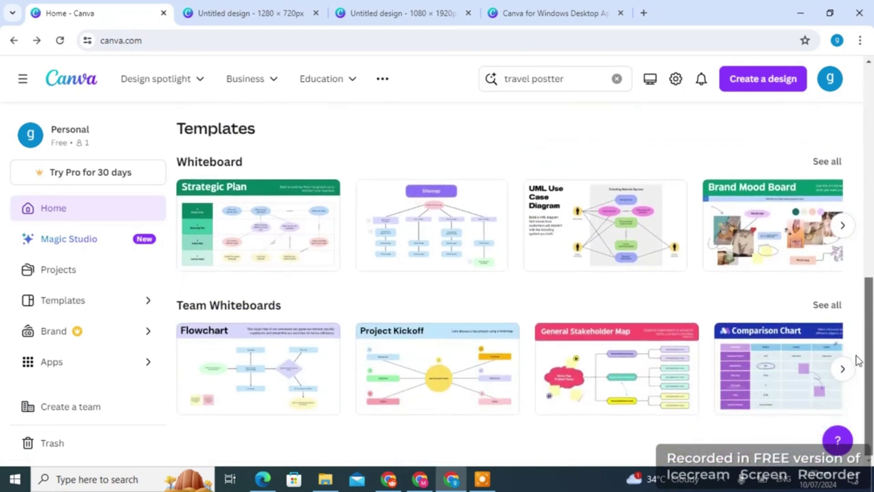
scroll(857, 363, "up", 2)
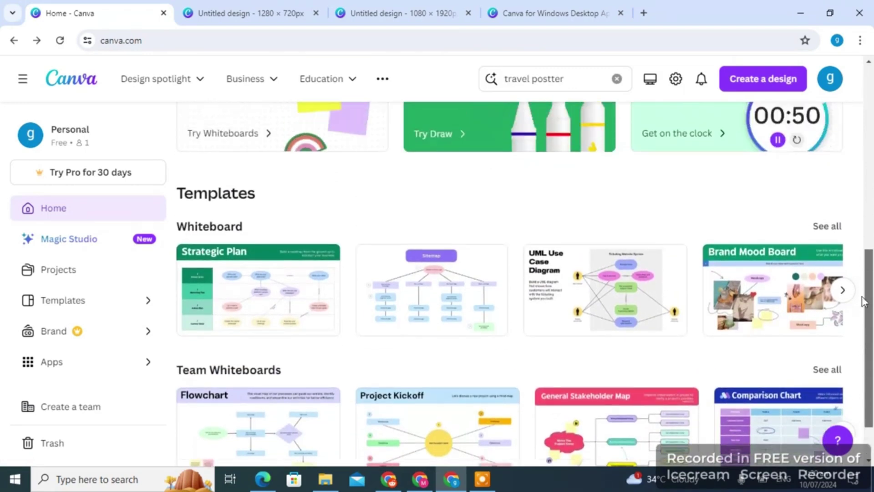
scroll(774, 368, "down", 2)
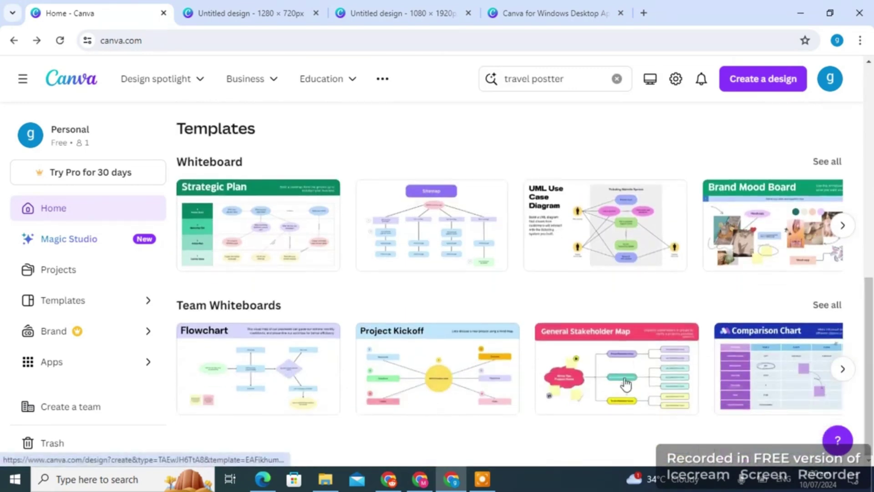
scroll(626, 383, "up", 8)
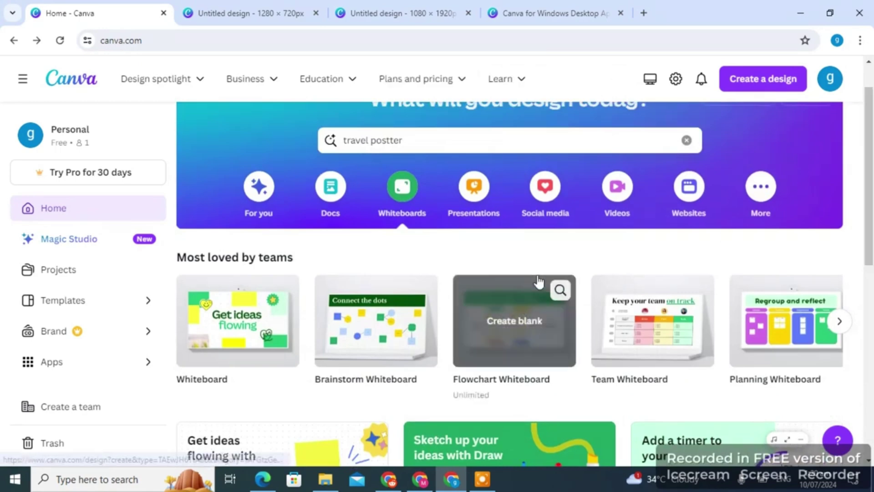
Step: Show the Presentations category and browse its presentation formats and templates
left_click(487, 219)
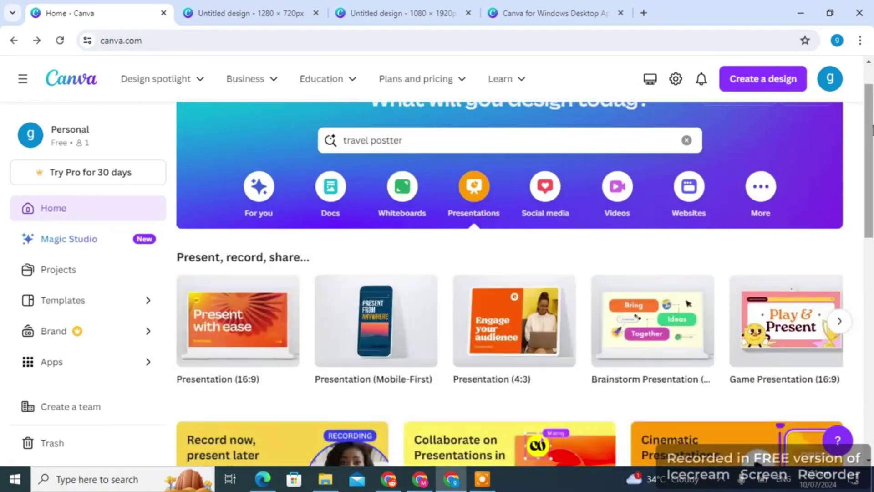
left_click_drag(871, 131, 863, 175)
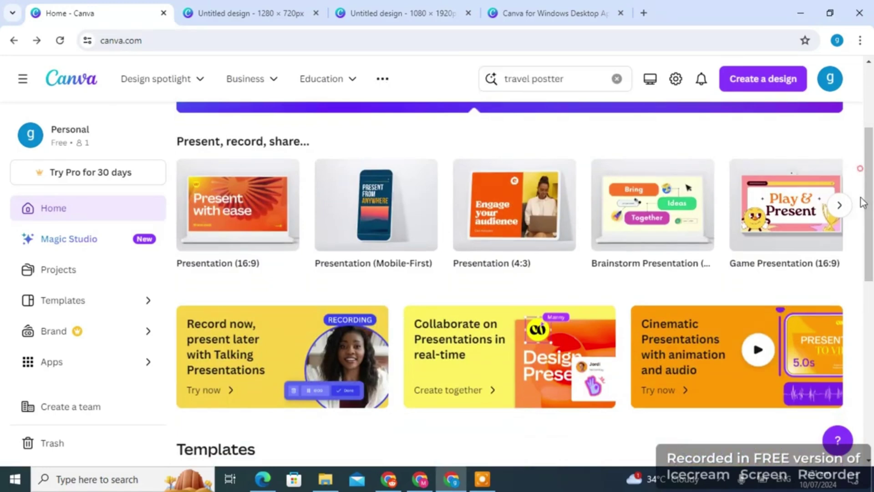
scroll(867, 228, "down", 5)
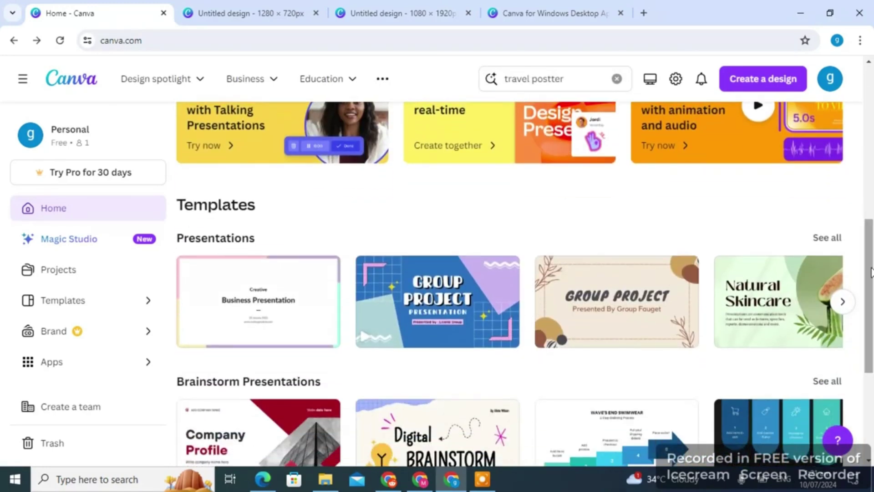
Step: Look through the Brainstorm Presentations and Game Presentations templates and return to the category row
scroll(871, 272, "down", 4)
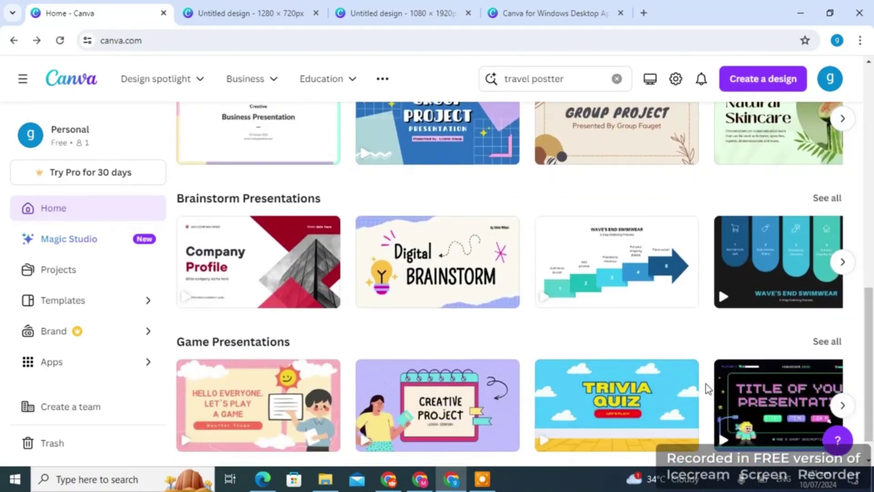
scroll(503, 387, "down", 1)
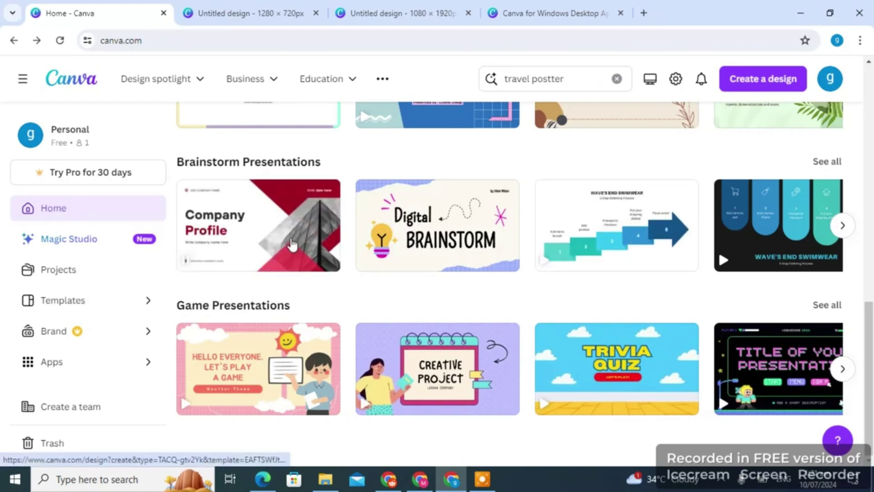
left_click_drag(872, 319, 872, 136)
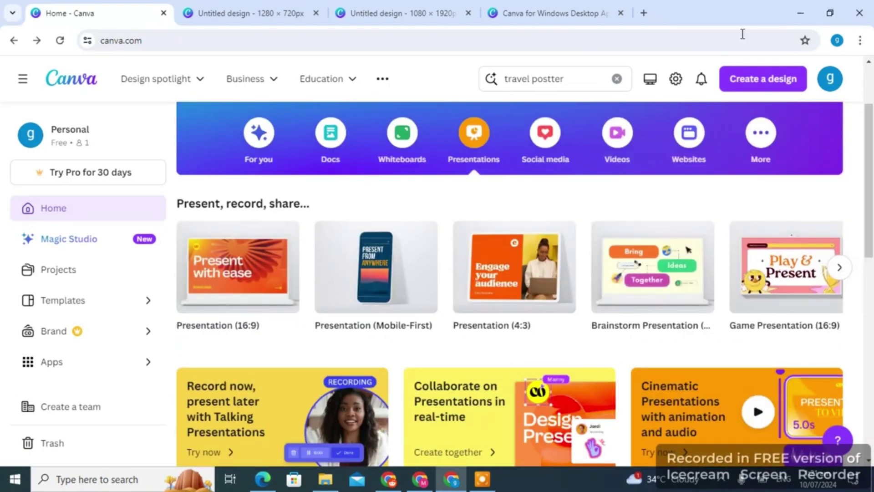
Step: Show the Social media category and browse its popular, Instagram and Facebook design types
left_click(546, 172)
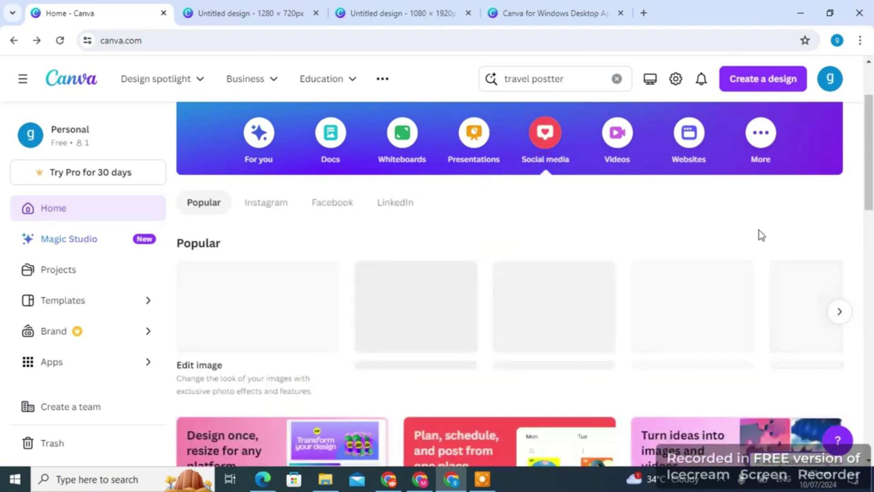
scroll(515, 308, "down", 7)
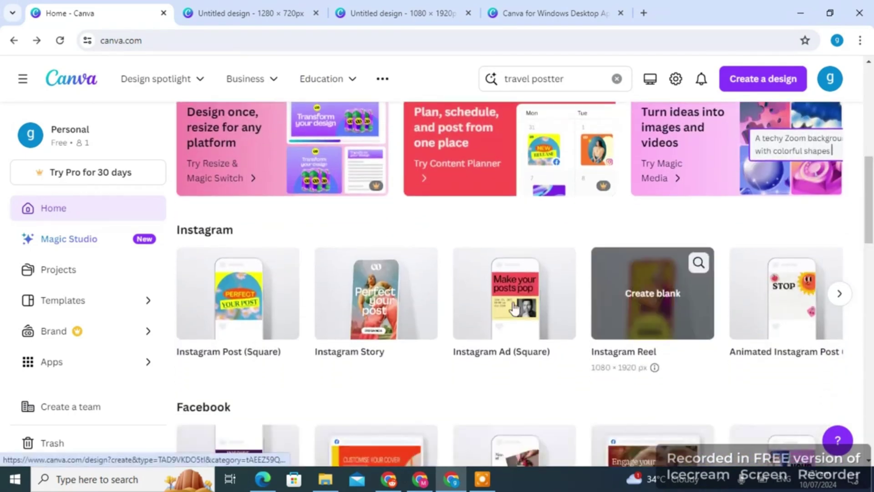
left_click_drag(869, 221, 871, 96)
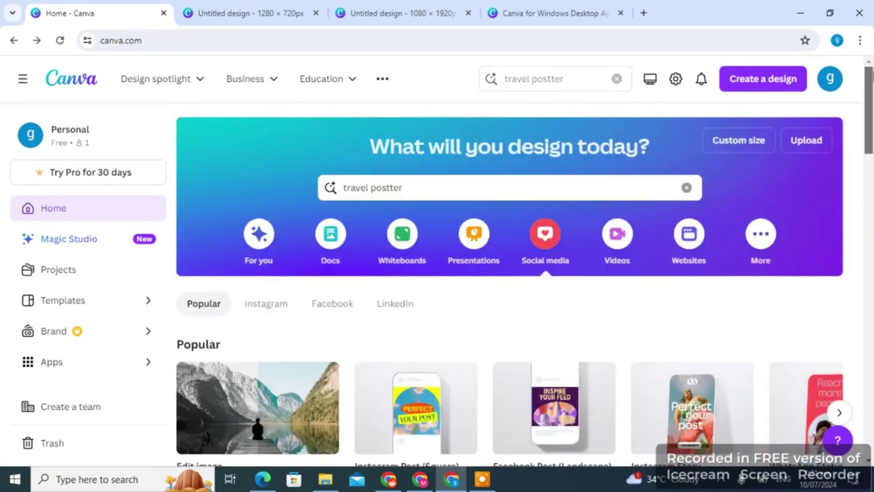
Step: Show the Videos category and browse its video formats and the Videos and Mobile Videos templates
left_click(633, 258)
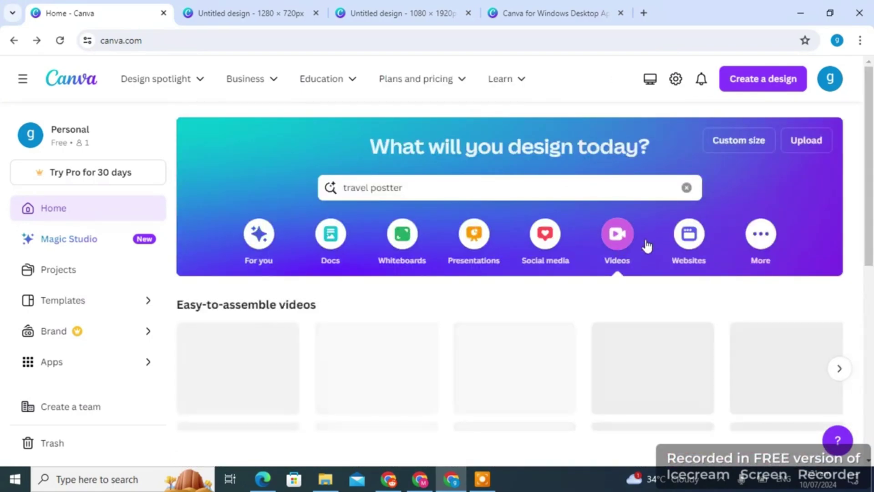
scroll(362, 457, "down", 1)
scroll(361, 452, "down", 5)
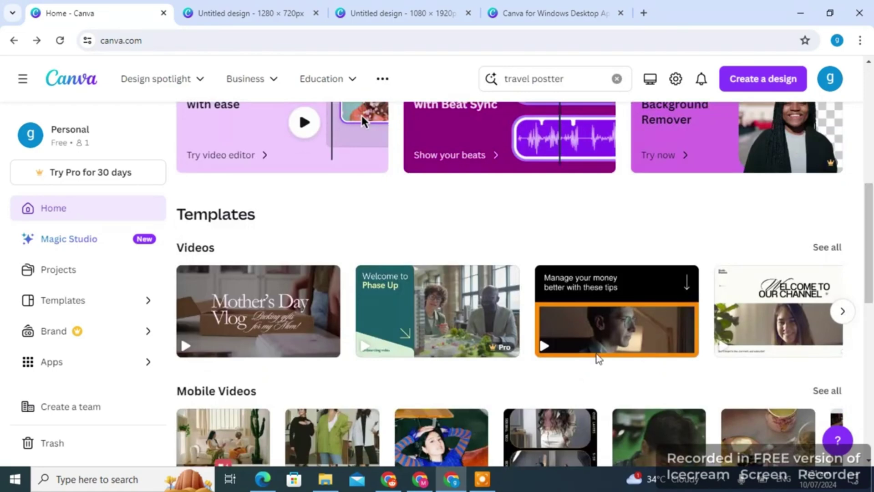
left_click(544, 346)
scroll(851, 250, "up", 6)
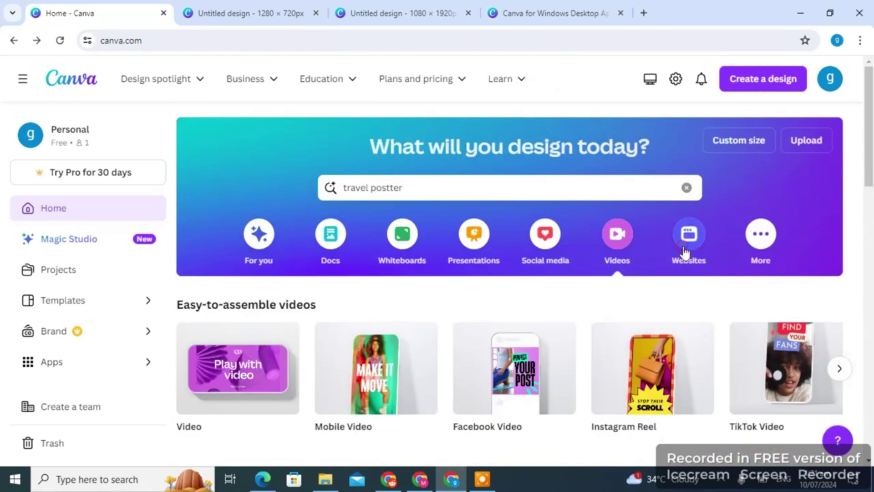
Step: Show the Websites category's design types and browse the More category's Infographics, Photo Collages, Graphs and Book Covers templates
left_click(690, 235)
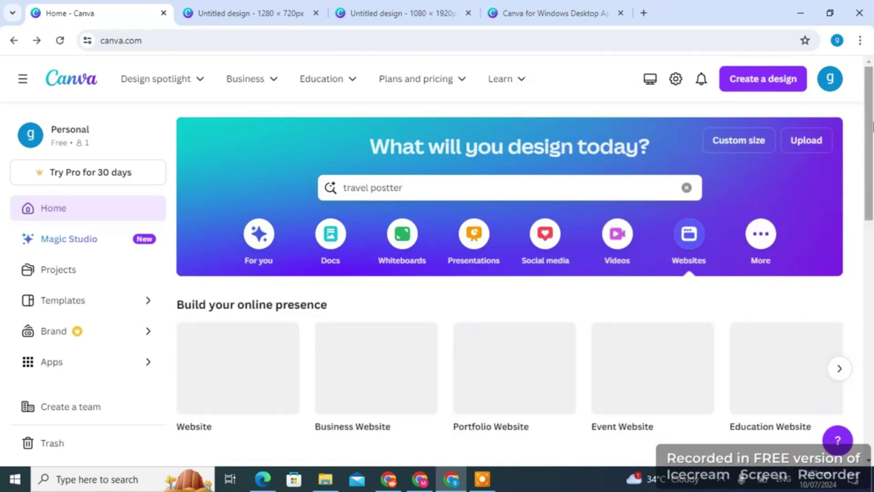
left_click_drag(872, 126, 859, 158)
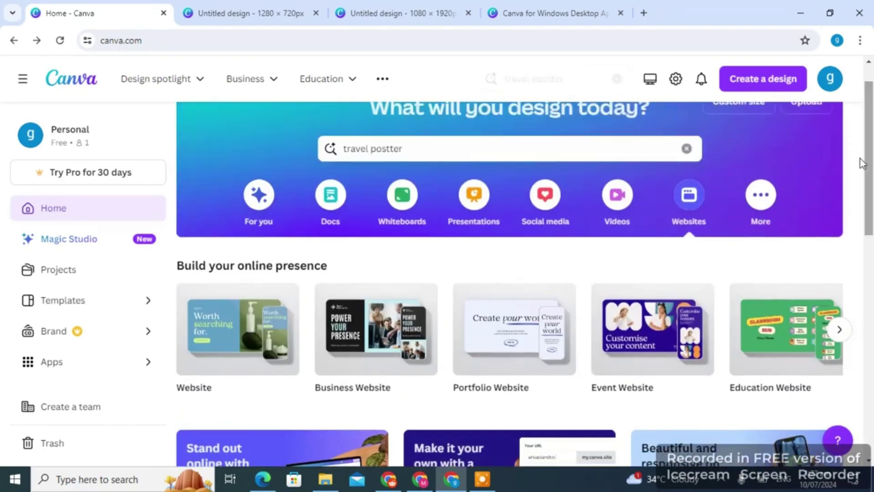
left_click(764, 209)
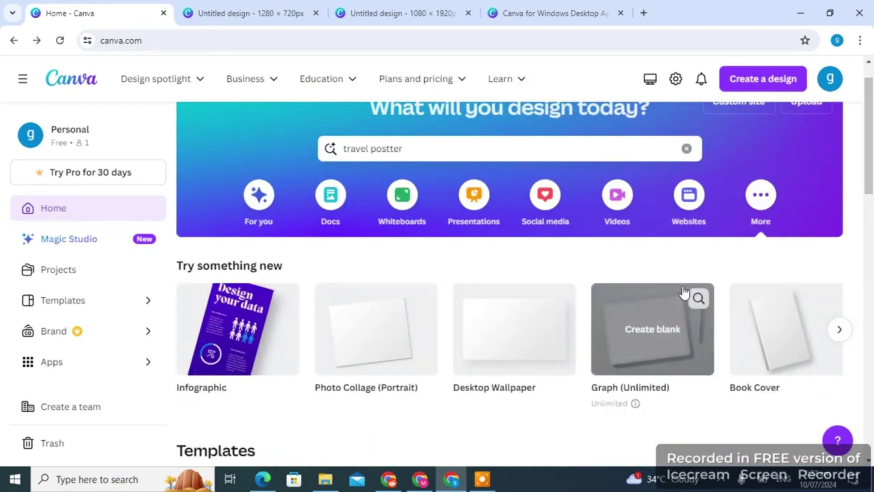
left_click_drag(873, 197, 873, 261)
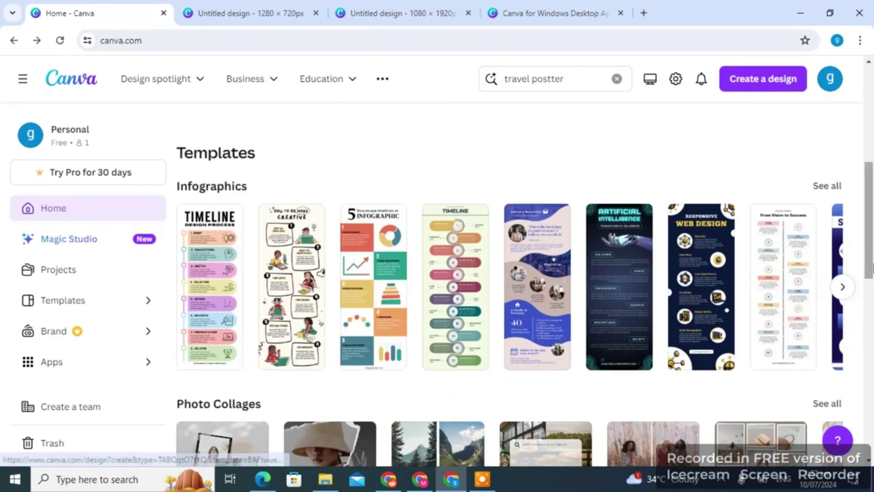
left_click_drag(873, 244, 873, 396)
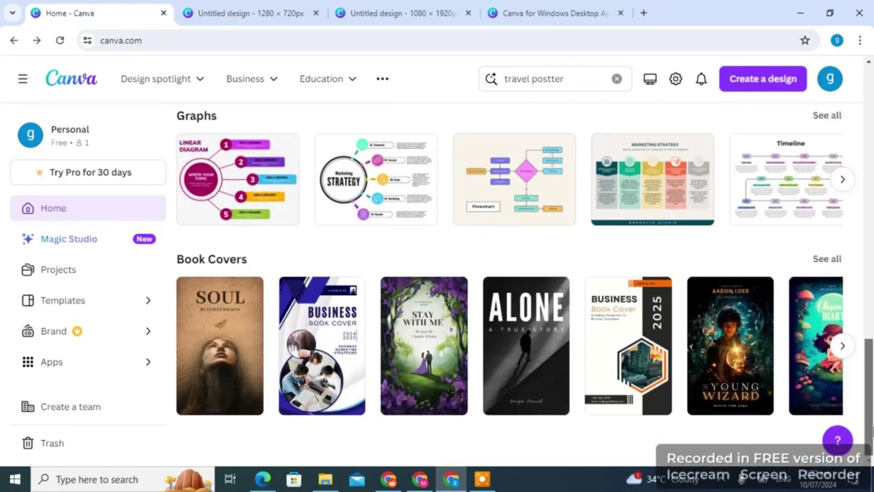
left_click_drag(872, 430, 873, 276)
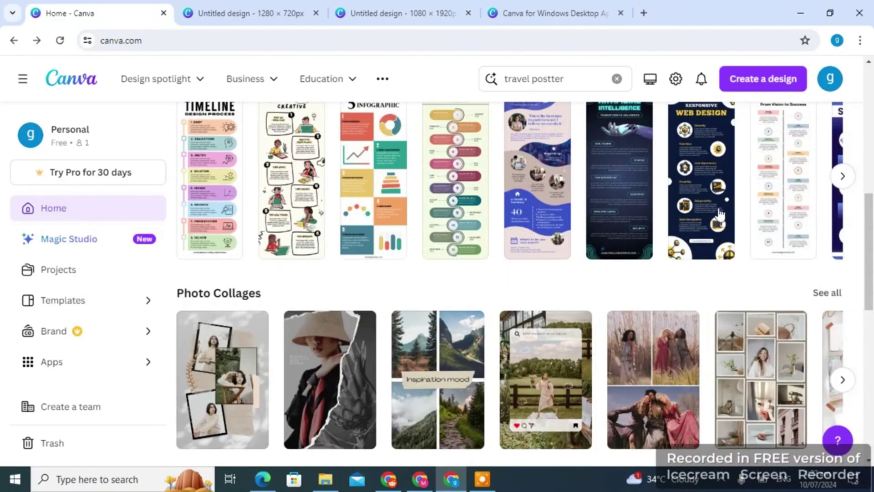
left_click_drag(864, 238, 872, 116)
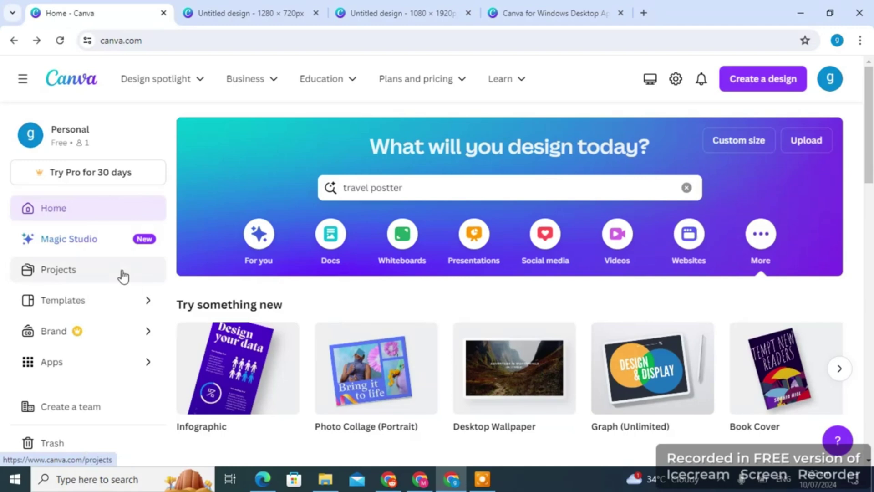
Step: Open the Templates page and browse its collections from Instagram Posts and Presentations to Logos and Featured Collections
left_click(111, 301)
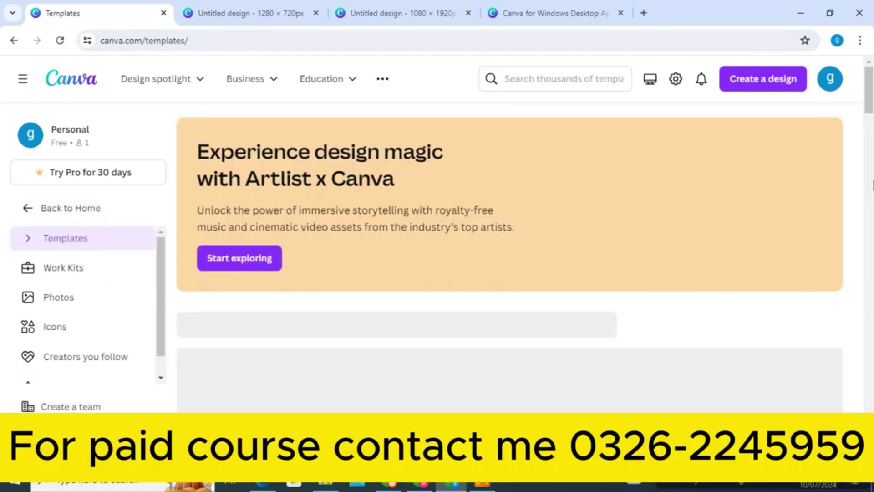
scroll(870, 89, "down", 1)
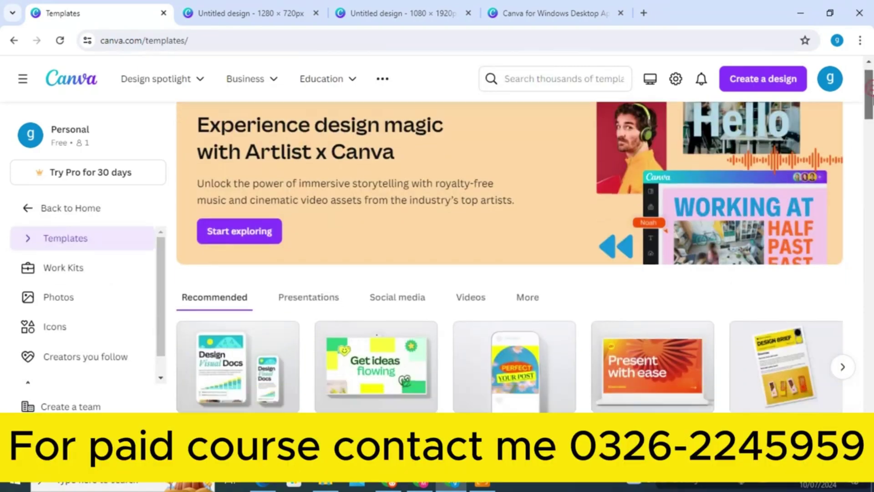
left_click_drag(870, 89, 872, 133)
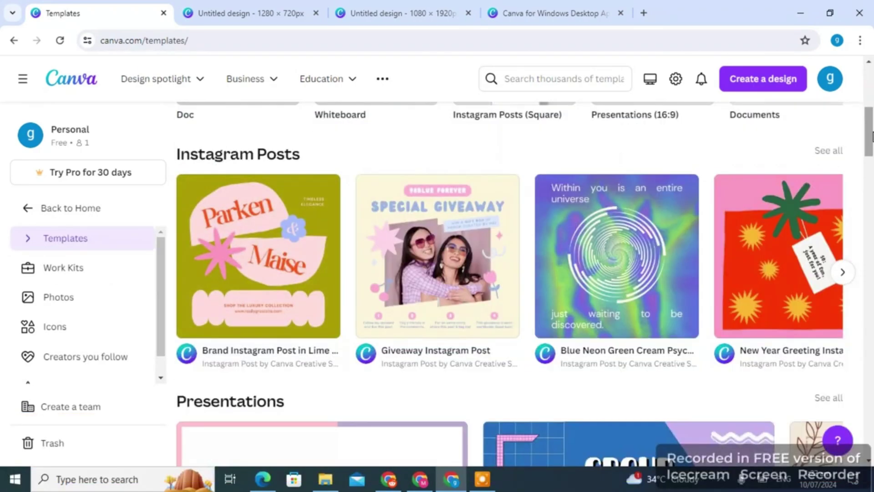
left_click_drag(873, 135, 859, 384)
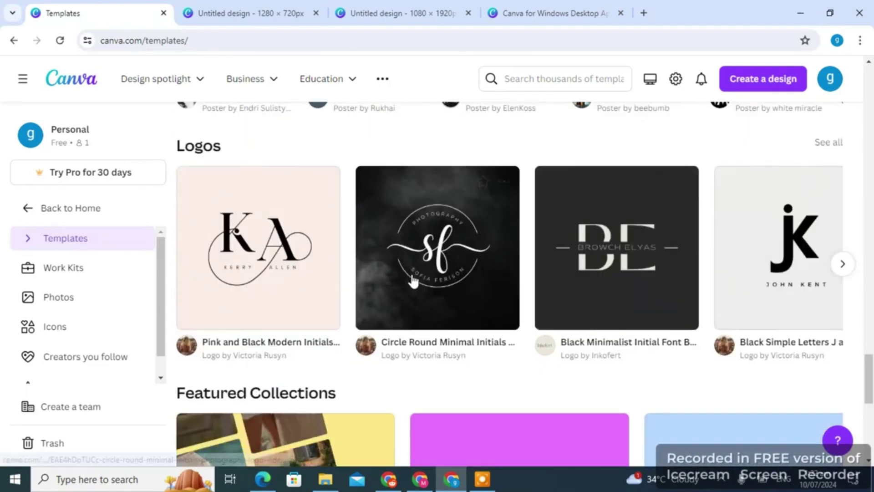
left_click_drag(871, 374, 872, 377)
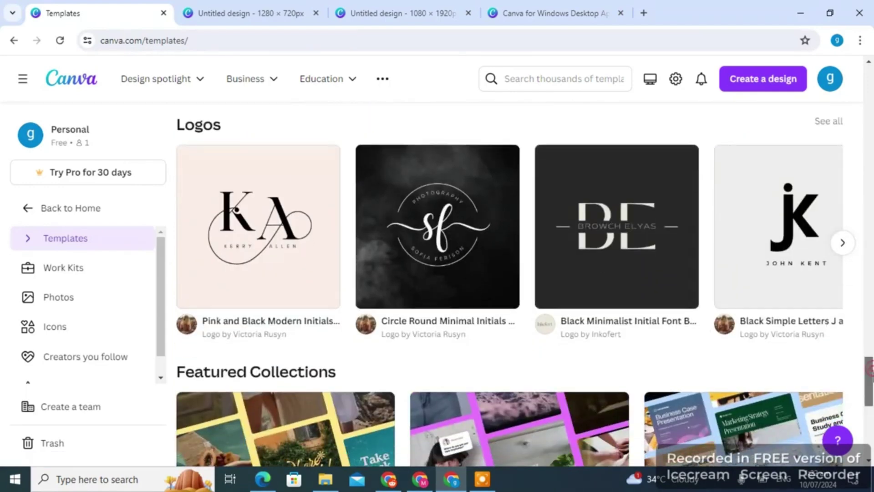
Step: Visit the Work Kits section and show the Photos library
left_click(92, 278)
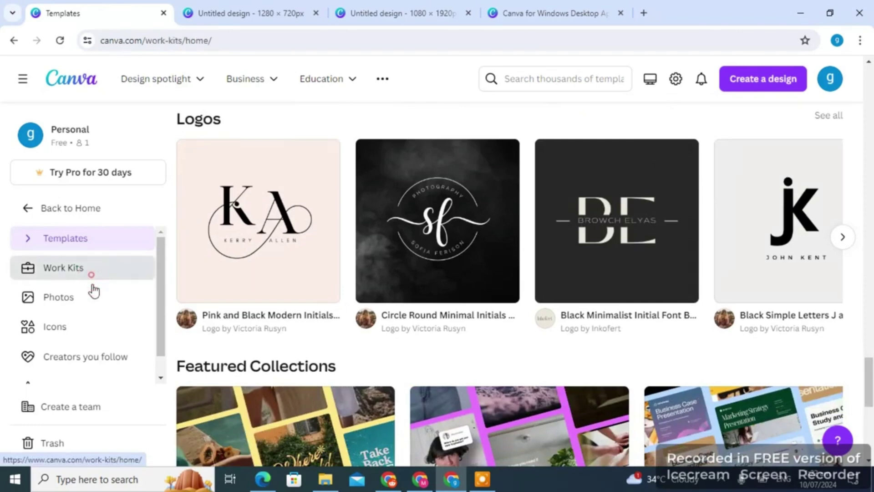
left_click(91, 307)
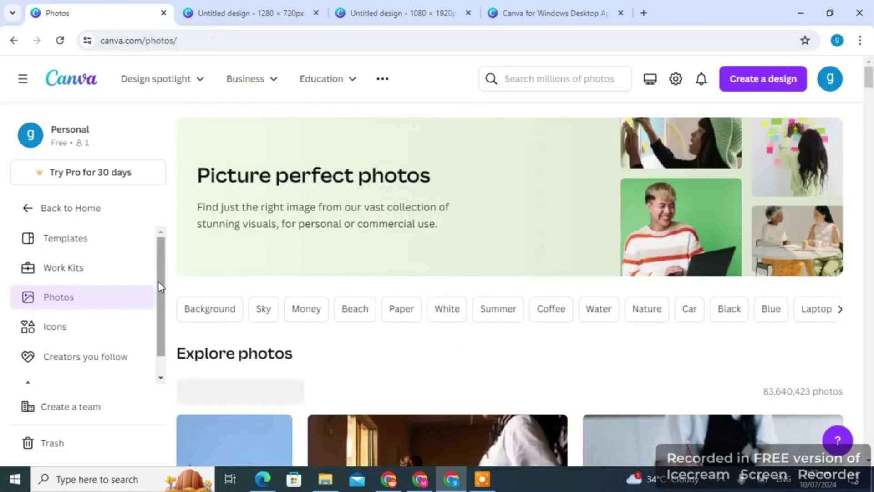
Step: Show the Icons library, browse far down through its icons and return to the start of the page
left_click_drag(158, 280, 154, 302)
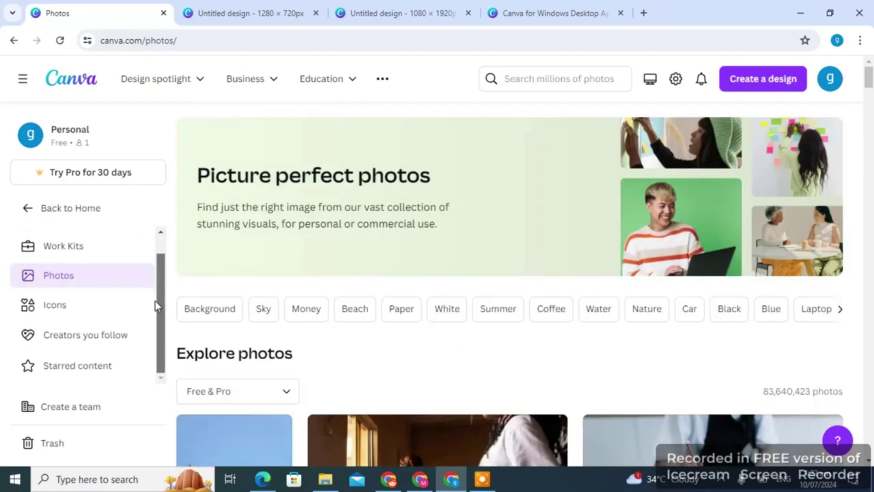
left_click(83, 304)
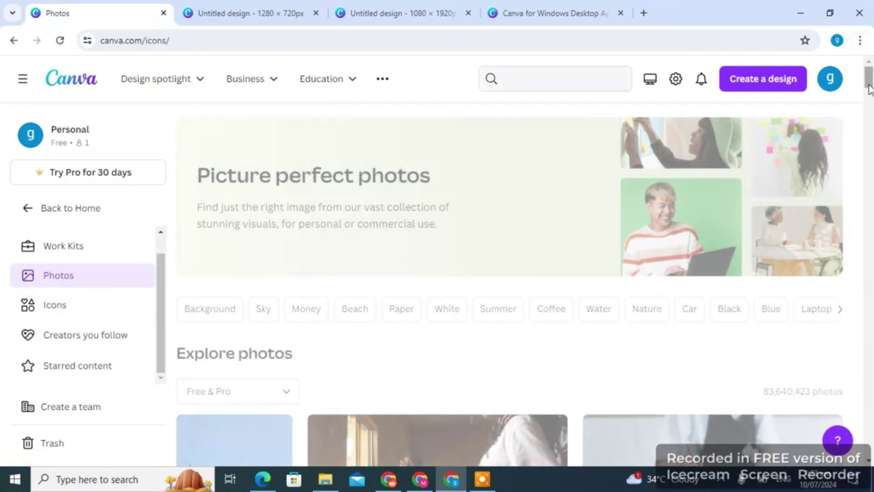
left_click_drag(870, 88, 872, 141)
scroll(872, 141, "down", 1)
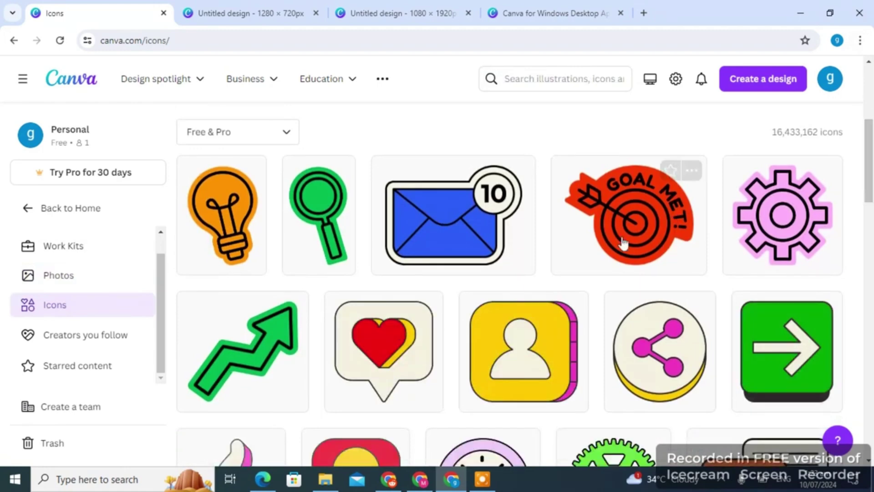
scroll(872, 256, "down", 6)
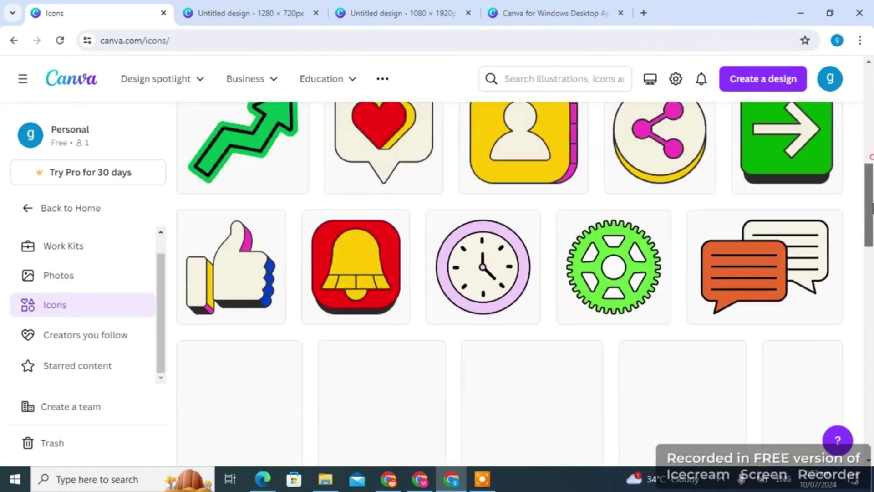
left_click_drag(872, 190, 872, 274)
scroll(858, 353, "down", 9)
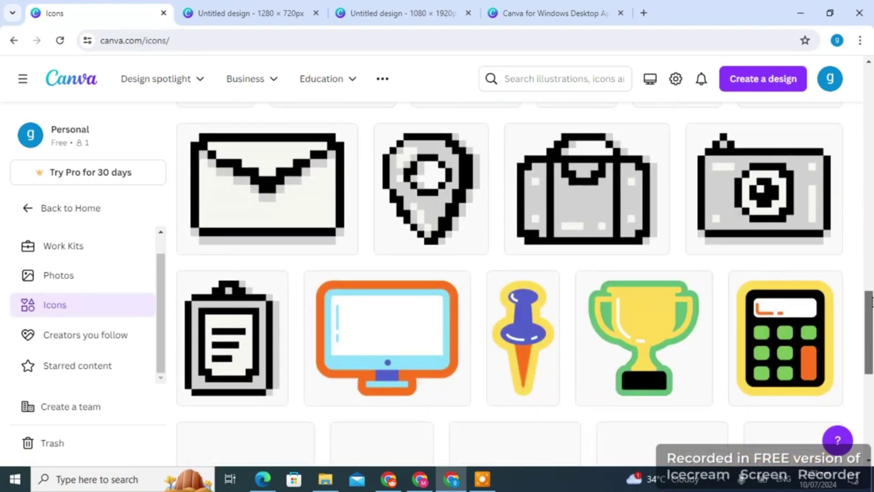
scroll(856, 391, "down", 4)
scroll(853, 387, "up", 15)
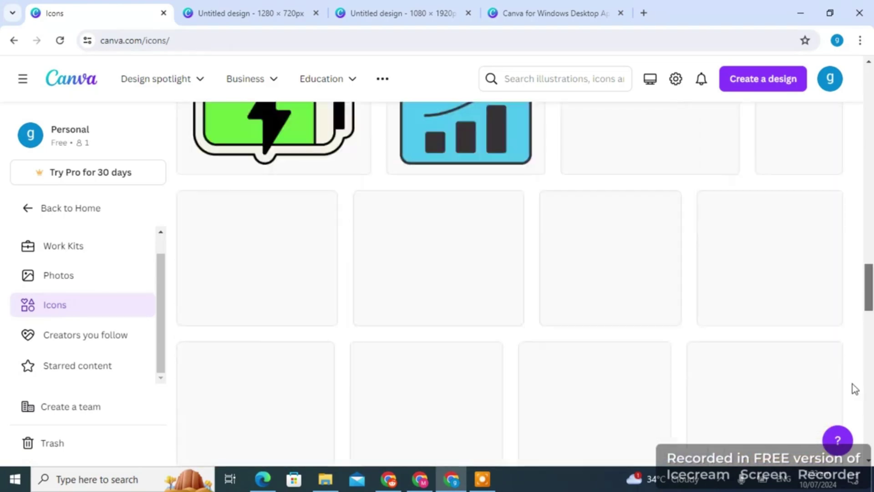
scroll(828, 268, "up", 10)
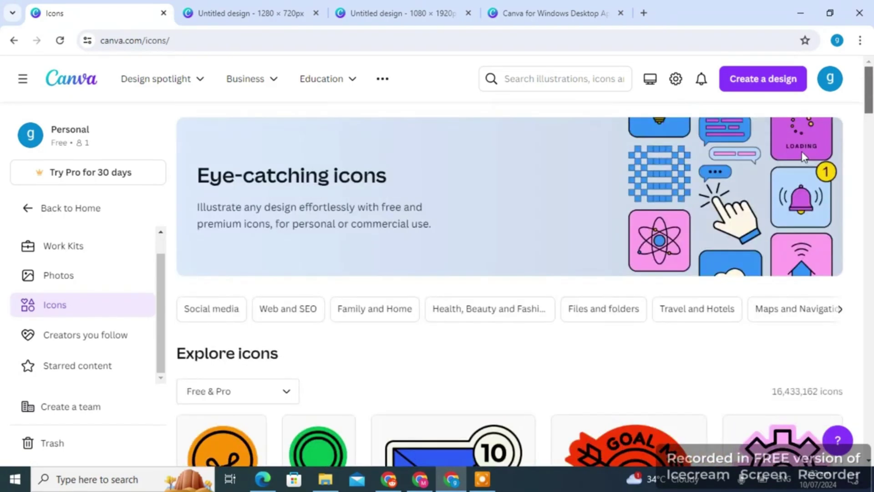
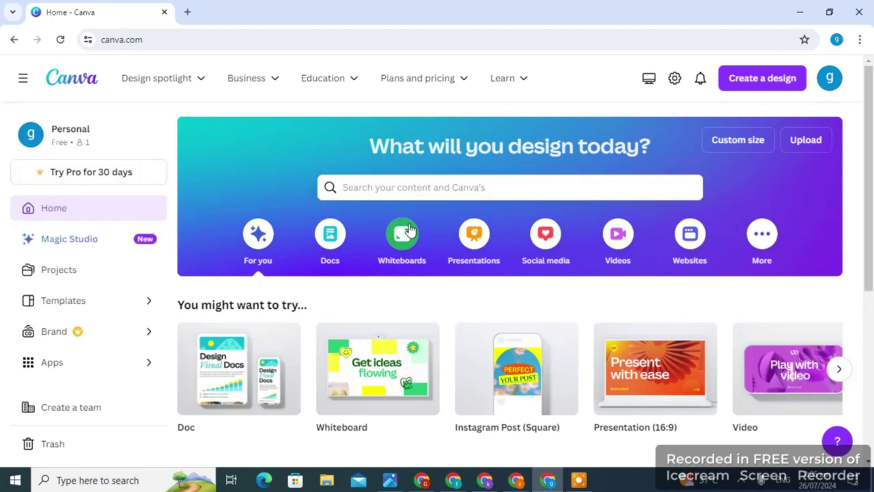
Step: Create a new custom-size design 1280 px wide and 720 px high
left_click(725, 154)
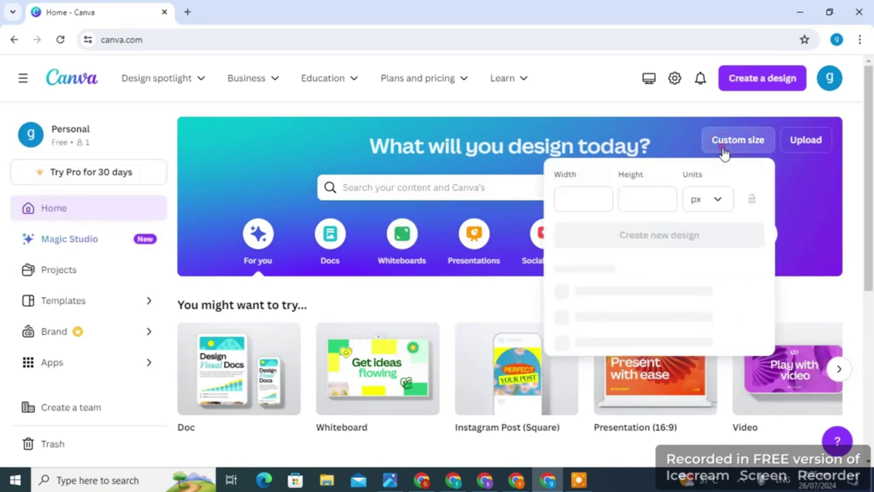
left_click(564, 199)
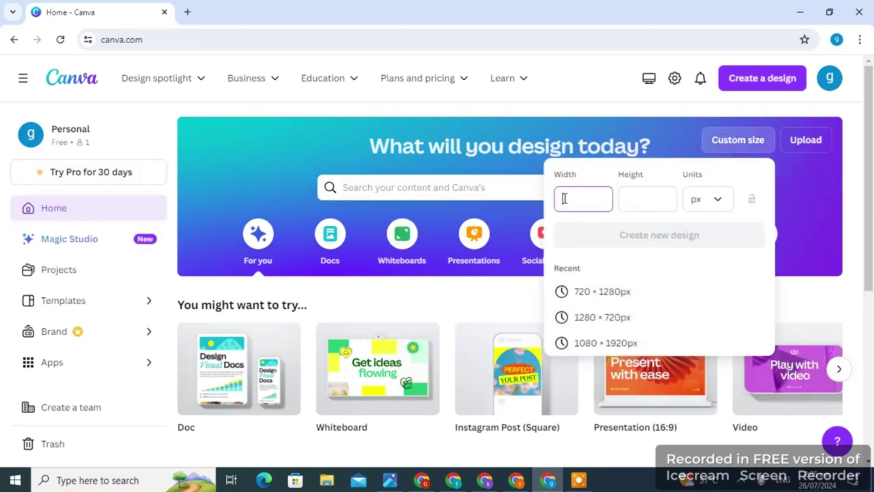
type("1280")
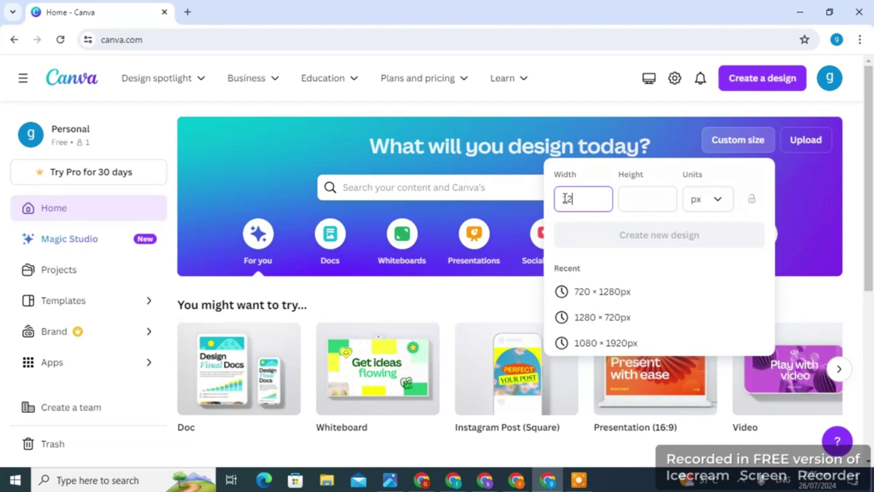
left_click(653, 207)
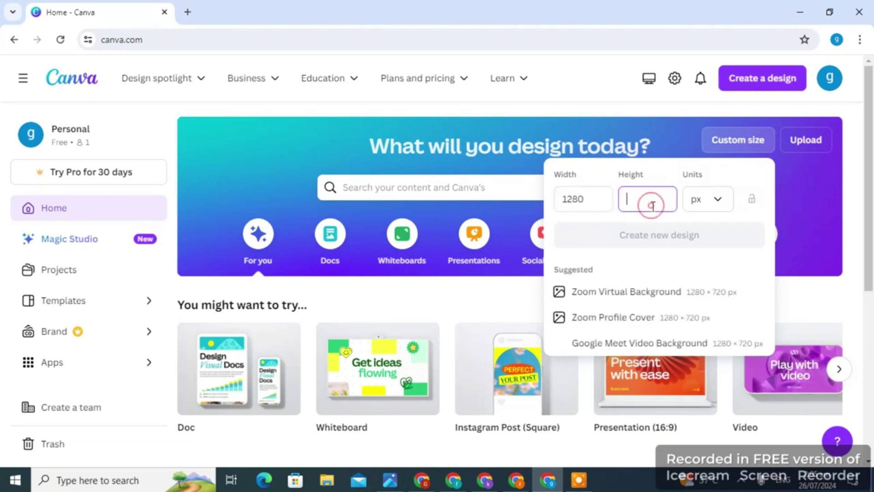
type("720")
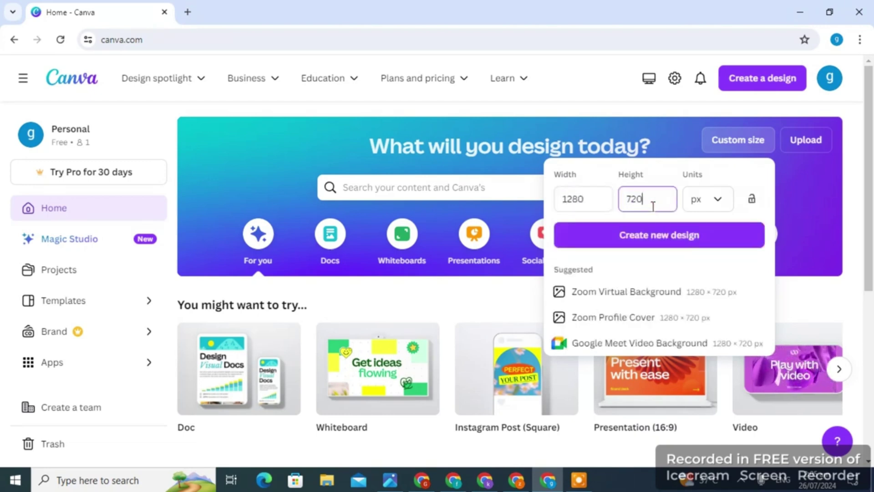
left_click(726, 236)
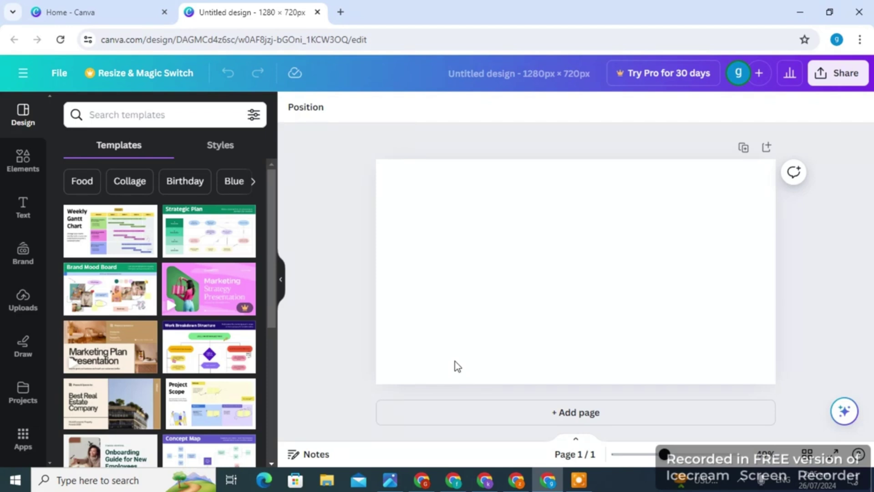
Step: Browse the page's background colour choices and try the default solid red and yellow on the blank page
left_click(439, 267)
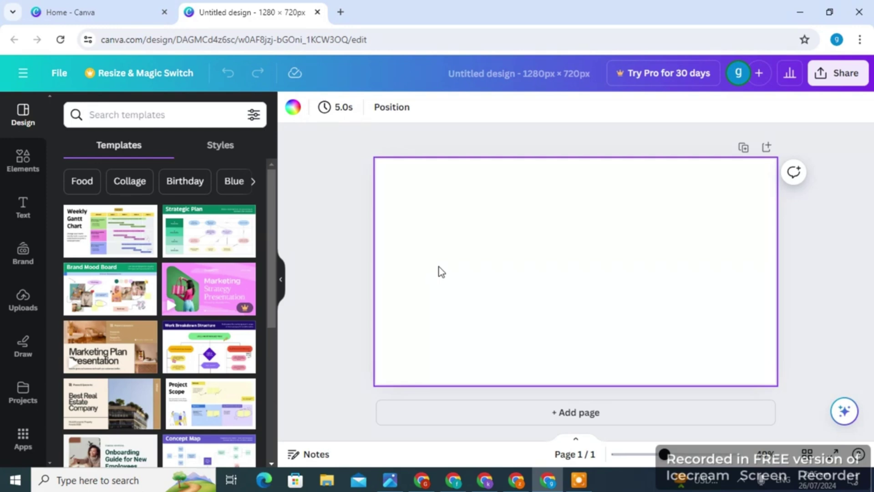
left_click(293, 115)
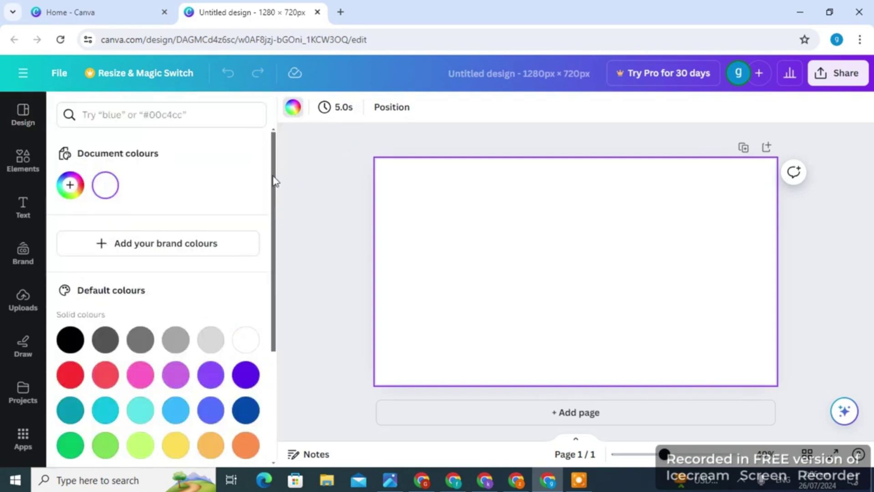
left_click_drag(274, 181, 275, 228)
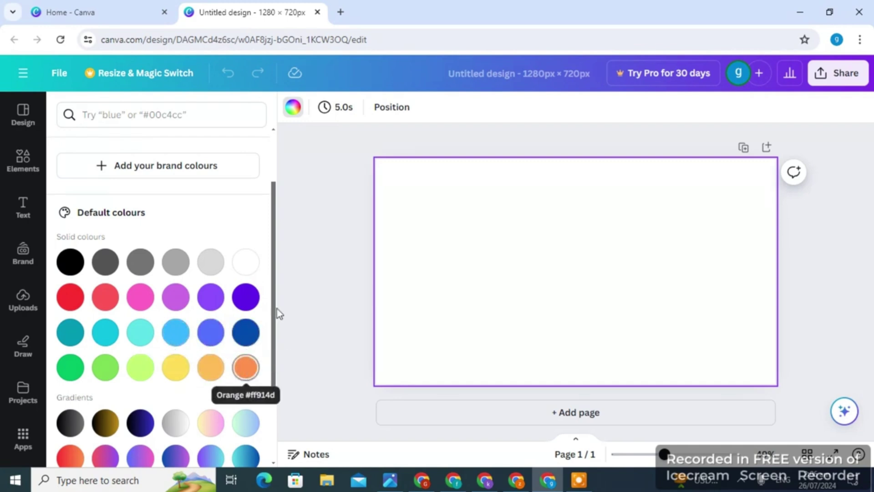
left_click(273, 287)
left_click_drag(273, 289, 265, 326)
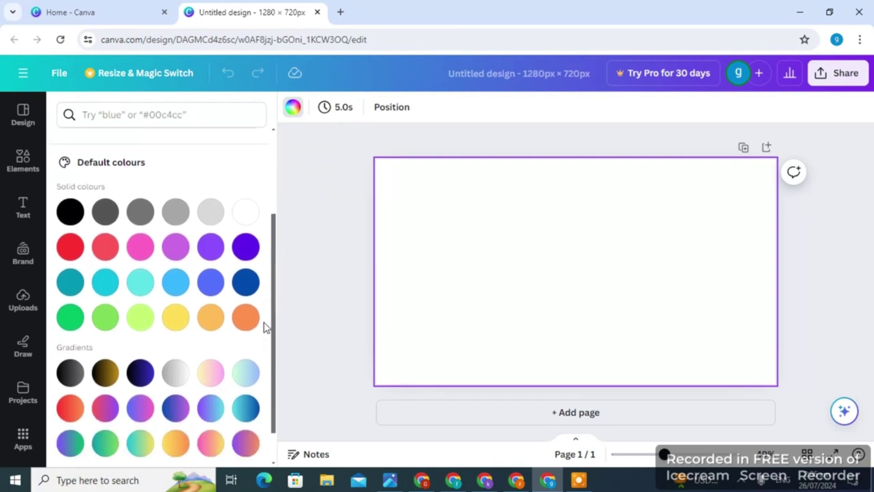
left_click(271, 420)
scroll(275, 328, "up", 3)
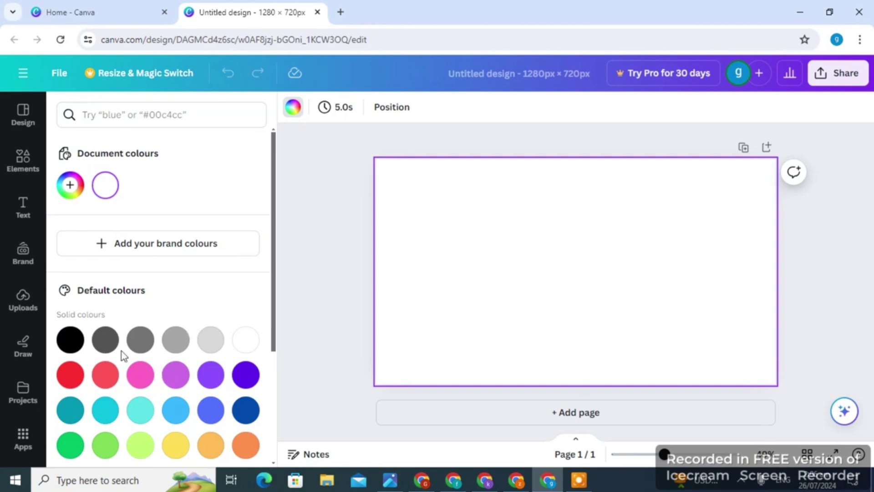
left_click(70, 375)
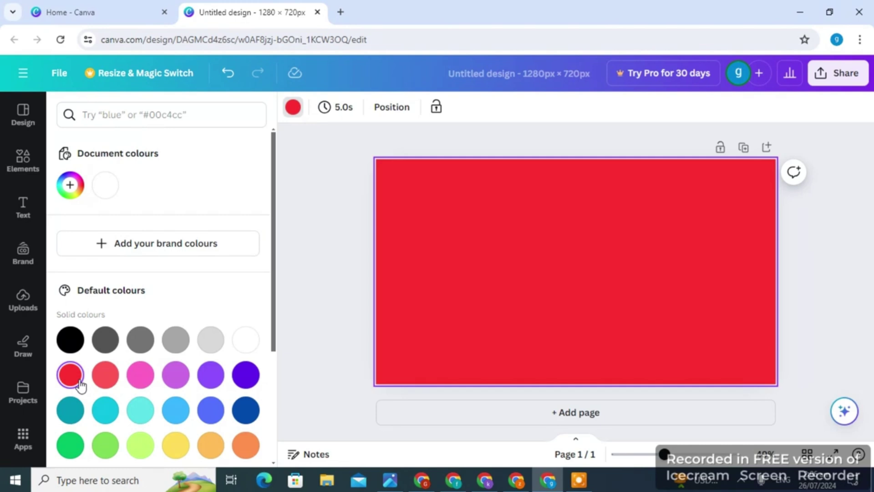
left_click(170, 450)
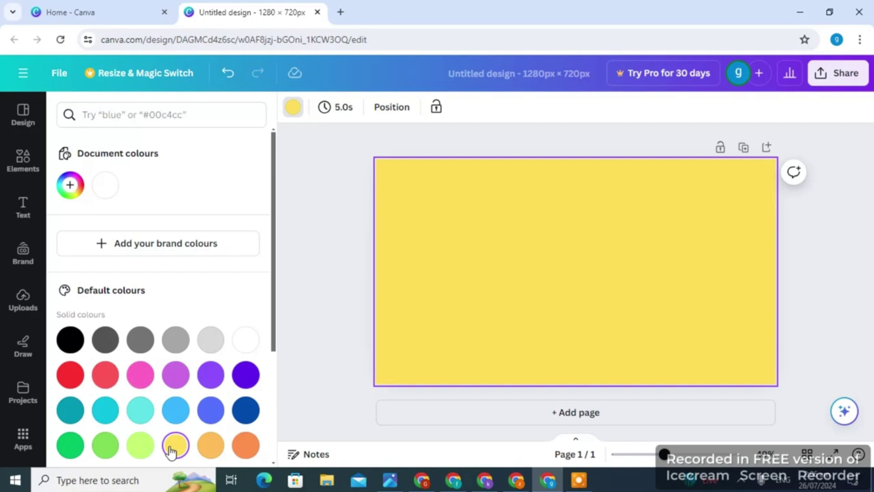
Step: Mix a custom solid background colour for the page, deepening the yellow to #FFCC00
left_click(70, 186)
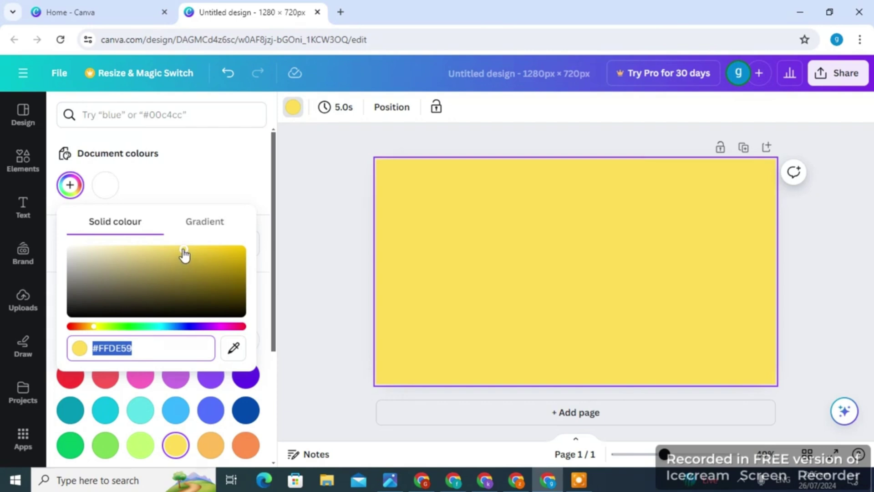
left_click_drag(183, 248, 269, 234)
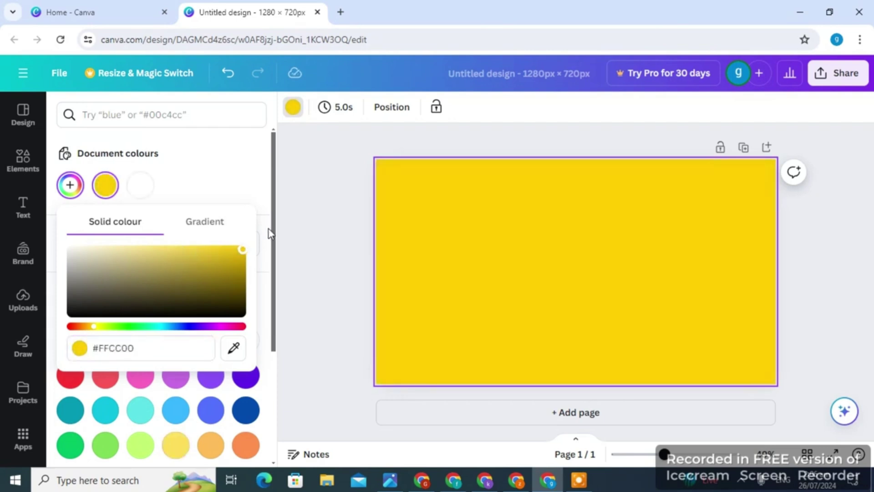
left_click(243, 254)
left_click_drag(242, 254, 258, 208)
Step: Shift the custom background colour to pure red #FF0000 and darken it to #A60000
left_click(93, 326)
left_click_drag(91, 331, 249, 343)
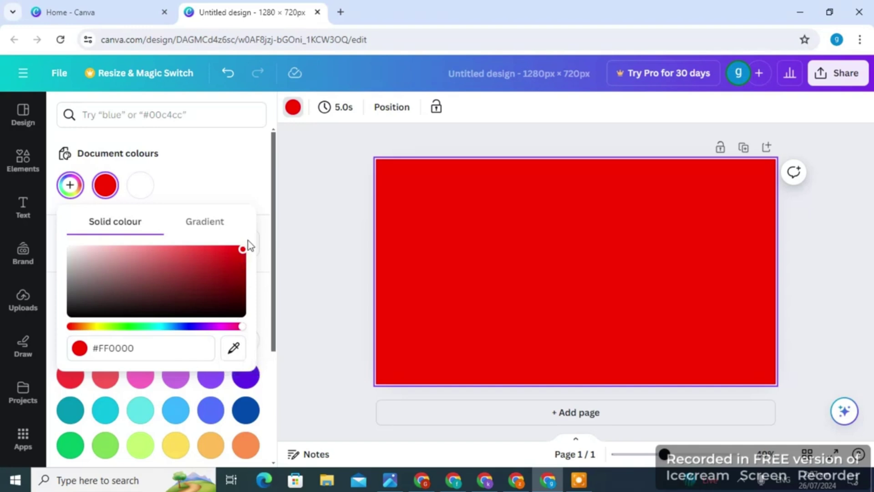
left_click_drag(243, 249, 254, 271)
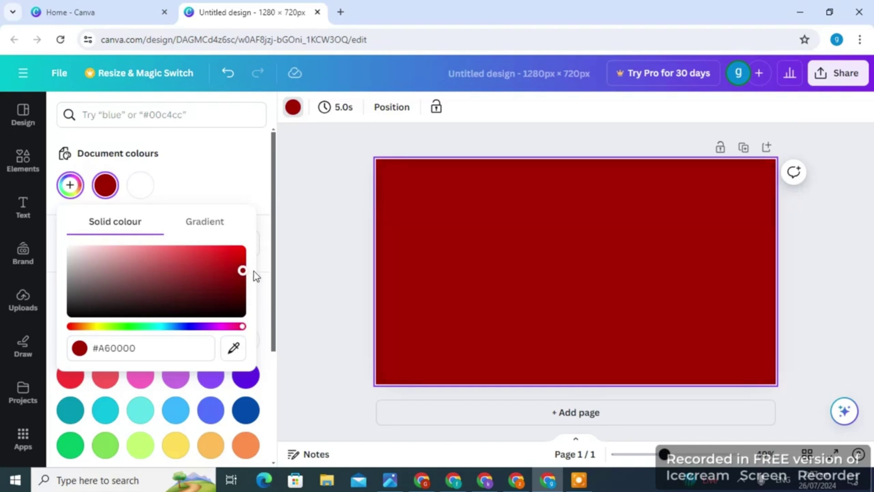
left_click(319, 234)
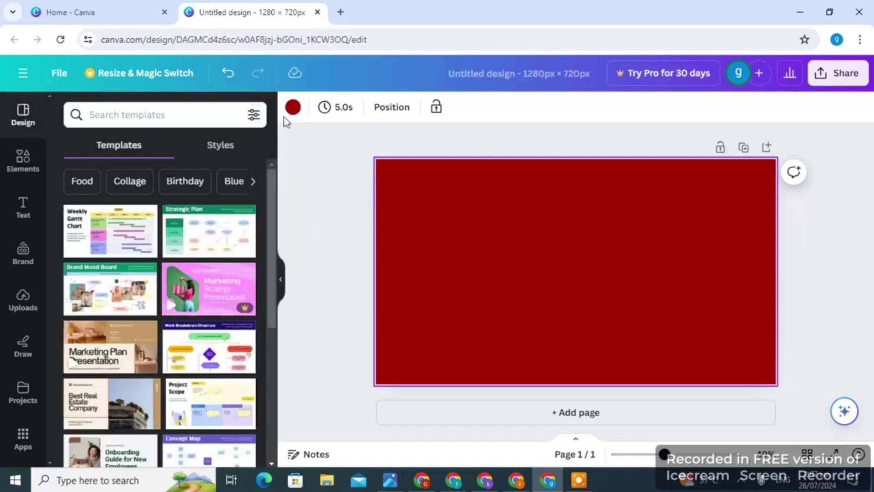
Step: Try the black-grey, black-gold, black-blue and grey-white preset gradients on the page and apply the yellow-to-pink one
left_click(293, 108)
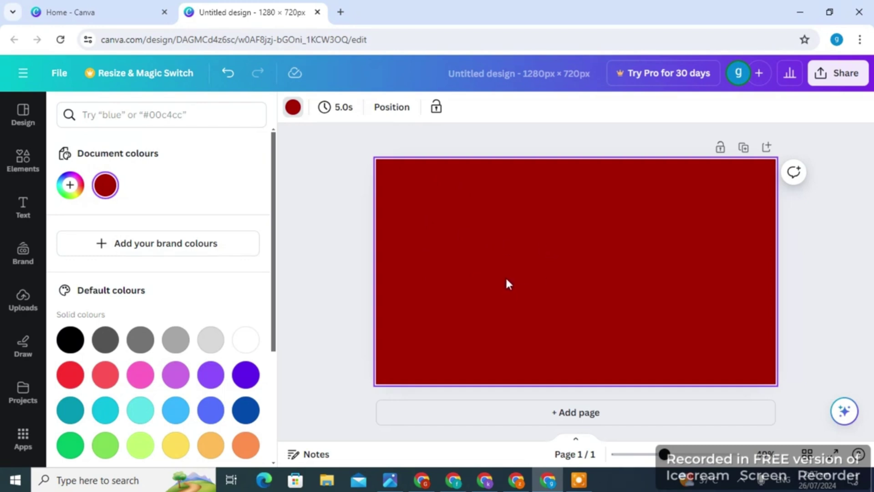
scroll(273, 296, "down", 3)
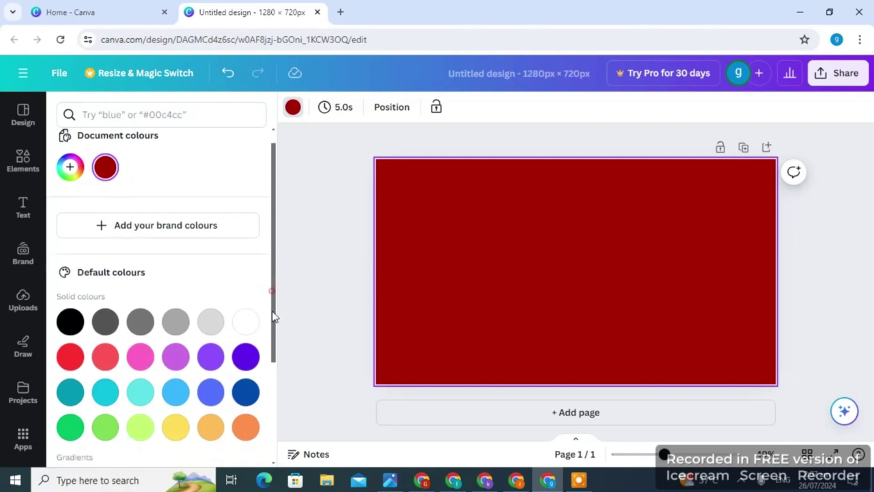
scroll(261, 405, "down", 2)
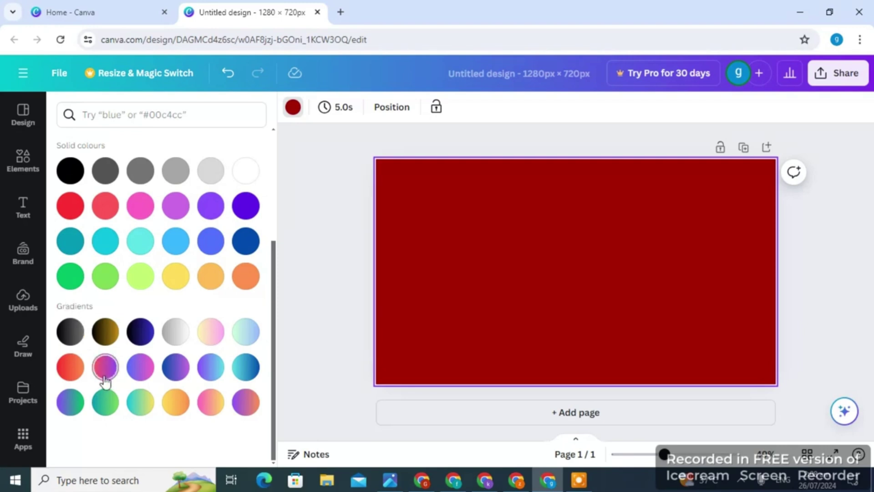
left_click(69, 339)
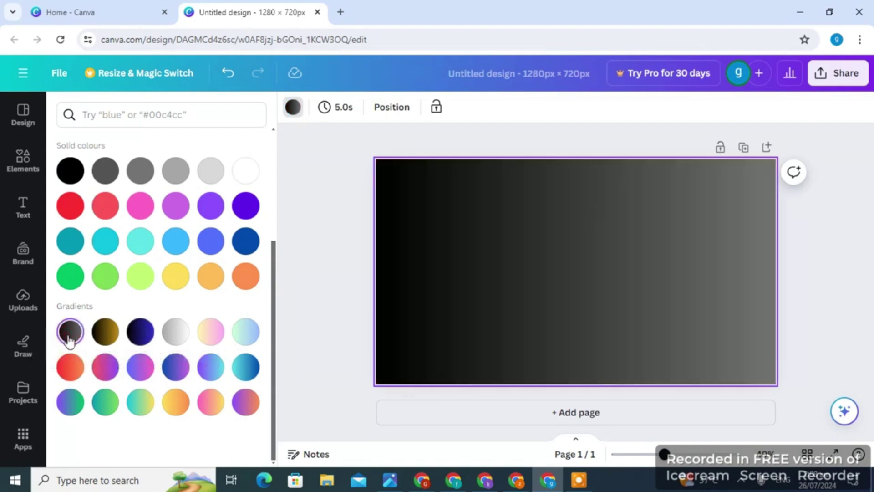
left_click(105, 337)
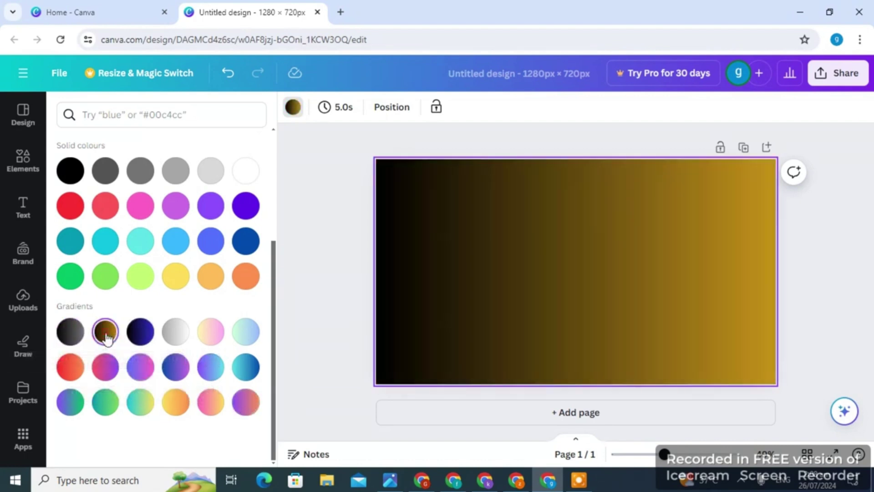
left_click(140, 332)
left_click(176, 336)
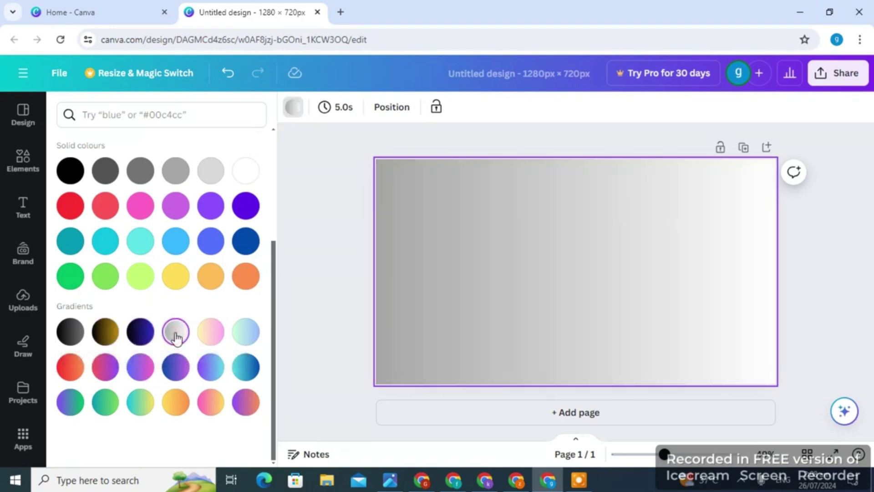
left_click(218, 336)
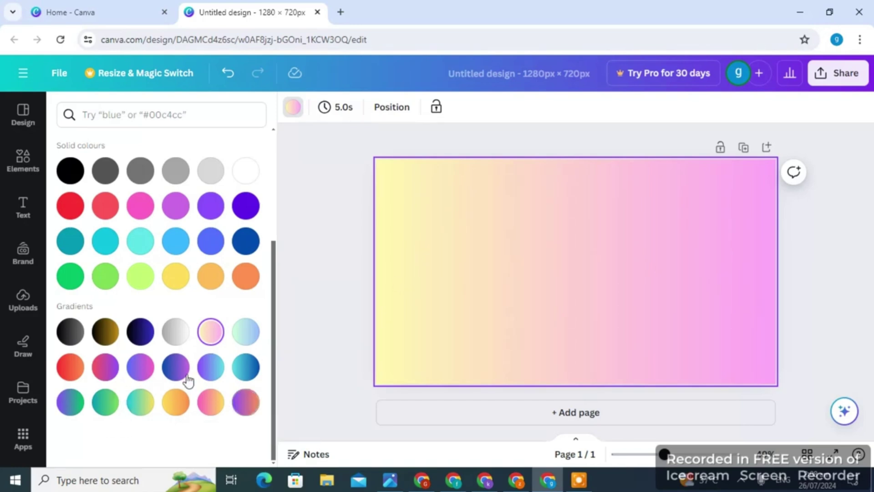
middle_click(271, 428)
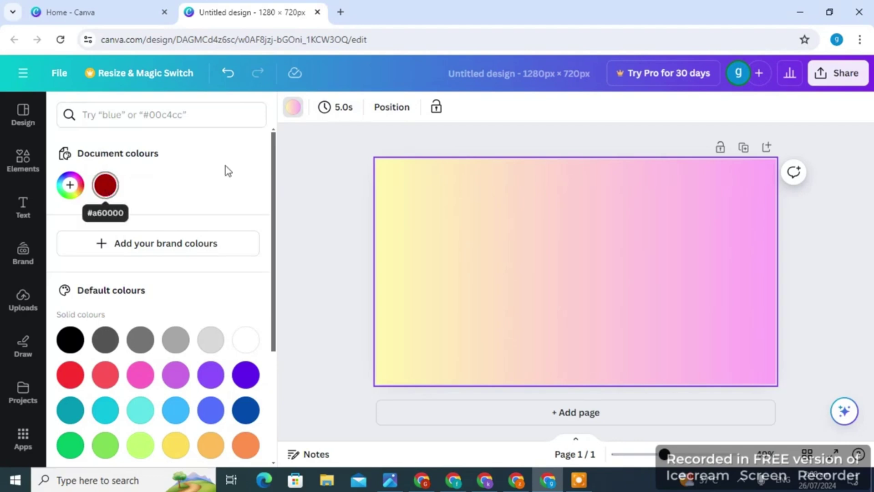
left_click(351, 198)
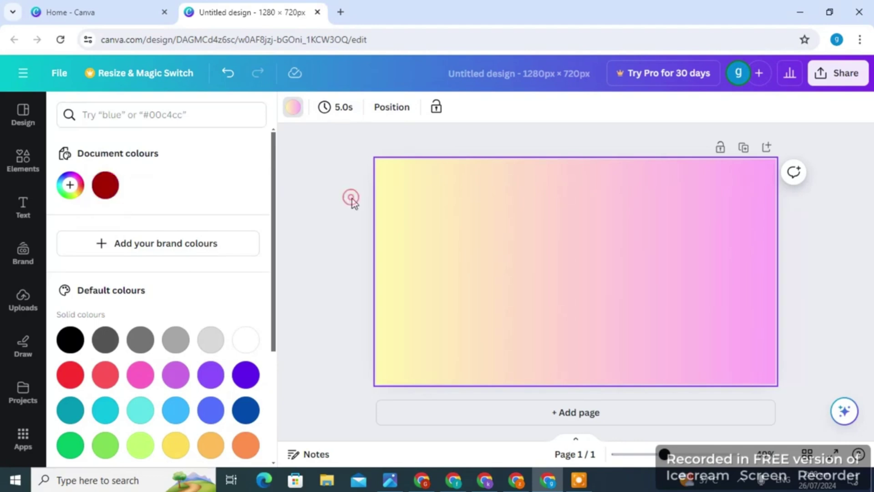
Step: Change the background gradient's second colour from pink to black, #000000
left_click(293, 107)
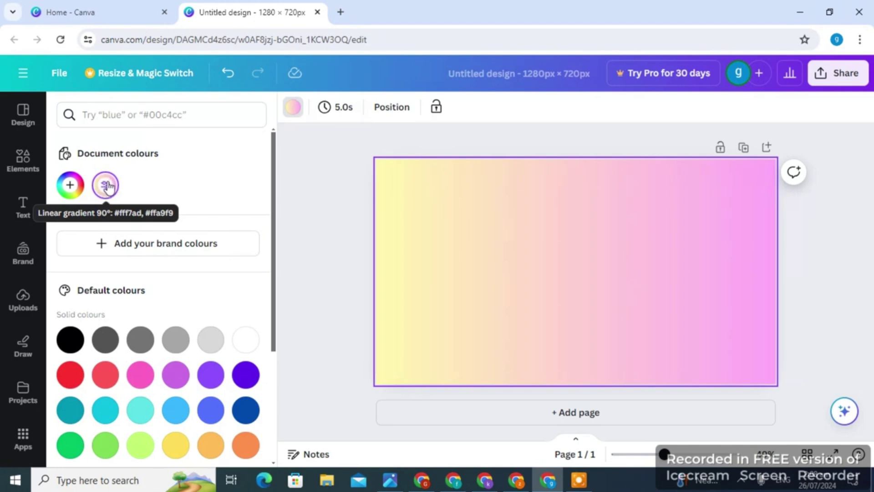
left_click(106, 187)
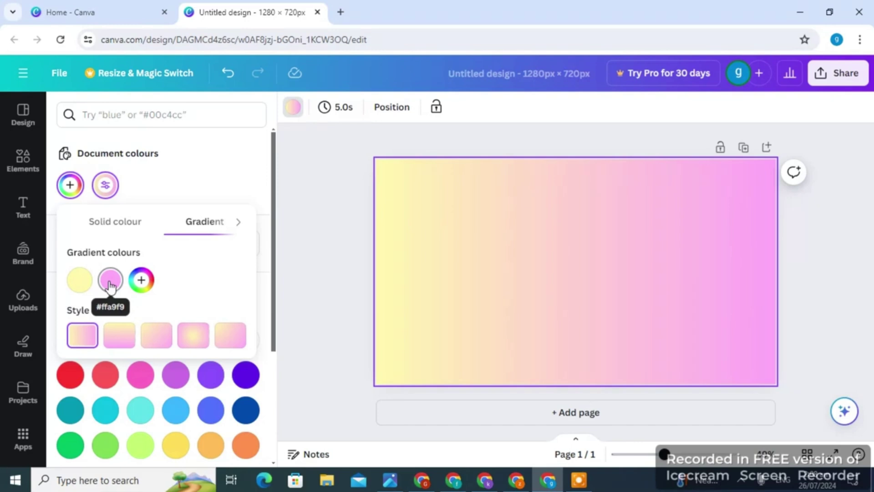
left_click(109, 286)
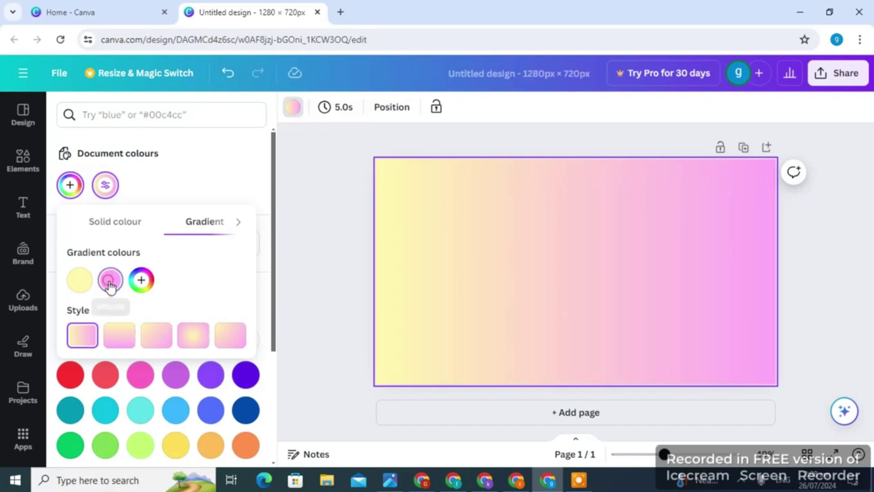
left_click_drag(253, 389, 299, 400)
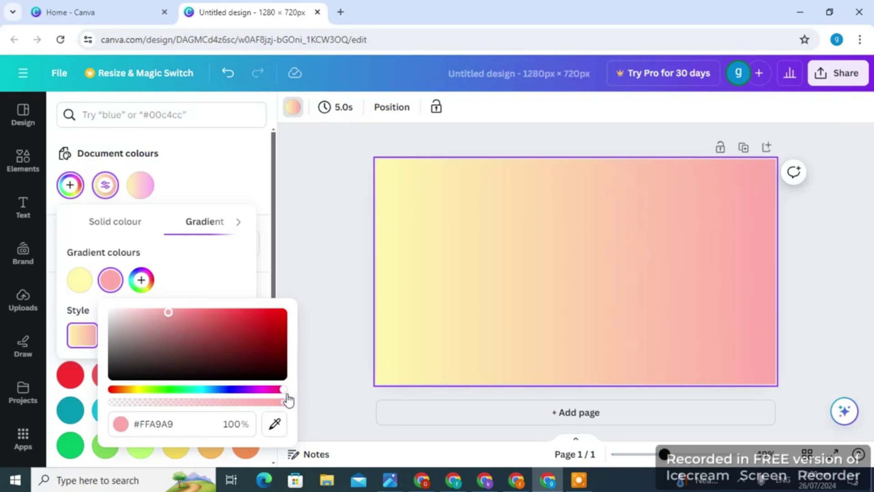
left_click_drag(168, 312, 99, 390)
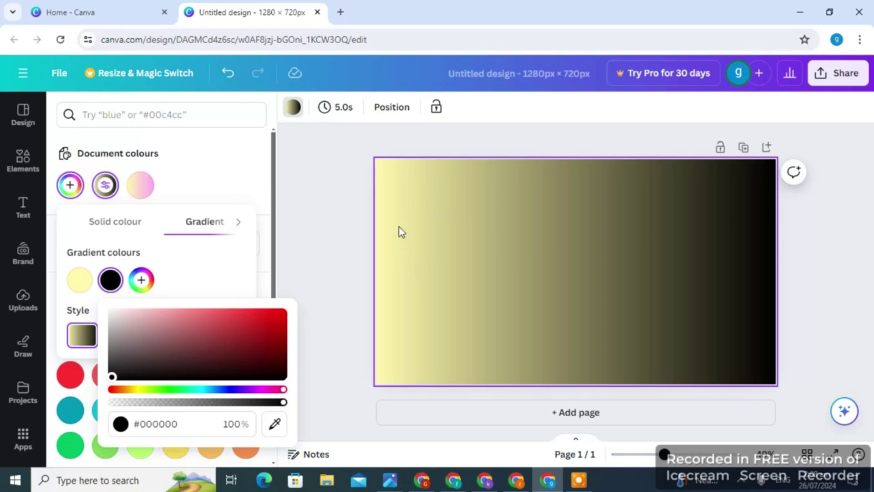
Step: Change the background gradient's first colour from pale yellow to red, #FF0000
left_click(82, 286)
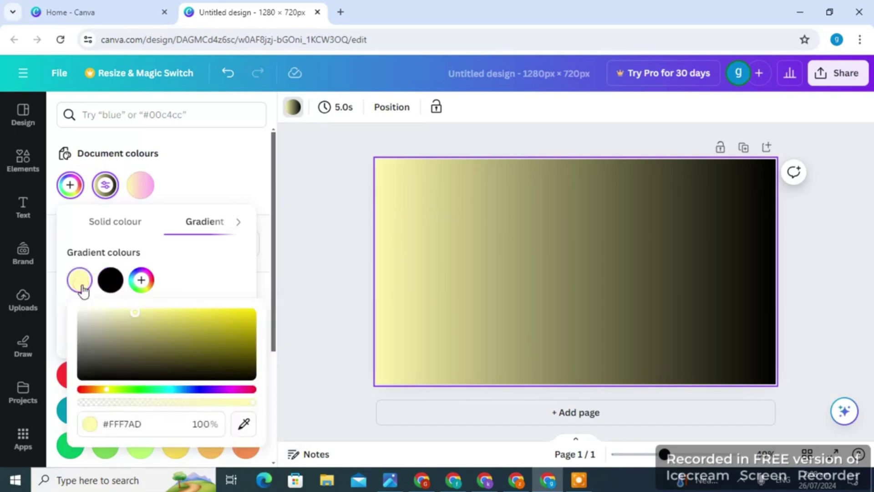
left_click(82, 287)
left_click(81, 287)
left_click_drag(101, 391, 75, 393)
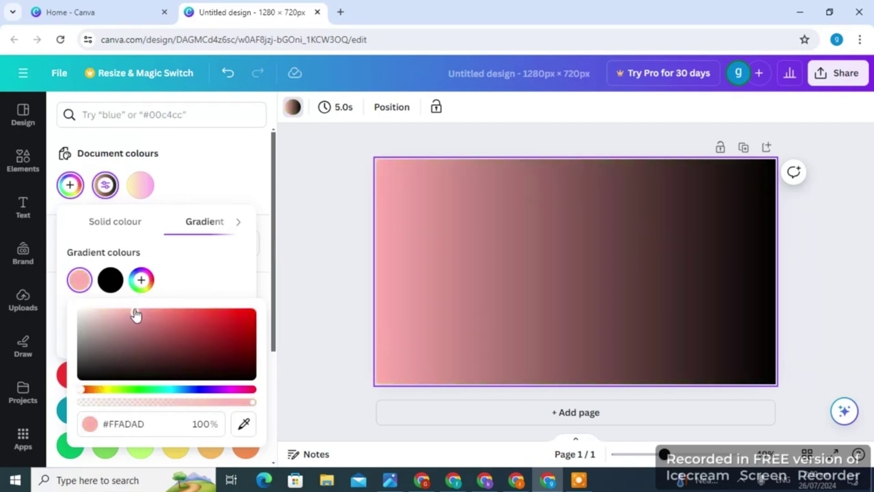
left_click_drag(136, 314, 264, 307)
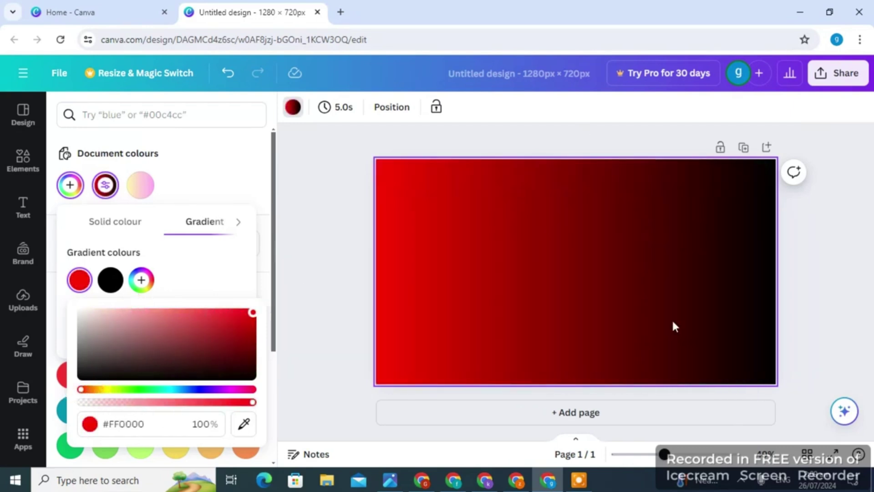
Step: Add a third colour to the red-to-black background gradient and set it to yellow, #FAFF00
left_click(326, 307)
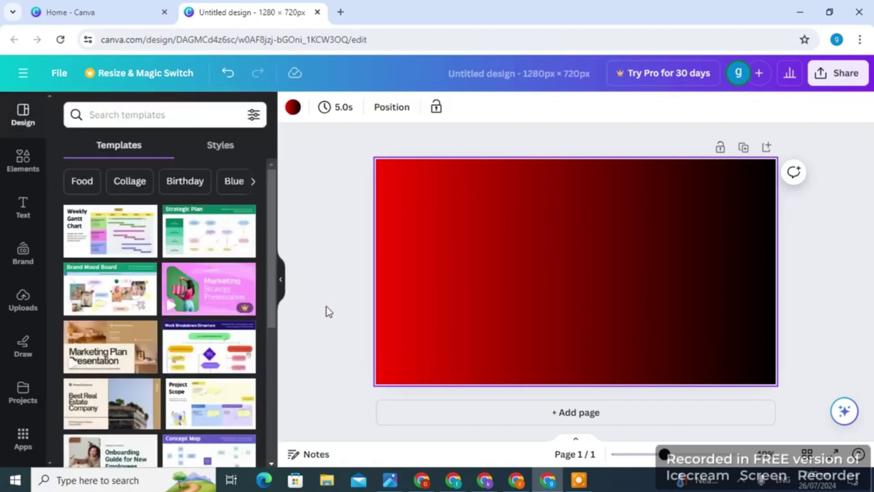
left_click(293, 108)
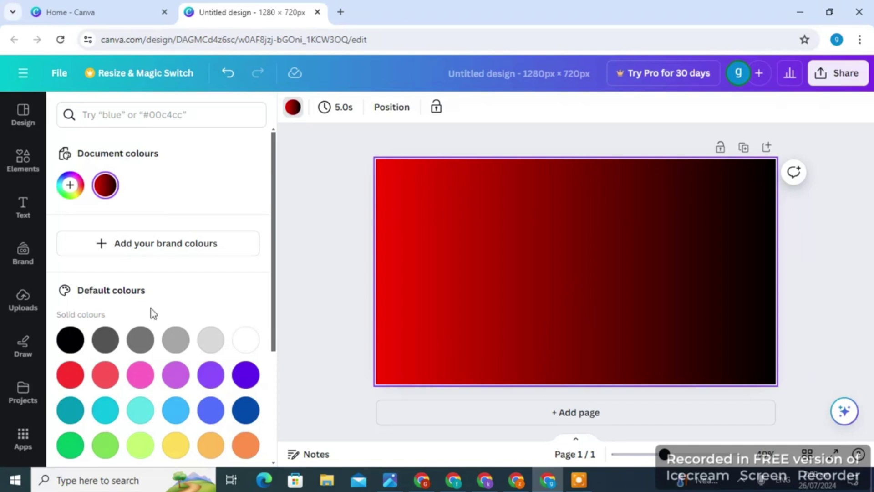
left_click(108, 184)
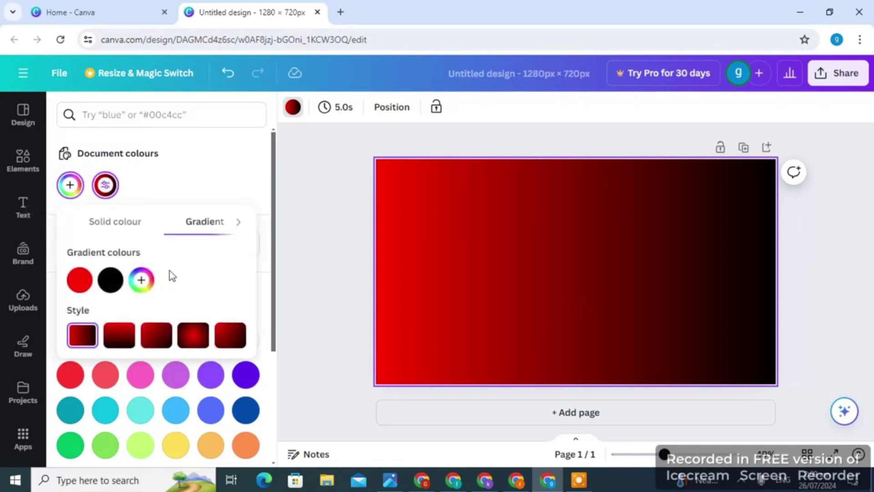
left_click(141, 280)
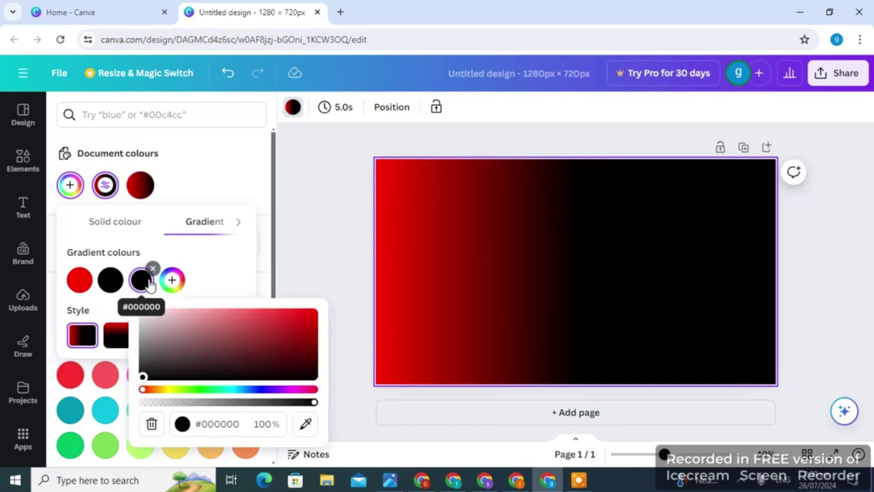
left_click(170, 359)
left_click_drag(170, 360, 345, 287)
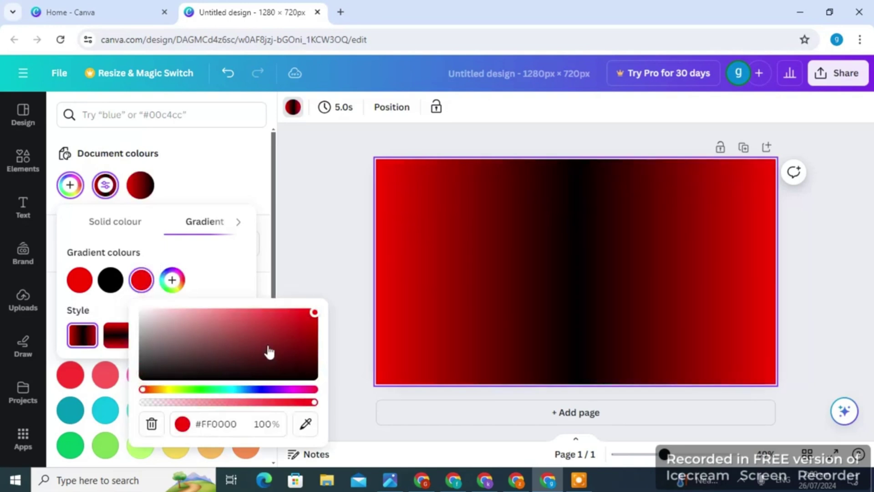
left_click_drag(145, 397, 173, 394)
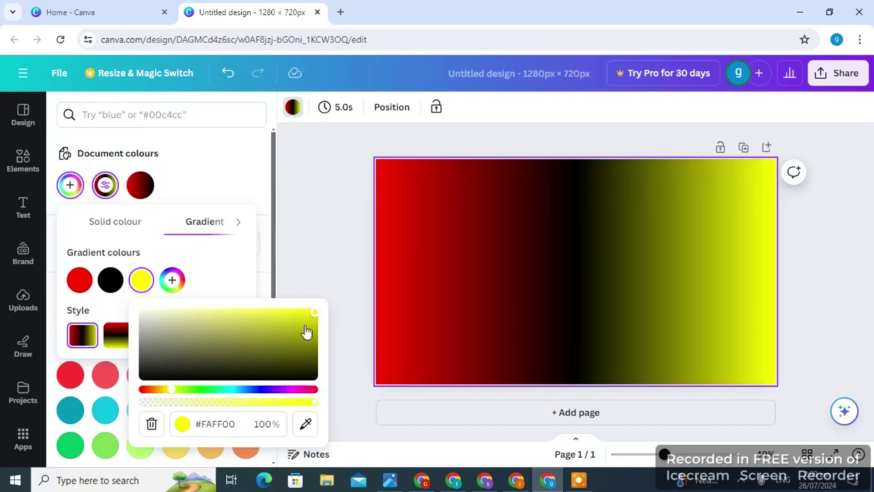
Step: Add a fourth colour to the background gradient and set it to blue, #1C00FF
left_click(172, 281)
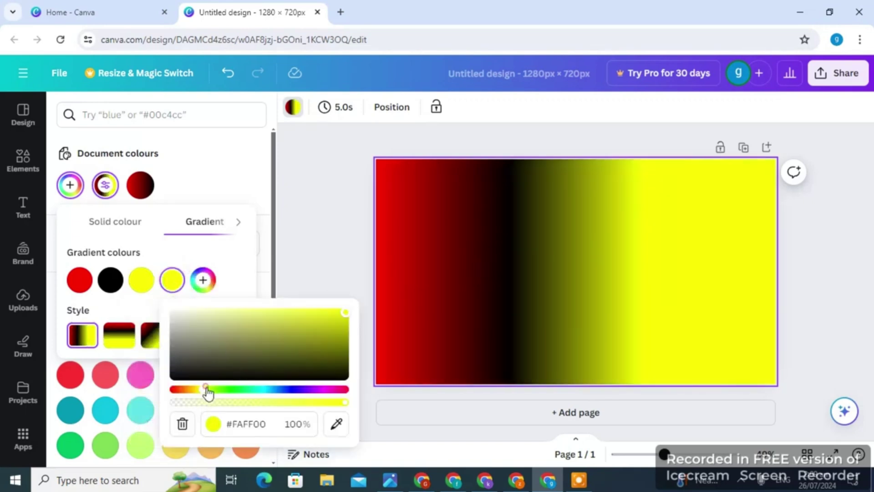
left_click_drag(206, 388, 293, 393)
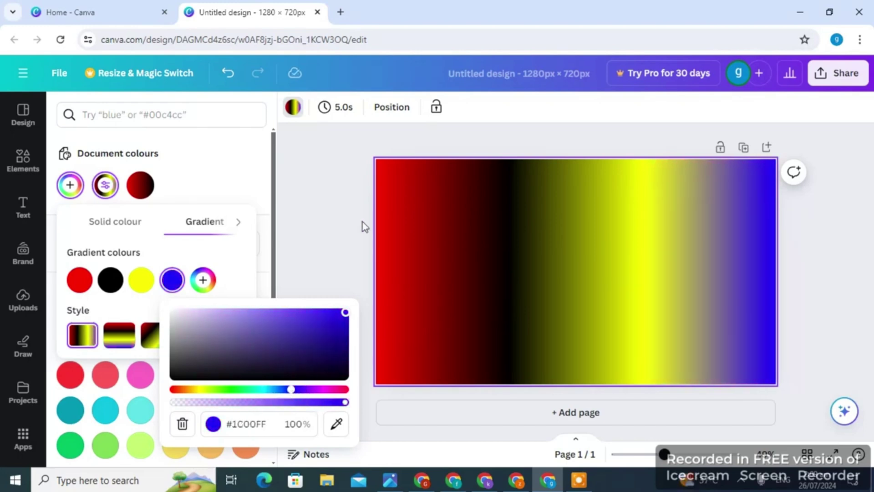
left_click(340, 238)
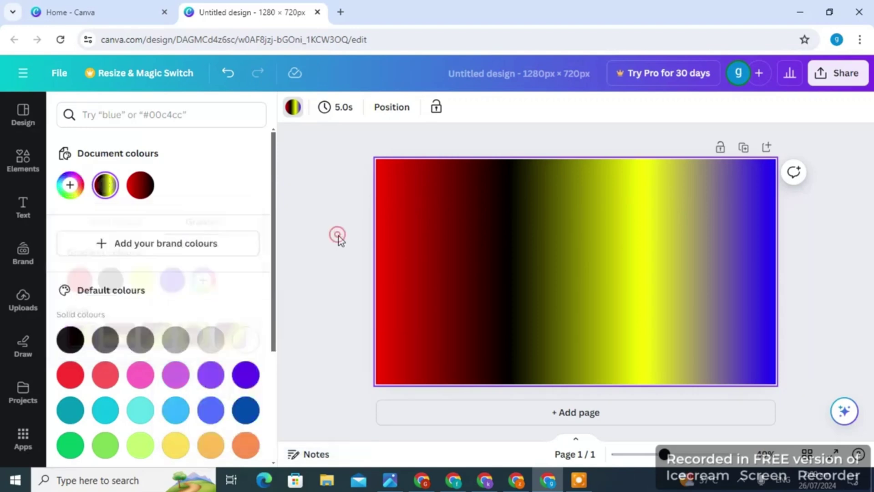
Step: Try the other gradient styles on the four-colour background and apply the one radiating from the page's top-left corner
left_click(294, 108)
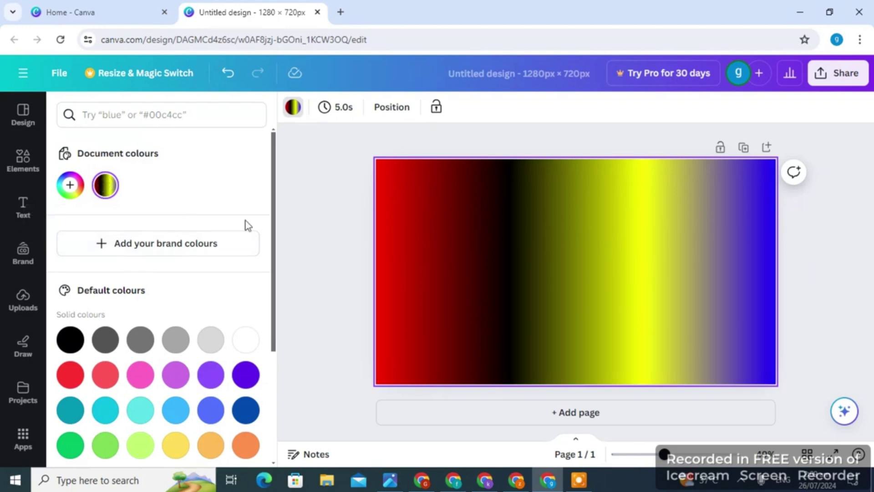
left_click(105, 185)
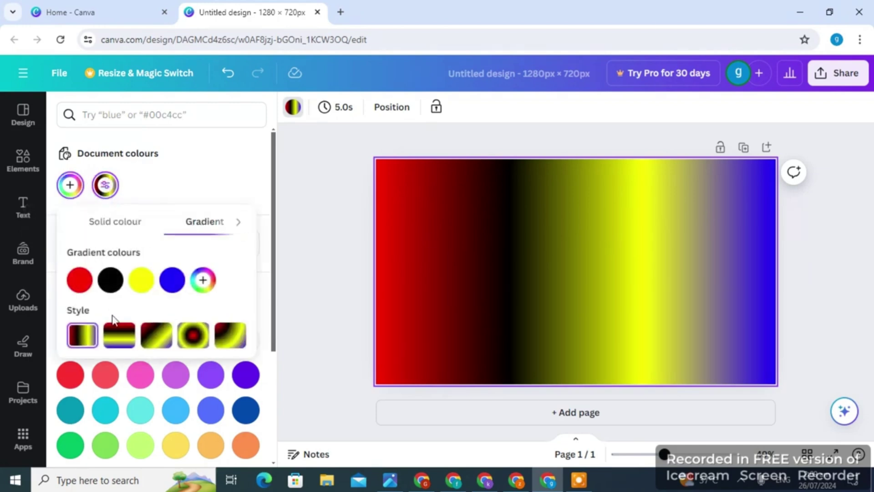
left_click(117, 339)
left_click(118, 342)
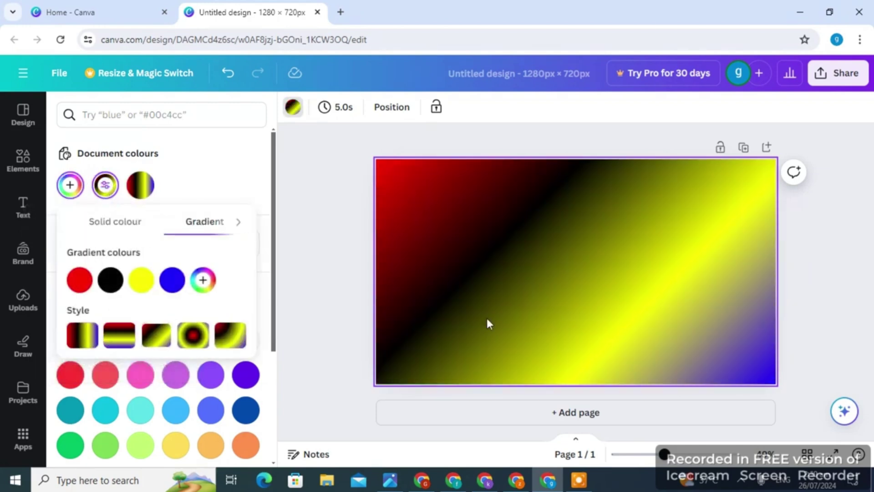
left_click(193, 336)
left_click(243, 334)
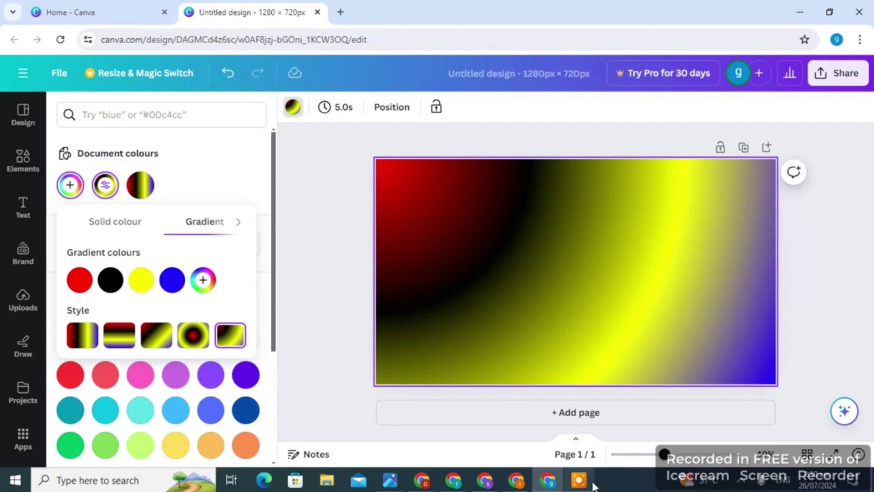
left_click(495, 298)
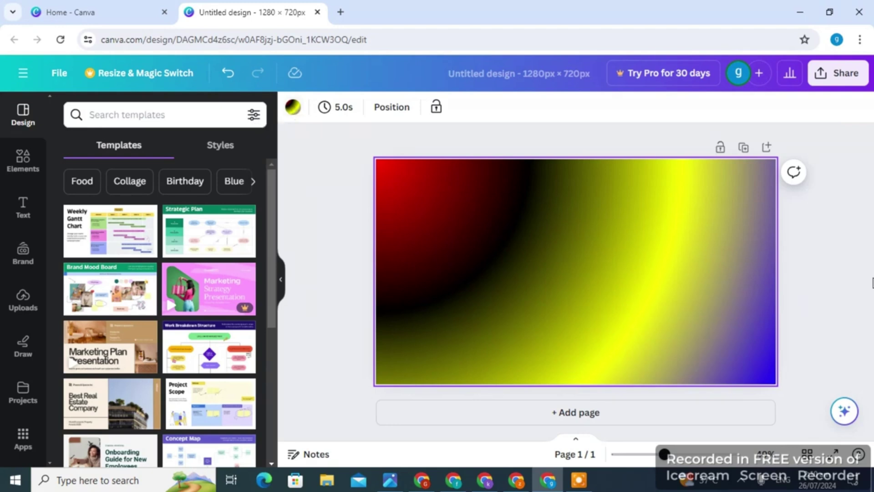
Step: Undo the gradient style changes, the added blue colour and the yellow recolouring of the third colour
key("ctrl+z")
key("ctrl+z")
key("ctrl+z")
key("ctrl+z")
key("ctrl+z")
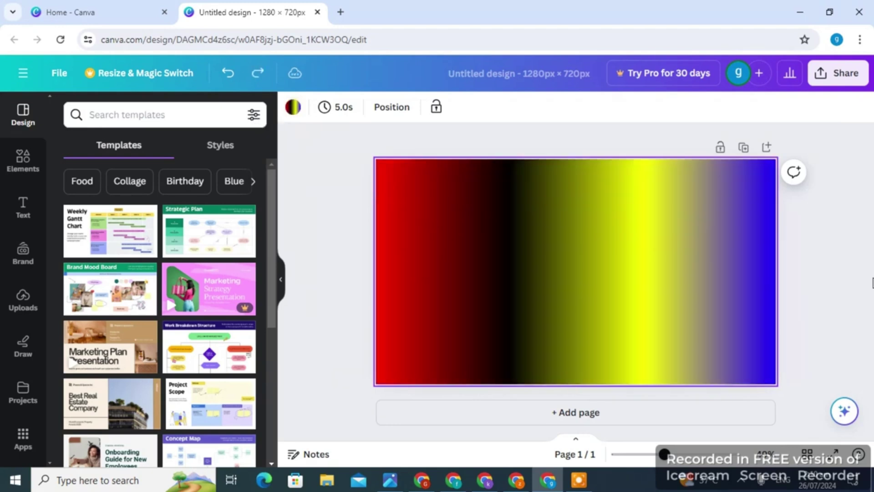
key("ctrl+z")
key("ctrl+z")
key("ctrl+z")
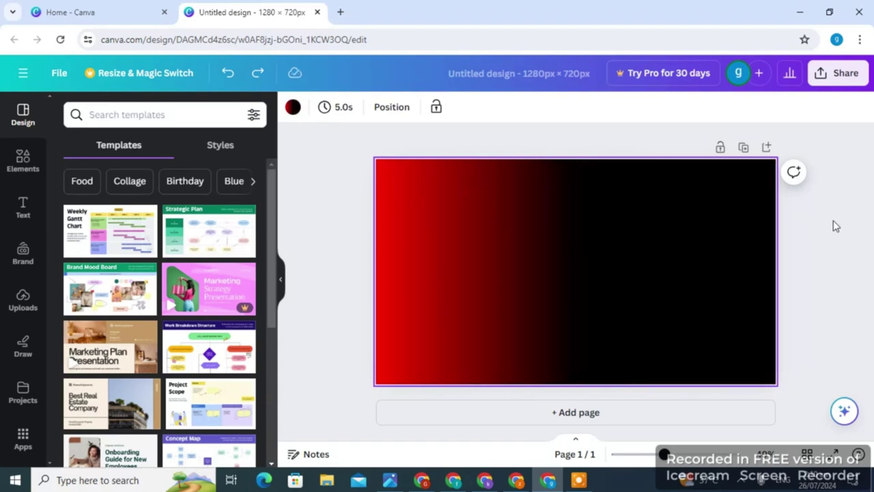
key("ctrl+z")
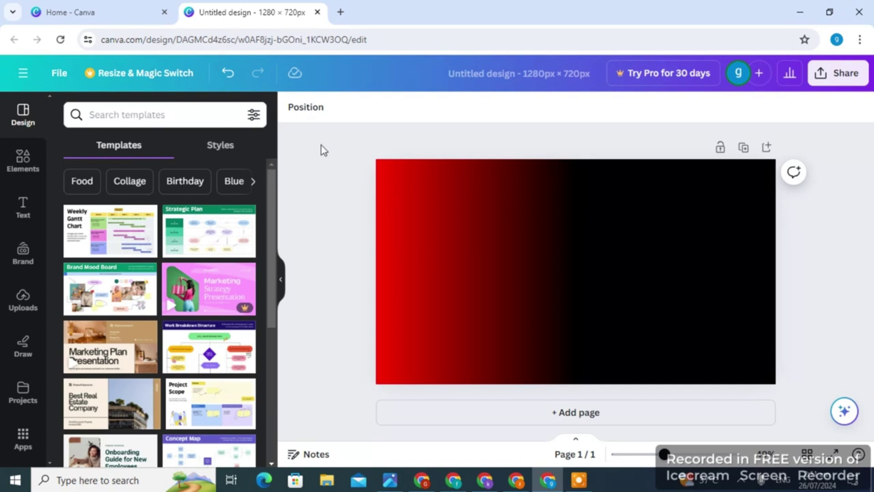
Step: Set the page background to the default solid black
left_click(550, 281)
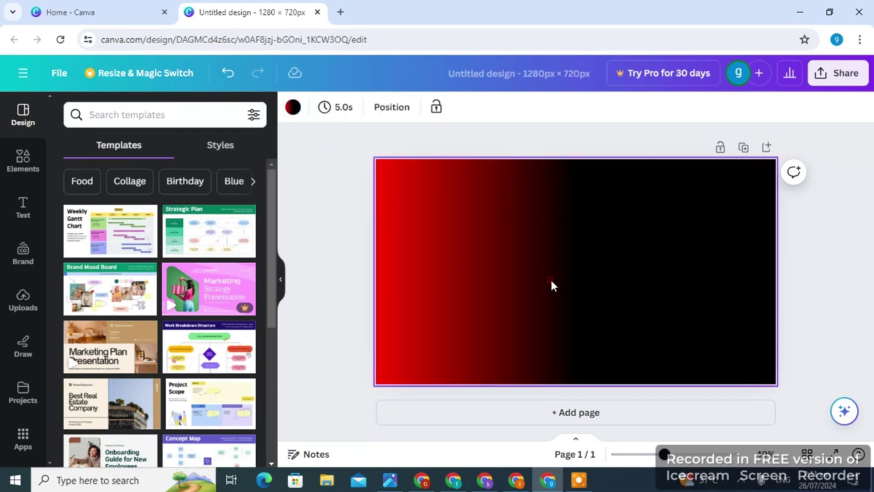
left_click(293, 107)
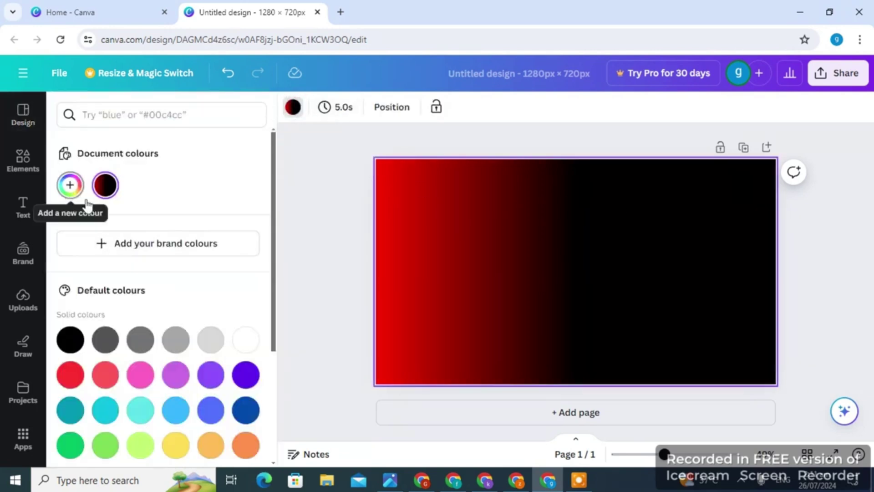
left_click(72, 348)
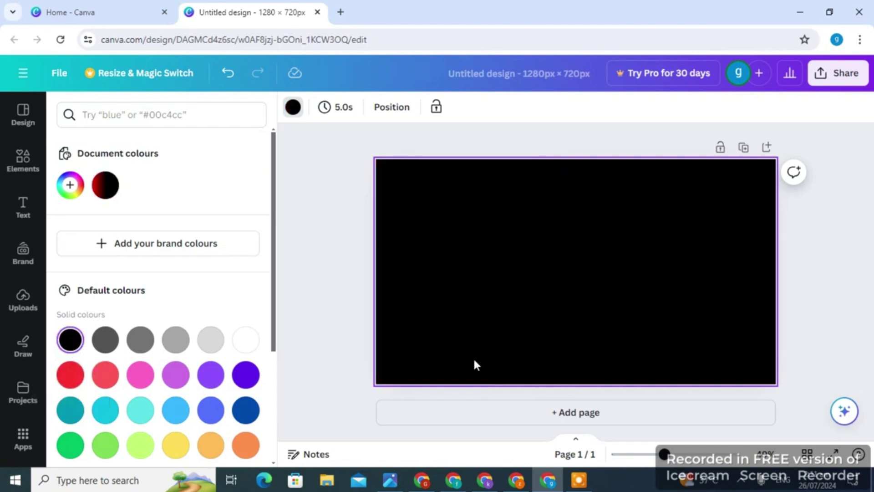
left_click(871, 282)
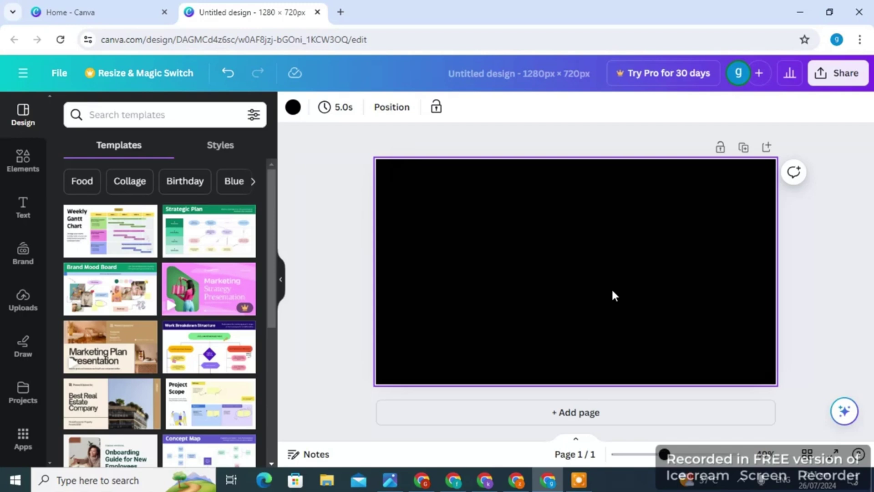
Step: Search Google for "fiverr" in a new browser tab and open the Fiverr website
left_click(341, 12)
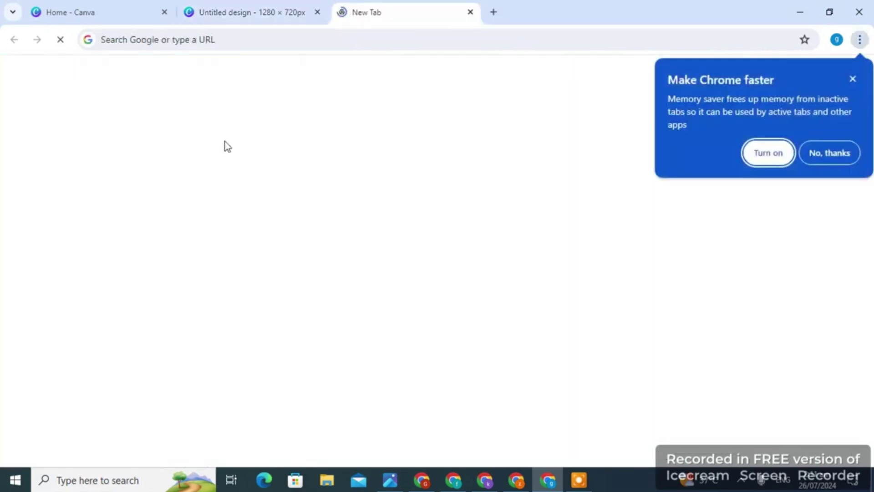
left_click(852, 80)
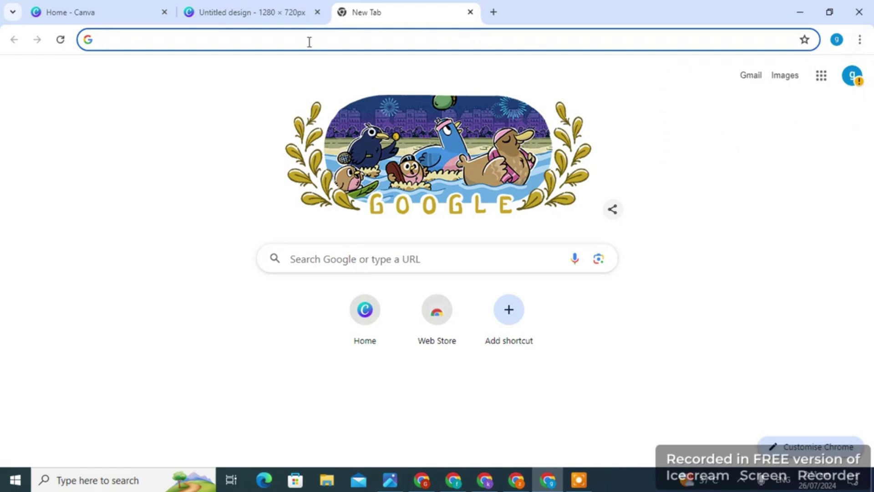
type("fiverr")
key("Return")
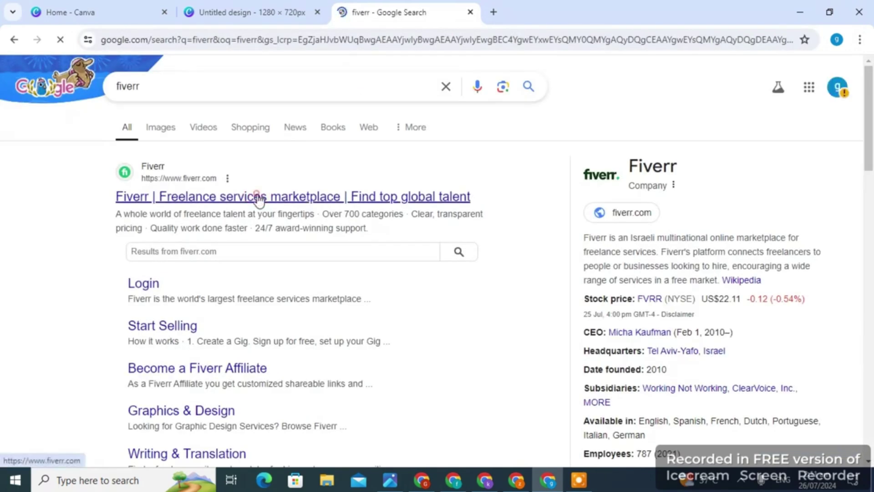
left_click(259, 199)
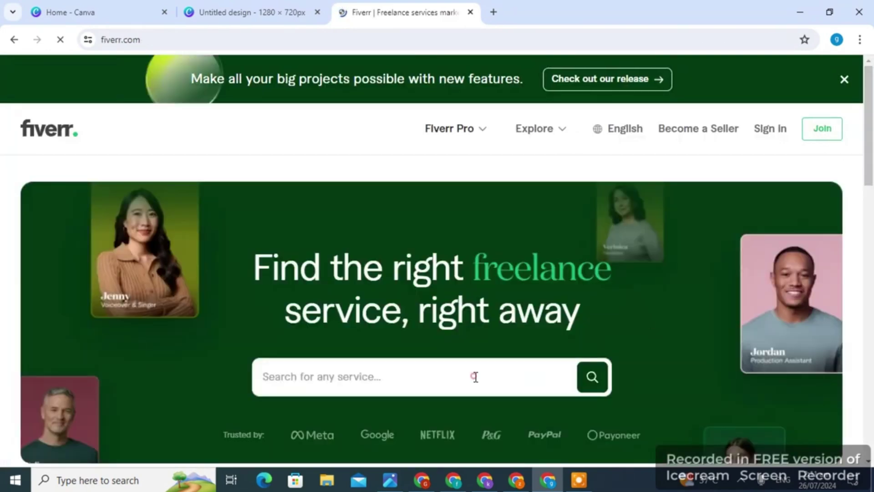
Step: Search Fiverr for "guest posting service" and examine the thumbnail designs of the listed gigs
left_click(475, 376)
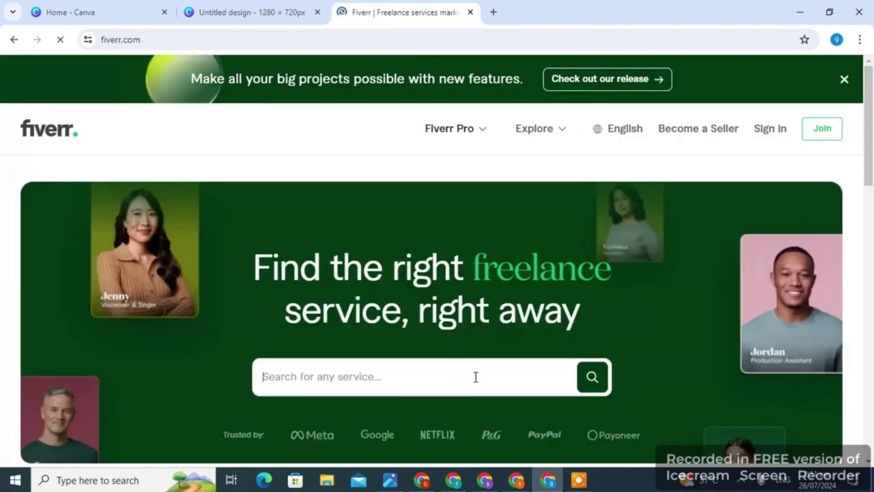
type("guest ")
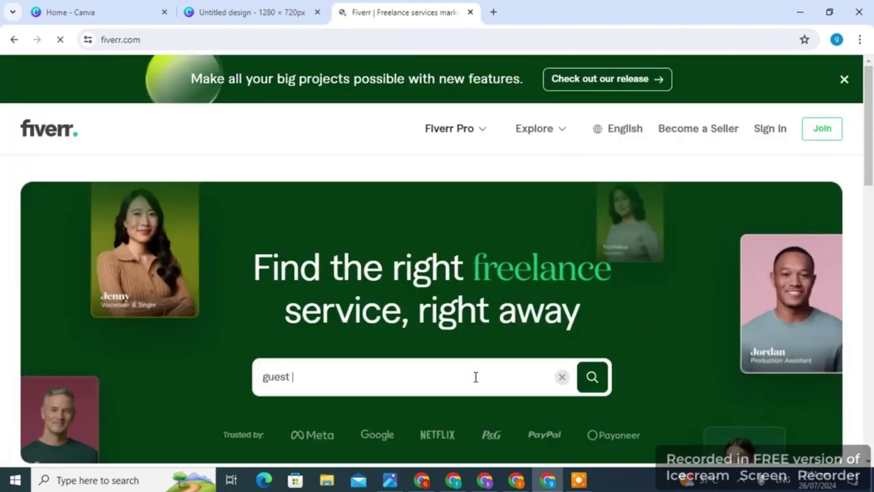
type("post")
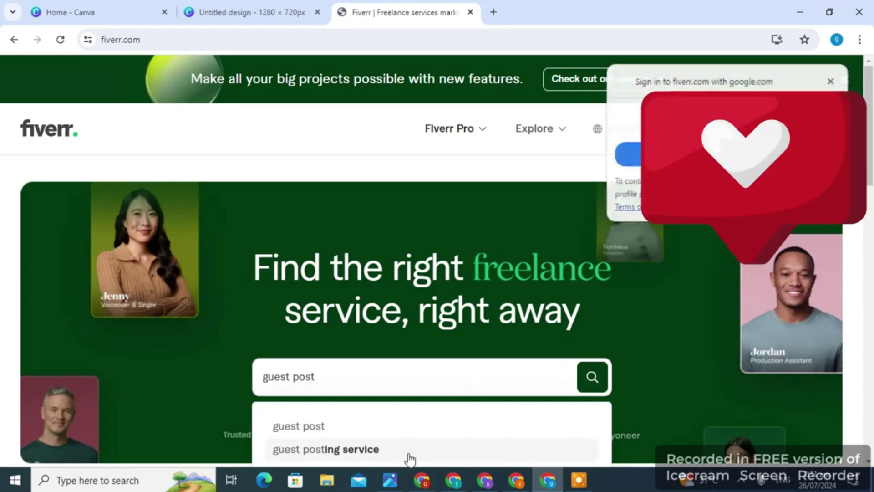
left_click(406, 454)
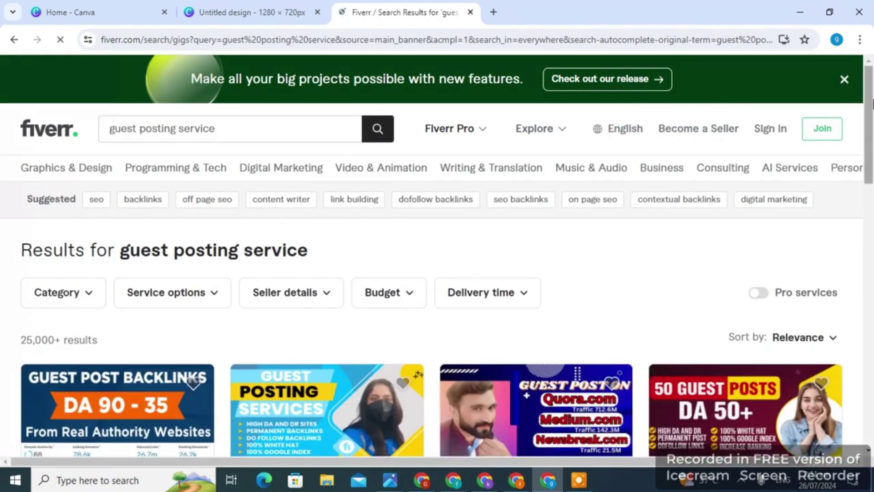
left_click_drag(872, 116, 847, 199)
scroll(838, 209, "down", 3)
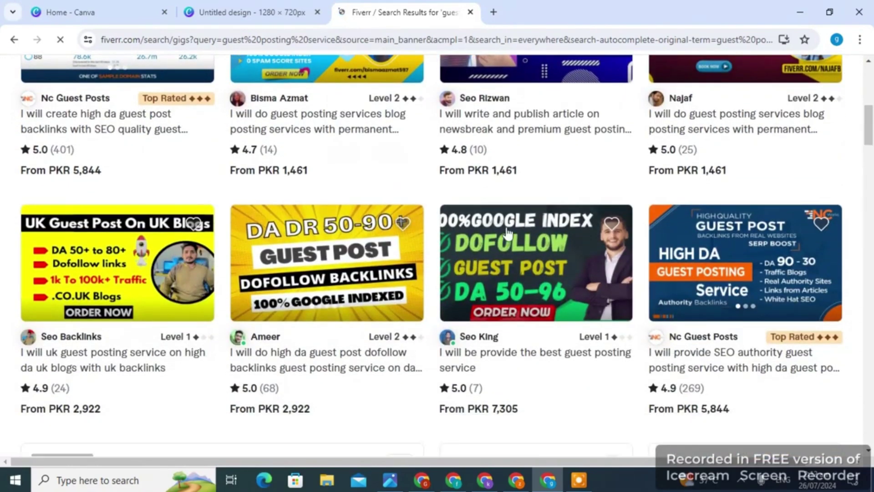
left_click_drag(869, 141, 868, 208)
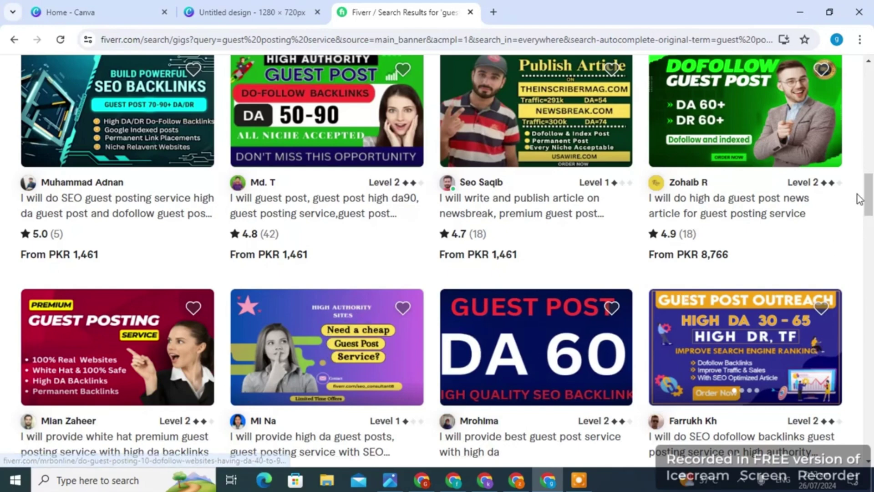
left_click_drag(868, 196, 840, 317)
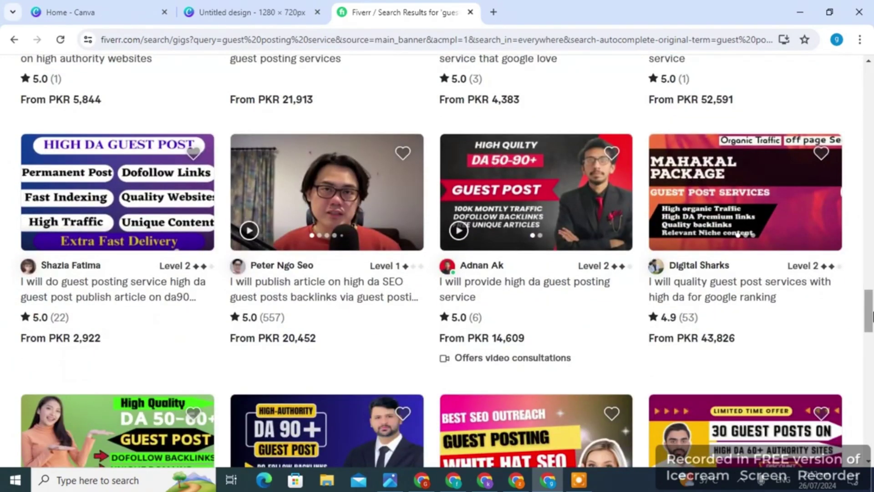
scroll(840, 317, "up", 15)
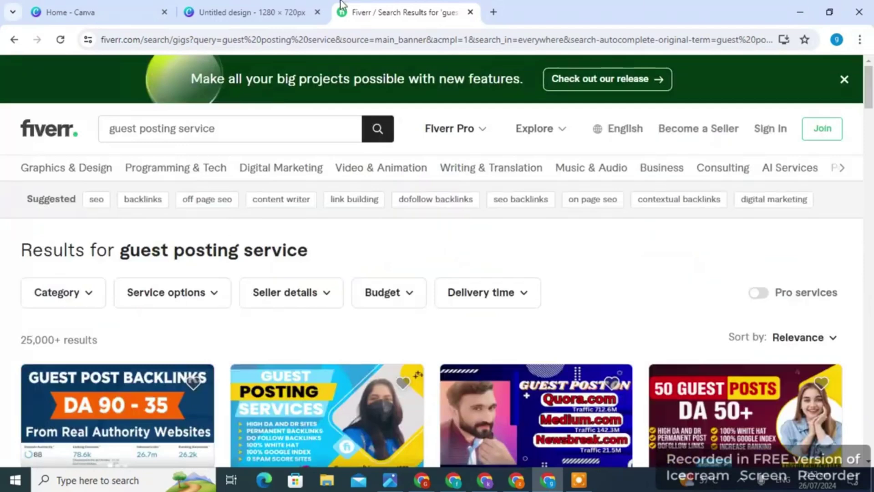
Step: Return to the 1280 × 720 px Canva design and open the elements library
left_click(252, 12)
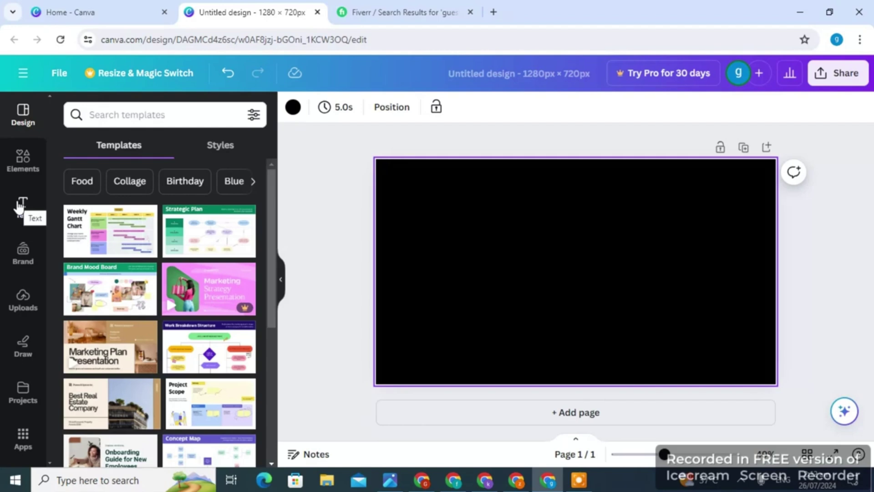
left_click(22, 158)
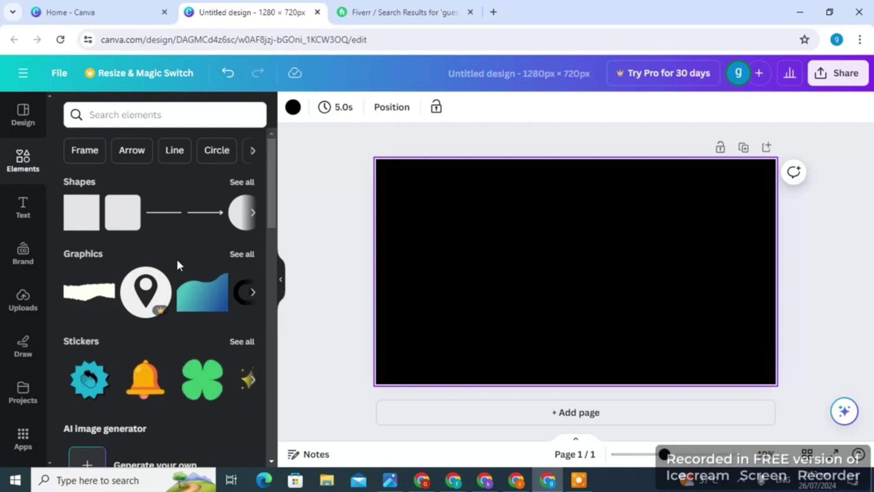
Step: Add a ribbon banner shape with notched ends from the full shapes collection to the black page
left_click(170, 119)
left_click(362, 243)
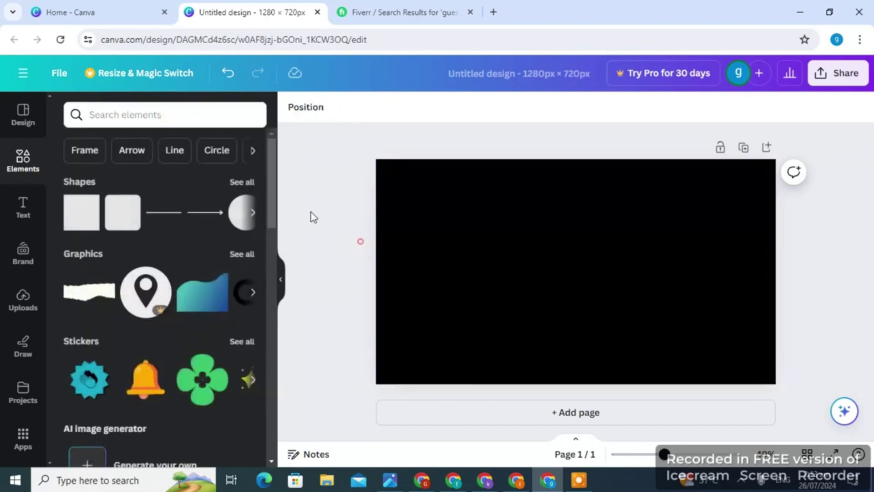
left_click(247, 182)
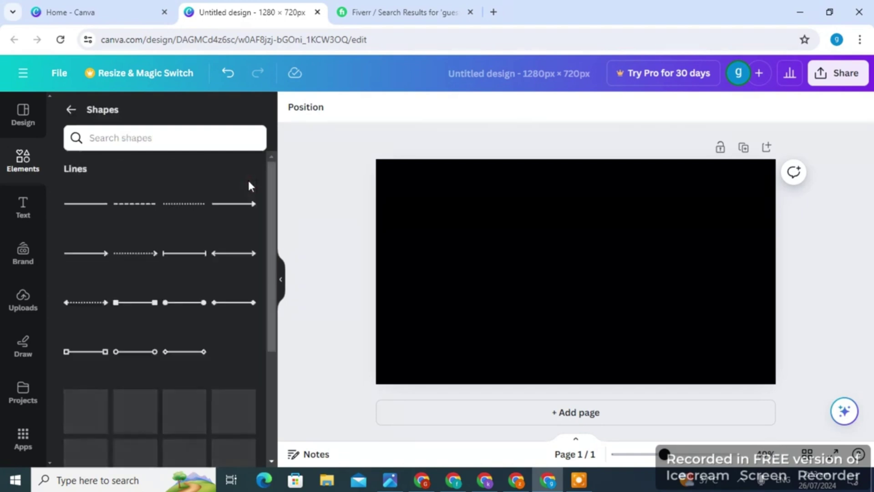
left_click_drag(272, 171, 257, 337)
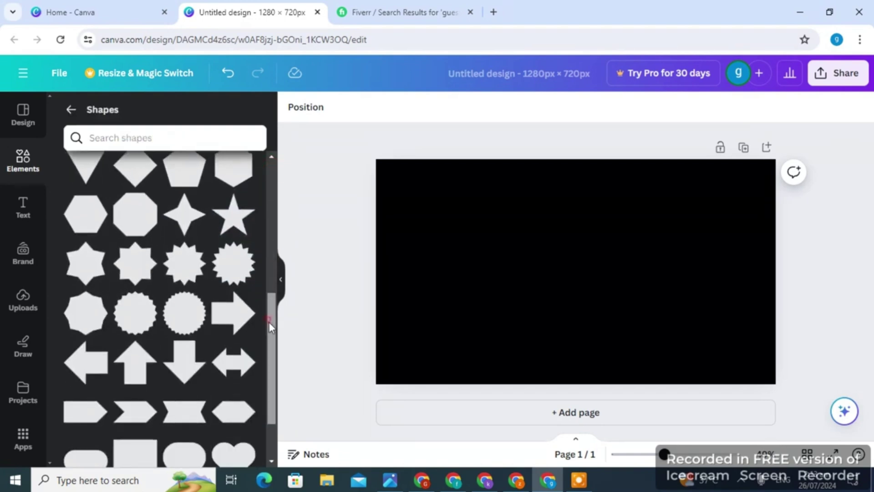
scroll(269, 322, "down", 2)
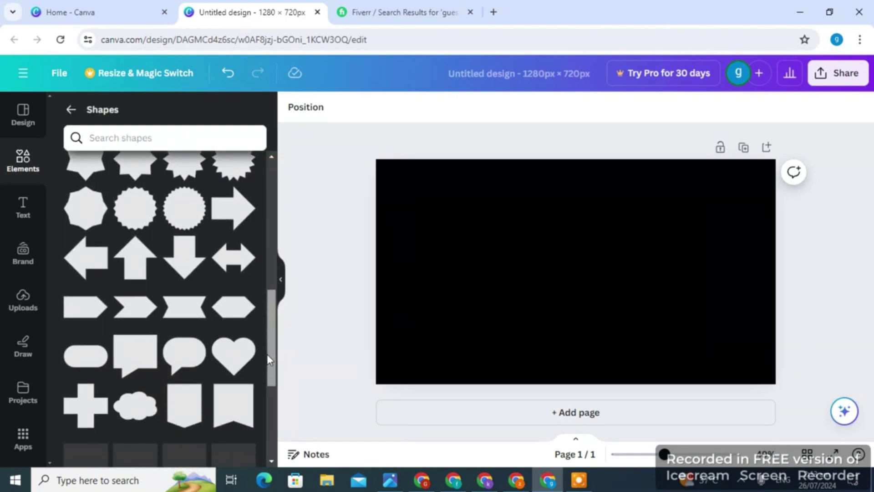
left_click(180, 307)
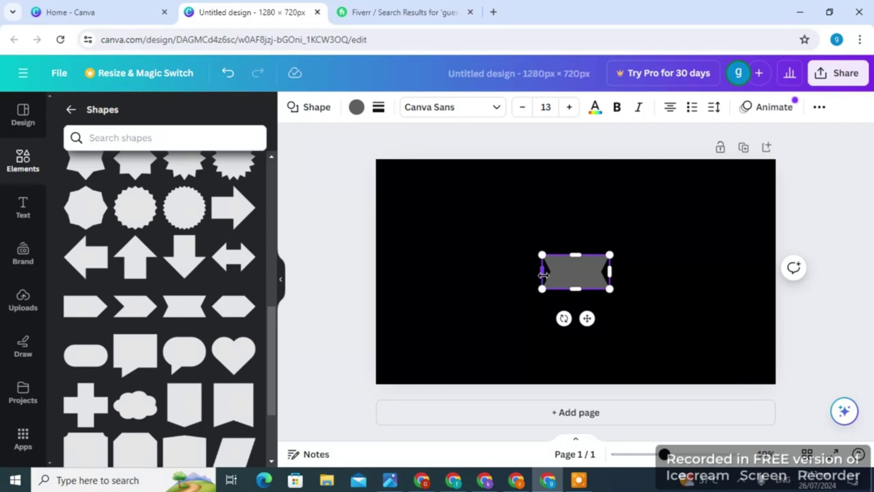
Step: Stretch the banner shape across most of the page width and place it near the page's upper edge
left_click_drag(540, 272, 408, 272)
left_click_drag(614, 270, 764, 273)
left_click(592, 264)
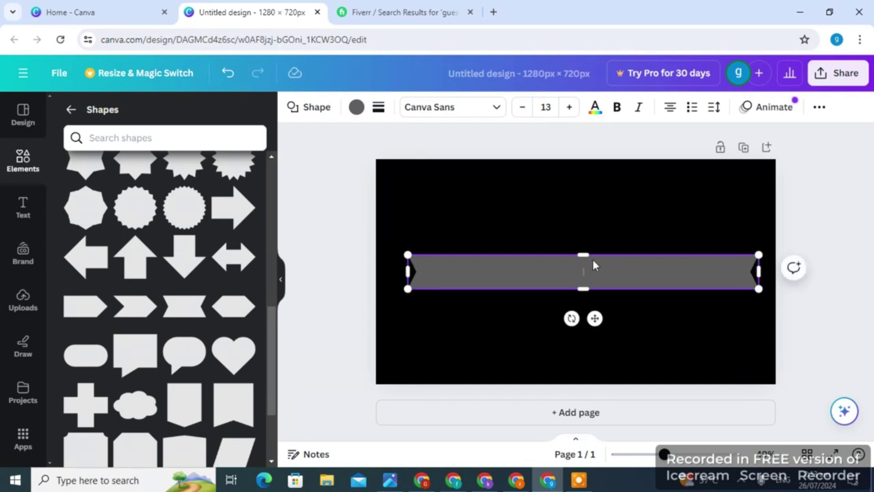
left_click_drag(584, 255, 611, 182)
left_click(806, 180)
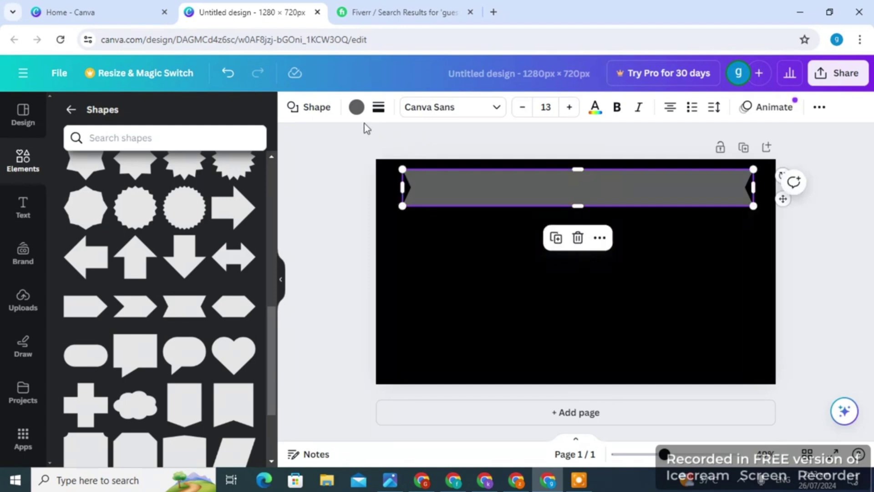
Step: Fill the banner shape with a custom solid yellow, about #FFF500
left_click(357, 108)
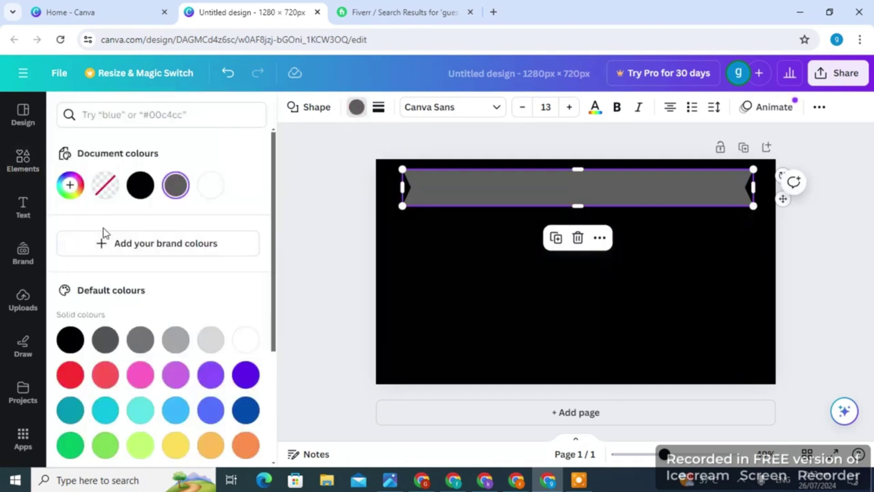
left_click(69, 184)
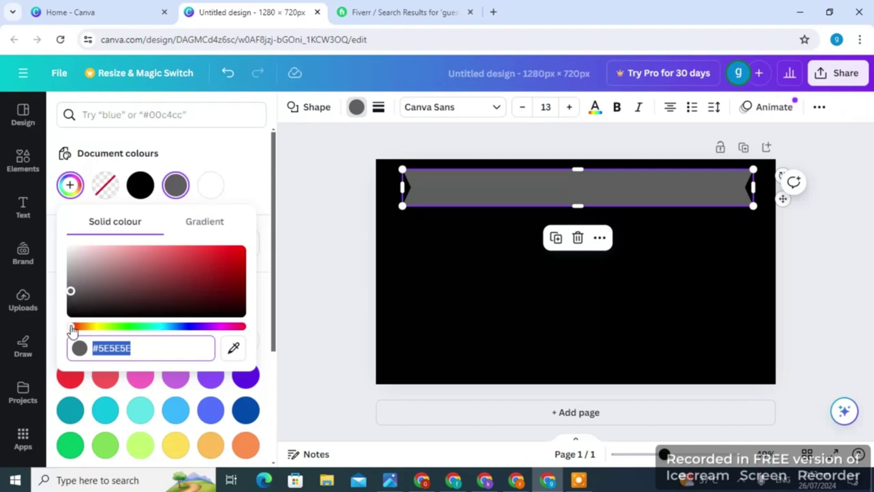
left_click_drag(70, 326, 97, 331)
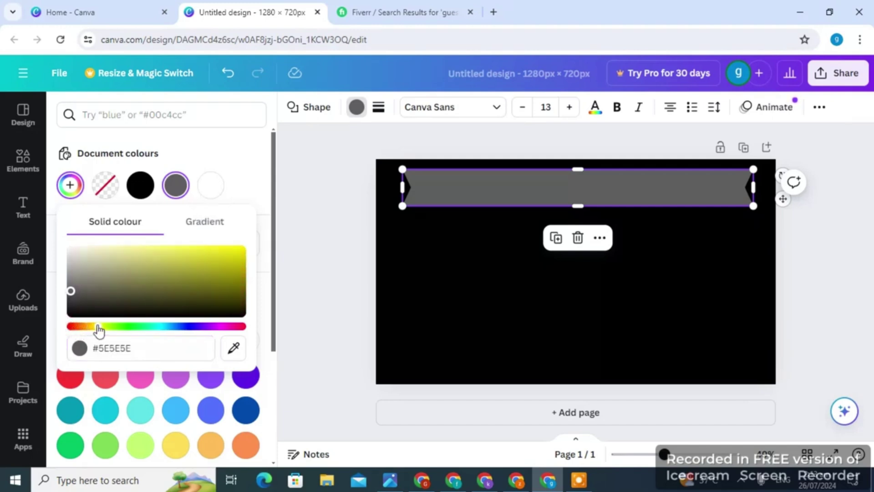
left_click_drag(69, 294, 267, 237)
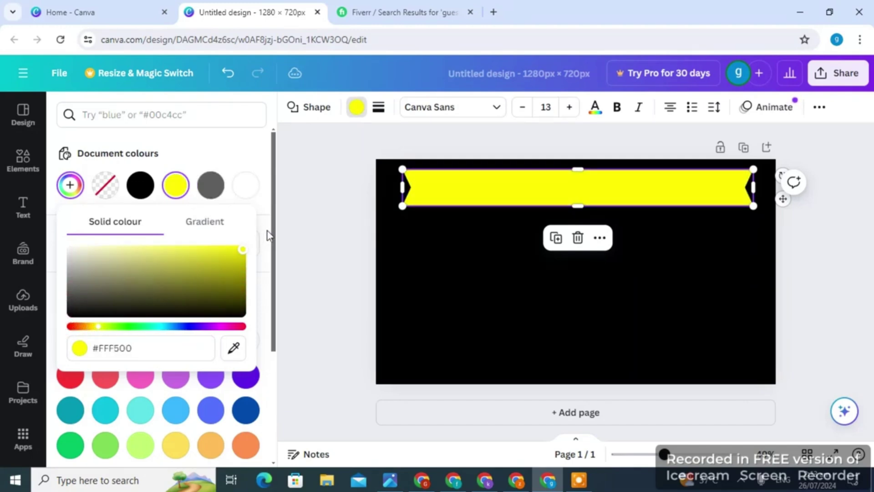
left_click(775, 250)
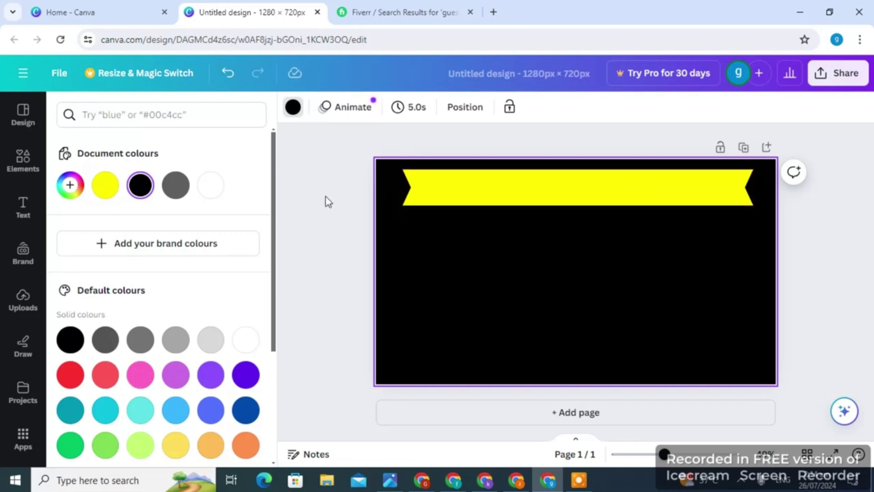
Step: Browse the text styles and font combinations, and add a default heading text box to the page
left_click(22, 205)
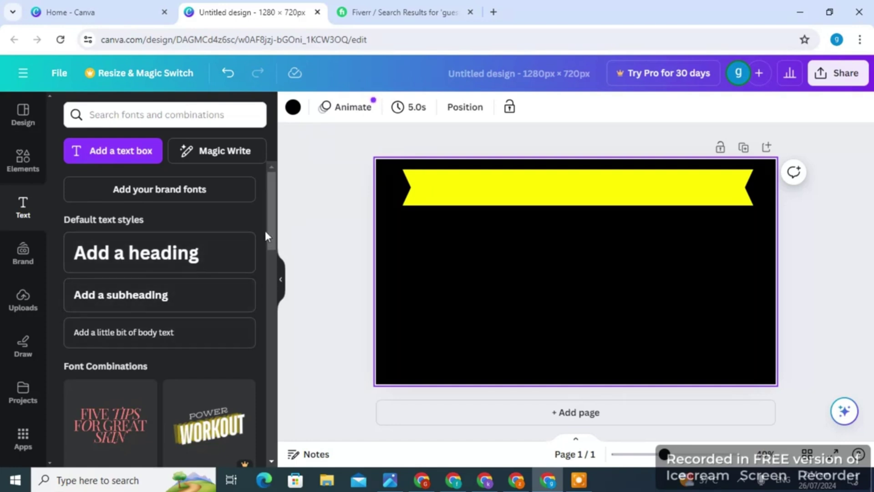
left_click_drag(267, 231, 266, 372)
scroll(251, 401, "down", 5)
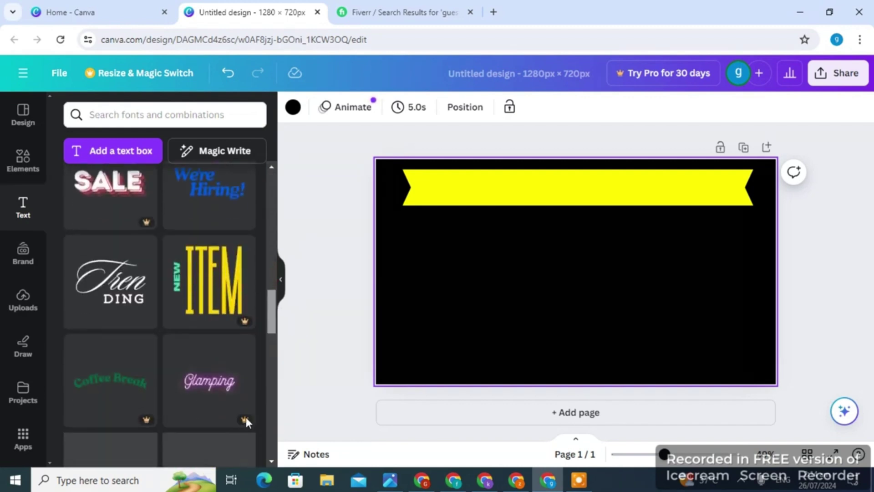
scroll(244, 416, "down", 3)
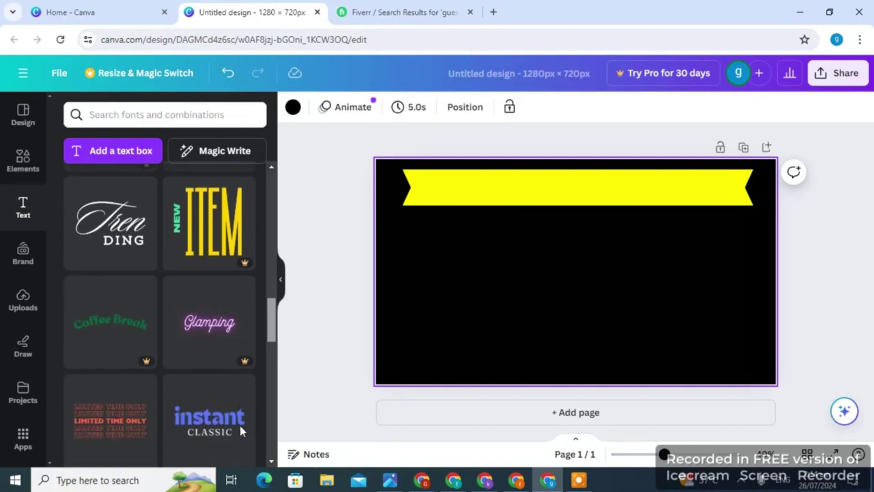
scroll(236, 436, "up", 10)
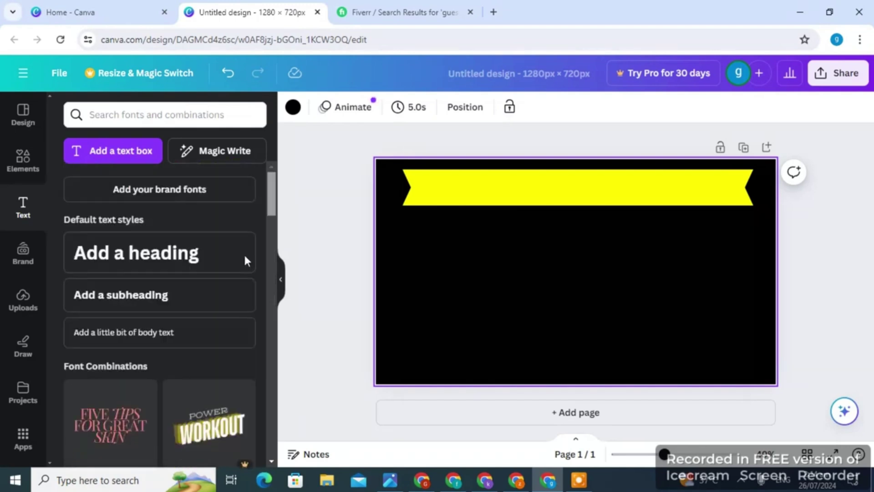
left_click(191, 268)
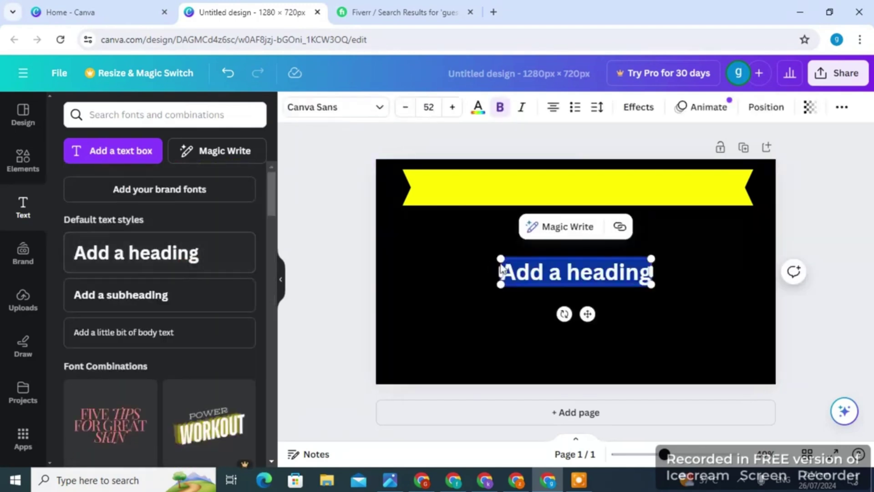
Step: Replace the heading's placeholder text with "Guest Posting Services"
key("BackSpace")
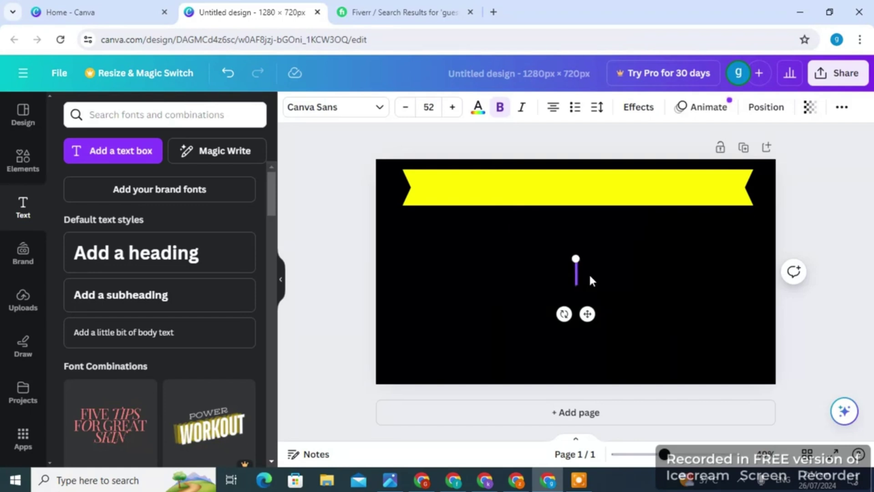
type("Gu")
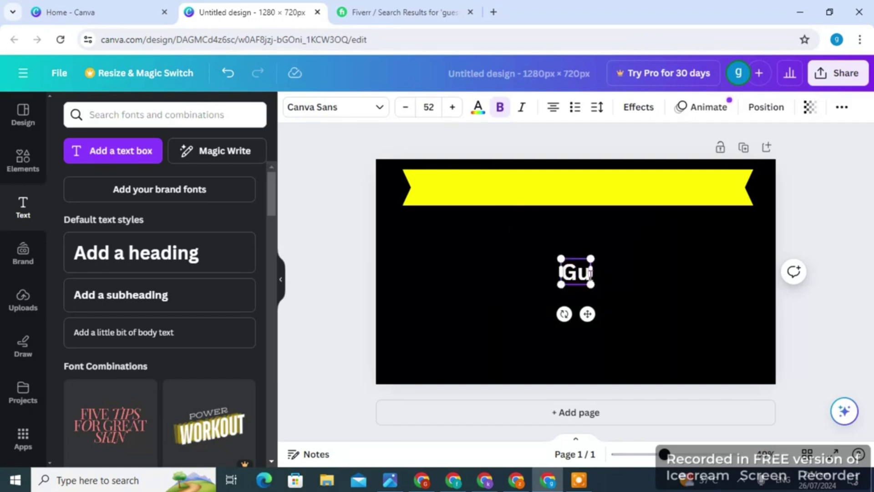
type("est Post")
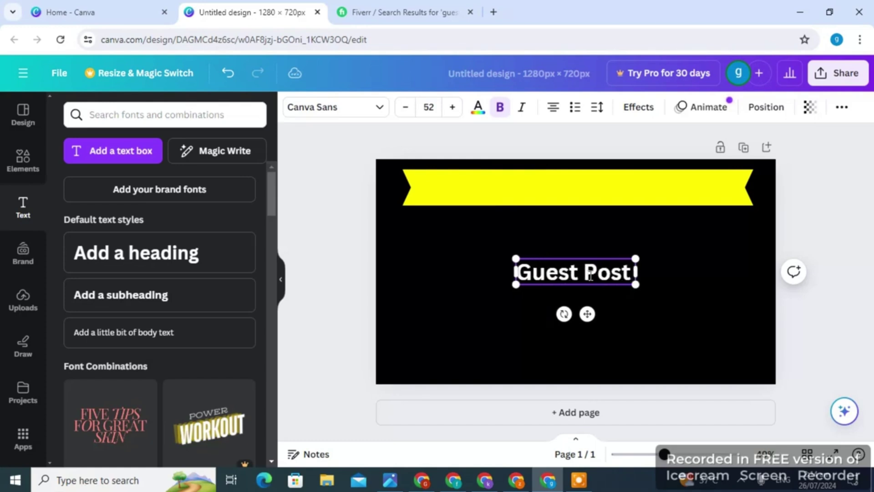
key("BackSpace")
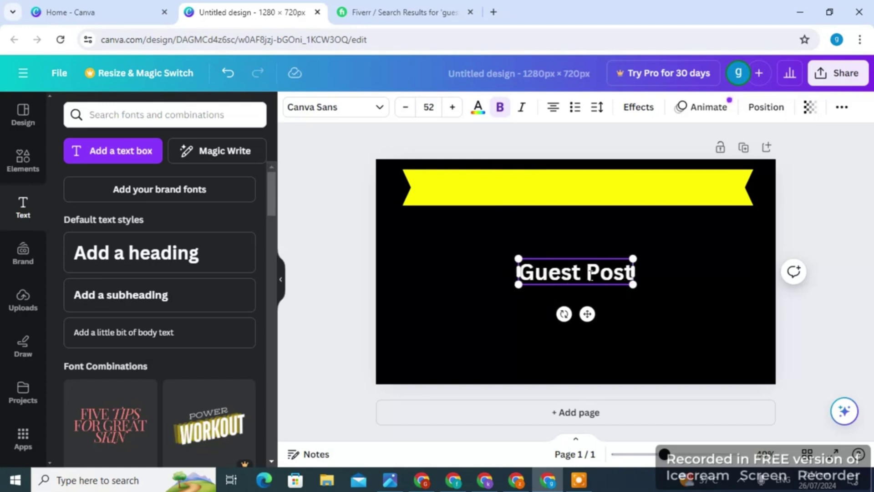
type("ing")
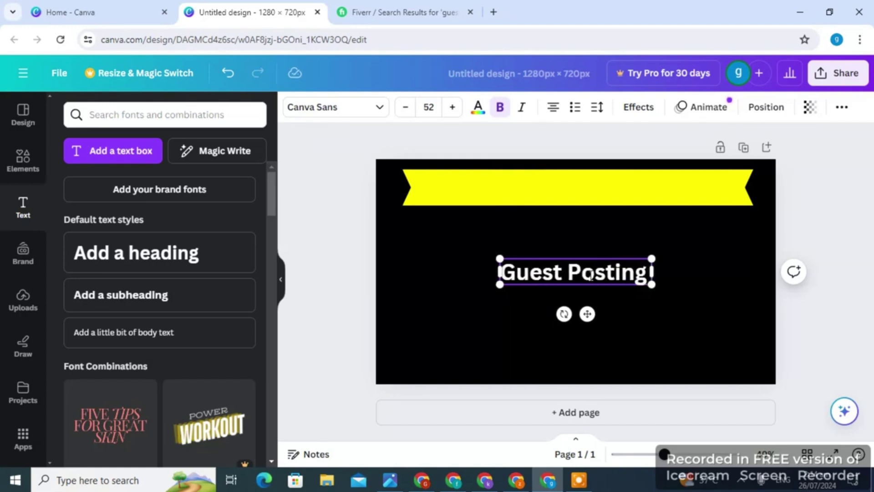
type(" Servi")
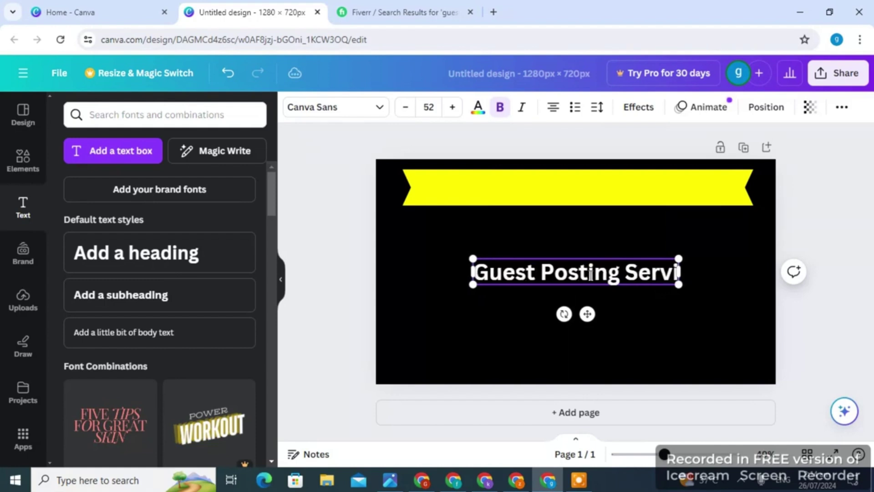
type("ces!")
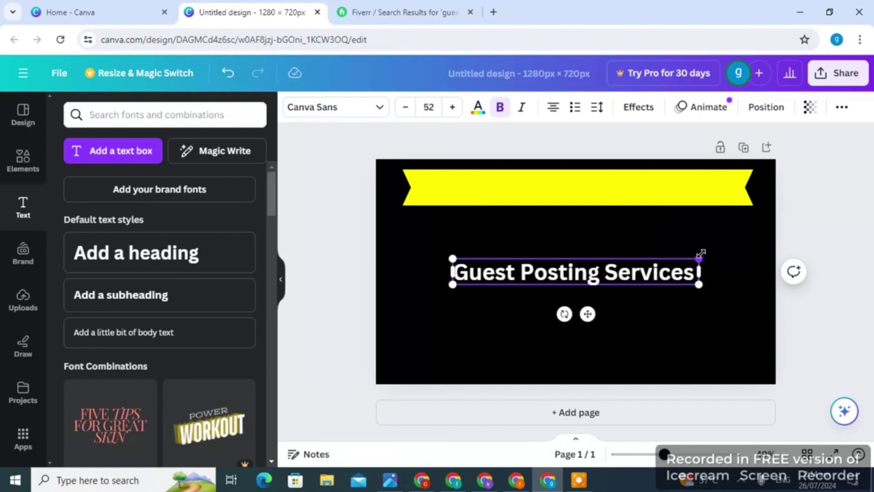
Step: Scale the heading to font size 69 and centre it over the yellow banner
left_click_drag(700, 256, 808, 188)
left_click(803, 182)
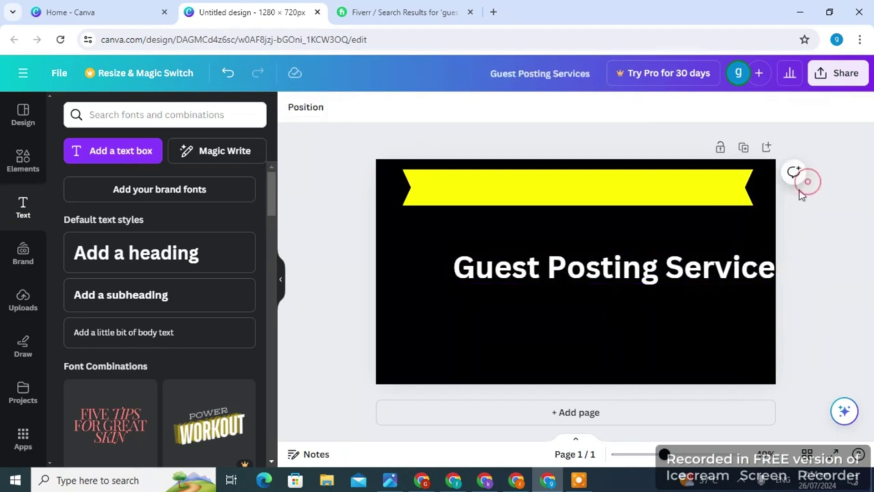
left_click_drag(688, 255, 641, 175)
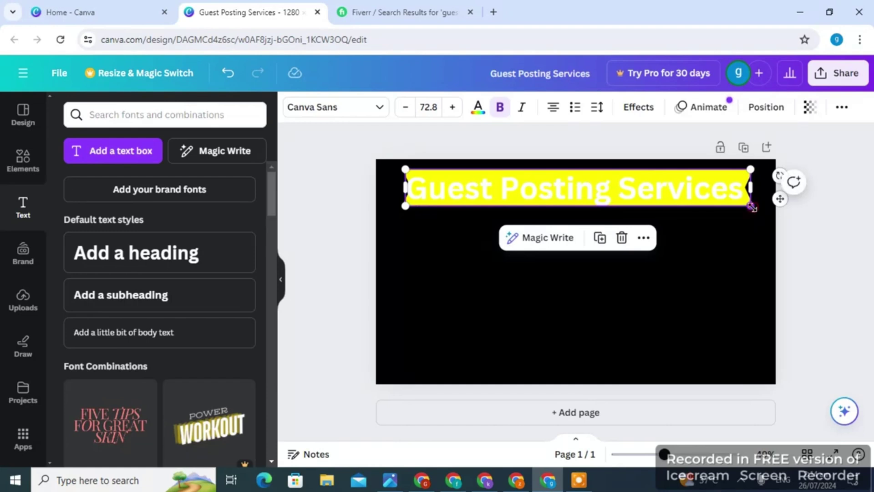
left_click_drag(752, 207, 734, 204)
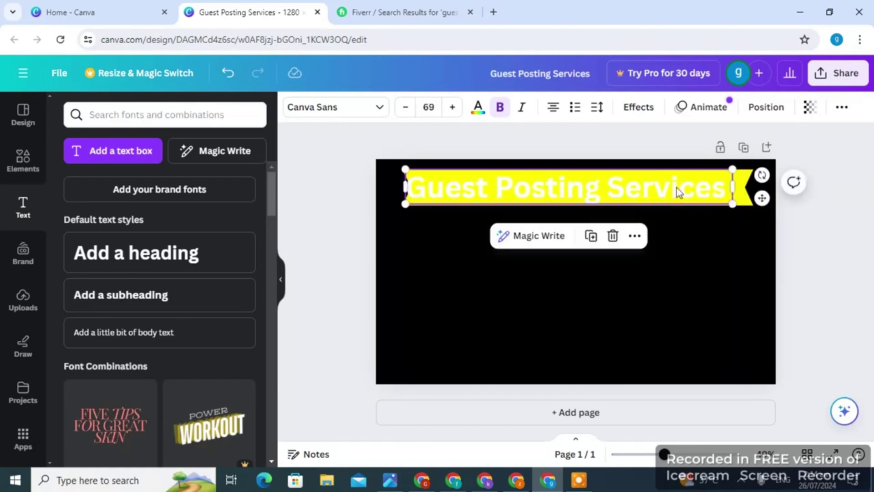
mouse_move(677, 190)
left_mouse_down()
mouse_move(669, 184)
mouse_move(681, 187)
left_mouse_up()
key("Escape")
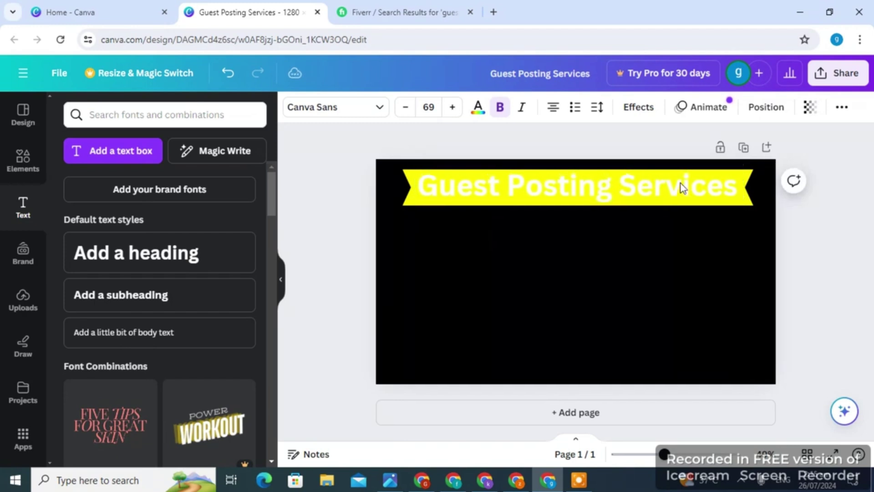
Step: Change the "Guest Posting Services" heading's text colour to black
left_click(681, 186)
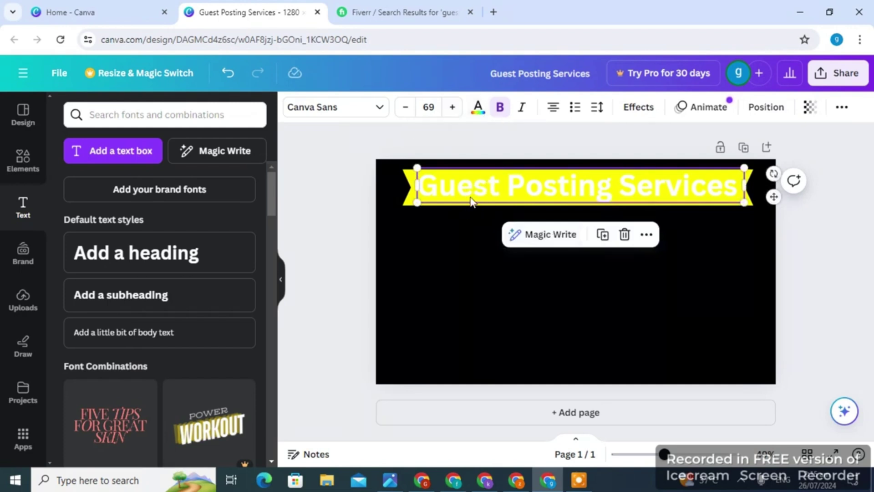
left_click(478, 109)
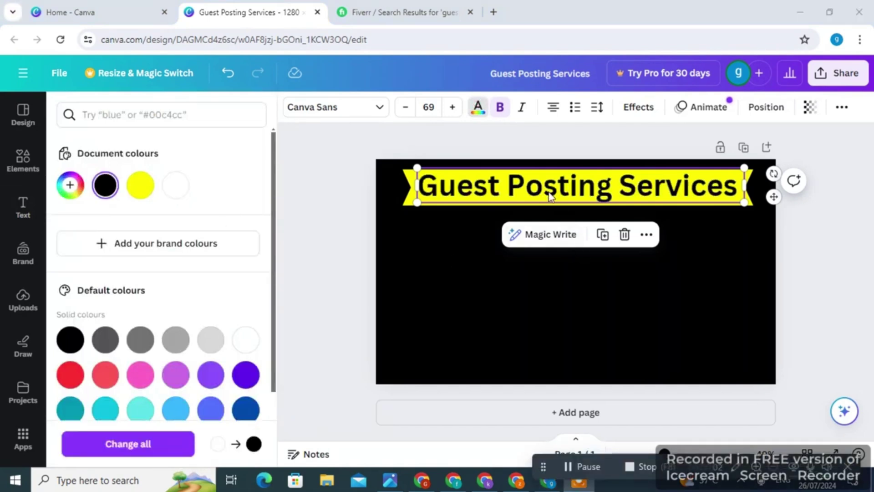
Step: Try the heading at font sizes up to 74, return it to 69 and deselect it
left_click(459, 113)
left_click(459, 113)
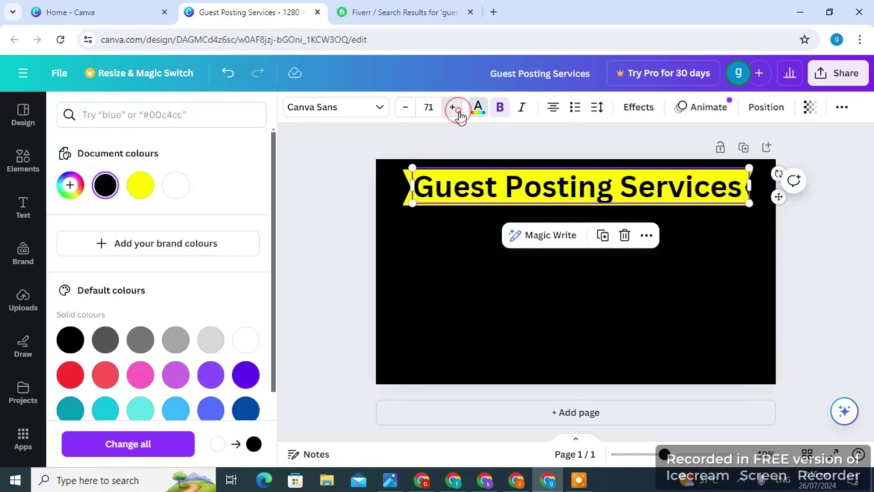
left_click(459, 113)
left_click(459, 113)
left_click(457, 113)
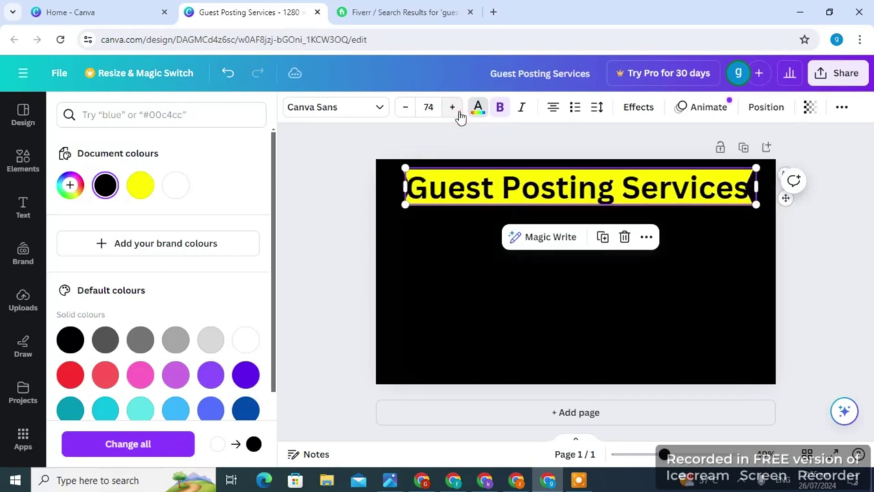
left_click(401, 113)
left_click(401, 114)
left_click(401, 114)
left_click(401, 114)
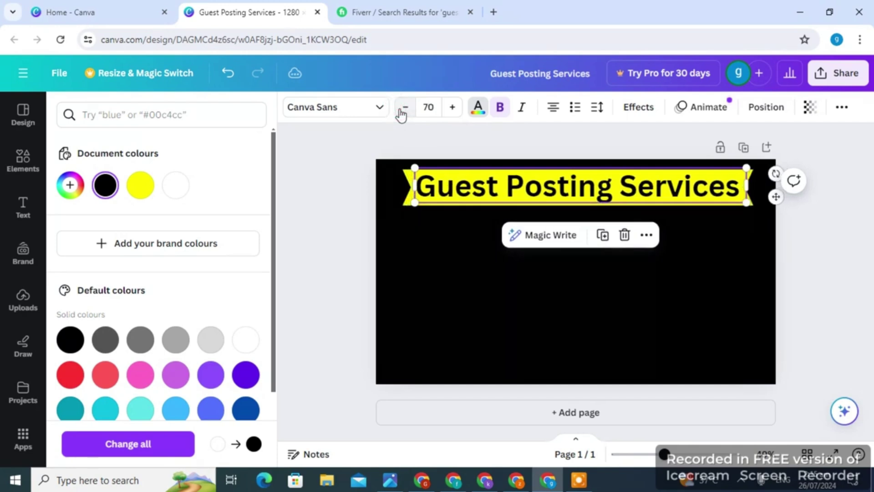
left_click(401, 114)
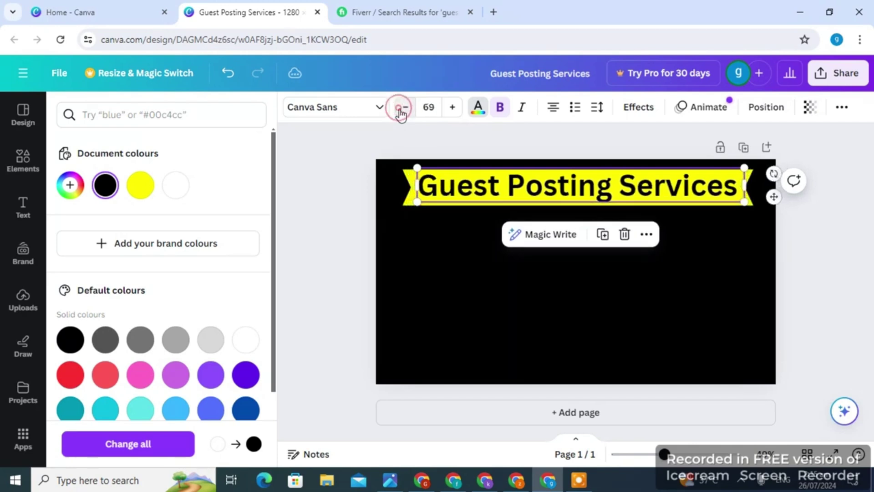
left_click(788, 246)
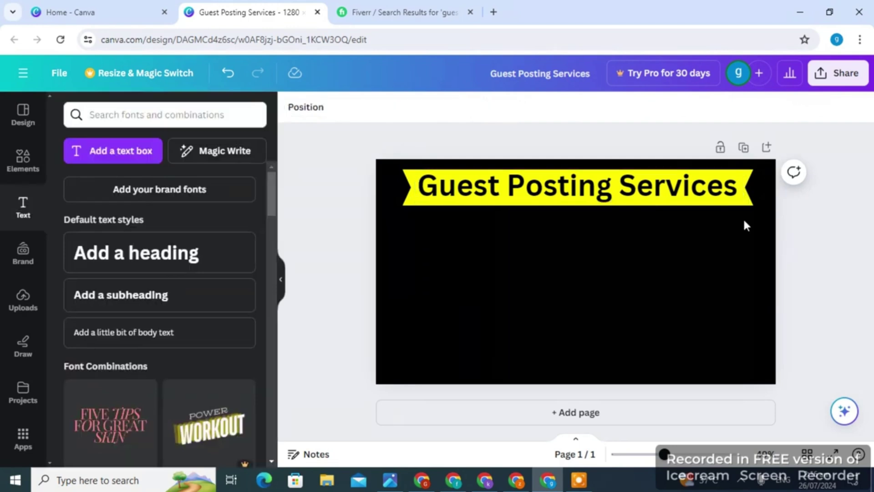
Step: Italicise the "Guest Posting Services" heading and cycle through its text alignment options
left_click(703, 197)
left_click_drag(703, 197, 704, 195)
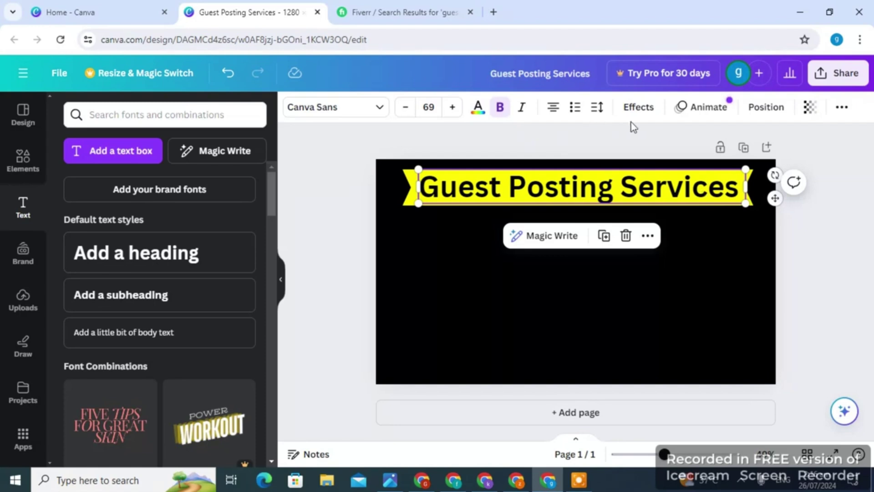
left_click(518, 112)
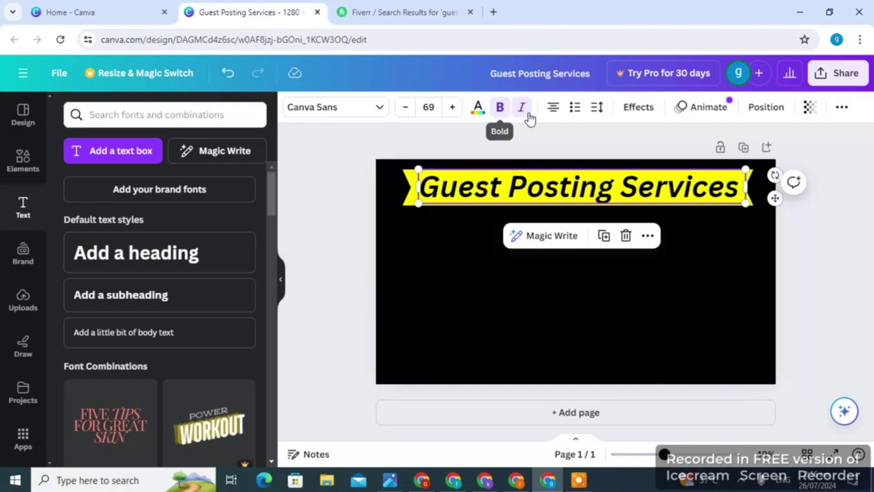
left_click(554, 111)
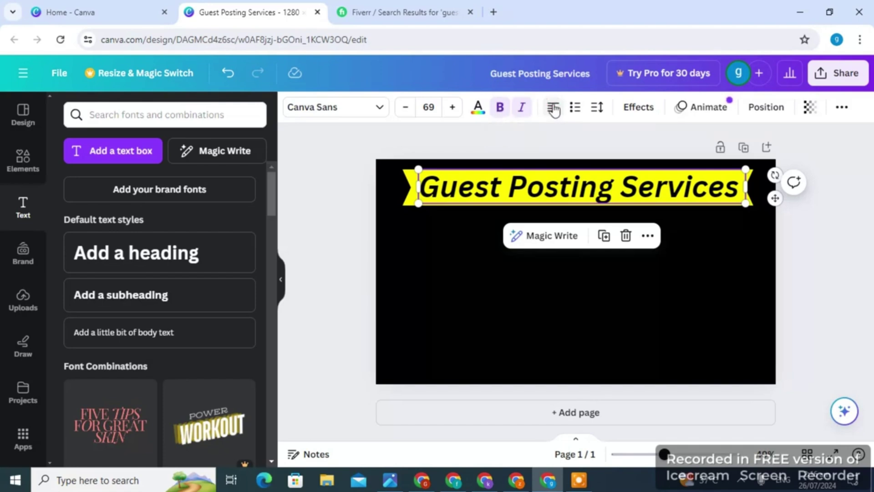
left_click(554, 108)
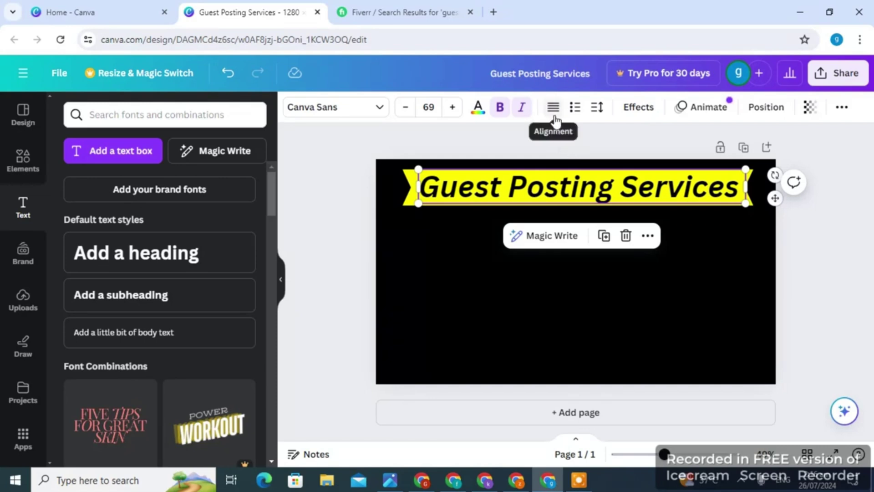
left_click(554, 113)
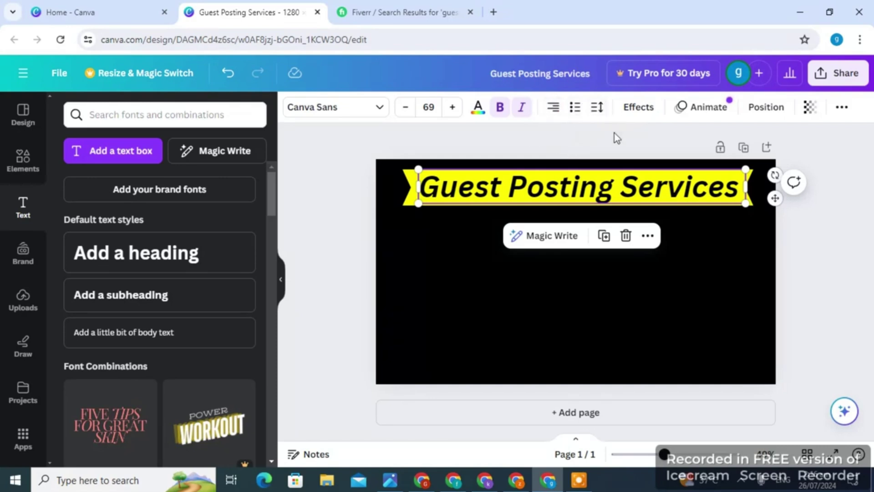
Step: Try a white Outline effect on the heading and set its thickness to 69
left_click(639, 111)
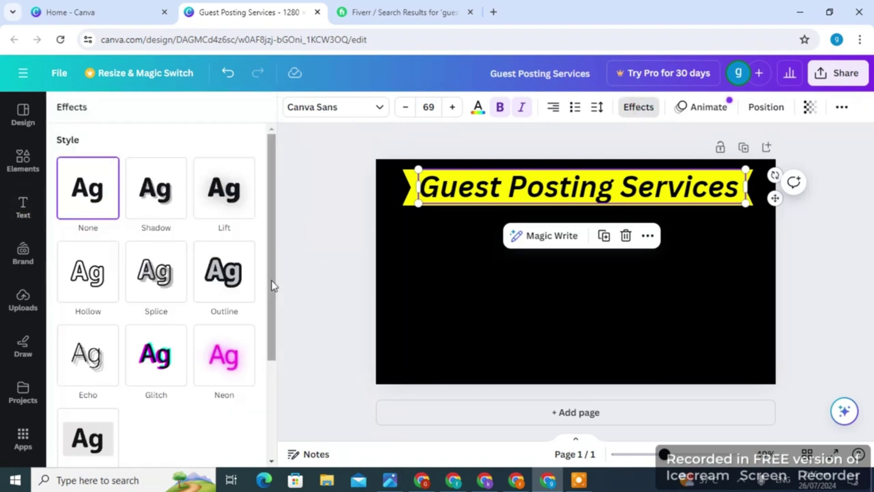
left_click(225, 287)
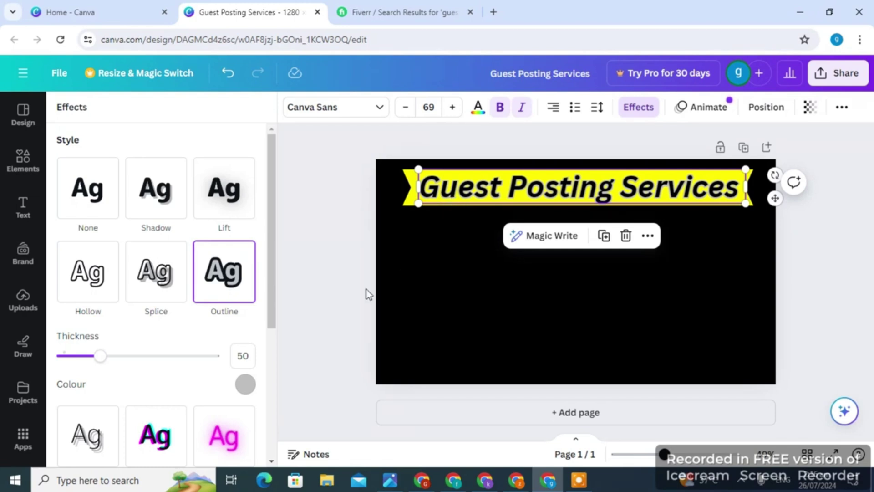
left_click(245, 386)
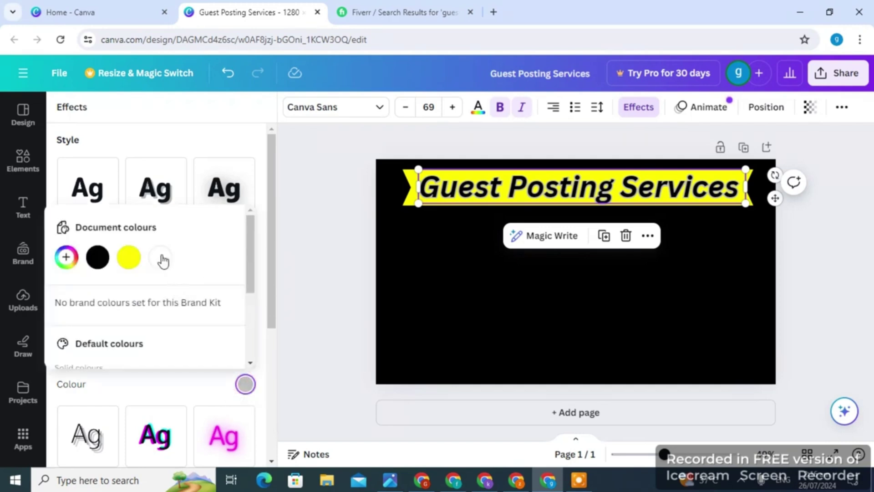
left_click(160, 257)
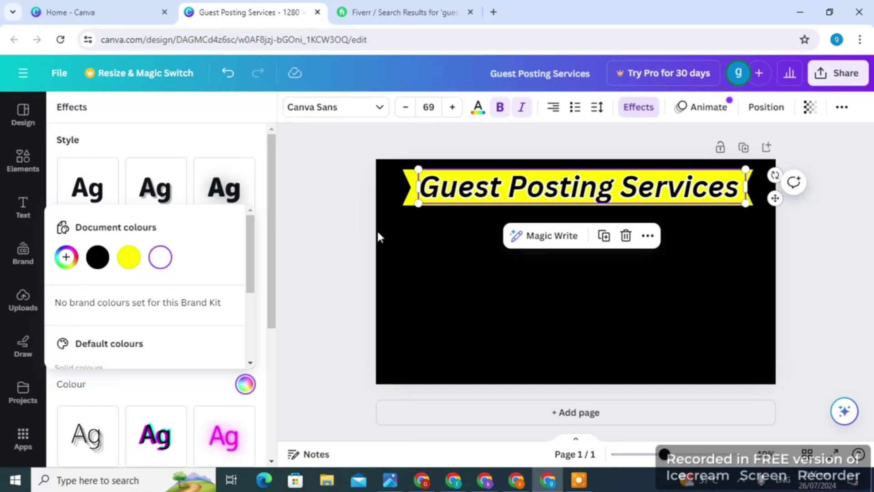
left_click(270, 250)
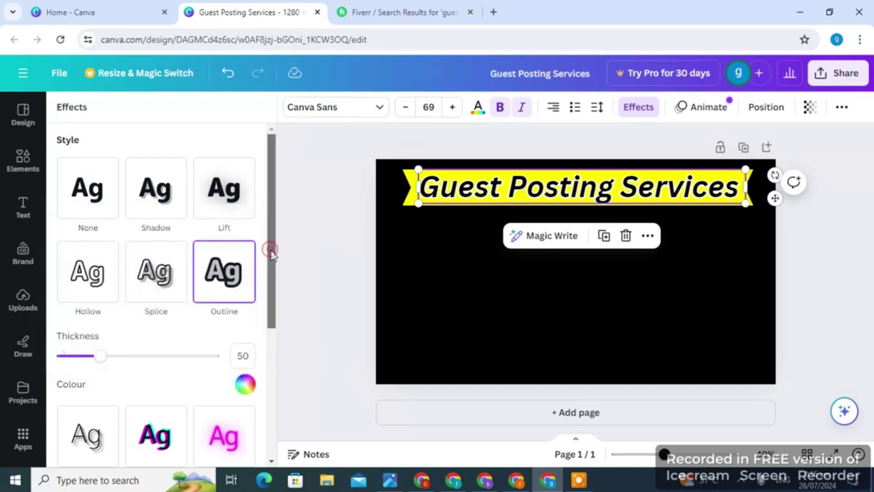
left_click_drag(271, 252, 271, 272)
left_click(97, 318)
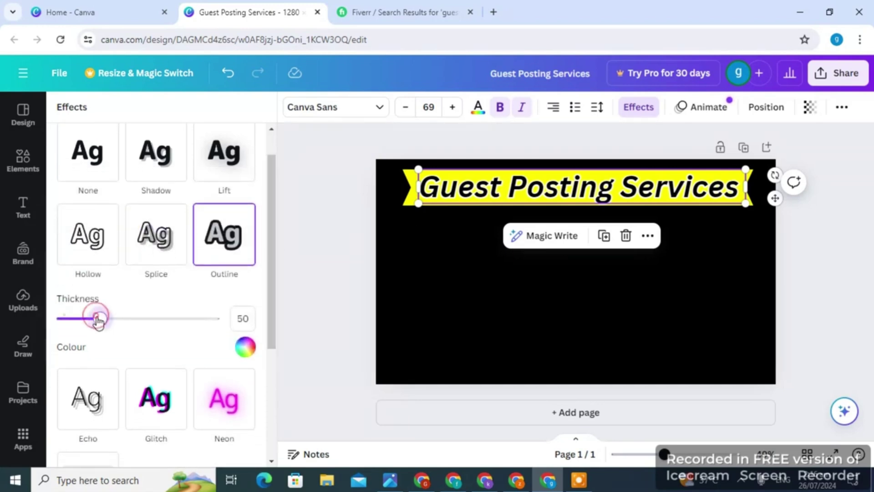
left_click_drag(98, 321, 180, 326)
left_click_drag(204, 327, 114, 358)
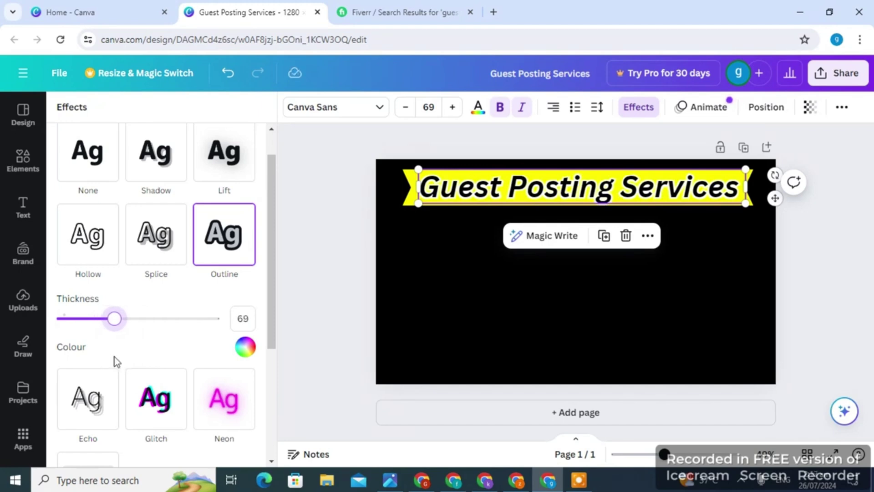
Step: Try the Lift and Shadow effects on the heading, then reset its effect style to None
left_click(232, 170)
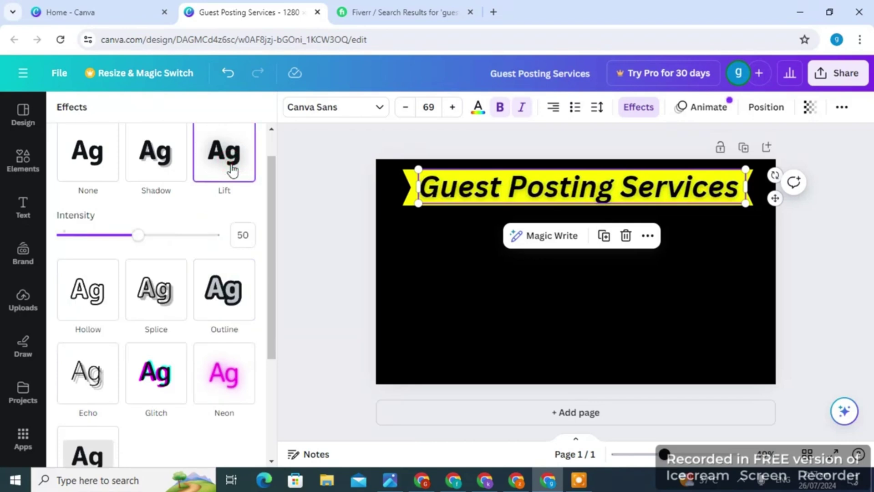
left_click(159, 155)
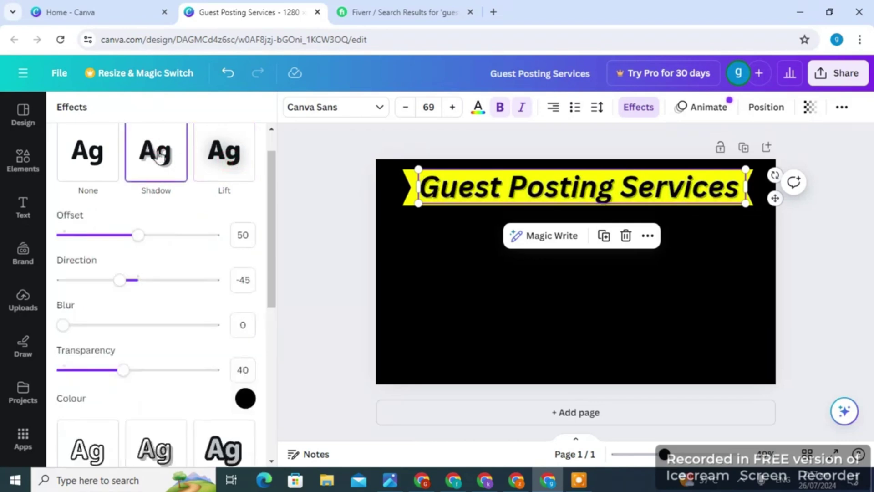
left_click(105, 155)
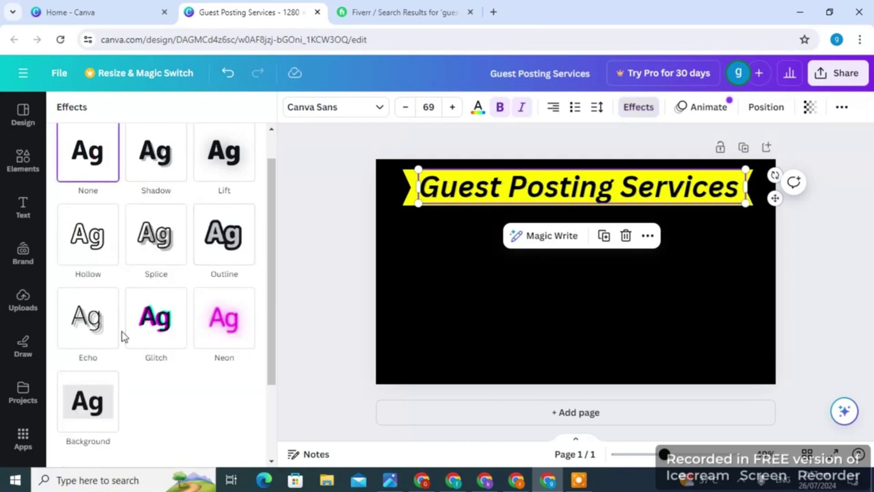
Step: Apply the Outline effect to the heading in white at thickness 50 and deselect it
left_click(220, 259)
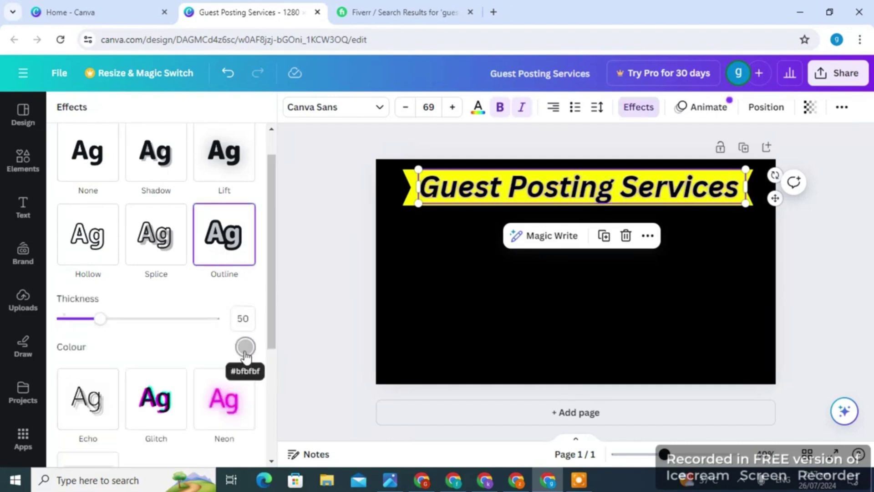
left_click(244, 346)
left_click(161, 219)
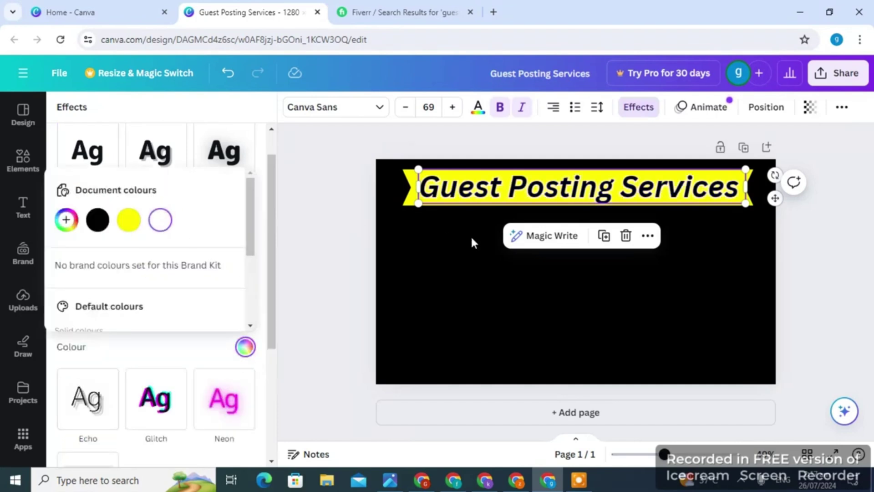
left_click(810, 256)
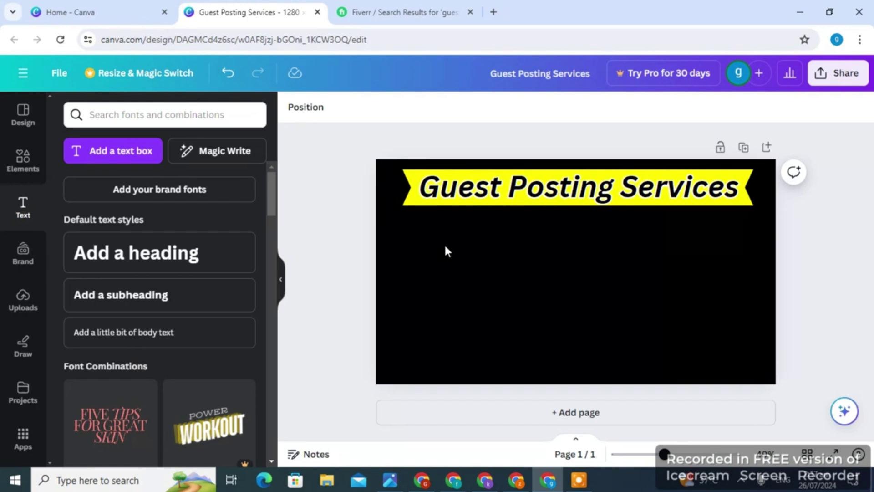
Step: Add a new heading to the page and replace its placeholder text with "DA 90+ DR 80+"
left_click(203, 257)
key("BackSpace")
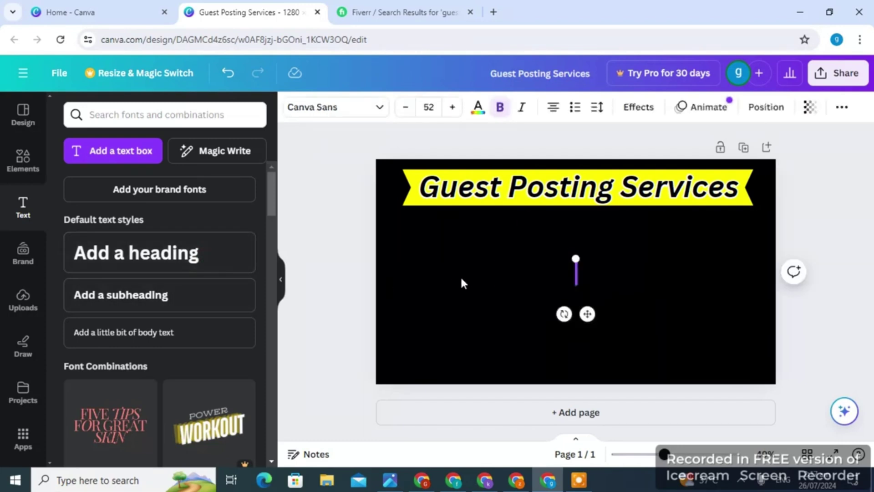
type("DA")
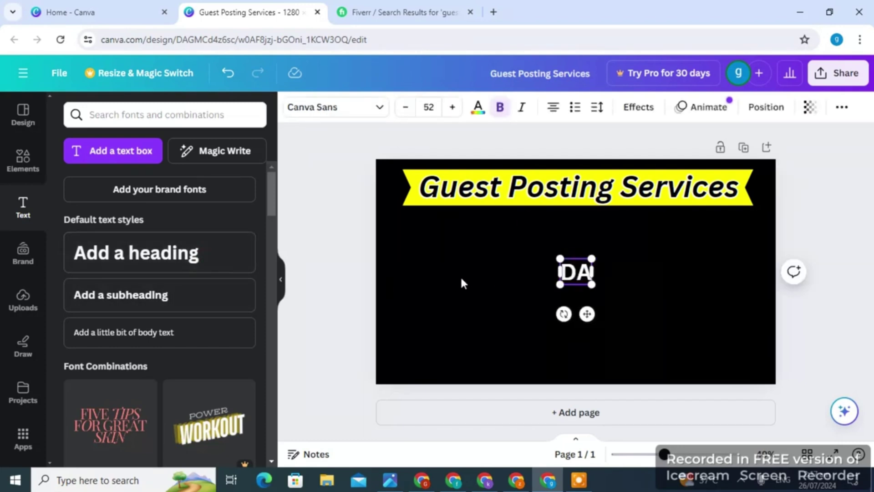
key("BackSpace")
key("BackSpace")
type("HI")
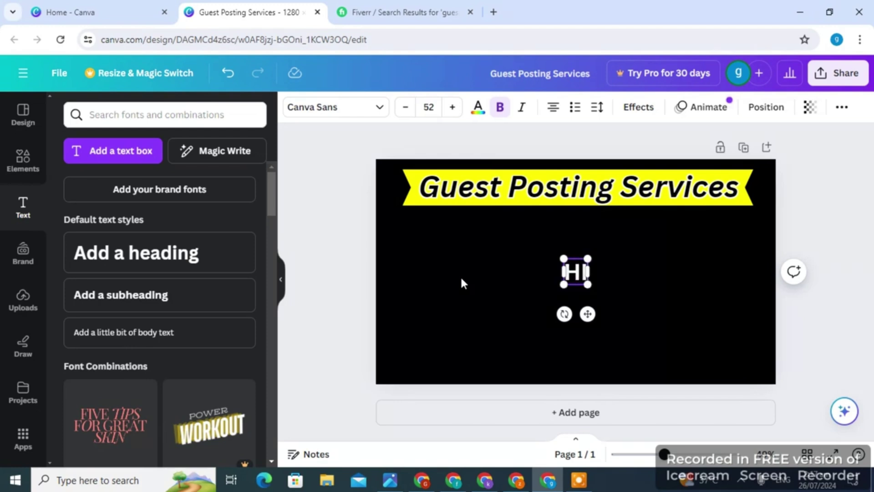
key("BackSpace")
key("BackSpace")
type("D")
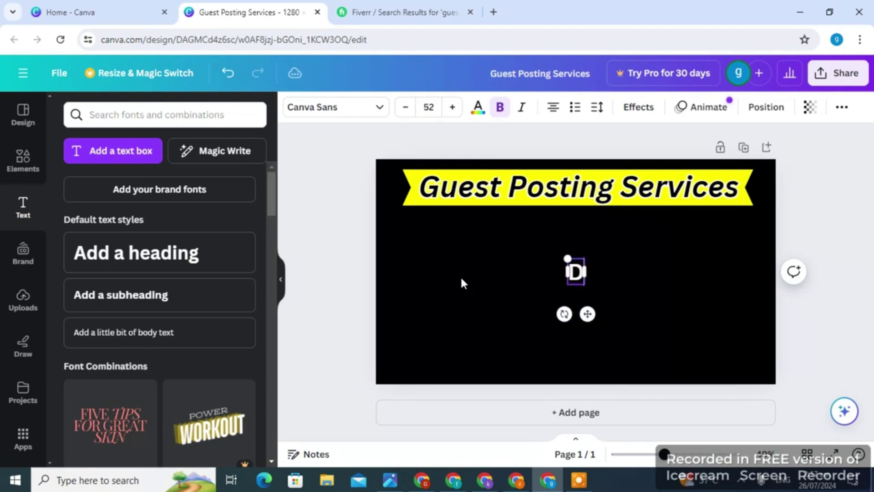
type("A 9")
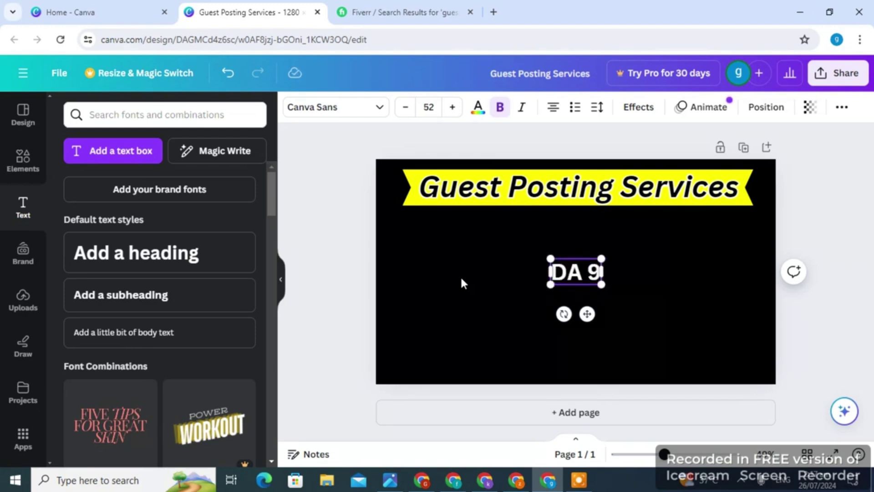
type("0+")
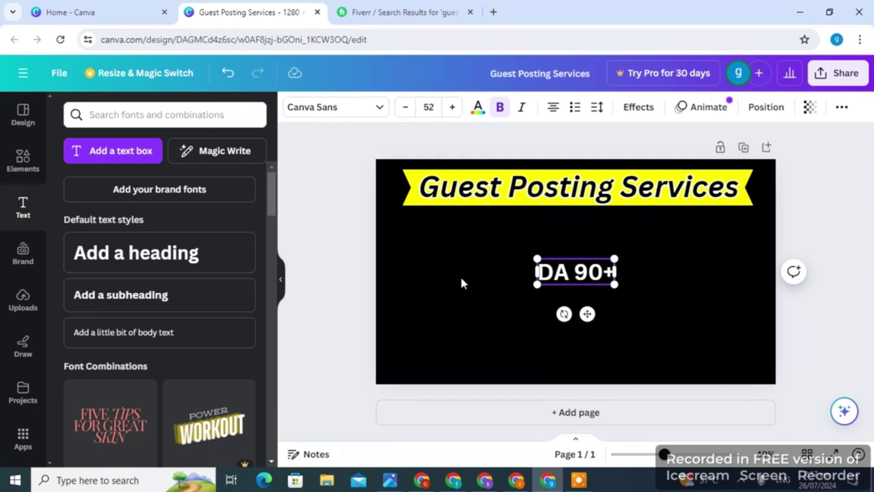
type(" D")
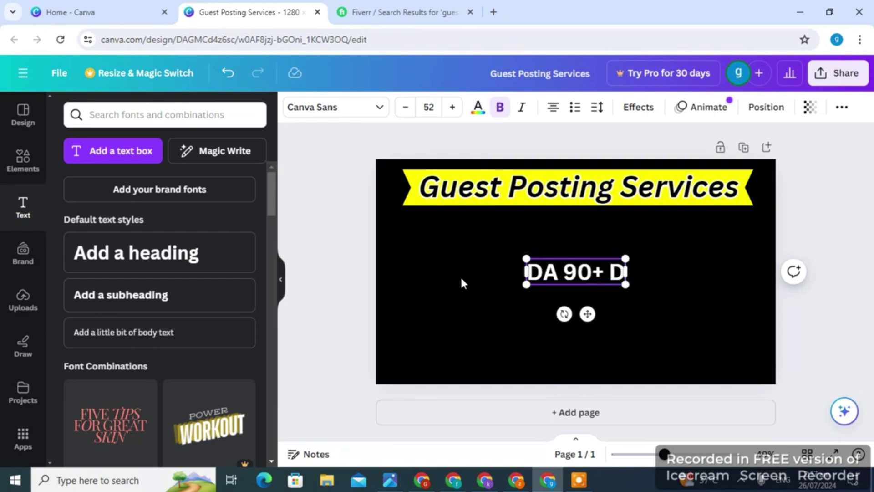
type("R 8")
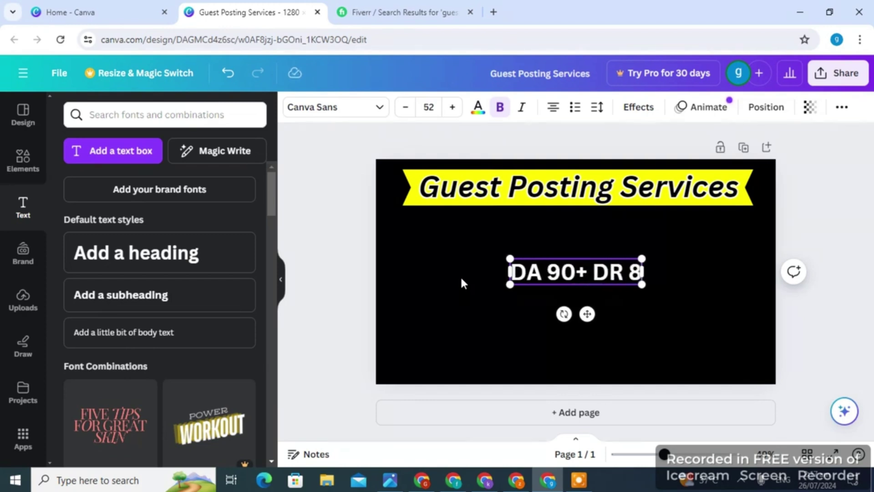
type("0")
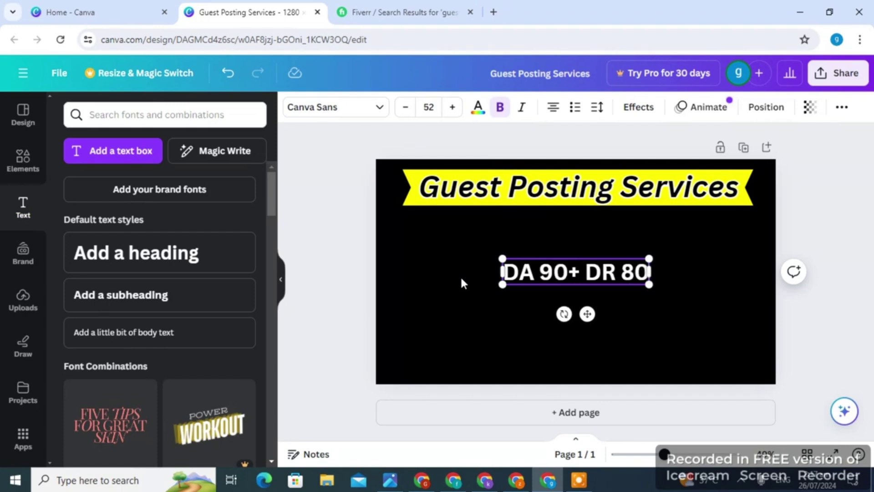
type("+")
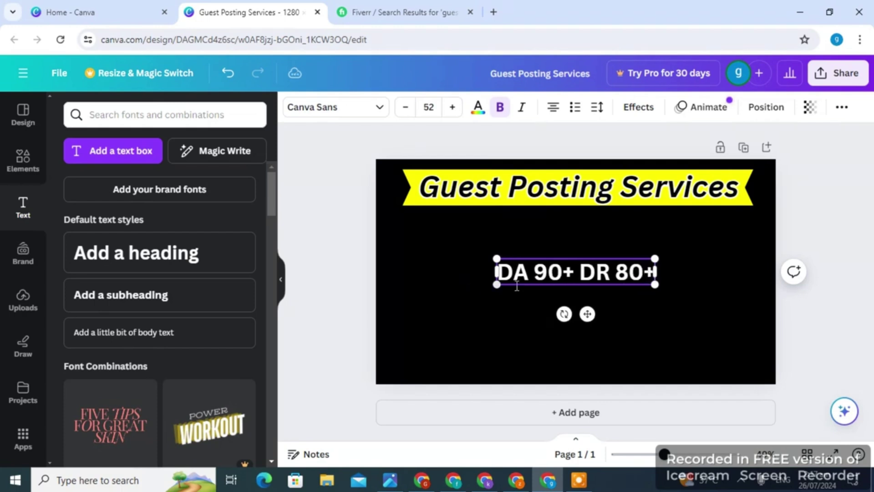
key("Left")
key("Left")
key("Left")
key("Left")
key("Left")
key("Left")
Step: Enlarge the "DA 90+ DR 80+" text to font size 73.4 and place it directly below the banner, starting at the banner's left edge
left_click_drag(496, 258, 430, 239)
left_click(344, 236)
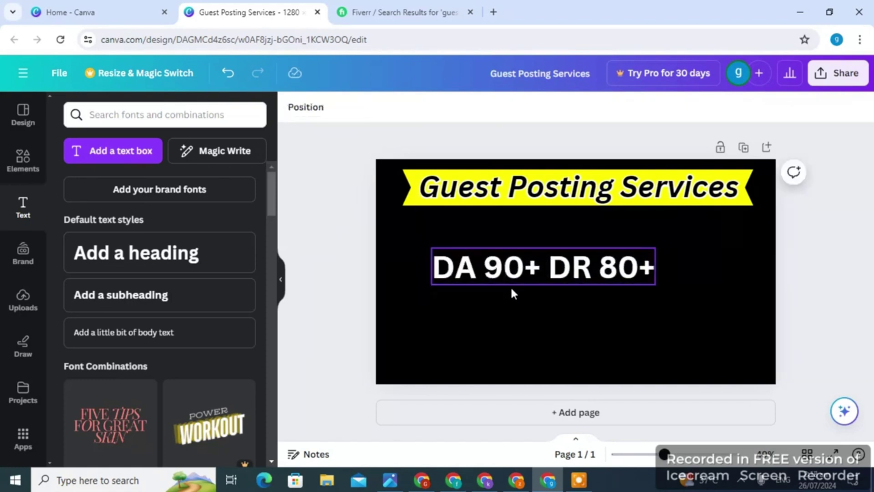
left_click_drag(515, 278, 483, 242)
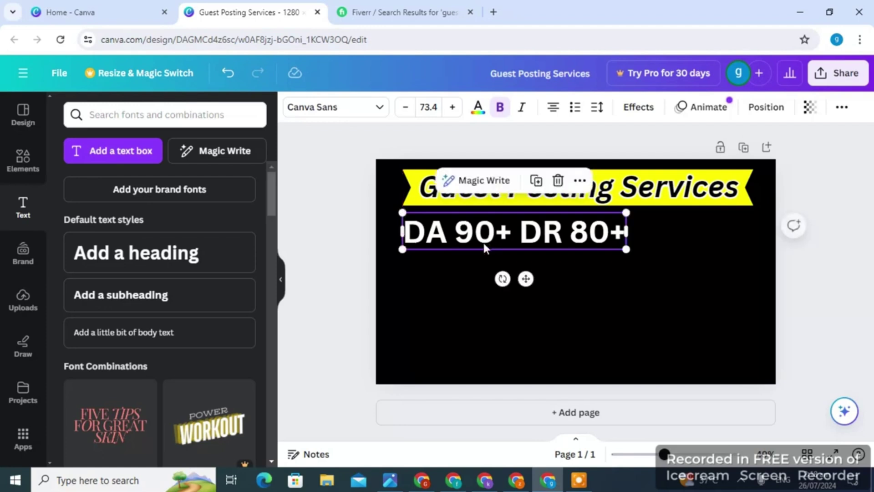
left_click(354, 227)
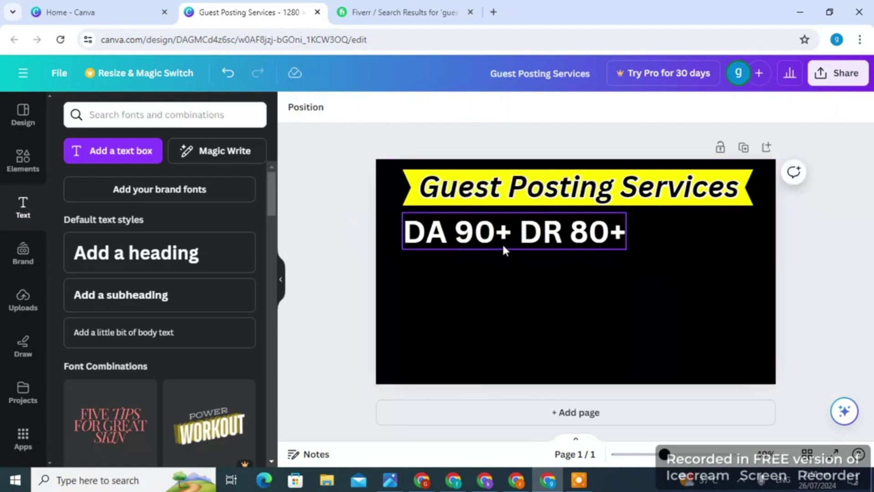
left_click(502, 242)
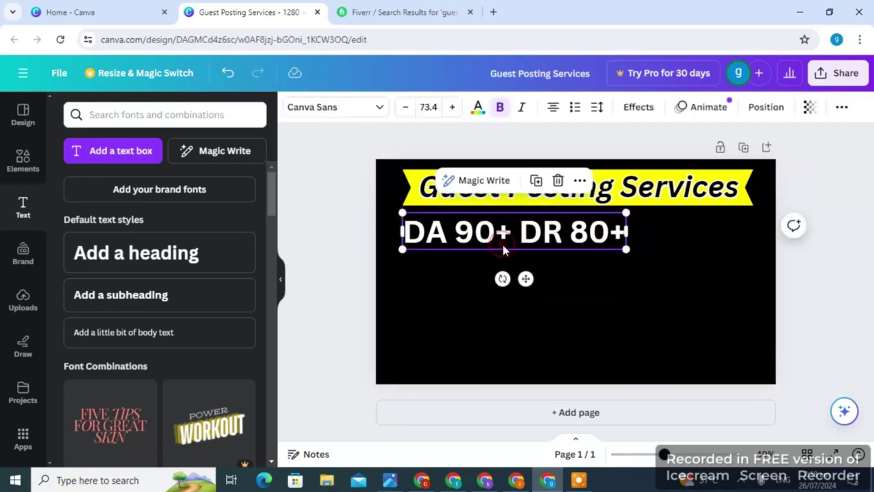
left_click(299, 258)
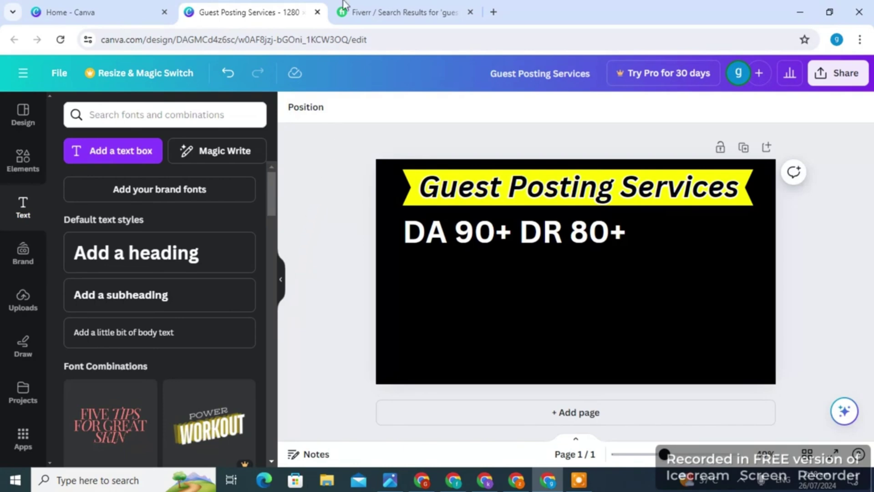
Step: Consult the Fiverr guest-posting gigs, return to Canva and add a subheading at font size 38.5 with text starting "Dofollo"
left_click(405, 11)
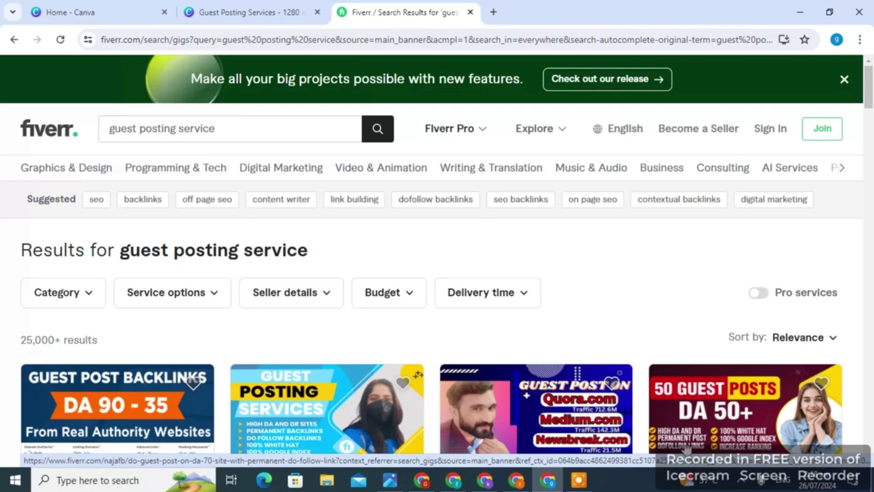
left_click(250, 12)
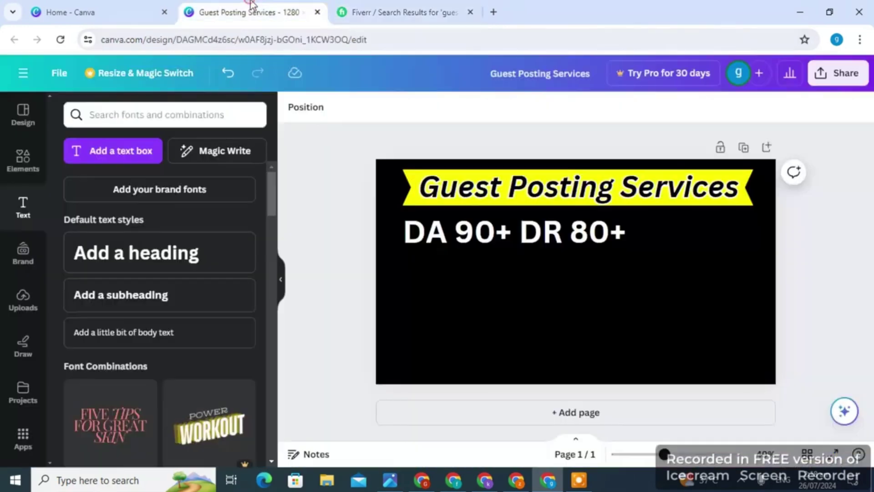
left_click(174, 309)
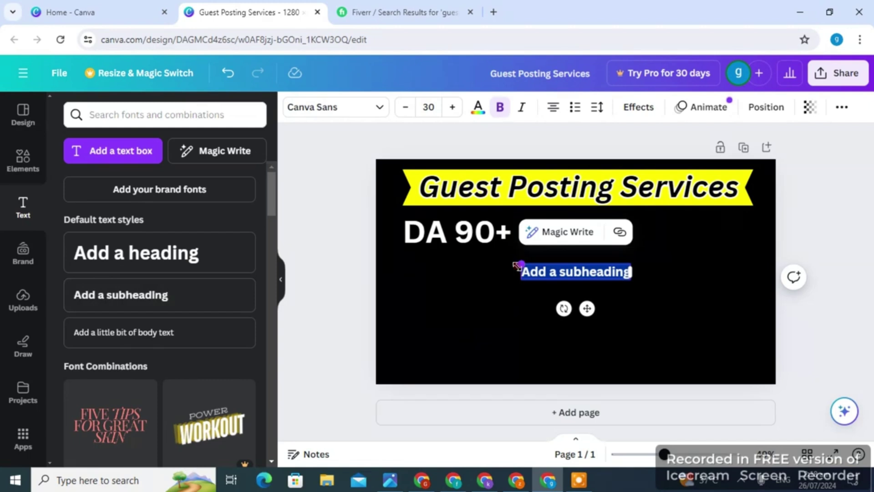
left_click_drag(521, 264, 490, 261)
key("BackSpace")
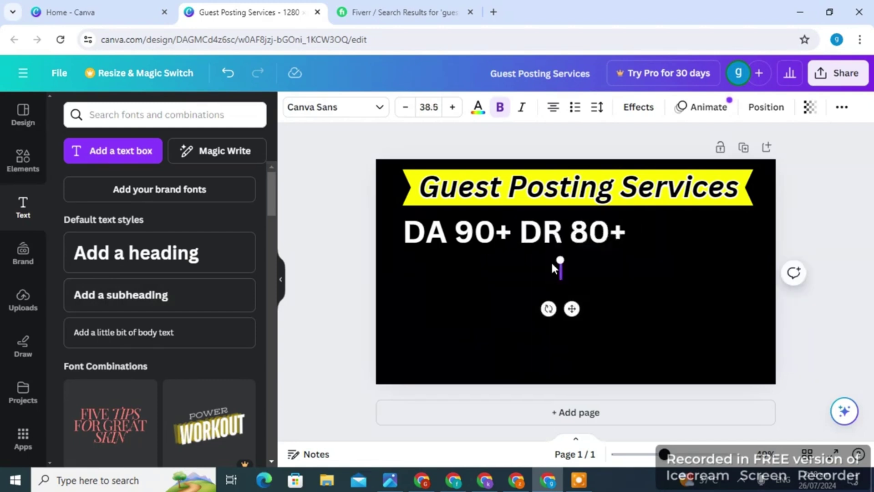
type("Dofoloow")
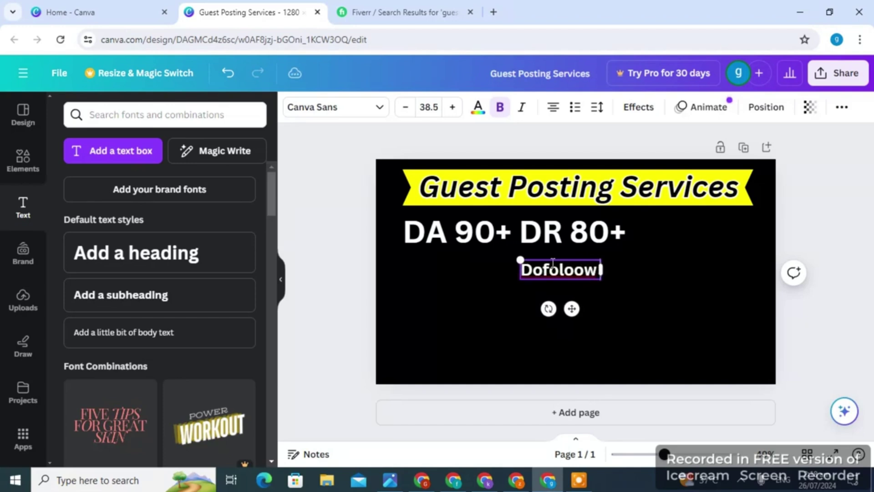
key("BackSpace")
key("BackSpace")
key("BackSpace")
type("lo")
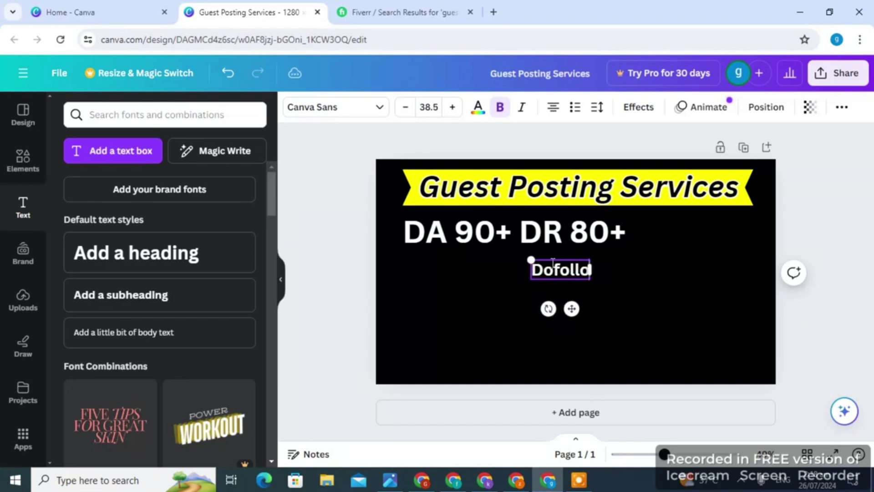
Step: Complete the new text as "Dofollow Backlinks" and move it beneath the DA 90+ DR 80+ line
type("w Ba")
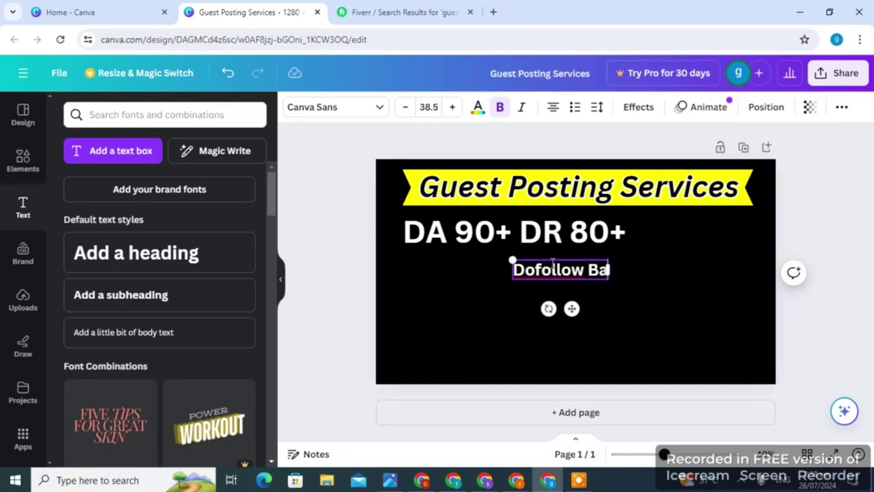
type("dklinks")
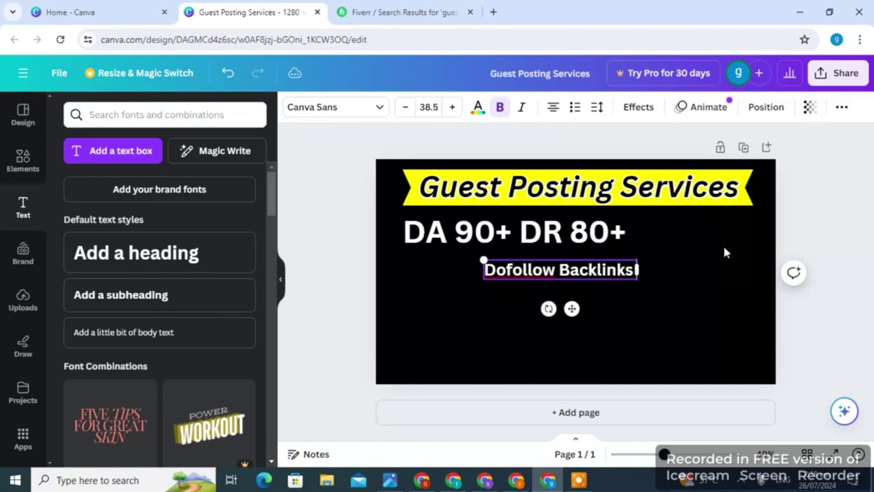
left_click(818, 220)
left_click_drag(560, 271, 495, 268)
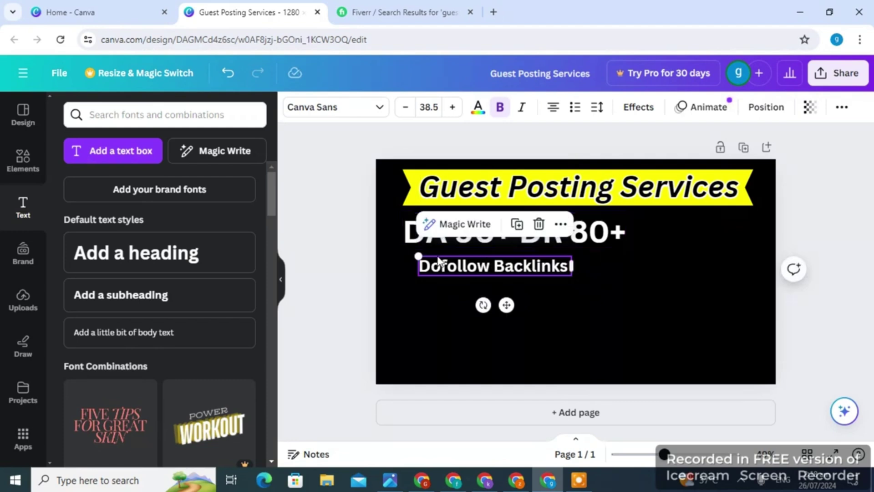
Step: Remove bold from the "Dofollow Backlinks" text and shift it slightly closer to the DA 90+ DR 80+ line
mouse_move(417, 256)
left_mouse_down()
mouse_move(402, 254)
mouse_move(418, 256)
left_mouse_up()
left_click(506, 111)
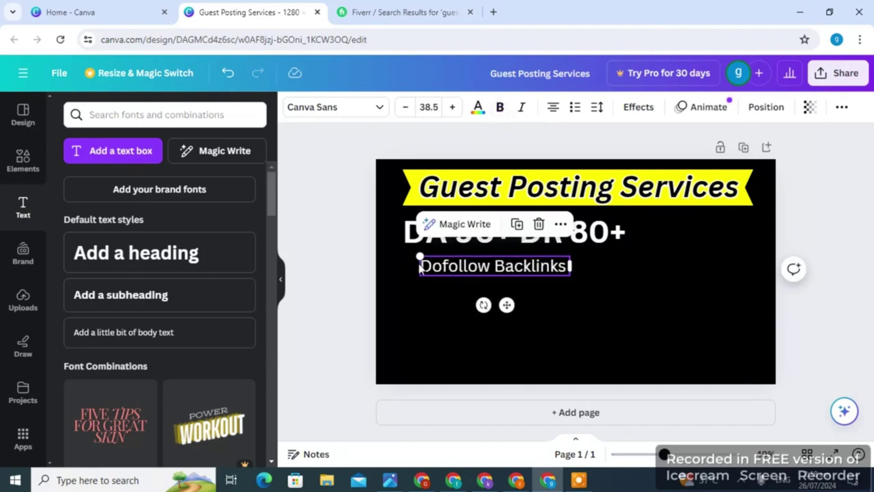
left_click(363, 270)
left_click(490, 274)
left_click_drag(488, 269, 482, 269)
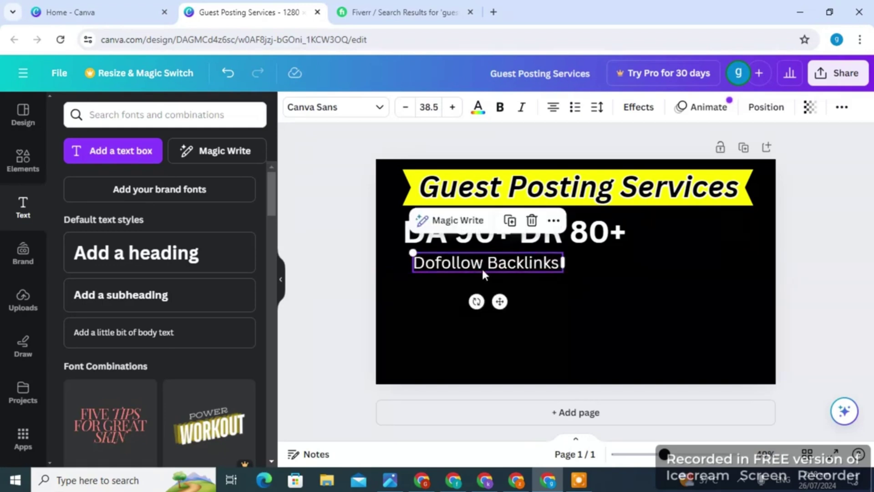
Step: Turn the "Dofollow Backlinks" text into a bulleted list and add a second bullet reading "Fast indexing"
left_click(576, 110)
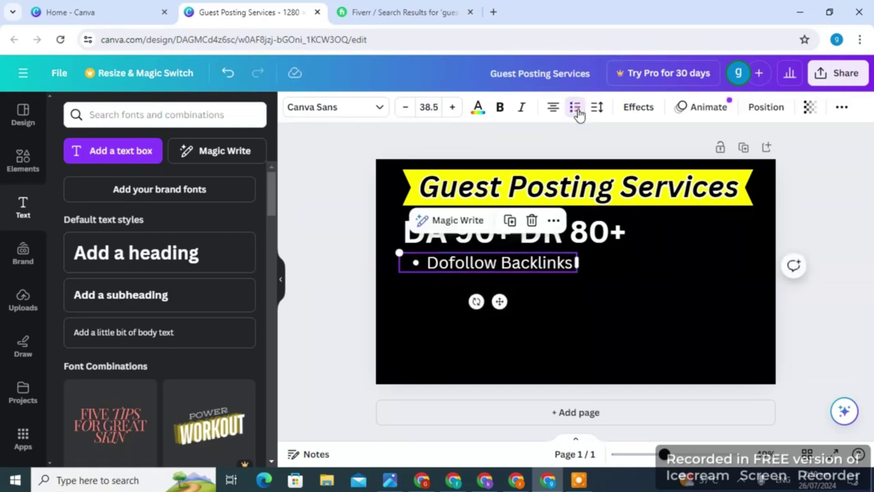
left_click(573, 266)
key("Return")
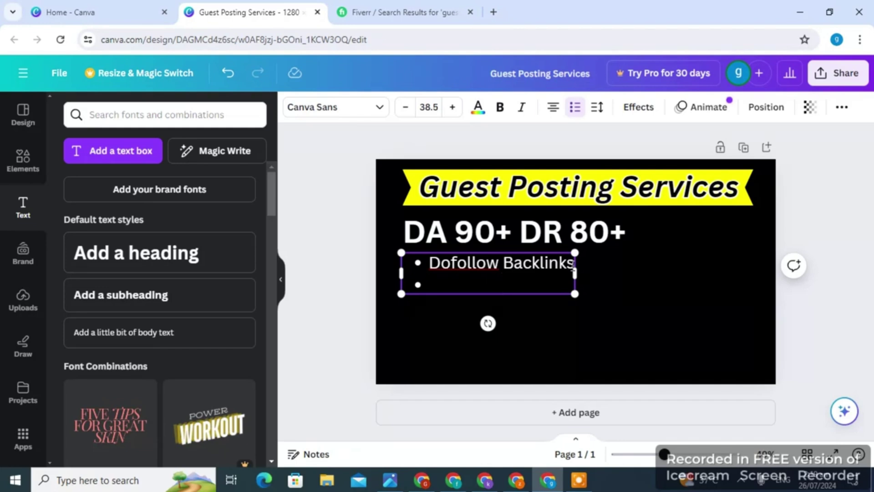
left_click(496, 281)
type("Fast")
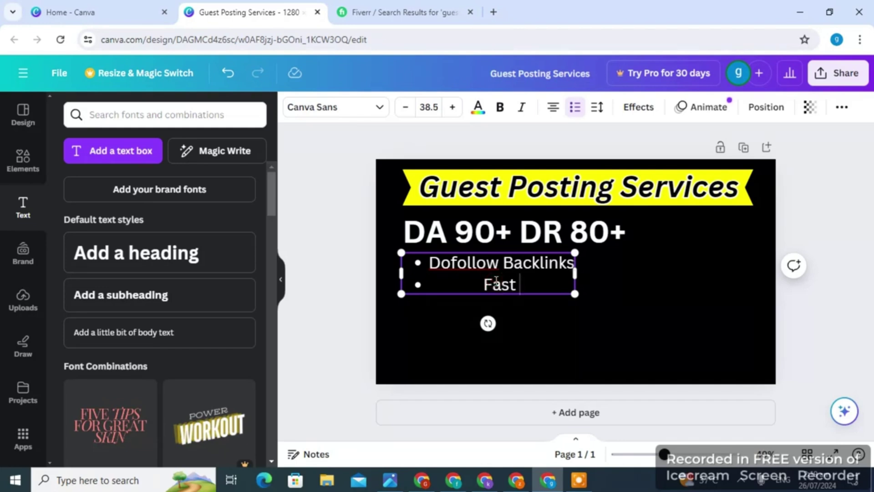
type(" indec")
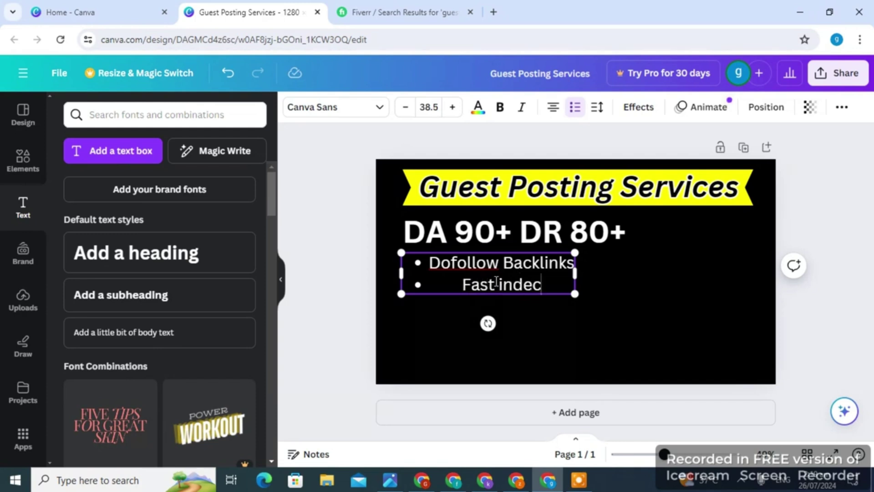
key("BackSpace")
type("xing")
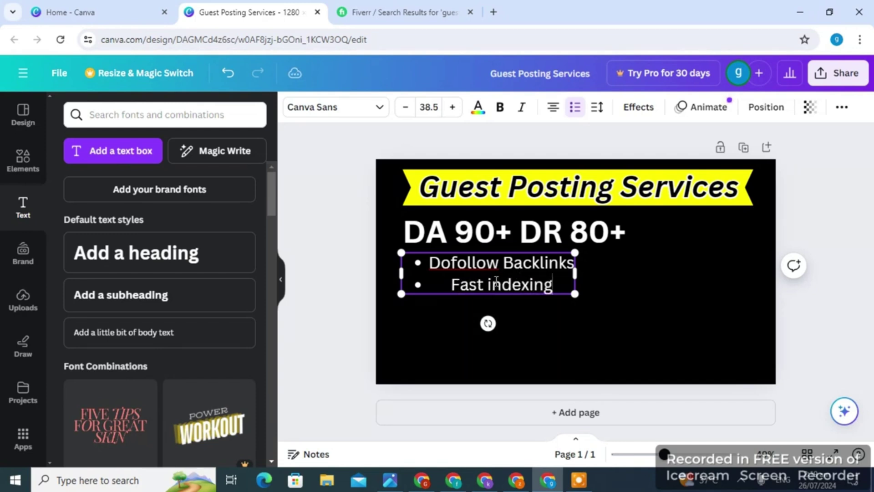
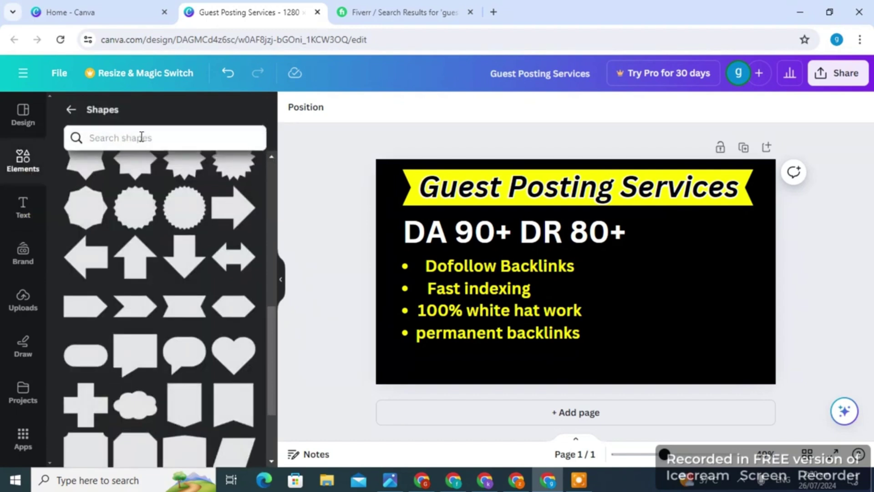
Step: Leave the shapes collection and search all elements for "order now button"
left_click(168, 135)
left_click(71, 110)
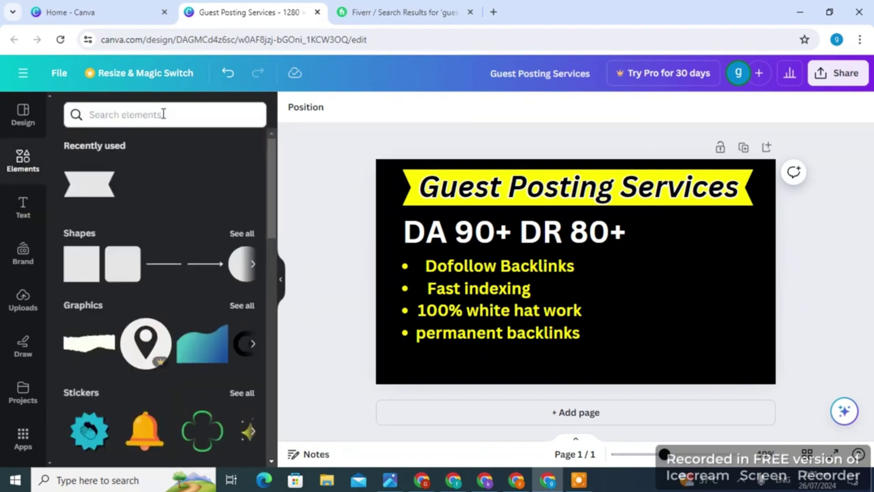
left_click(163, 114)
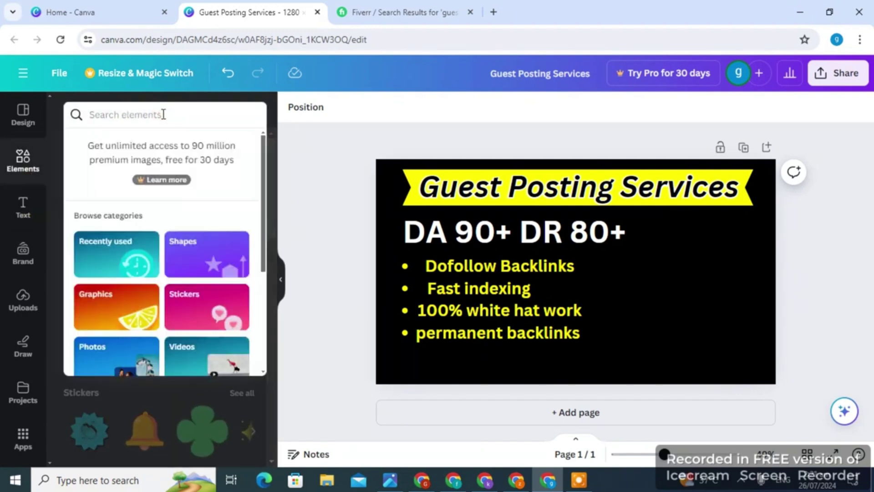
type("orde")
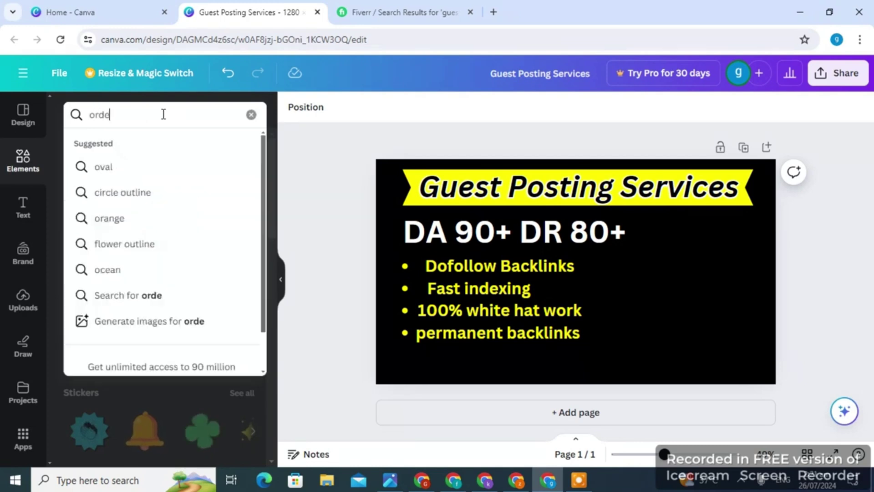
type("rno")
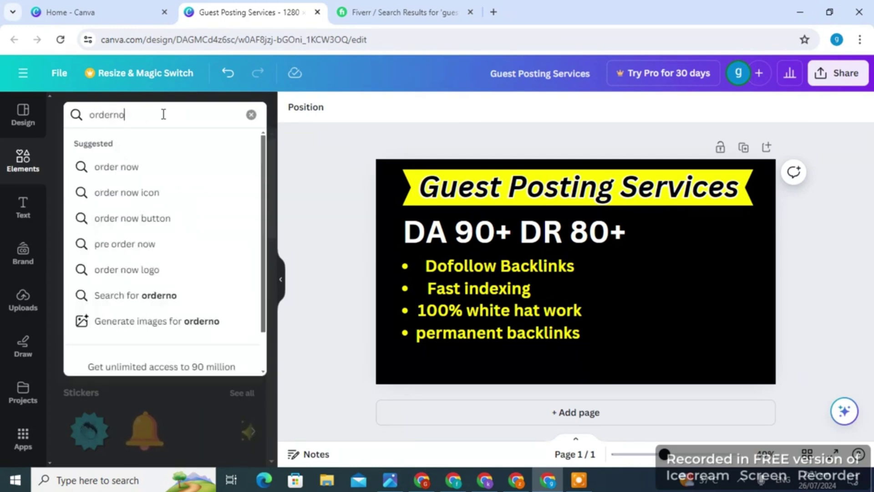
type("w")
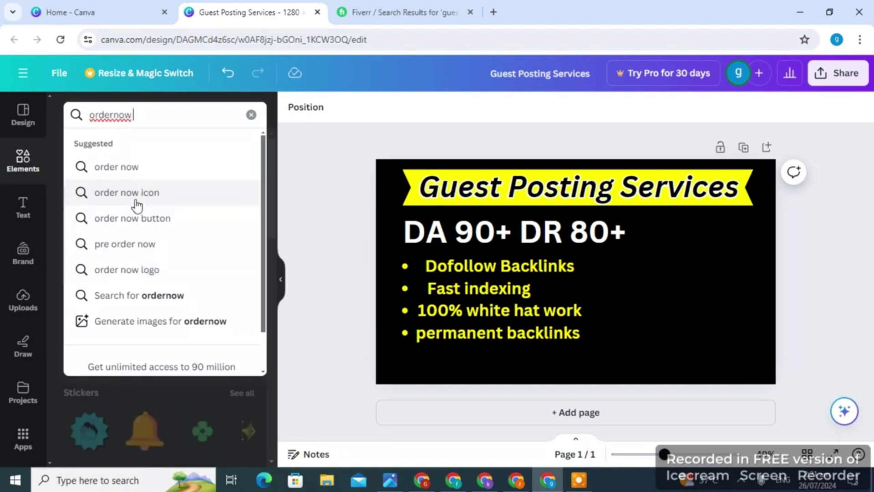
left_click(136, 219)
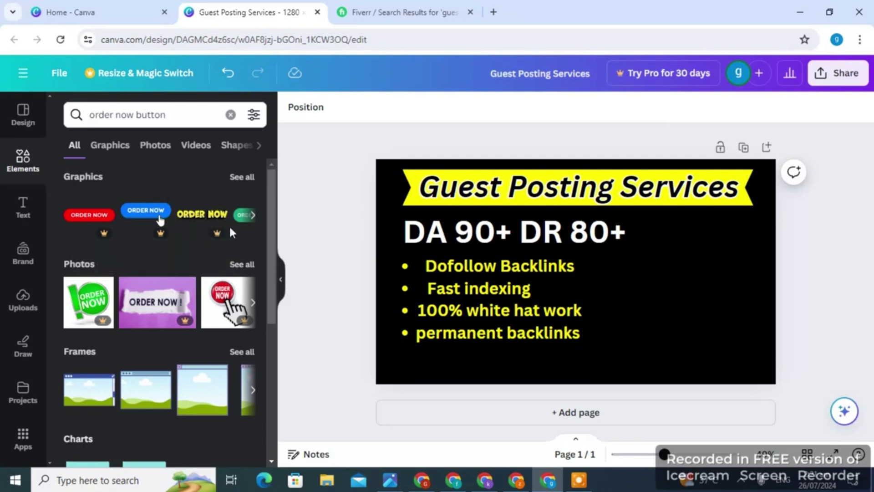
Step: Add the free neon "ORDER HERE" graphic from the full graphics results and place it beneath the bulleted list
left_click(242, 177)
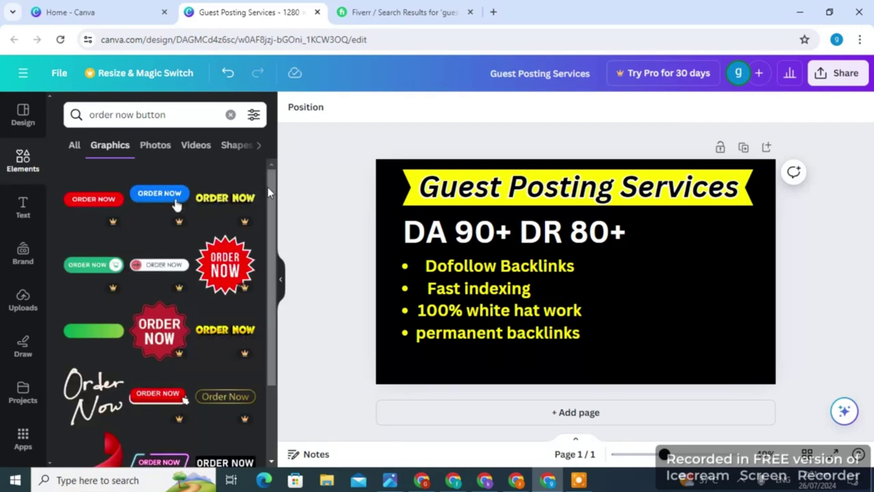
scroll(268, 195, "down", 3)
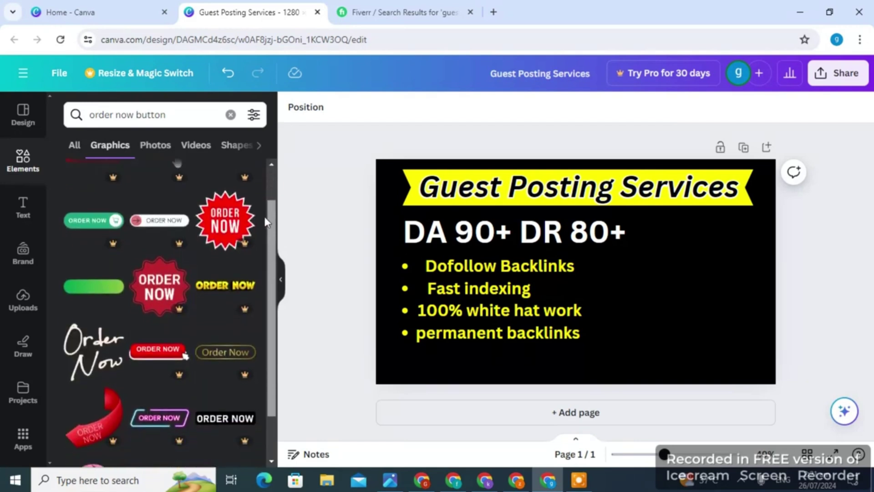
scroll(256, 233, "down", 3)
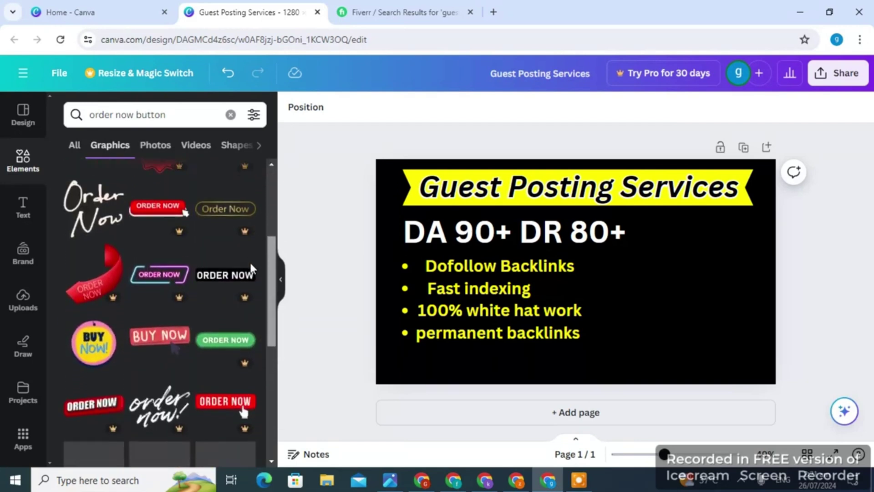
scroll(248, 273, "down", 2)
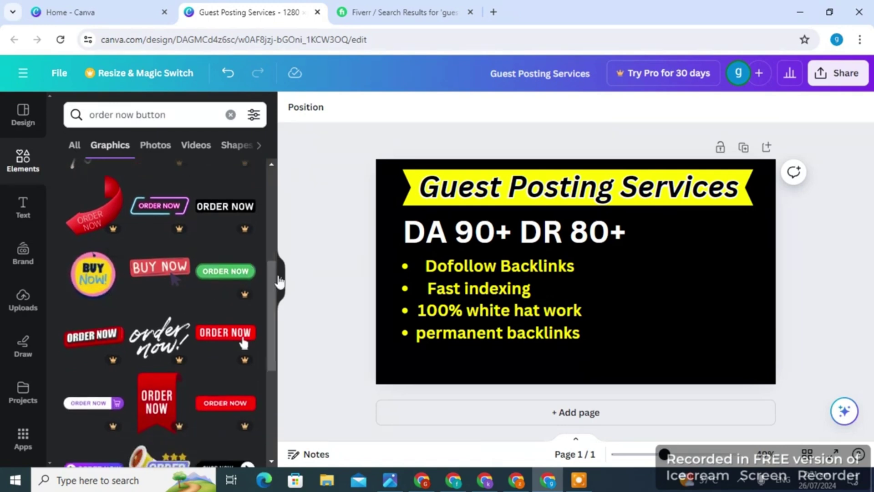
left_click_drag(273, 277, 261, 374)
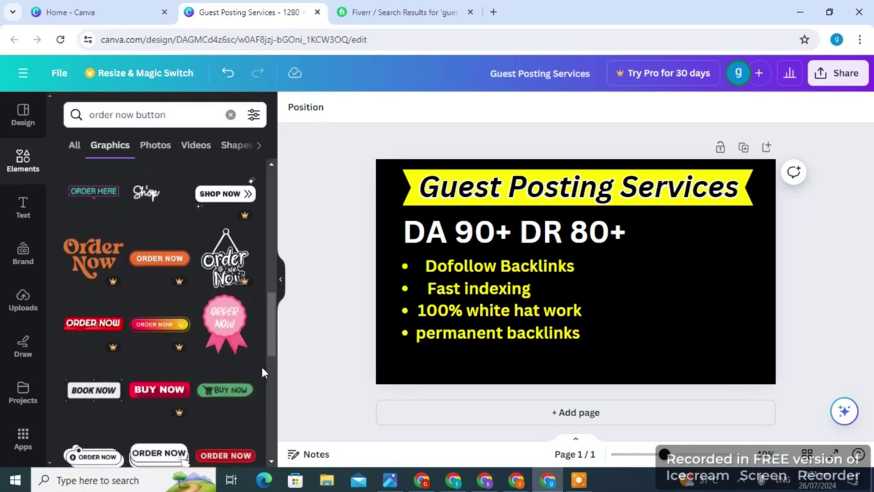
left_click_drag(270, 320, 264, 239)
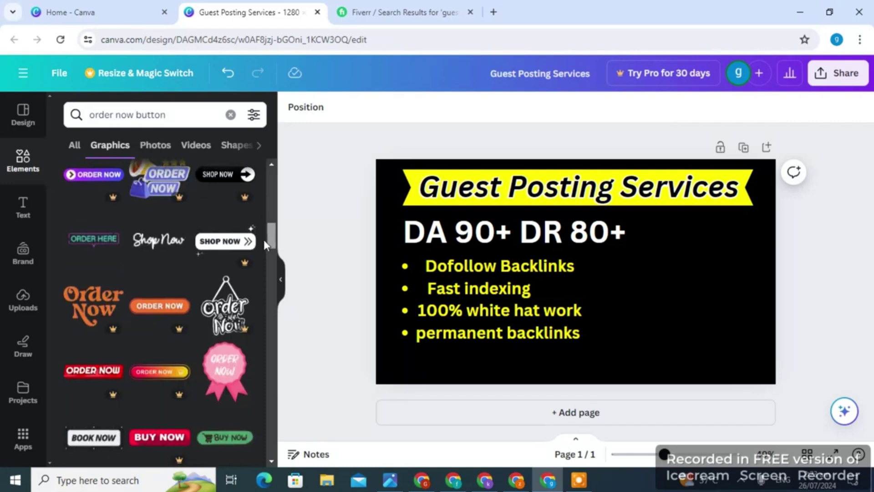
left_click(90, 246)
left_click_drag(630, 267, 553, 360)
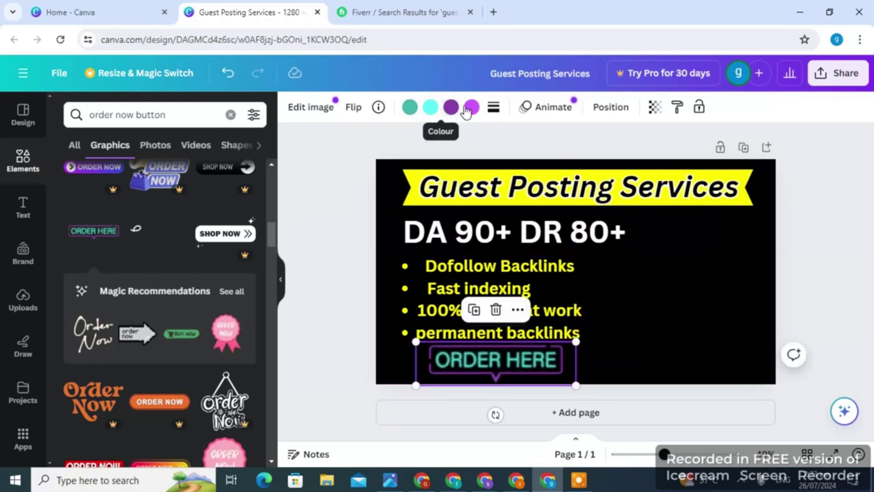
Step: Change both purple frame colours of the "ORDER HERE" graphic to white (#ffffff)
left_click(453, 109)
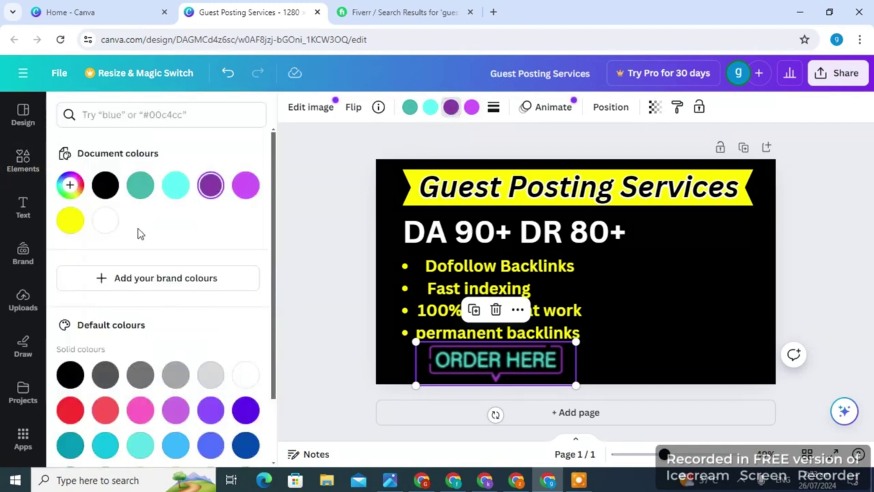
left_click(104, 220)
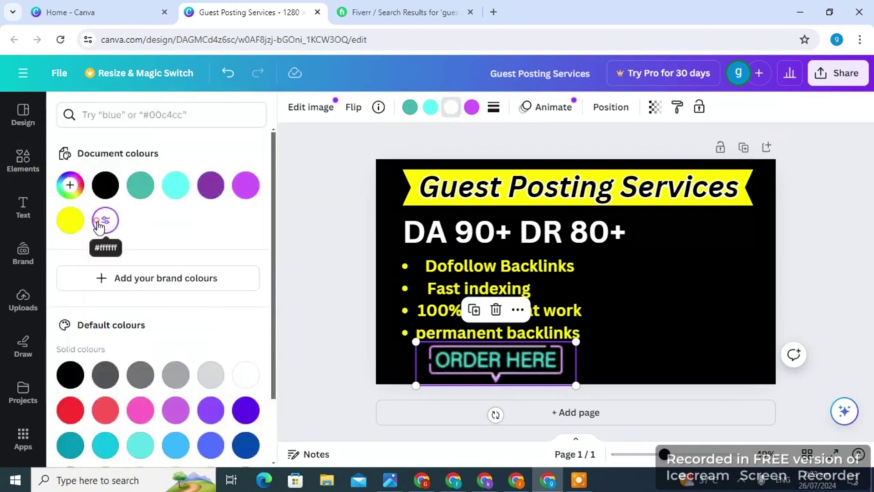
left_click(472, 108)
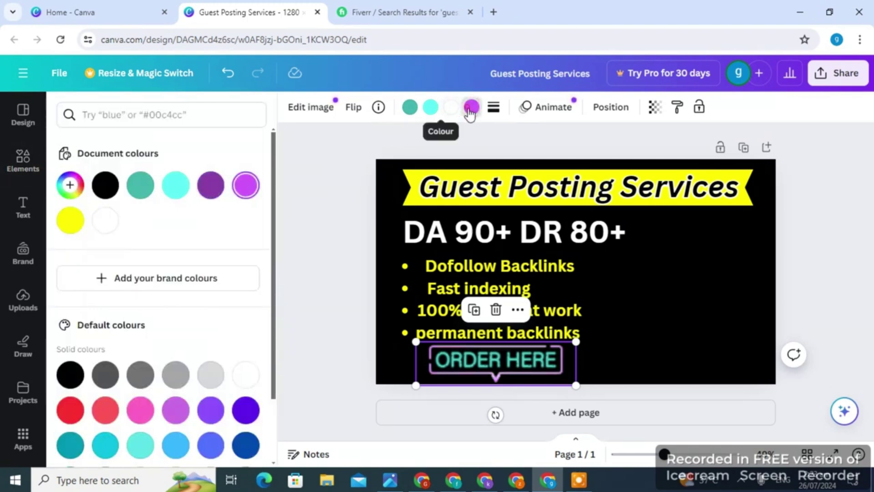
left_click(107, 223)
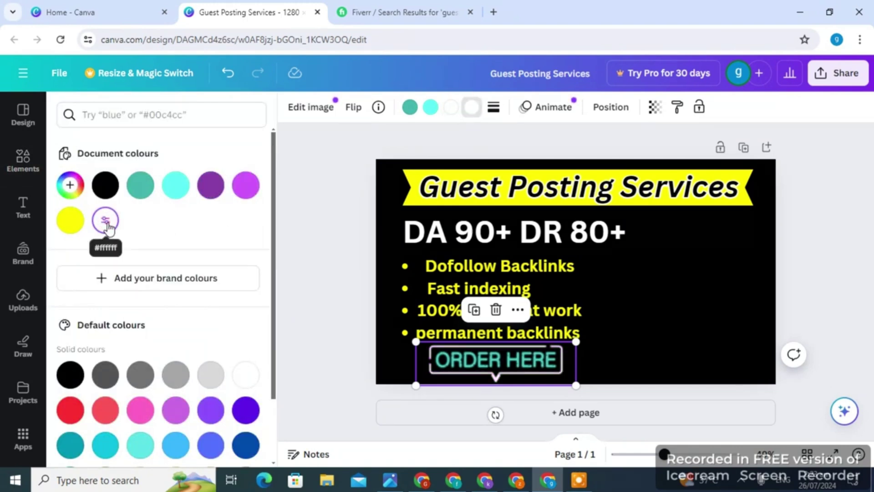
Step: Try yellow (#fff500) for both lettering colours of the "ORDER HERE" graphic
left_click(429, 118)
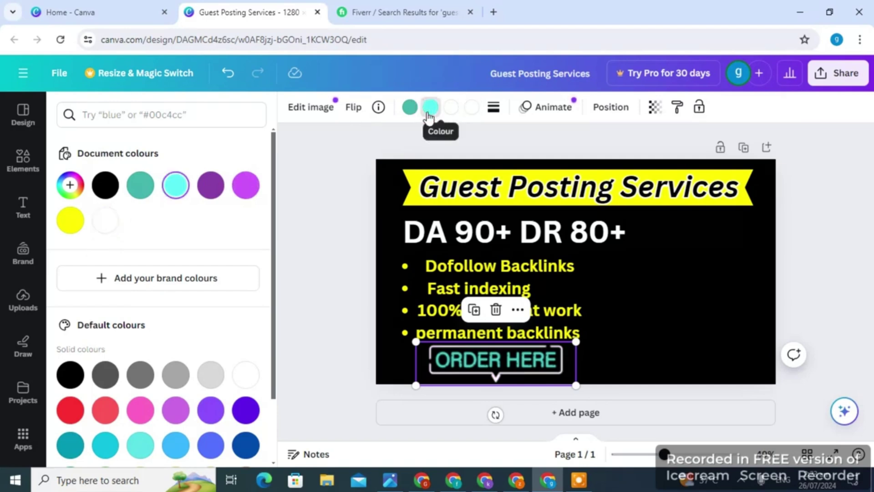
left_click(70, 222)
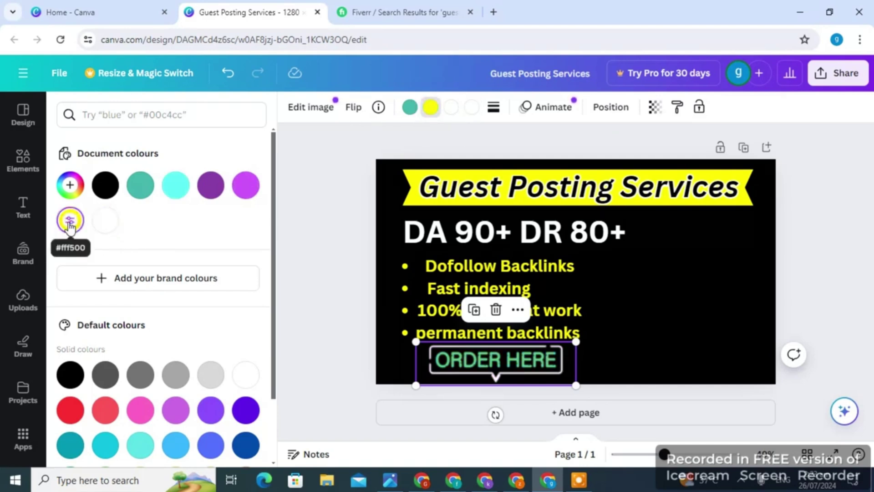
left_click(403, 113)
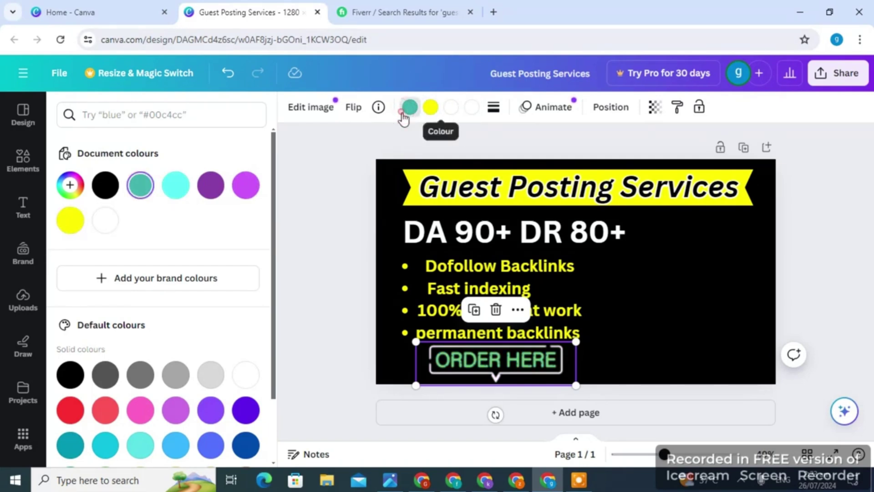
left_click(100, 228)
left_click(70, 220)
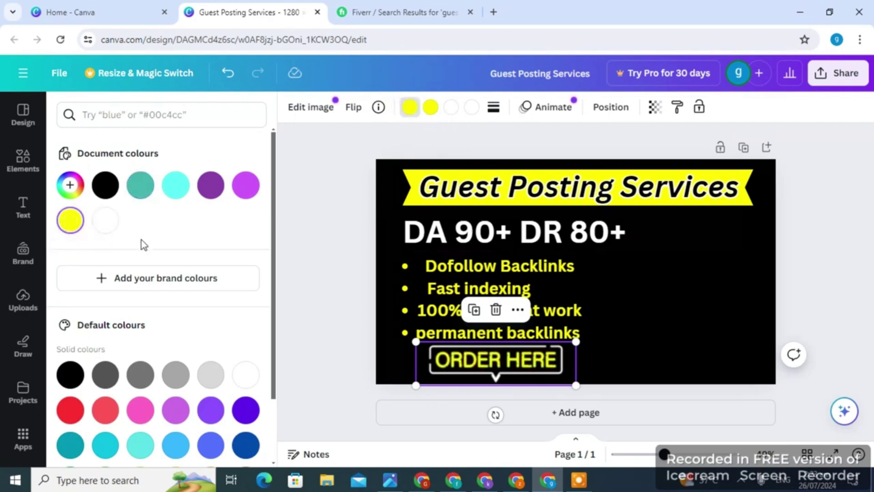
Step: Set both lettering colours of the "ORDER HERE" graphic to white and deselect it
left_click(104, 223)
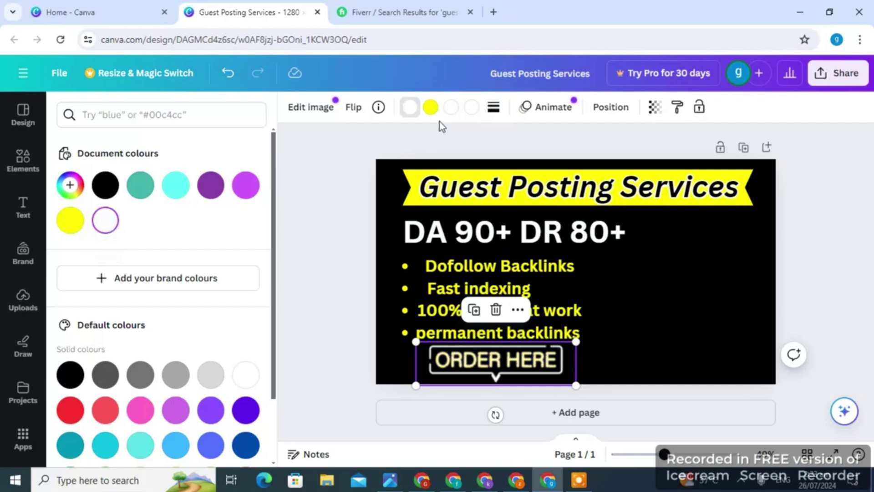
left_click(430, 107)
left_click(106, 222)
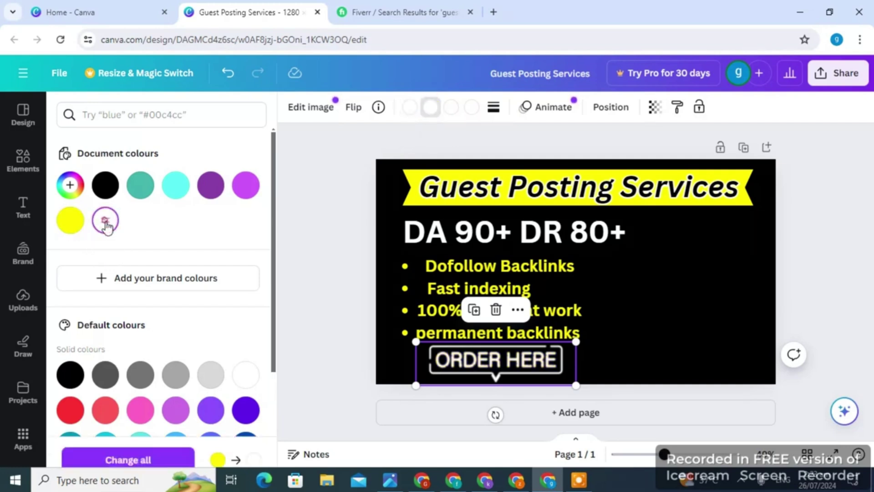
left_click(810, 231)
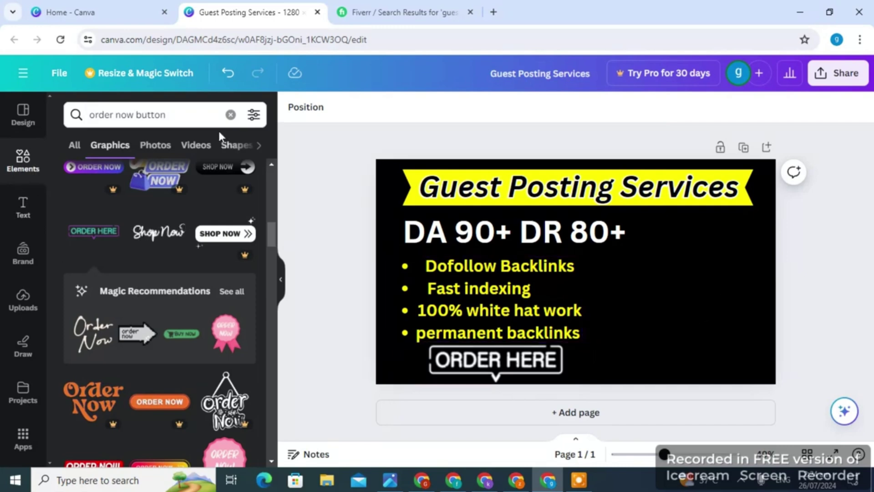
Step: Search the elements for "rocket" and add the free red-and-white rocket graphic with an orange flame from the full graphics results
left_click(230, 114)
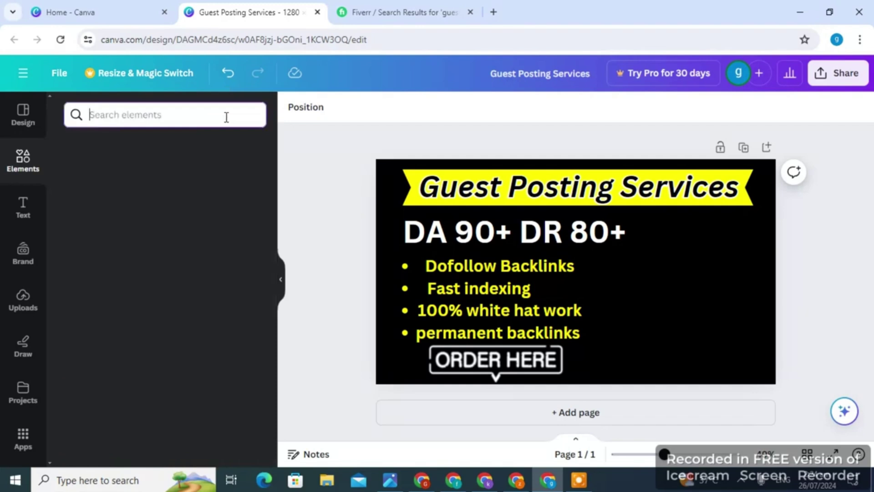
left_click(179, 114)
type("roc")
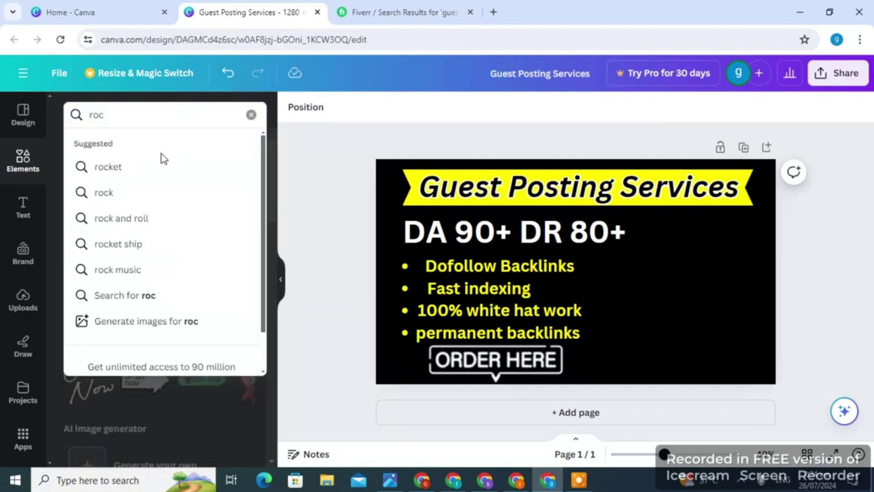
left_click(151, 169)
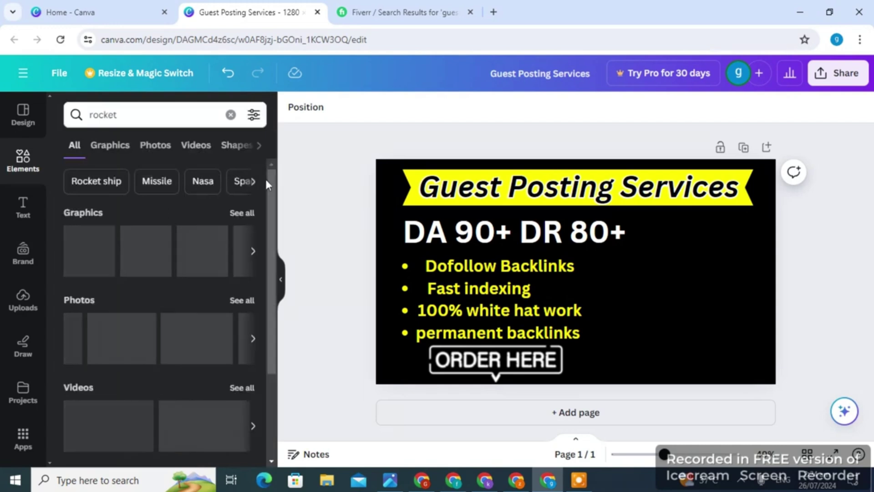
left_click(242, 213)
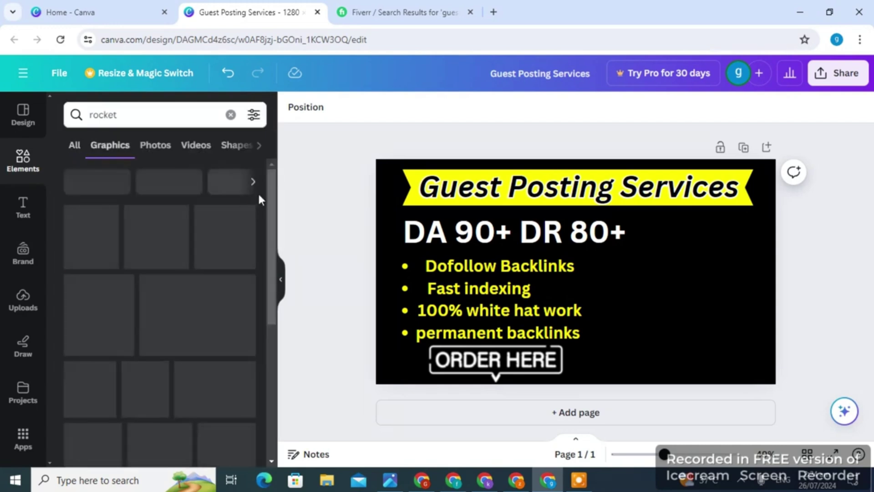
scroll(271, 197, "down", 2)
left_click_drag(271, 197, 267, 236)
left_click(82, 284)
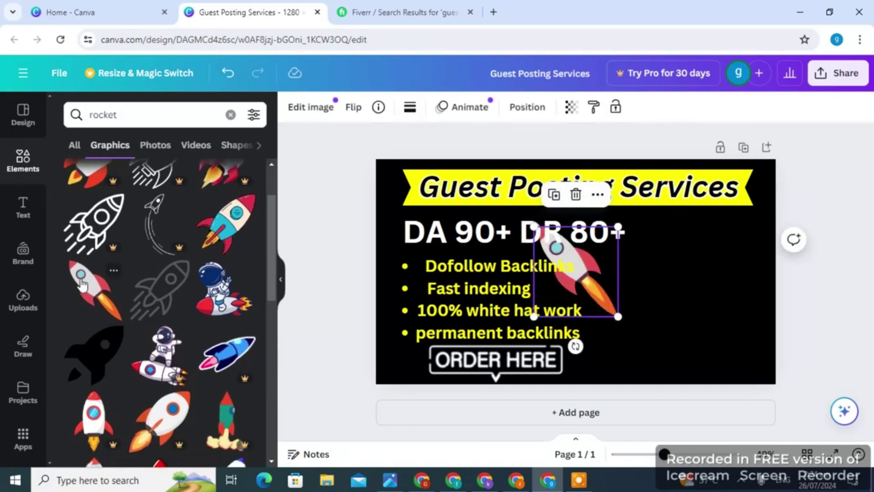
Step: Rotate the rocket to point up to the right, shrink it and place it just after "DA 90+ DR 80+"
left_click_drag(576, 347, 501, 286)
left_click_drag(537, 321, 587, 290)
left_click_drag(591, 258, 644, 246)
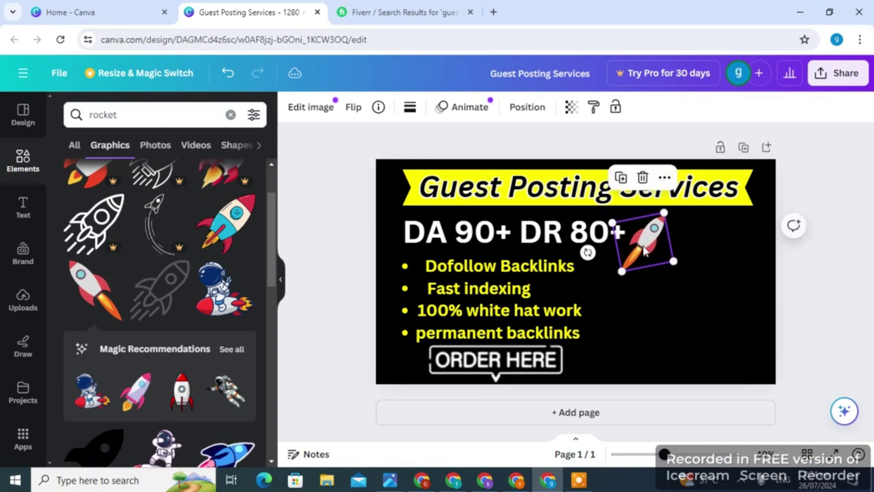
left_click(813, 265)
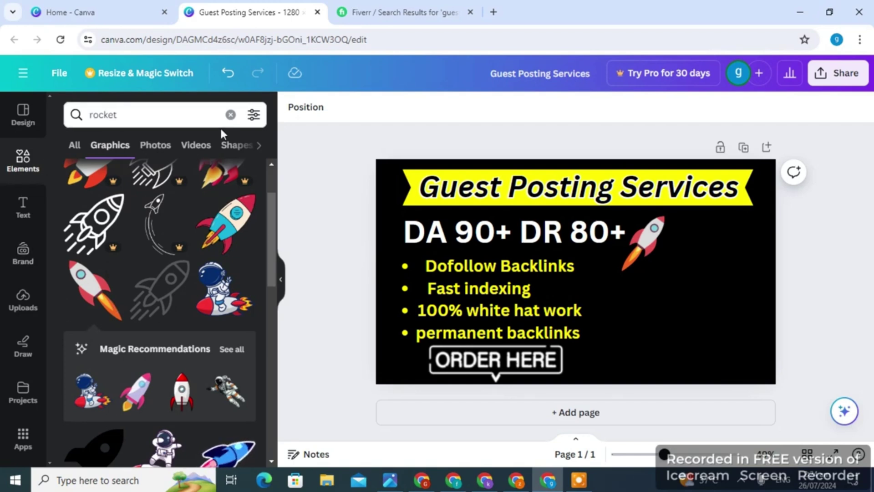
left_click(231, 114)
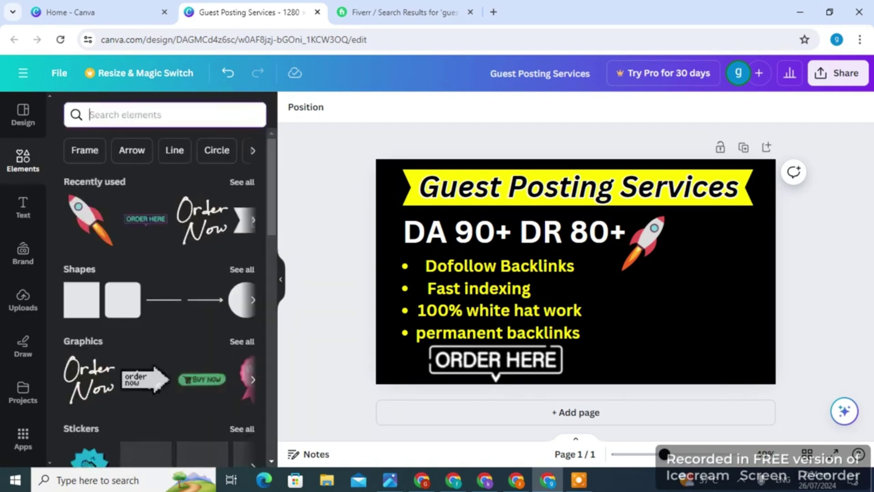
left_click(16, 318)
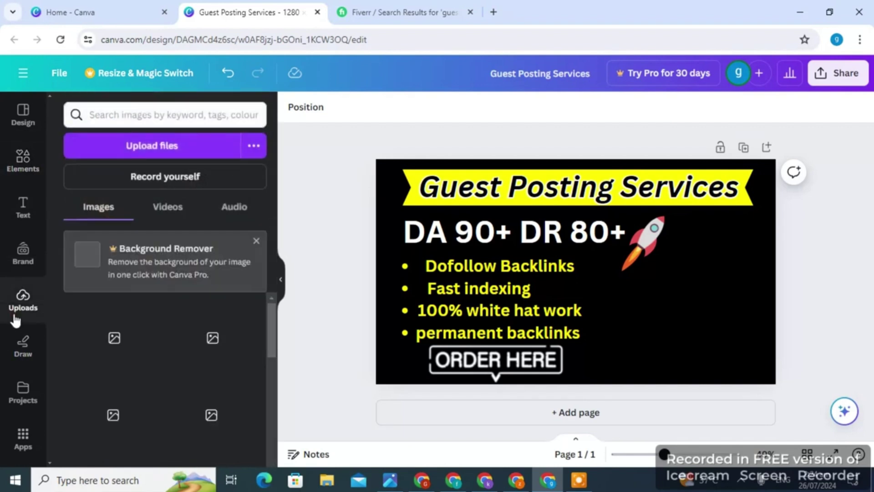
left_click(170, 153)
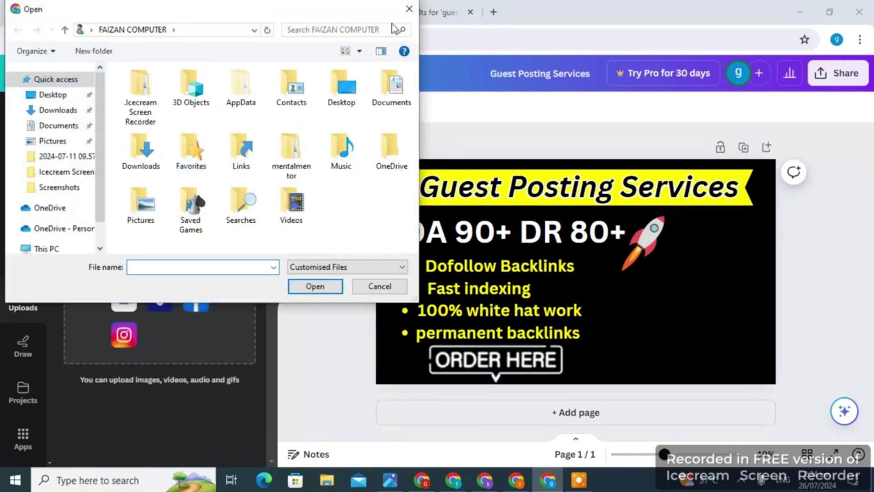
left_click(409, 10)
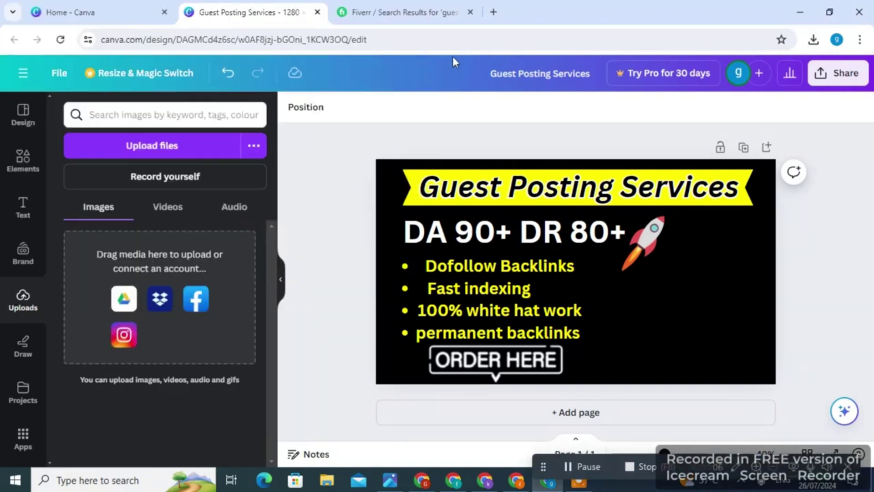
Step: Search Google Images for "girl pic with laptop" in a new browser tab and browse the results
left_click(495, 11)
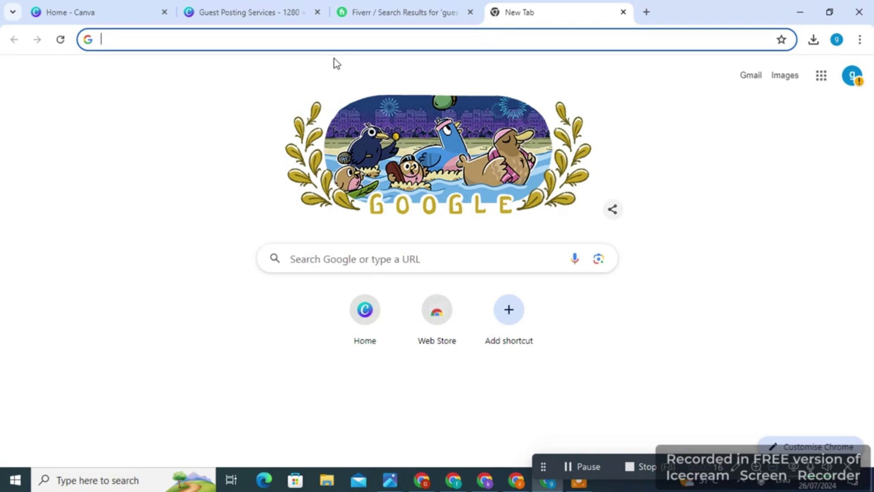
type("girl")
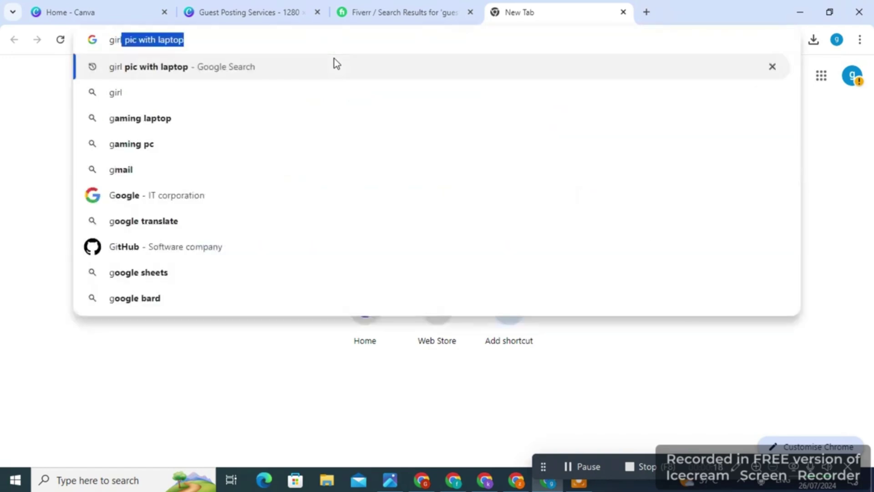
key("Return")
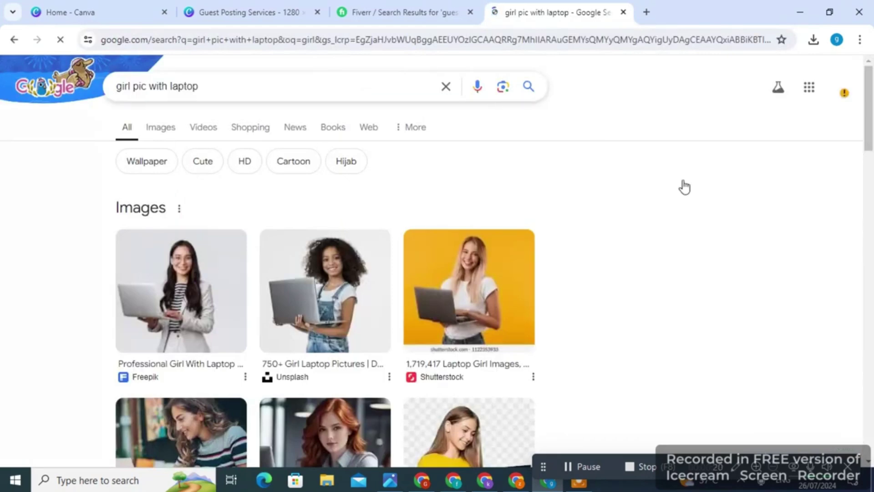
left_click(172, 130)
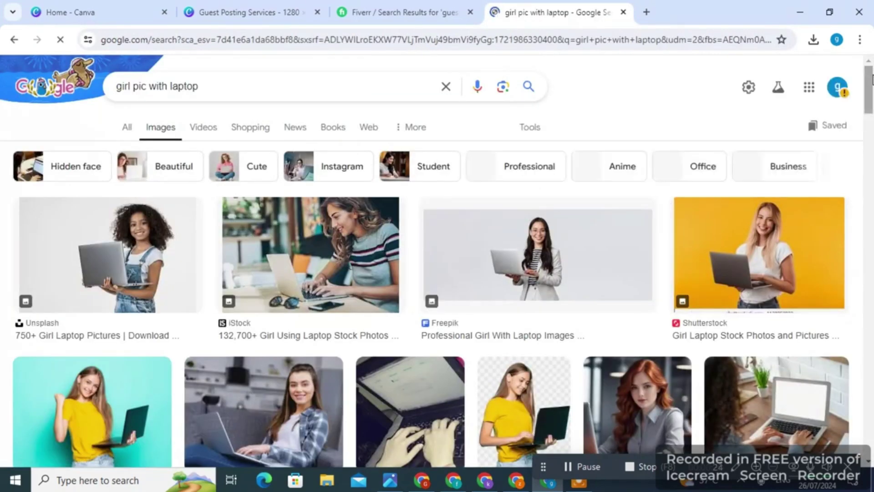
left_click_drag(870, 82, 871, 316)
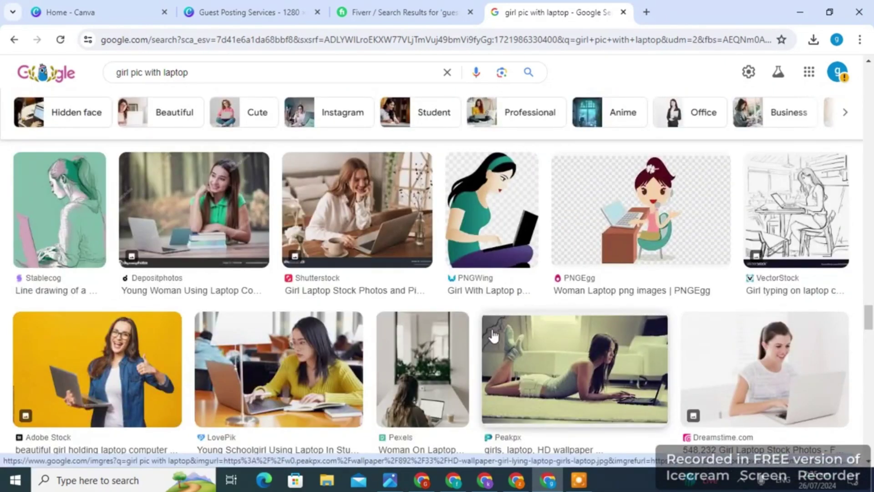
Step: Save the Adobe Stock photo of the smiling girl with a laptop showing thumbs up to the Downloads folder
left_click(90, 373)
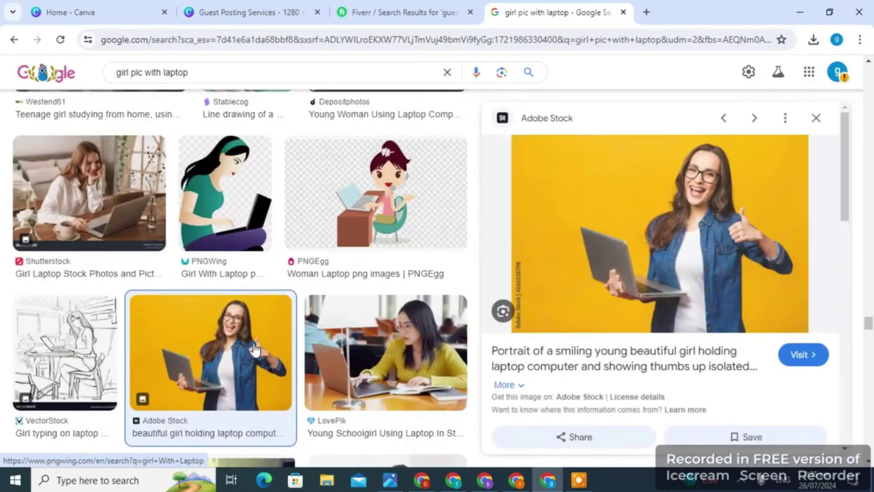
right_click(616, 223)
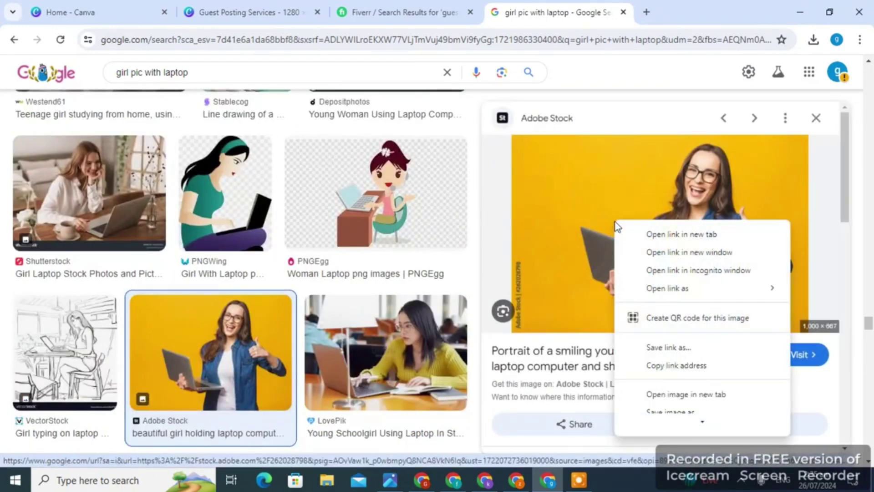
mouse_move(668, 412)
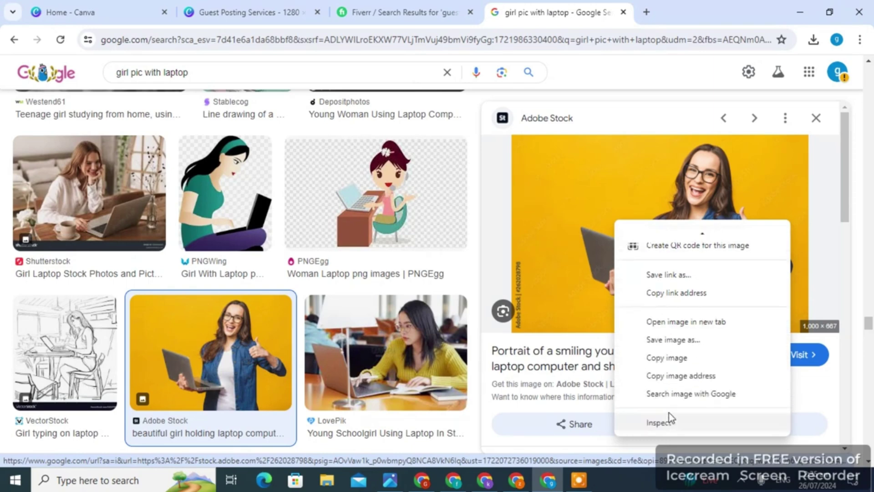
left_click(684, 341)
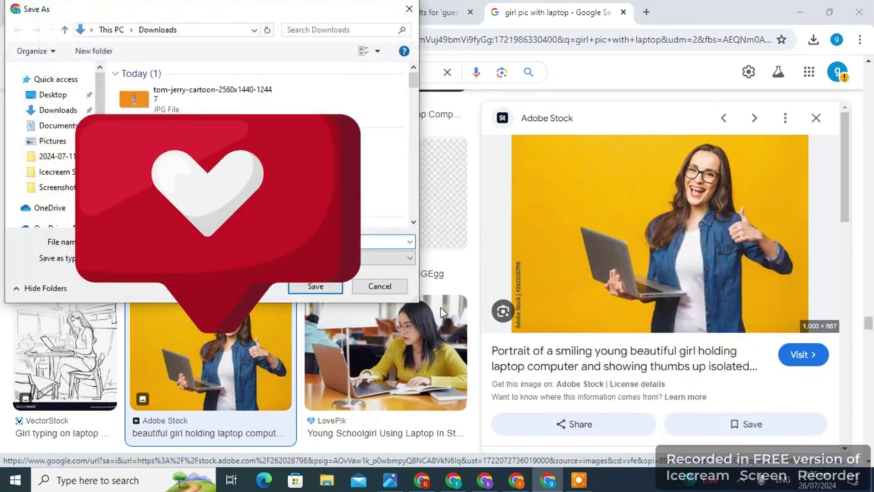
left_click(315, 287)
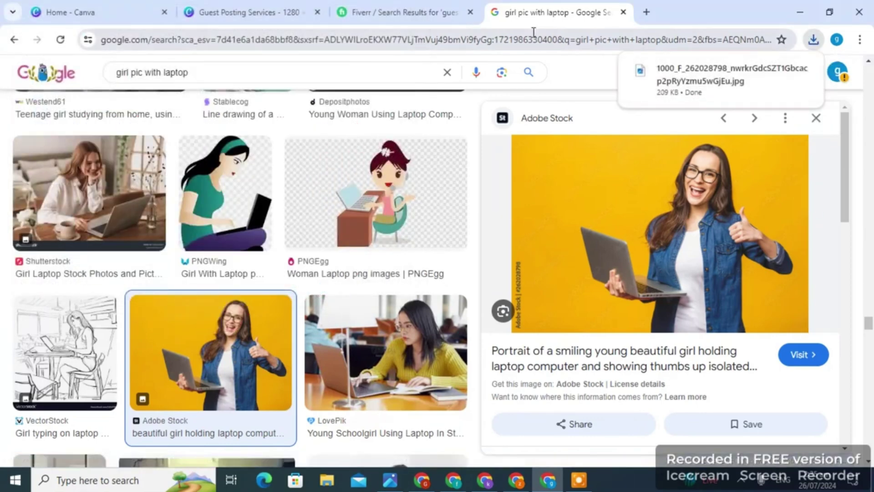
Step: Return to the Canva design and upload the saved photo of the girl with a laptop from Downloads
left_click(246, 10)
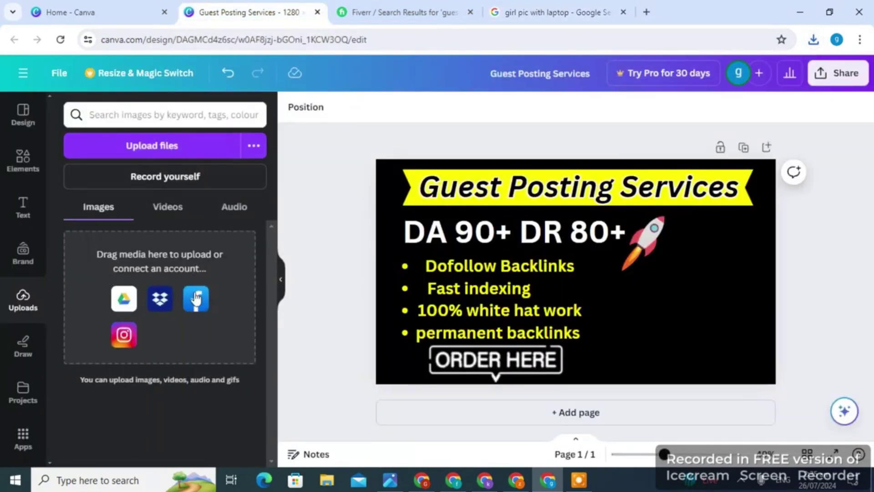
left_click(165, 150)
left_click(162, 145)
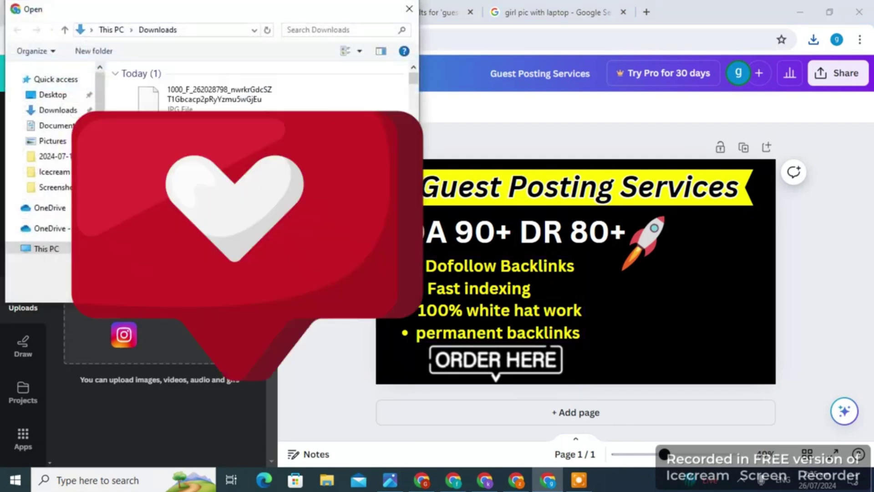
left_click(191, 103)
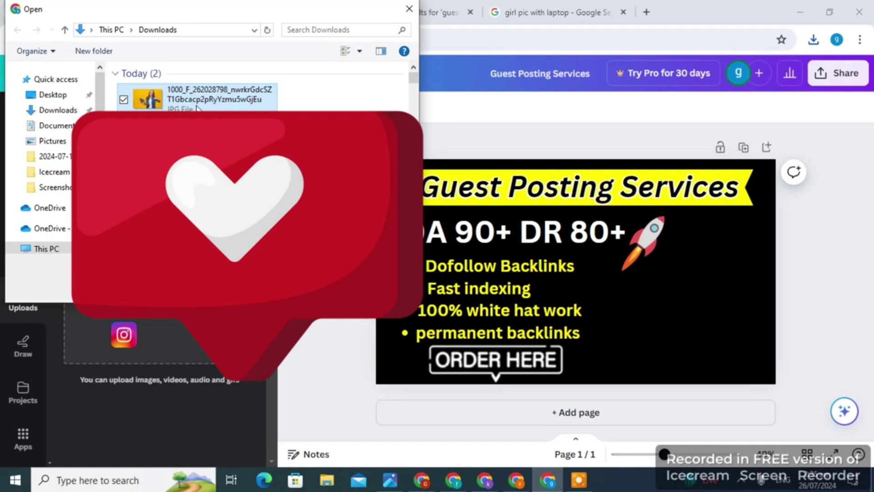
key("Return")
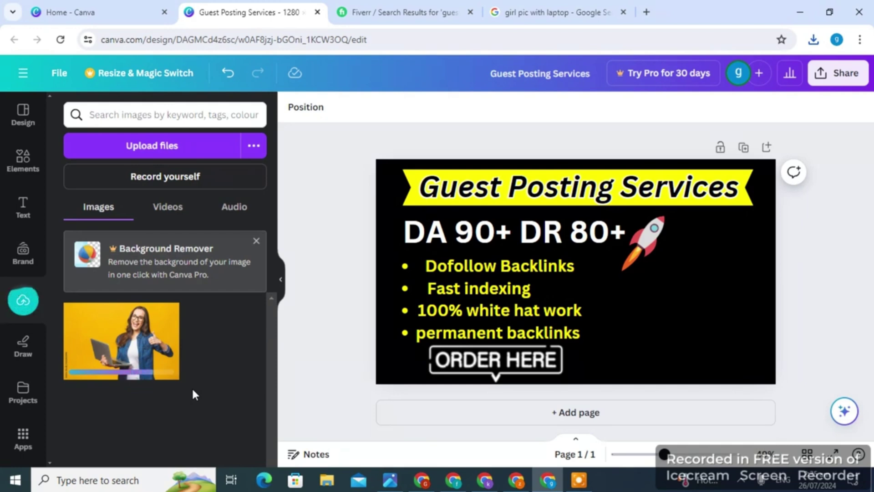
Step: Try the uploaded photo directly on the page beside the bulleted list, and delete it from the page
left_click(121, 338)
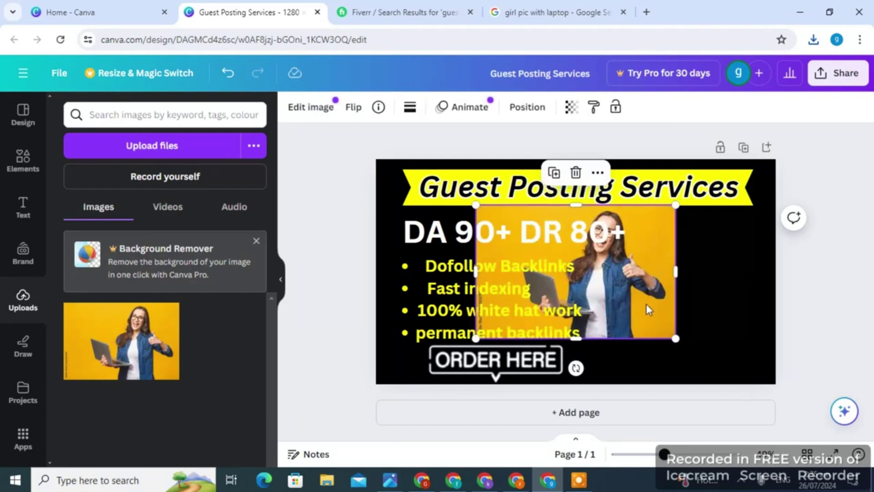
left_click_drag(647, 305, 721, 321)
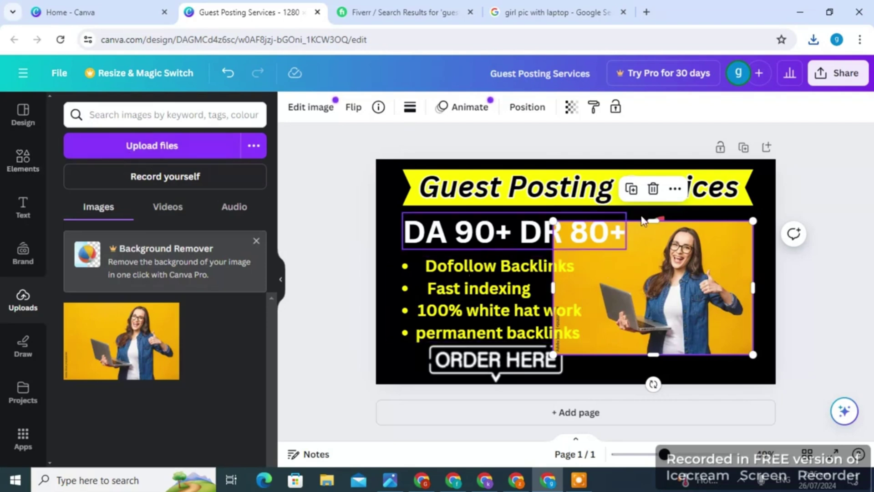
left_click(654, 188)
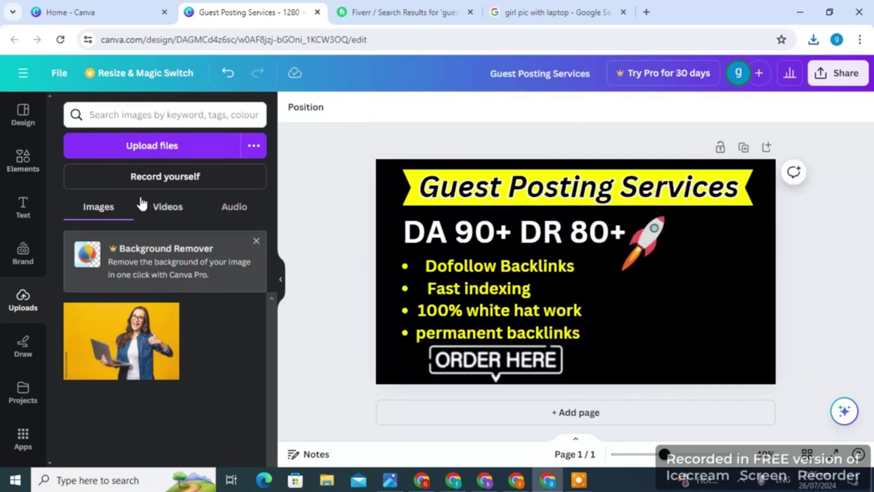
Step: Search the elements library for "photo frame" and browse the full set of frames
left_click(25, 160)
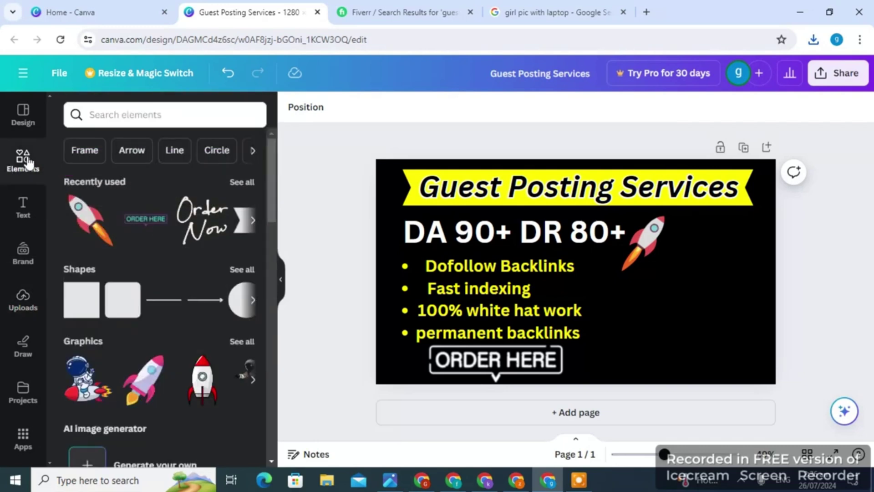
left_click(119, 114)
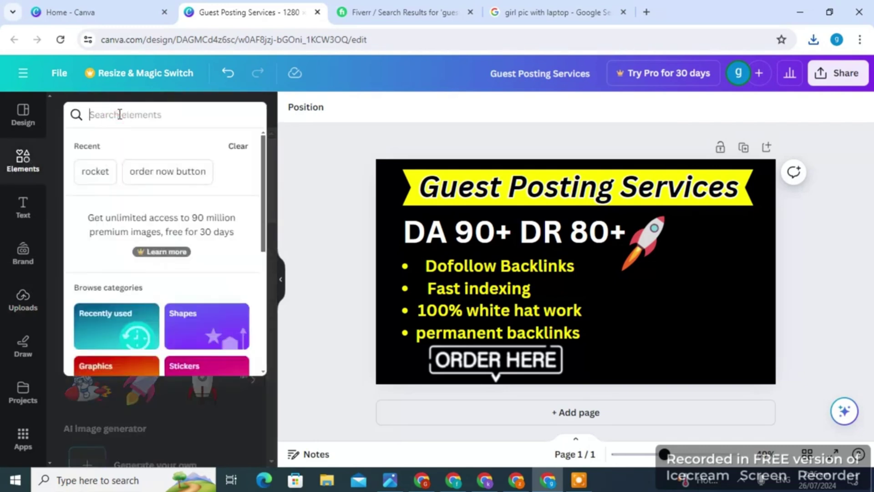
type("photo")
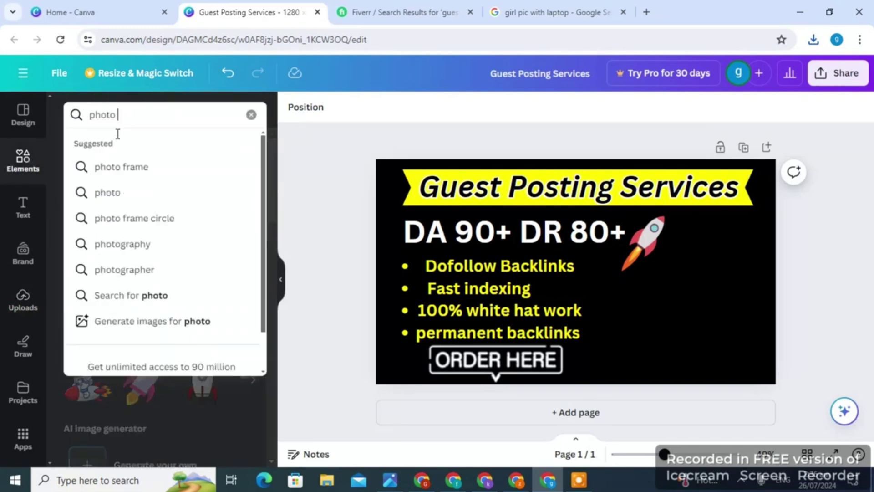
left_click(122, 168)
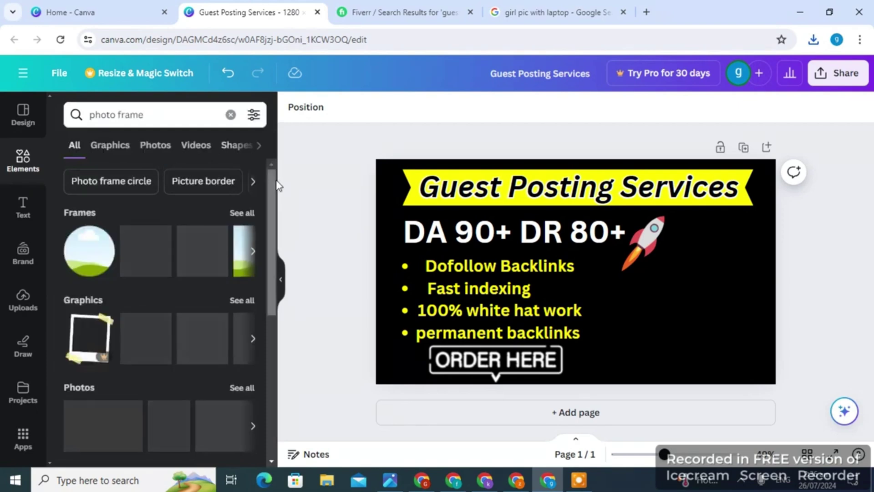
left_click(240, 214)
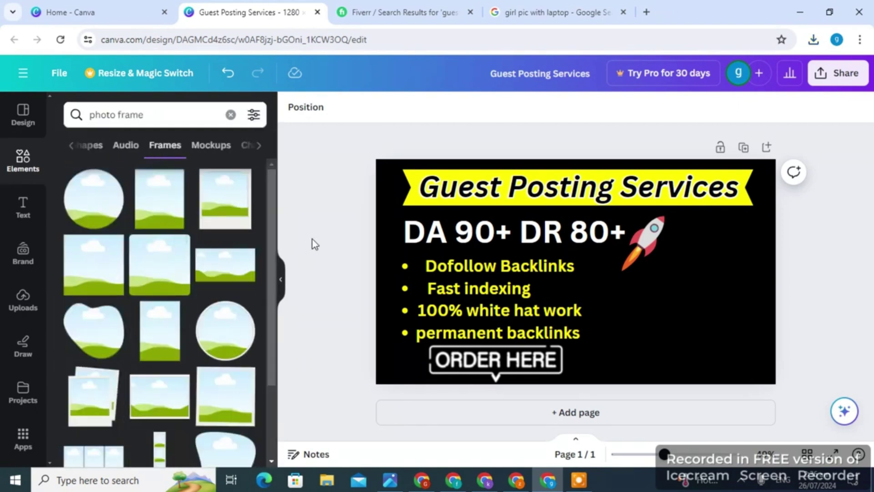
scroll(275, 225, "down", 3)
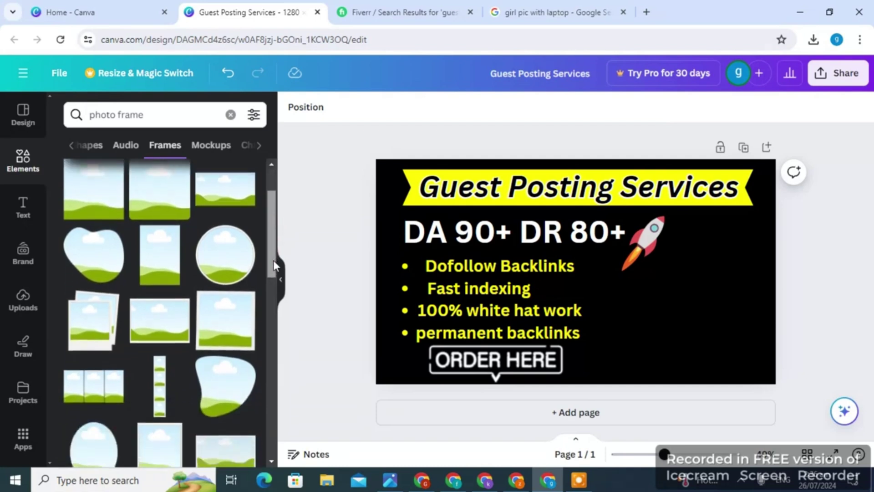
scroll(274, 257, "up", 1)
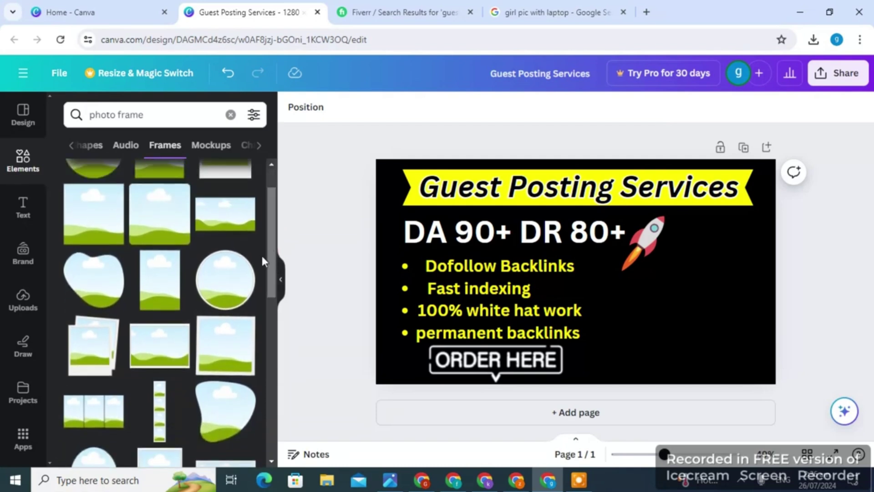
Step: Add the bordered circular frame, enlarge it, and place it beside the bulleted list below the rocket
left_click(206, 290)
left_click_drag(615, 296, 715, 346)
left_click_drag(732, 272, 748, 250)
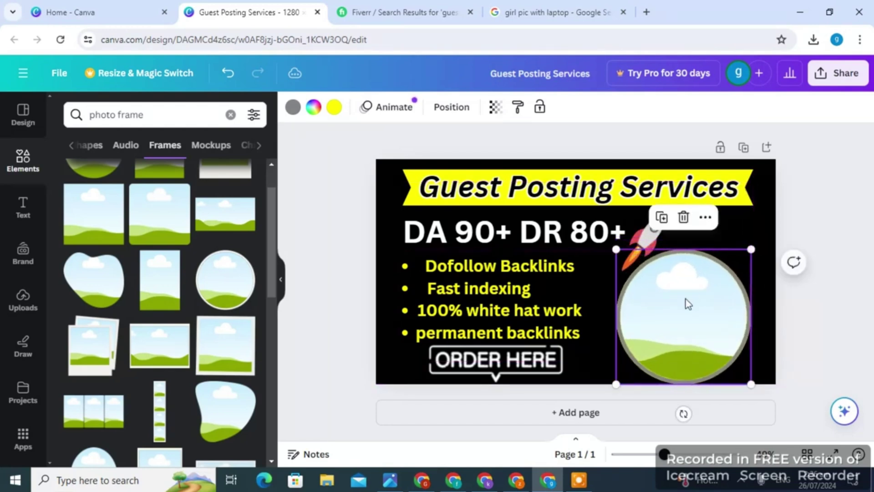
mouse_move(689, 303)
left_mouse_down()
mouse_move(692, 291)
mouse_move(699, 296)
left_mouse_up()
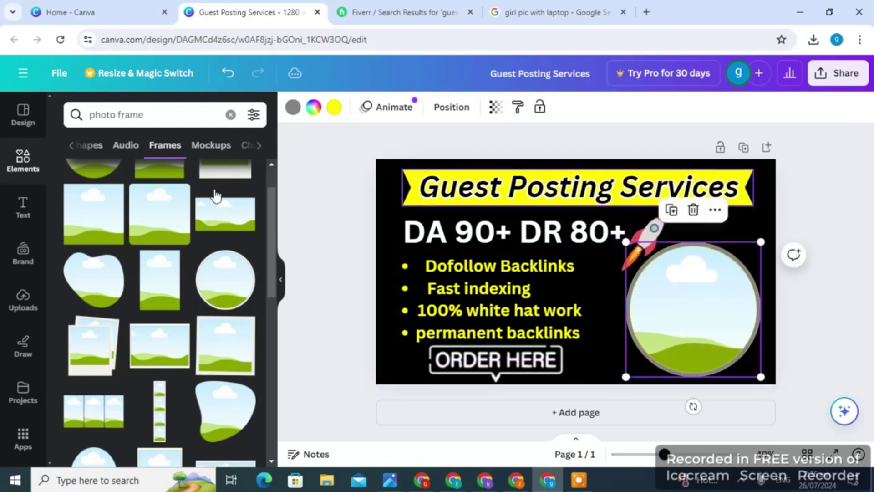
Step: Fill the circular frame with the uploaded photo of the girl with a laptop
left_click(31, 315)
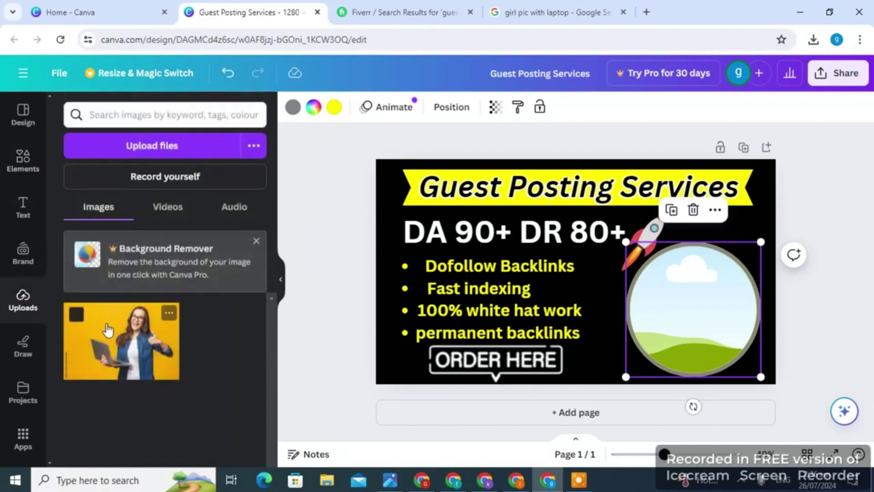
left_click_drag(117, 334, 671, 258)
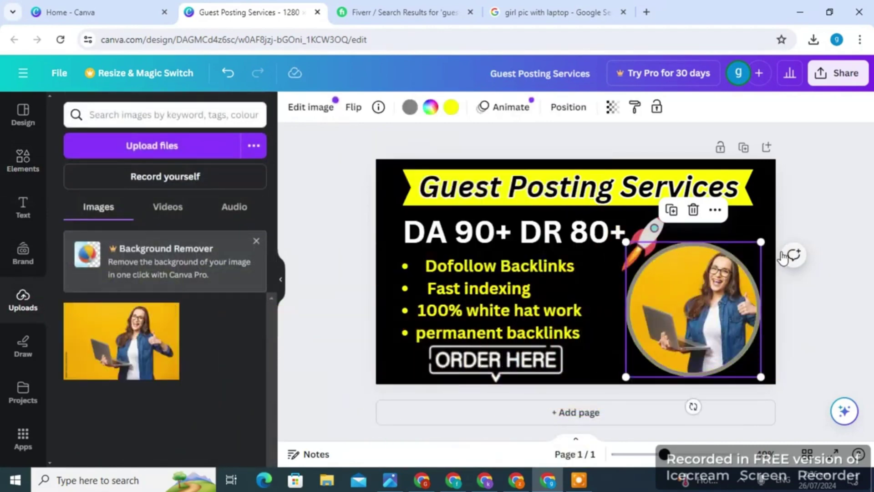
mouse_move(761, 242)
left_mouse_down()
mouse_move(771, 235)
mouse_move(760, 242)
left_mouse_up()
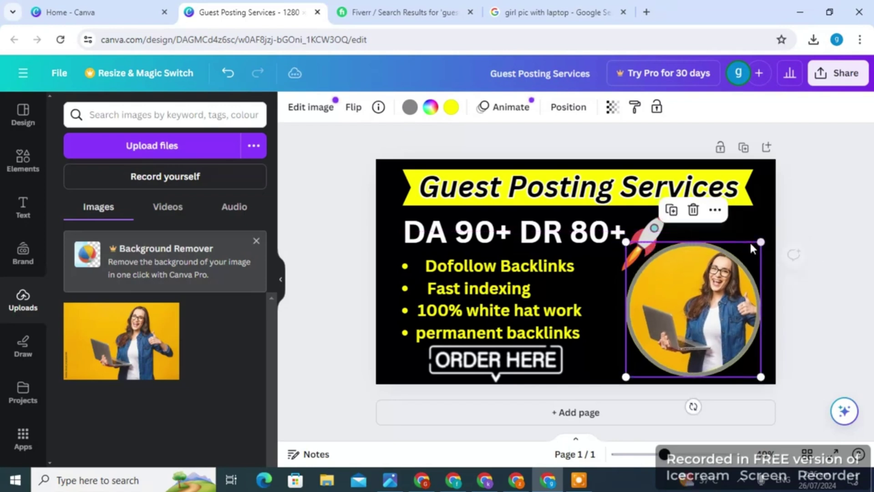
Step: Set the circular frame's border colour to white and deselect the frame
left_click(410, 109)
left_click(209, 185)
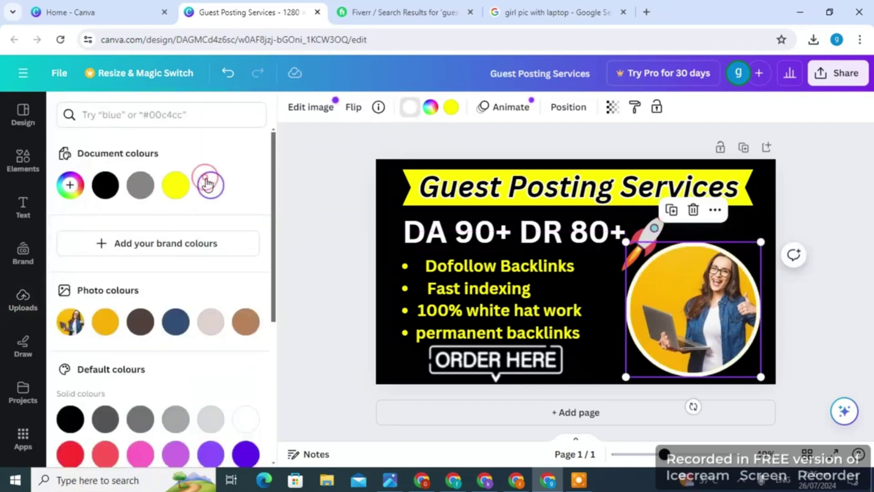
left_click(816, 214)
left_click(816, 214)
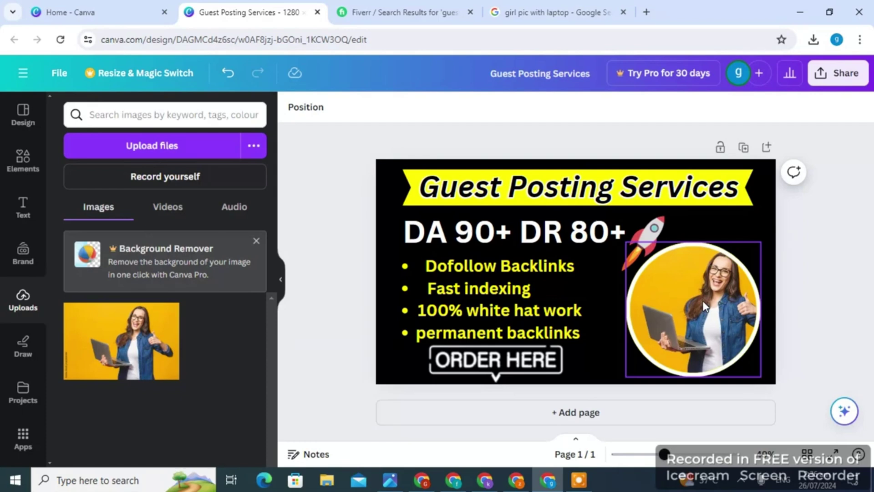
Step: Try an oval frame filled with the girl photo over the circular one, and delete that oval frame
left_click(40, 158)
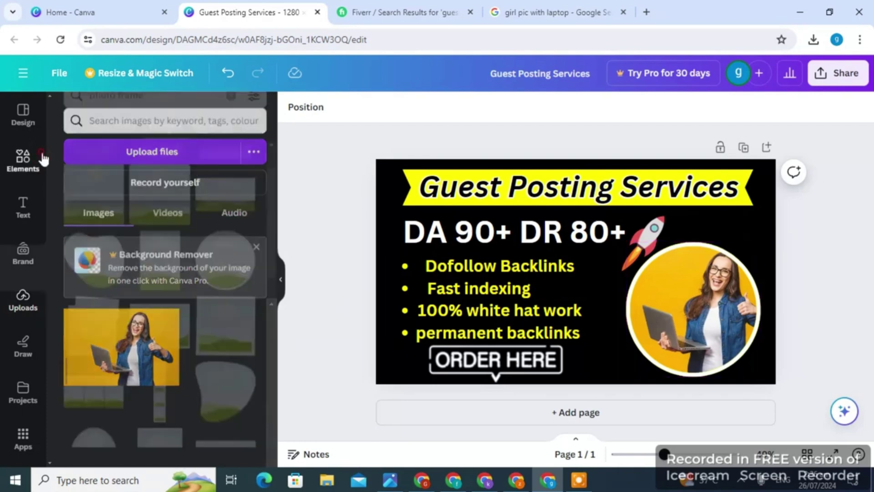
left_click_drag(271, 239, 268, 306)
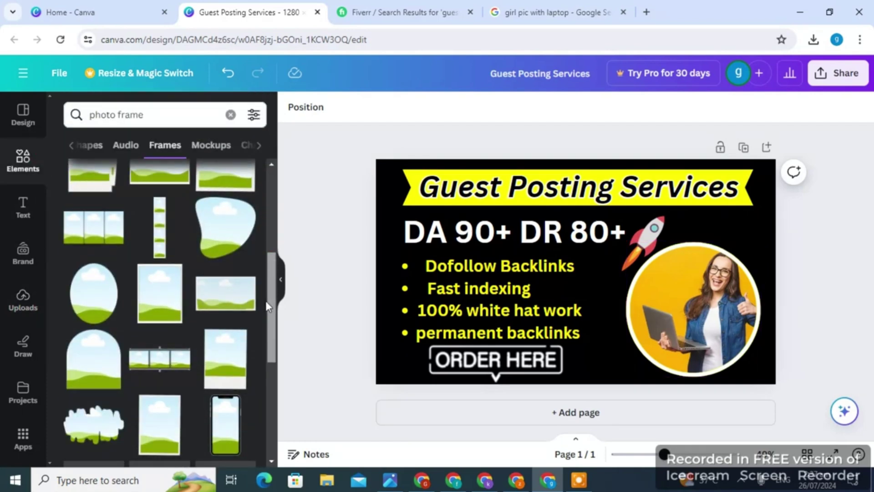
left_click(104, 303)
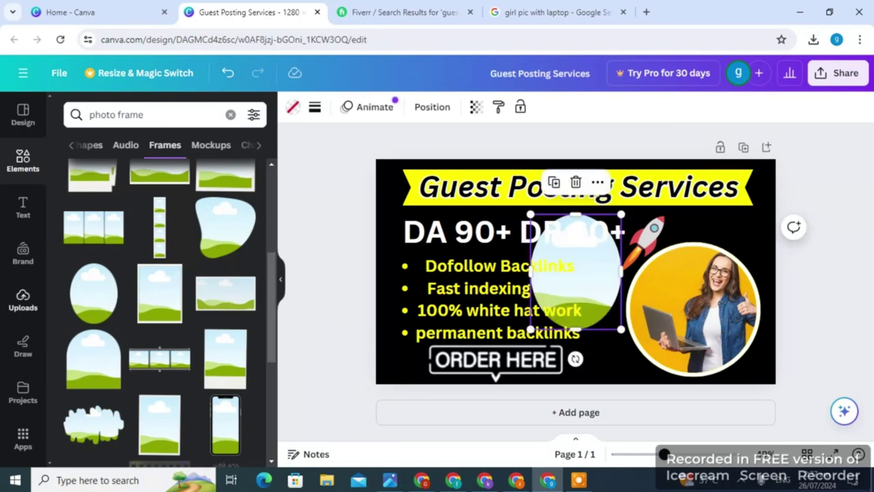
left_click(23, 299)
left_click_drag(121, 342, 702, 326)
left_click(688, 237)
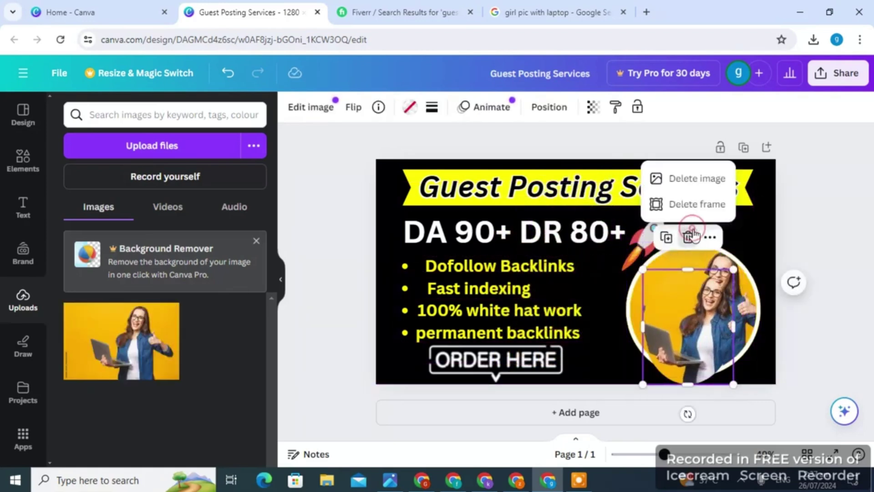
left_click(709, 204)
Step: Delete the circular frame together with its photo from the page
left_click(707, 262)
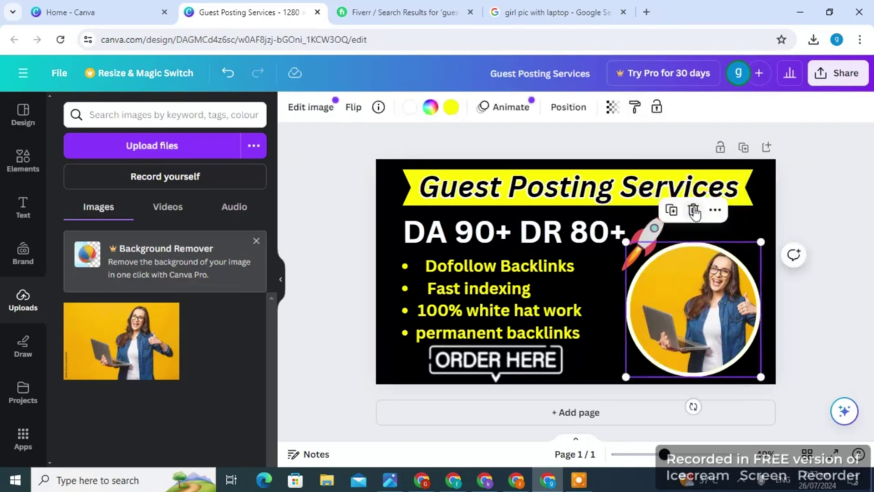
left_click(694, 211)
left_click(703, 186)
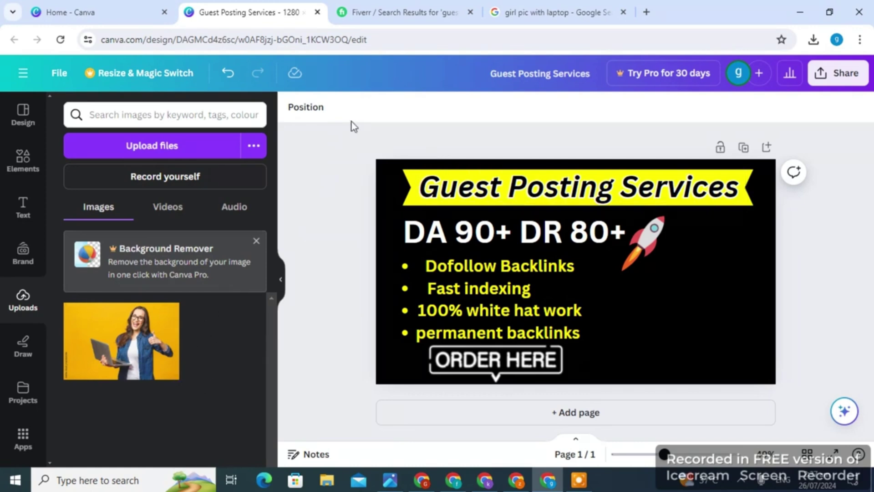
Step: Search Google for "bg remove" in a new browser tab and open the remove.bg site
left_click(648, 9)
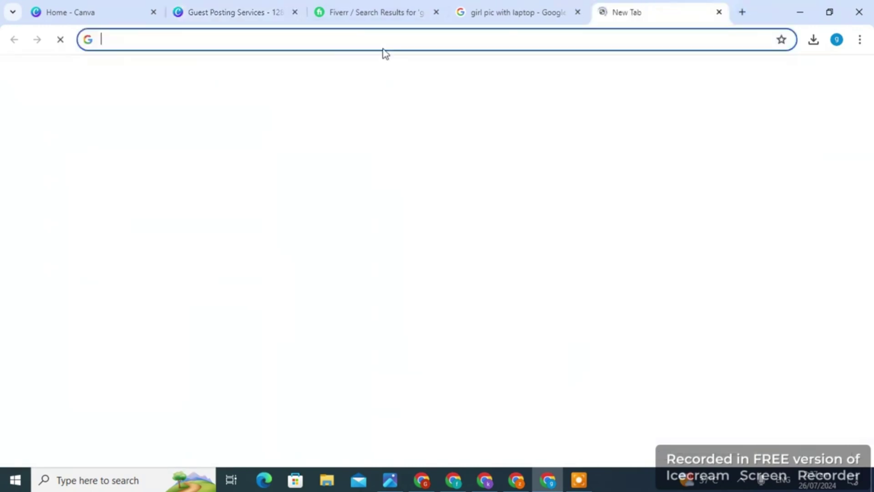
type("bg remove")
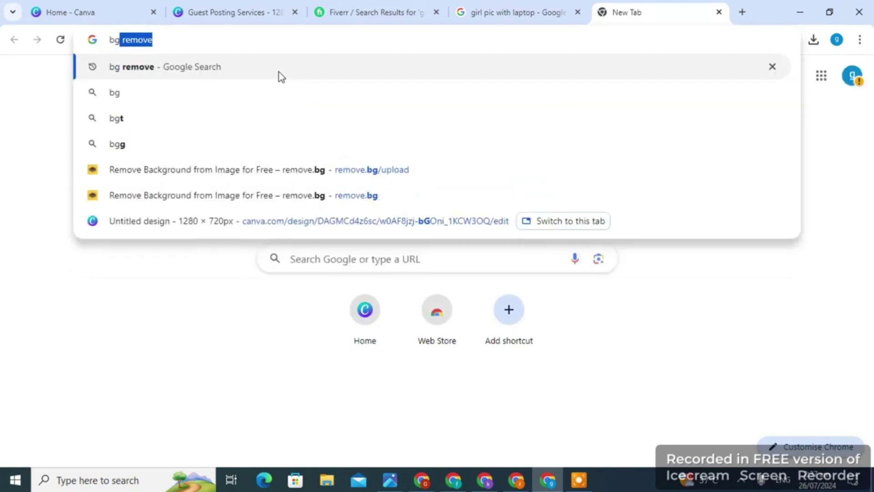
key("Return")
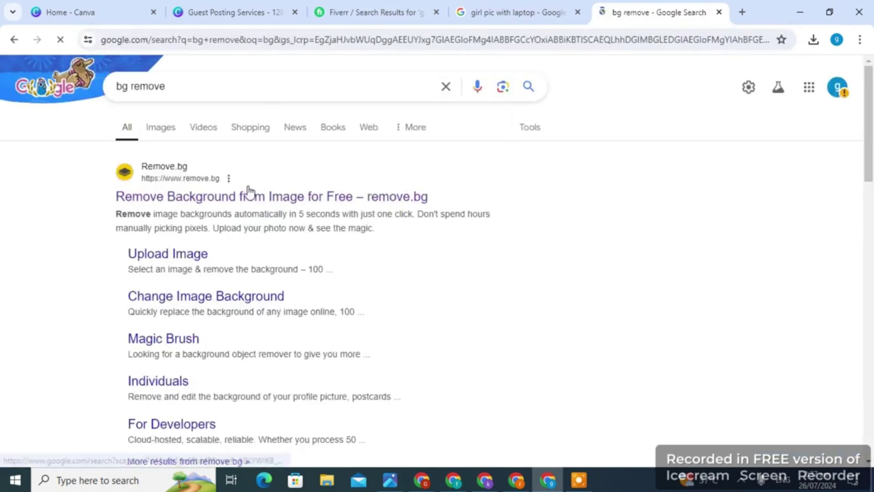
left_click(248, 199)
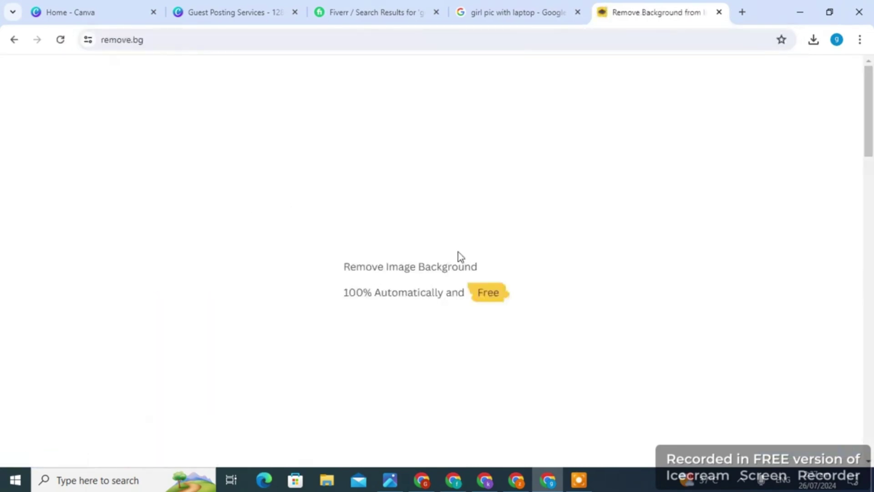
Step: Upload the downloaded girl photo to remove.bg and download the background-free version at 612 × 408 px
left_click(814, 40)
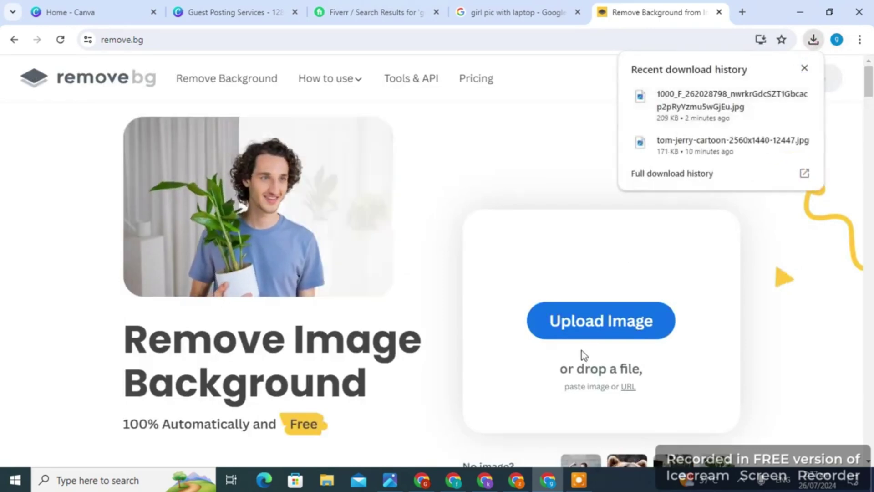
mouse_move(723, 100)
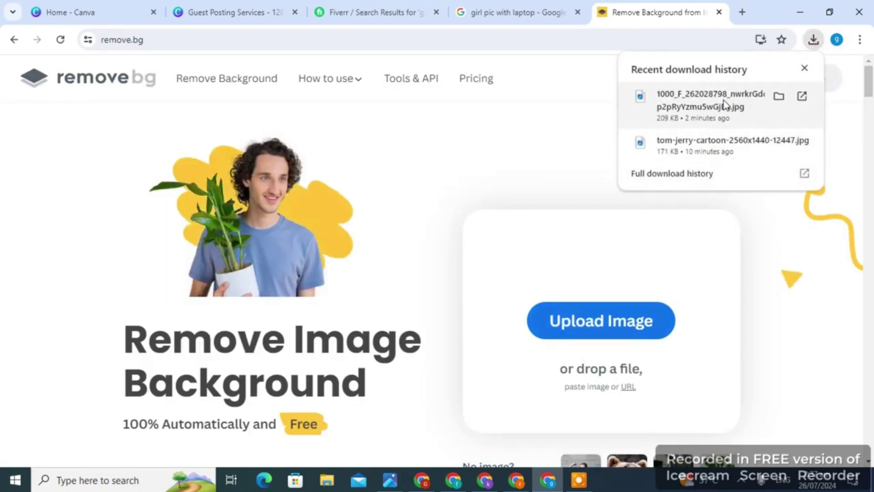
left_click_drag(723, 100, 595, 326)
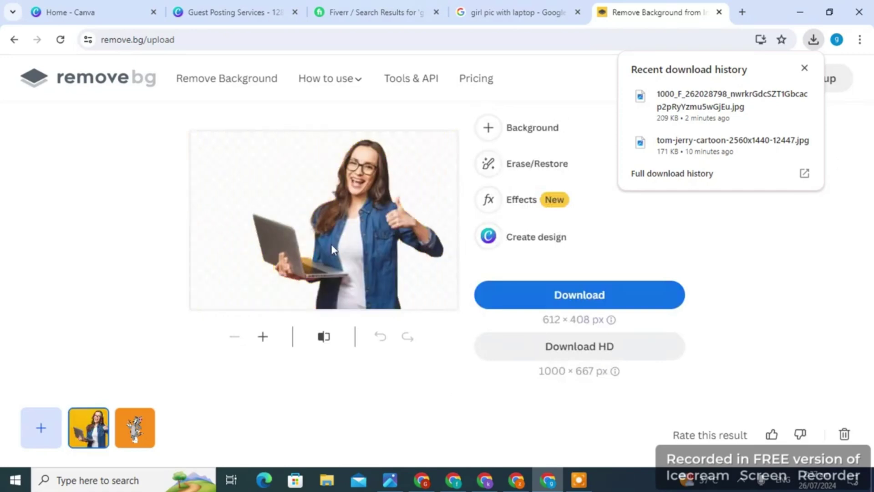
left_click(512, 297)
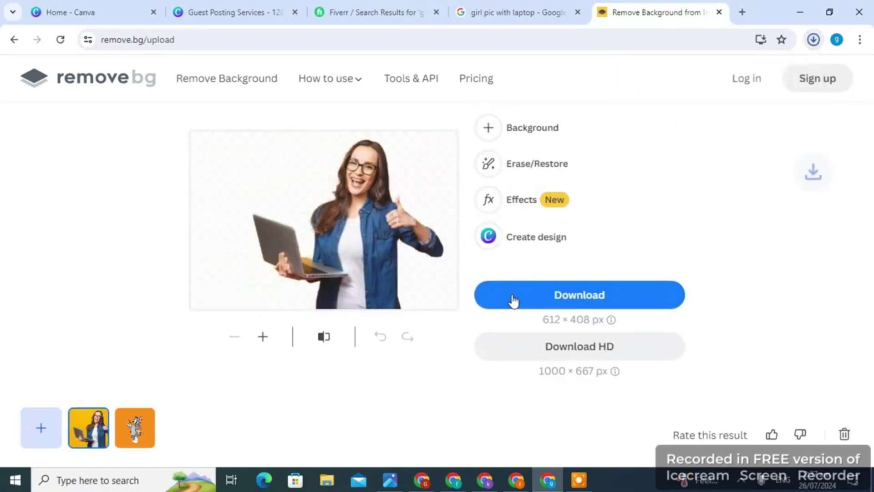
Step: Return to the Canva design and upload the background-free PNG from the recent downloads
left_click(268, 11)
left_click(814, 40)
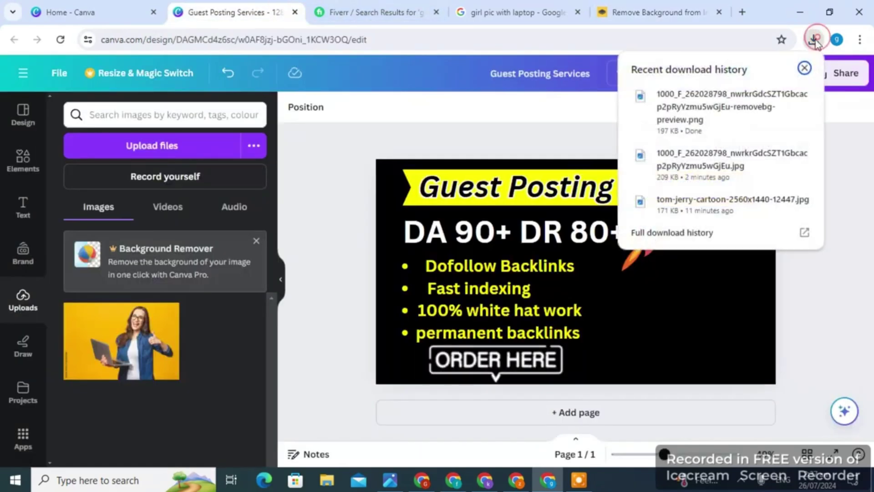
left_click_drag(722, 93, 171, 370)
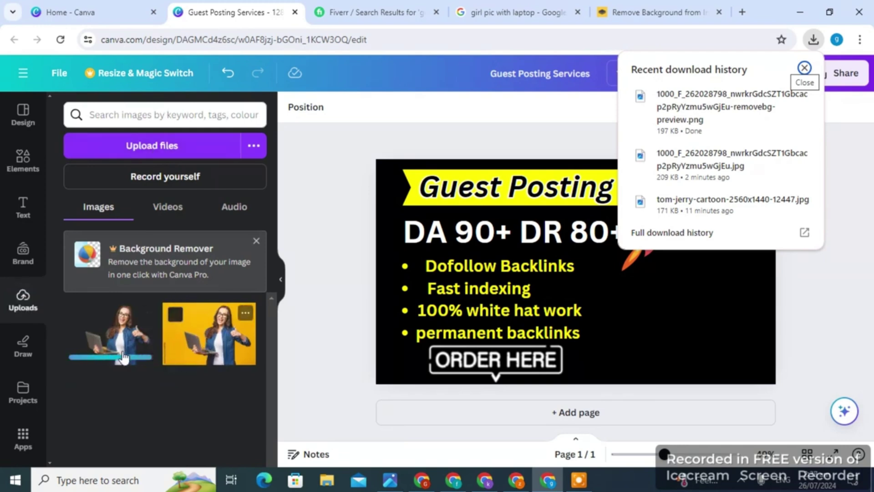
Step: Add the cutout of the girl to the page, enlarge it, and fit it beside the bulleted list below the headline
left_click(121, 337)
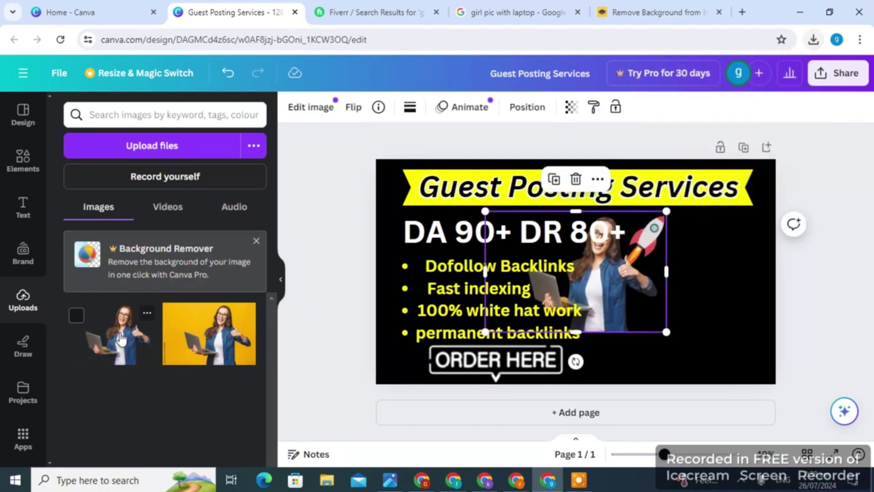
left_click_drag(615, 280, 684, 327)
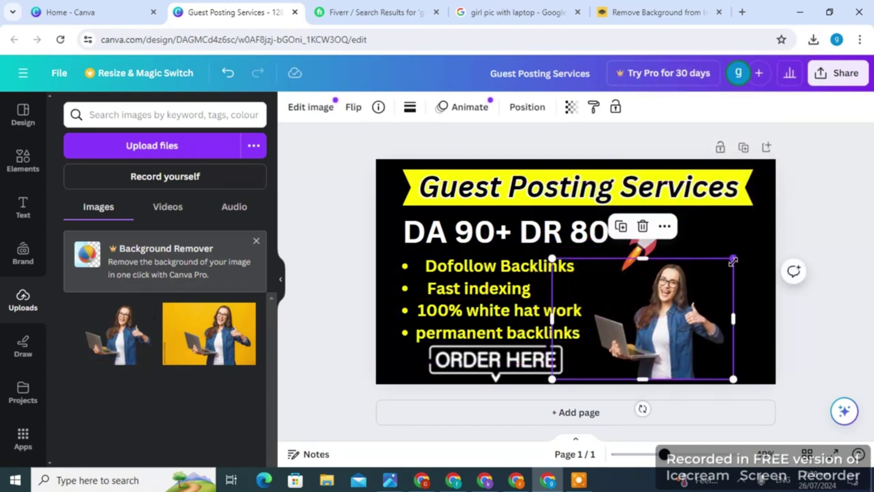
left_click_drag(734, 257, 820, 137)
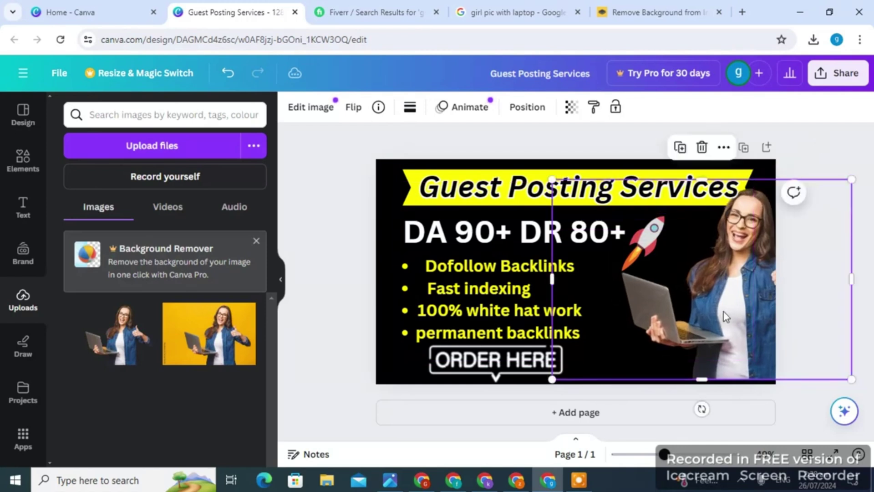
left_click_drag(723, 311, 689, 331)
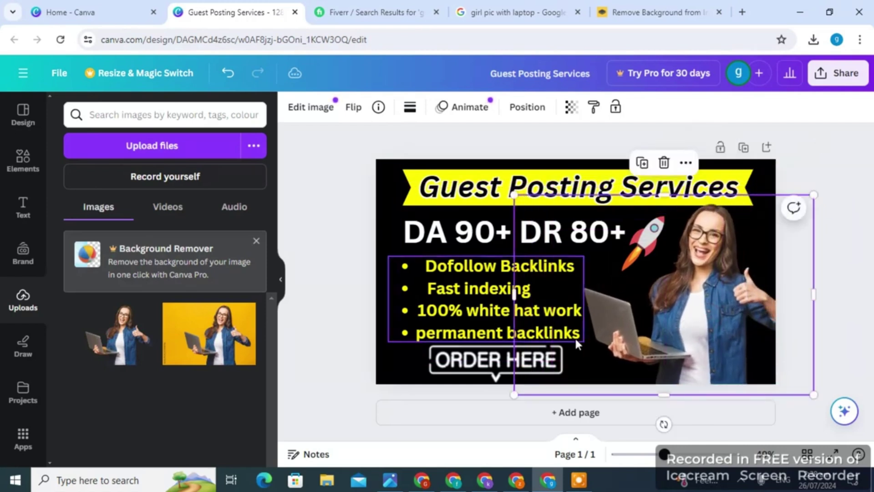
left_click_drag(513, 395, 537, 379)
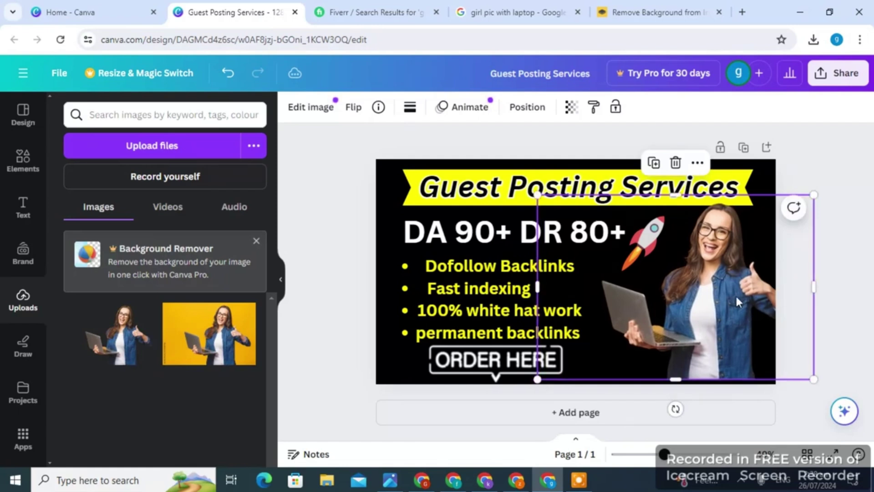
Step: Nudge the girl cutout slightly down and toward the bulleted list, and open its image-editing filters and effects
left_click_drag(736, 294, 723, 301)
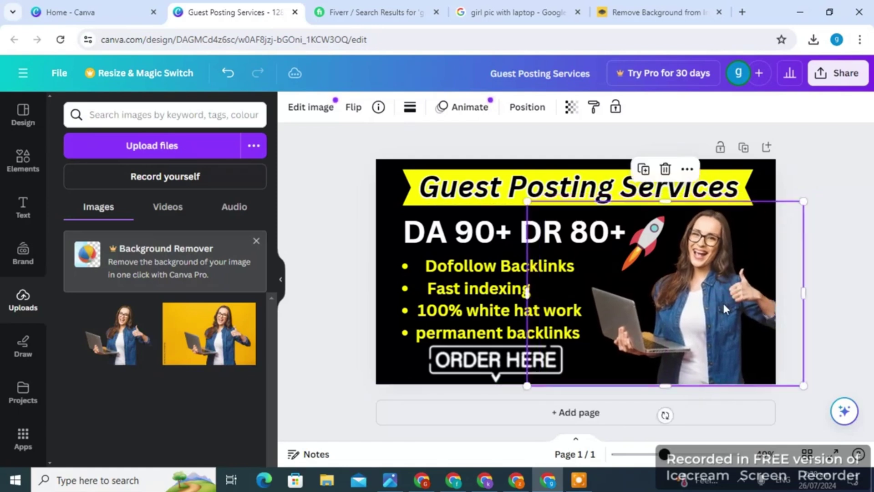
left_click(818, 180)
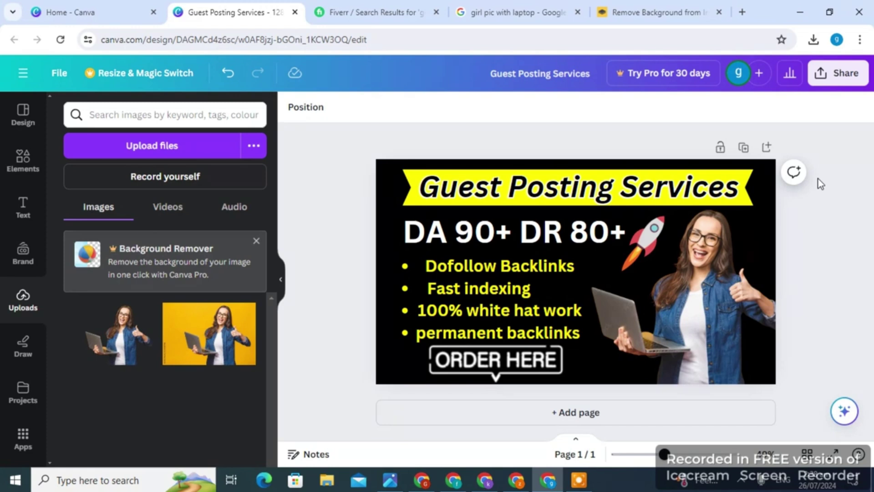
left_click(706, 340)
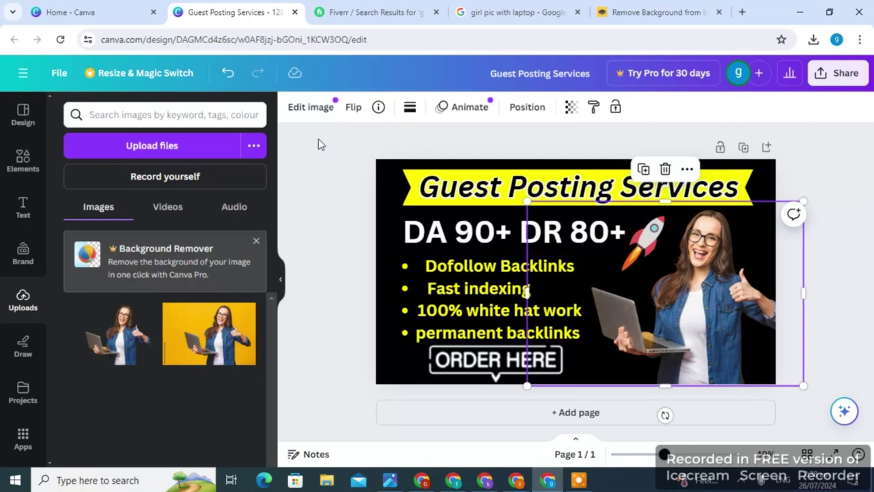
left_click(327, 108)
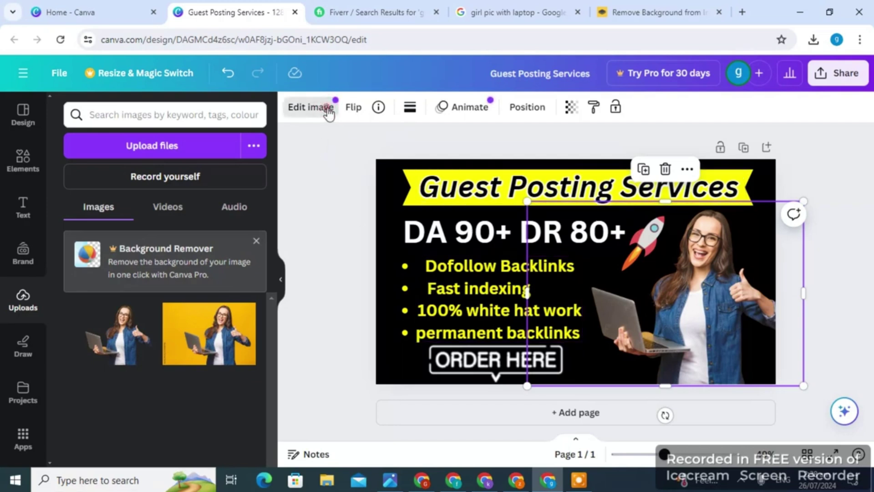
left_click(328, 109)
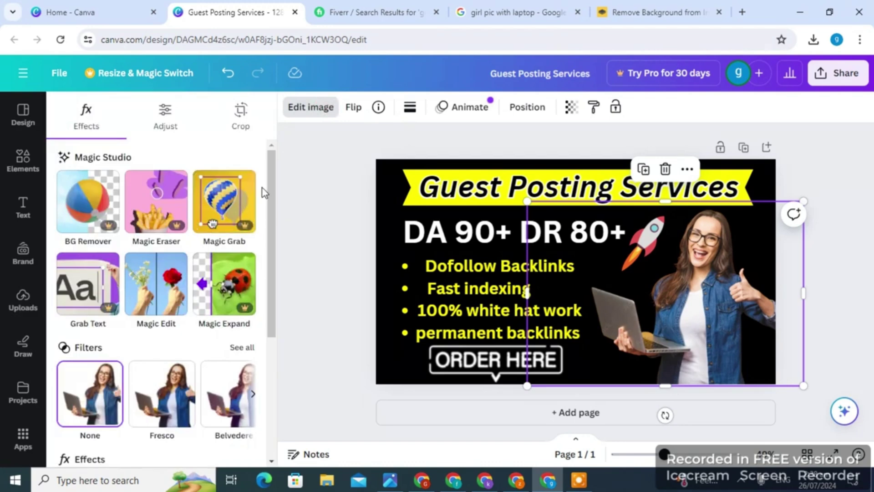
left_click_drag(271, 191, 262, 256)
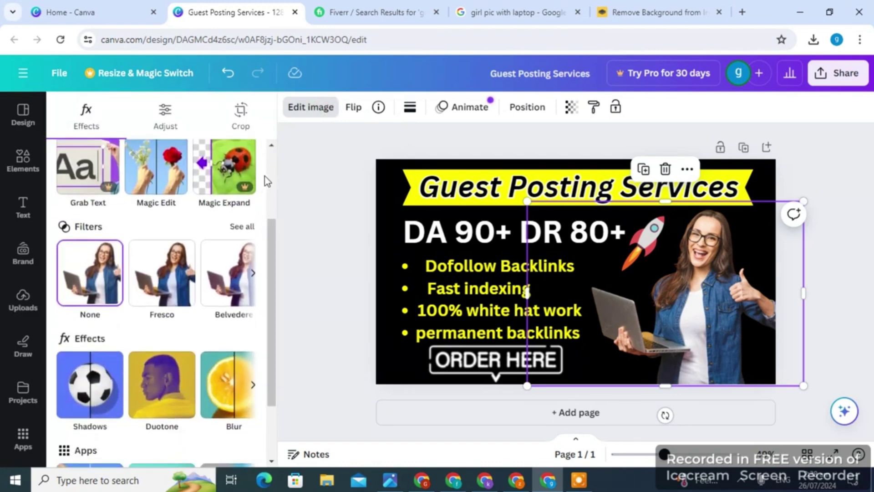
Step: Look through the Fiverr guest posting gig thumbnails for design reference, and return to the Canva design
left_click(366, 14)
left_click_drag(870, 86, 871, 172)
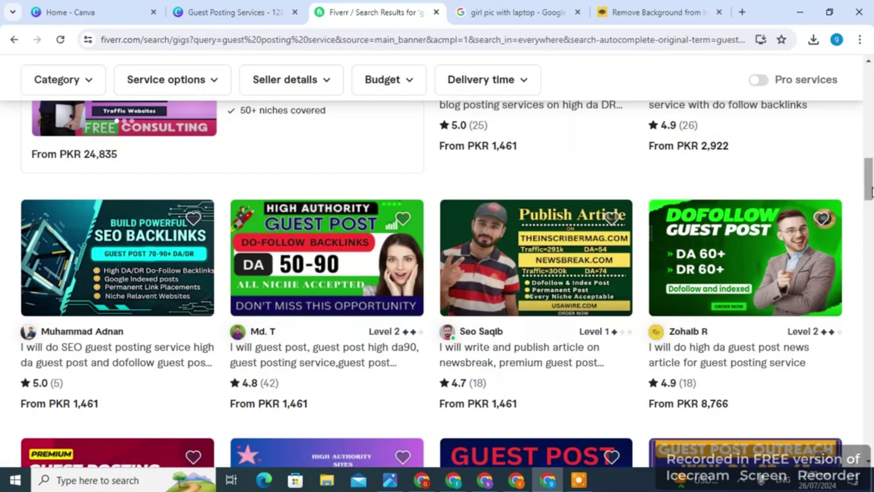
left_click_drag(871, 192, 871, 199)
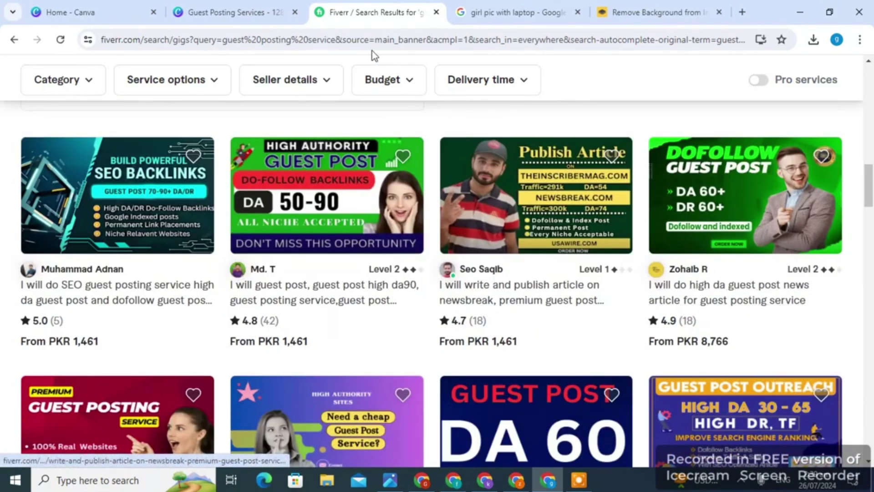
left_click(191, 5)
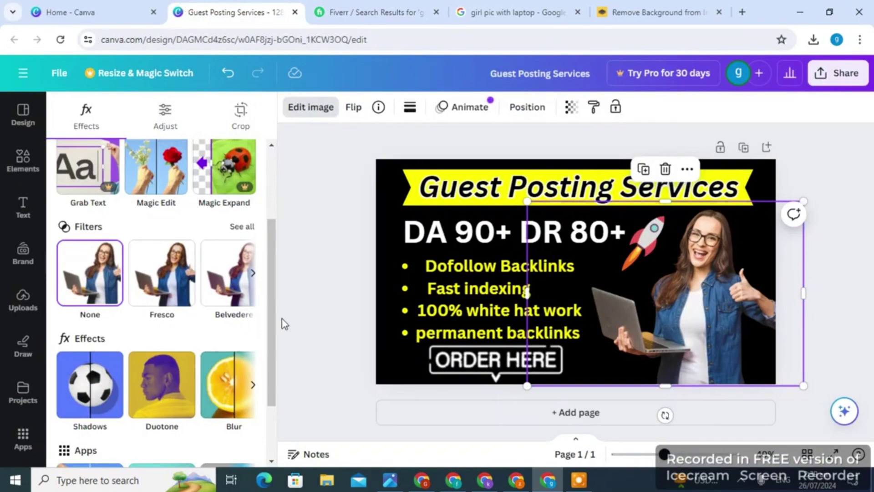
Step: Apply the Fresco filter and a white (#FFFFFF) Glow shadow to the girl cutout
left_click(150, 270)
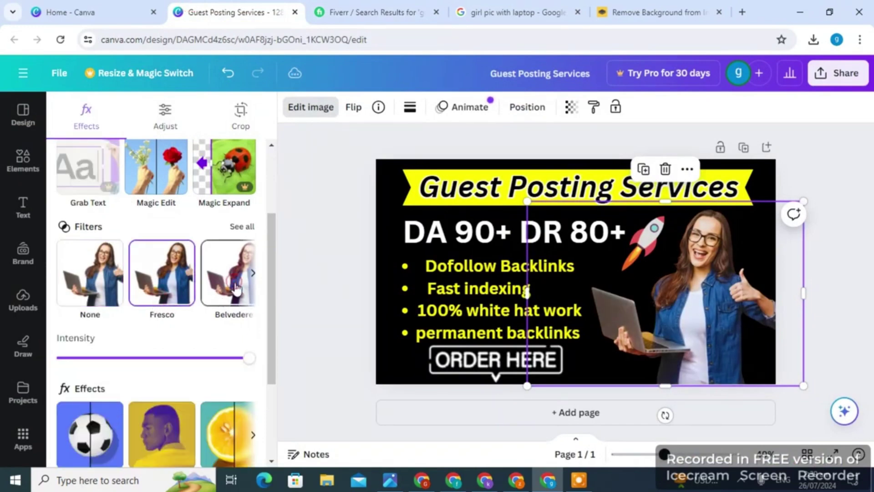
scroll(235, 289, "right", 2)
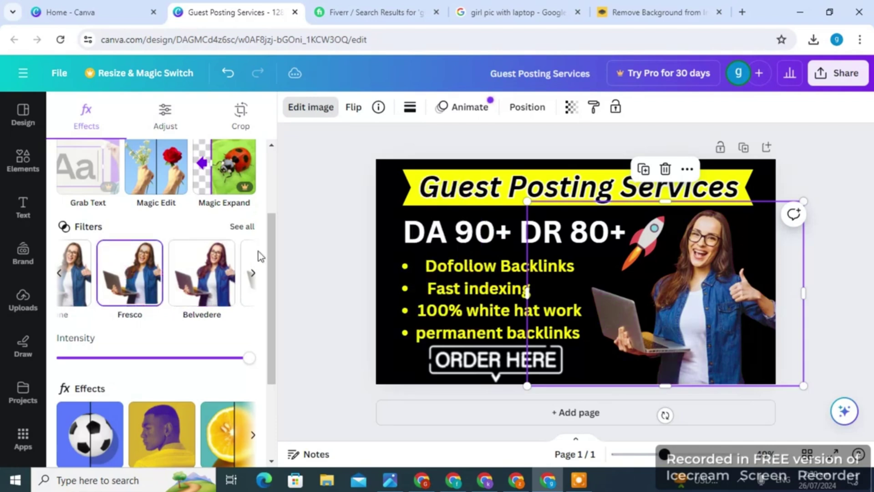
scroll(273, 269, "down", 3)
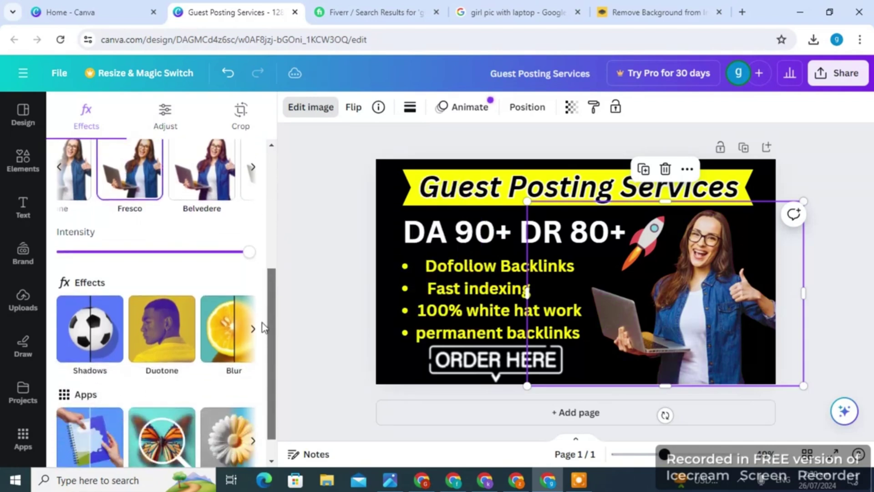
left_click(109, 344)
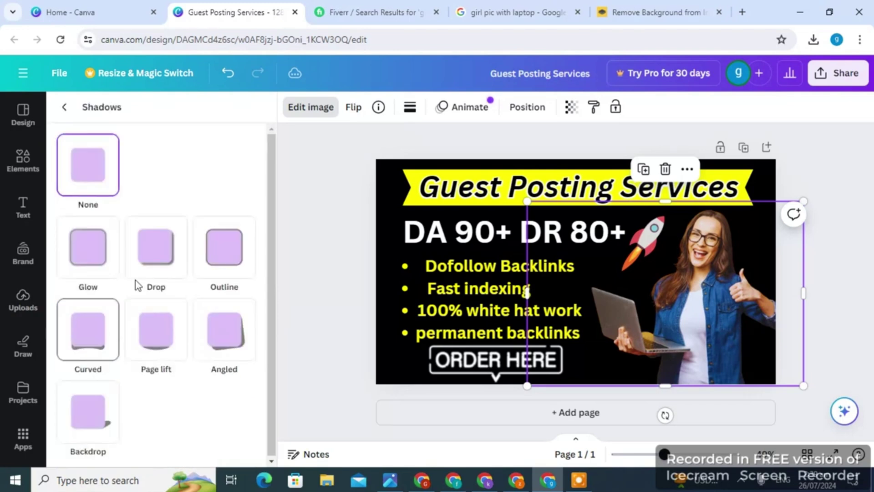
left_click(116, 260)
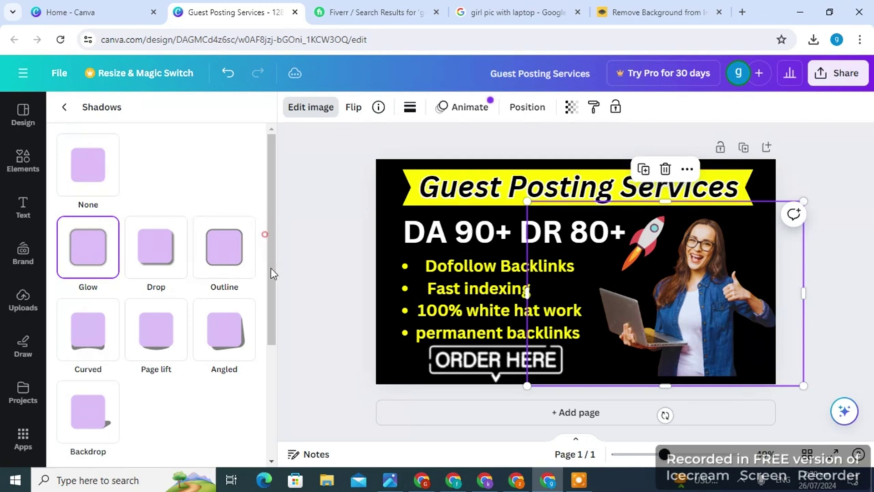
left_click_drag(272, 273, 252, 389)
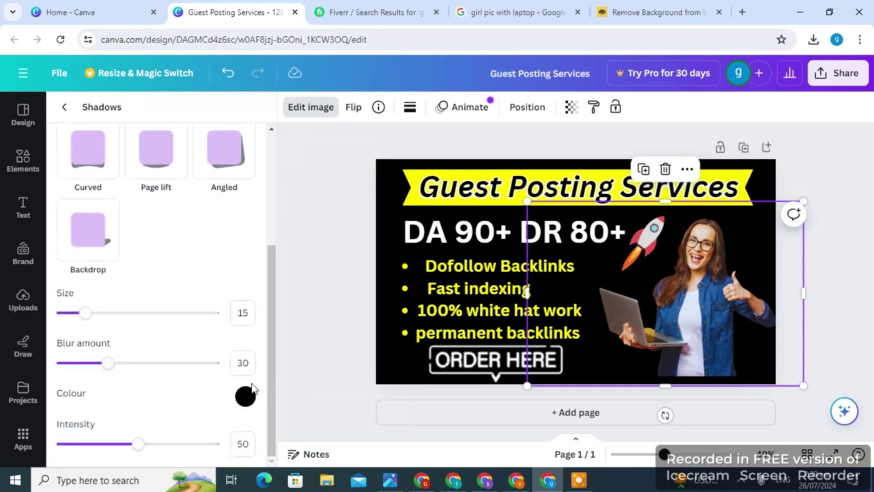
left_click(245, 395)
left_click(250, 318)
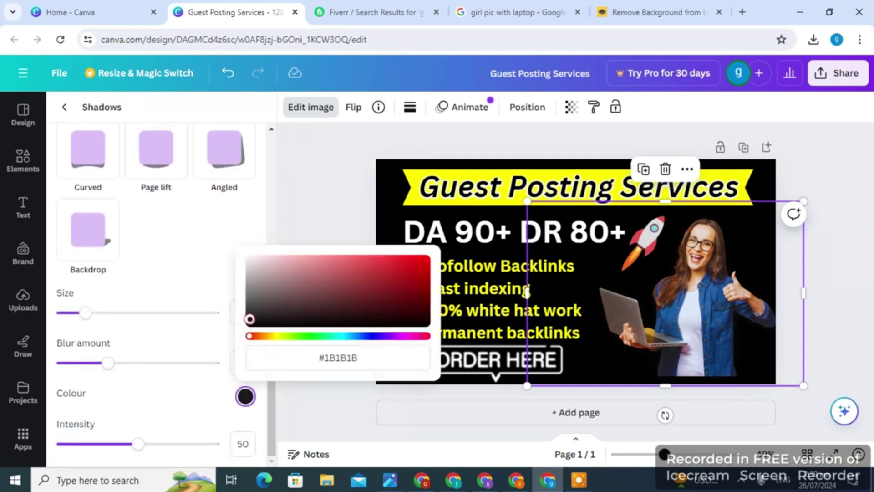
left_click_drag(249, 319, 230, 218)
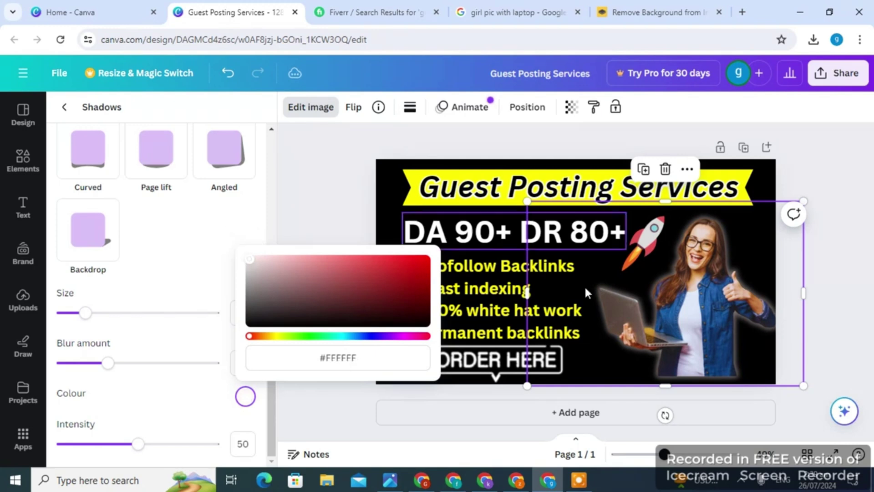
left_click(834, 266)
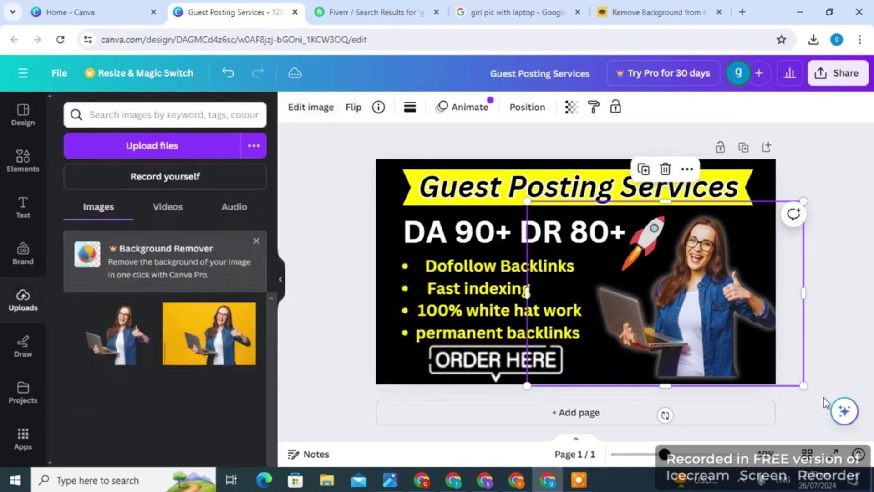
Step: Enlarge the glowing girl cutout slightly and shift it toward the bulleted list so it meets the page's lower edge
left_click_drag(805, 386, 818, 401)
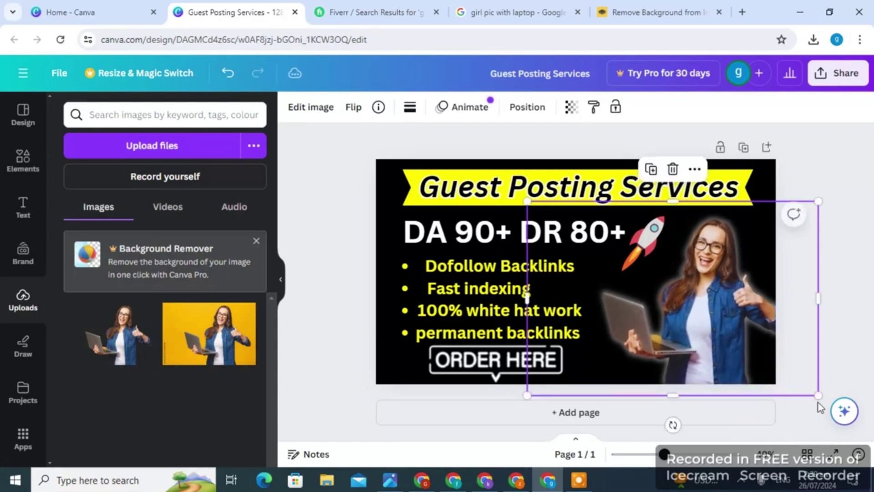
left_click_drag(679, 335, 671, 336)
left_click(816, 165)
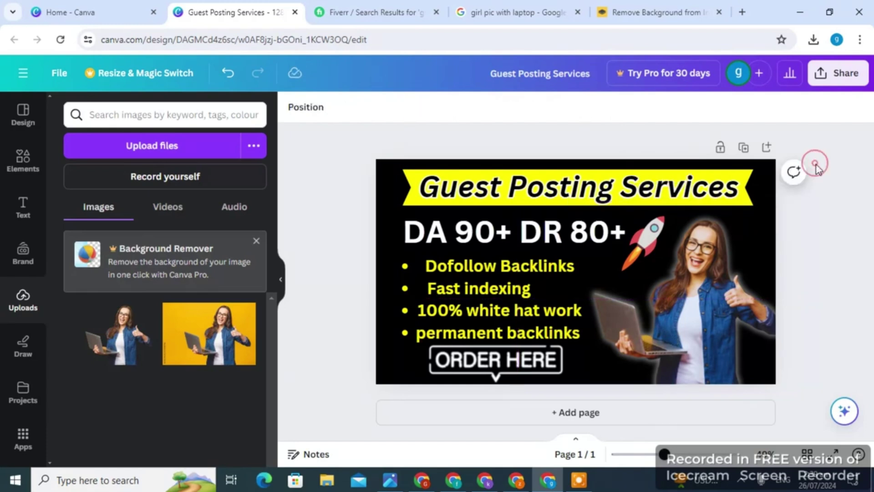
Step: Try brushing a blur over the girl's face, remove the blur, and leave the image editor
left_click(692, 305)
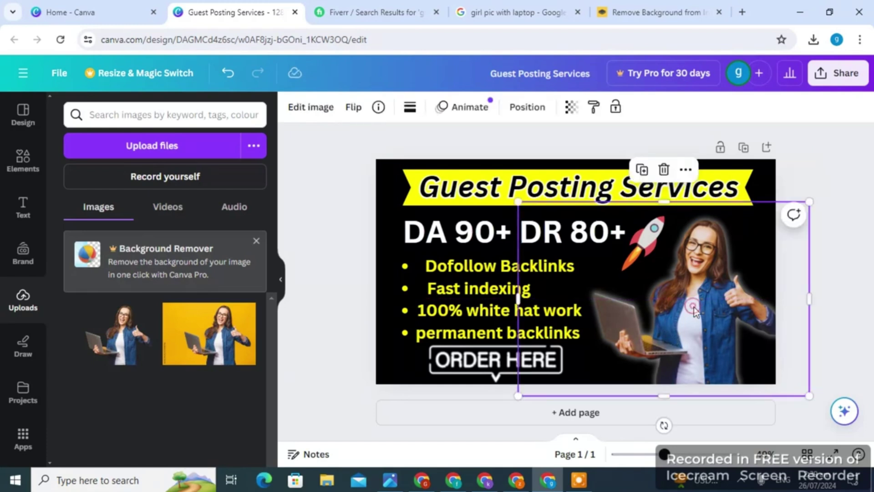
left_click(336, 112)
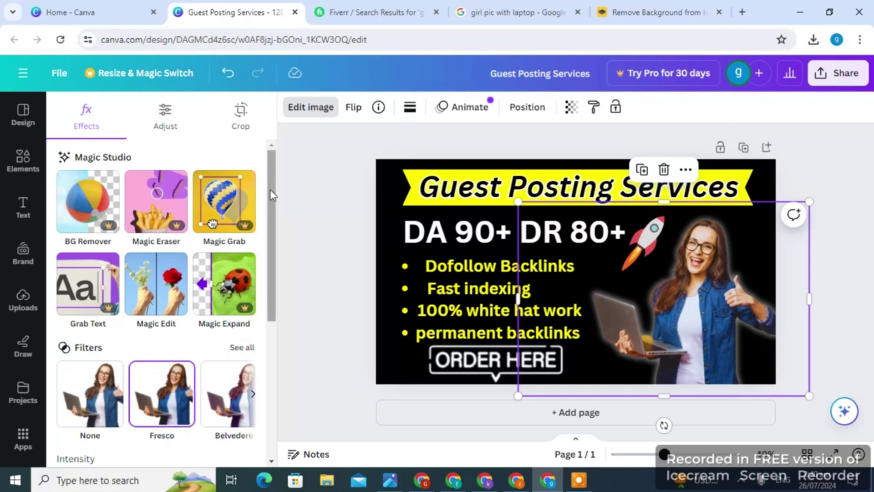
left_click_drag(270, 191, 278, 277)
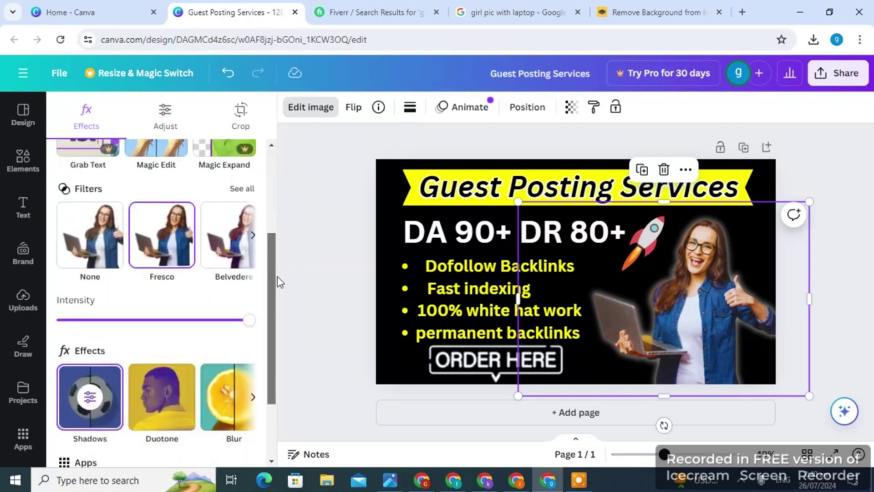
left_click(220, 401)
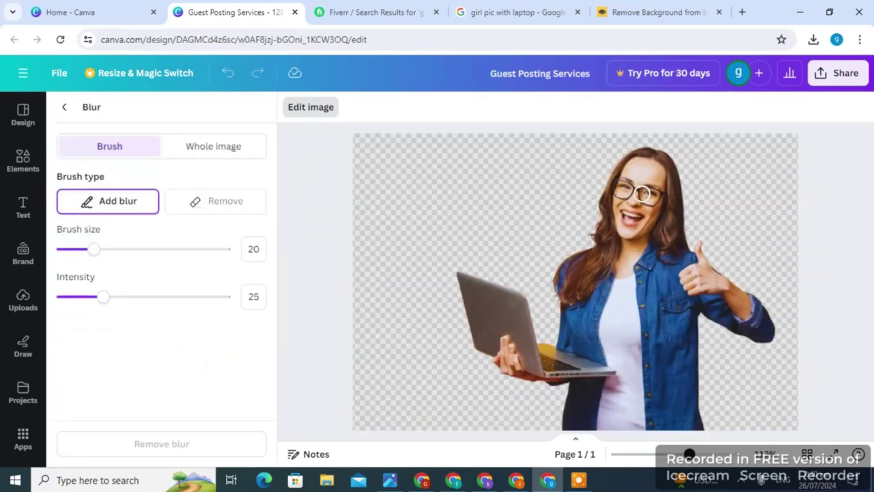
mouse_move(660, 169)
left_mouse_down()
mouse_move(636, 162)
mouse_move(619, 180)
mouse_move(619, 217)
mouse_move(634, 226)
mouse_move(650, 208)
mouse_move(656, 179)
mouse_move(632, 176)
mouse_move(641, 200)
mouse_move(635, 223)
mouse_move(634, 198)
mouse_move(650, 172)
mouse_move(665, 170)
mouse_move(654, 218)
mouse_move(626, 239)
mouse_move(623, 210)
mouse_move(640, 179)
mouse_move(648, 191)
mouse_move(641, 204)
mouse_move(643, 175)
mouse_move(620, 193)
left_mouse_up()
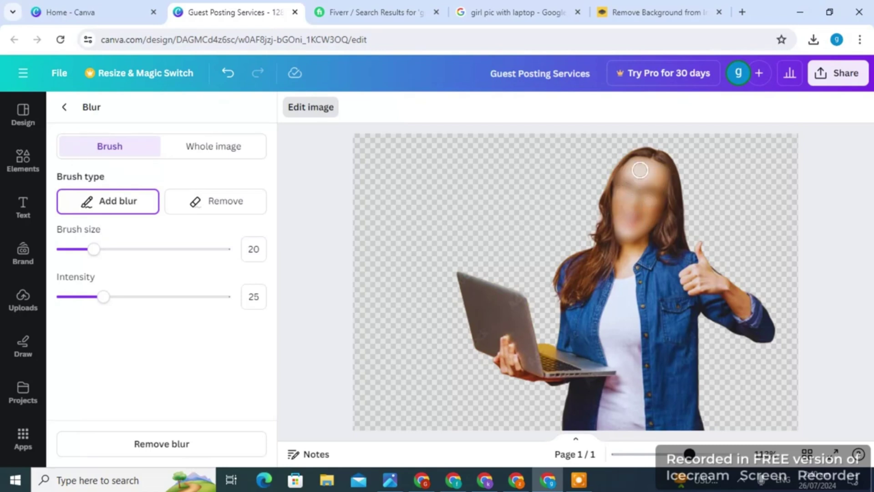
left_click(156, 449)
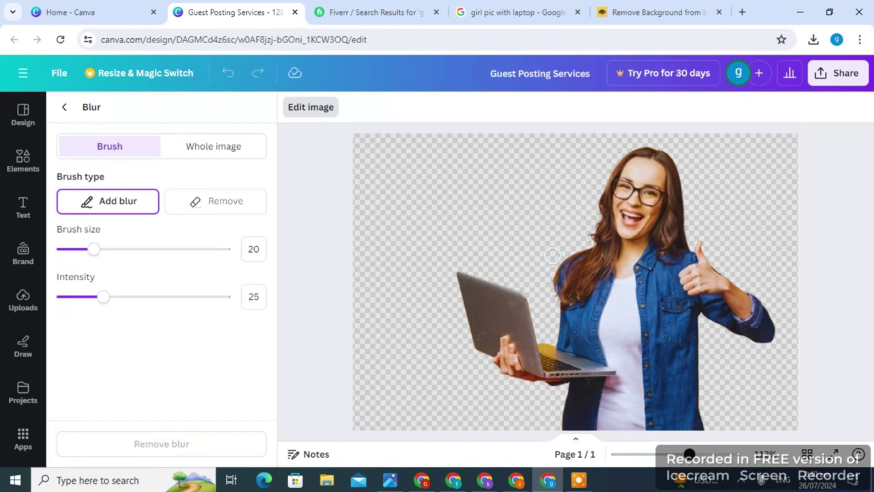
left_click(66, 108)
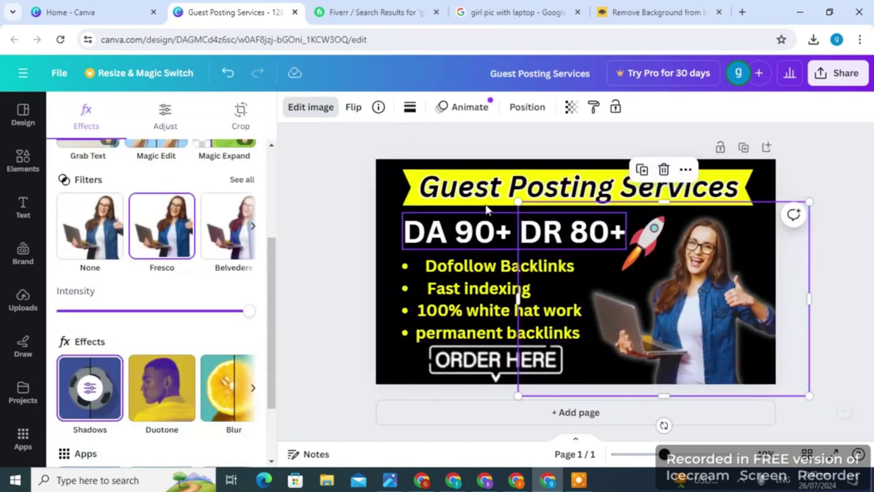
key("Escape")
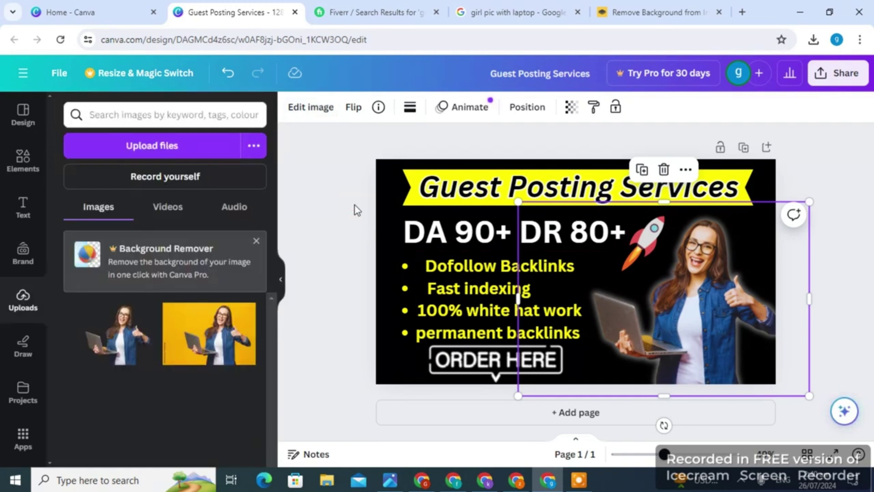
Step: Give the yellow headline banner a solid white border with a weight of 3
left_click(402, 195)
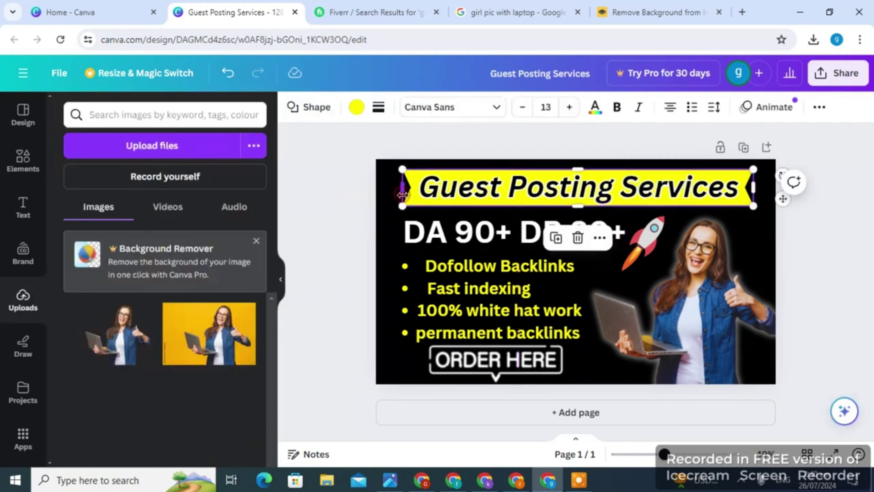
left_click(379, 107)
left_click_drag(386, 199, 391, 199)
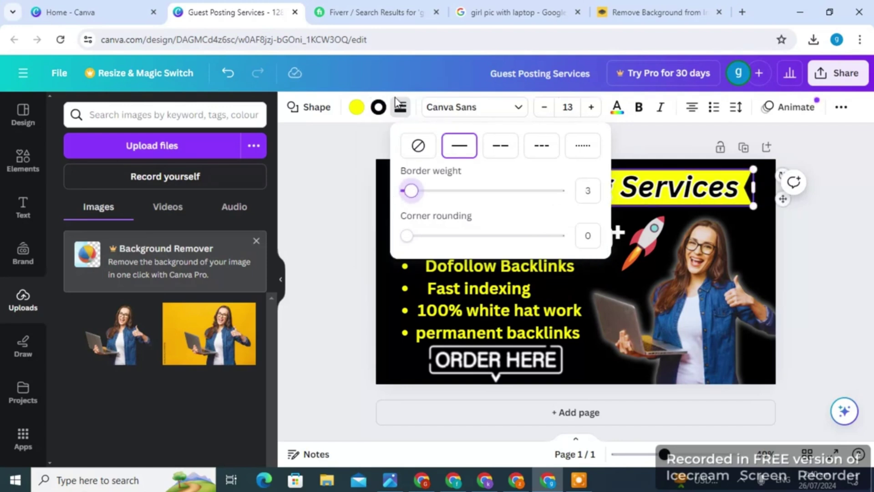
left_click(379, 107)
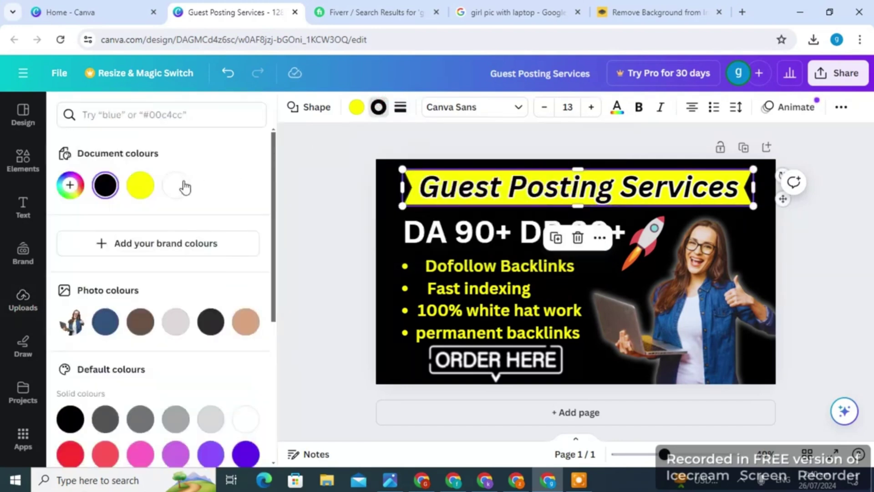
left_click(182, 186)
left_click(335, 191)
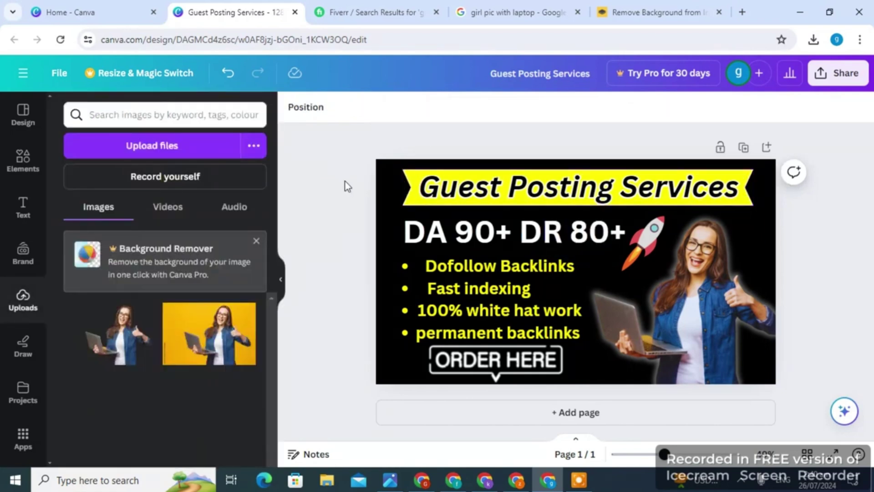
Step: Choose Canva Sans from the popular fonts for the headline banner text
left_click(403, 196)
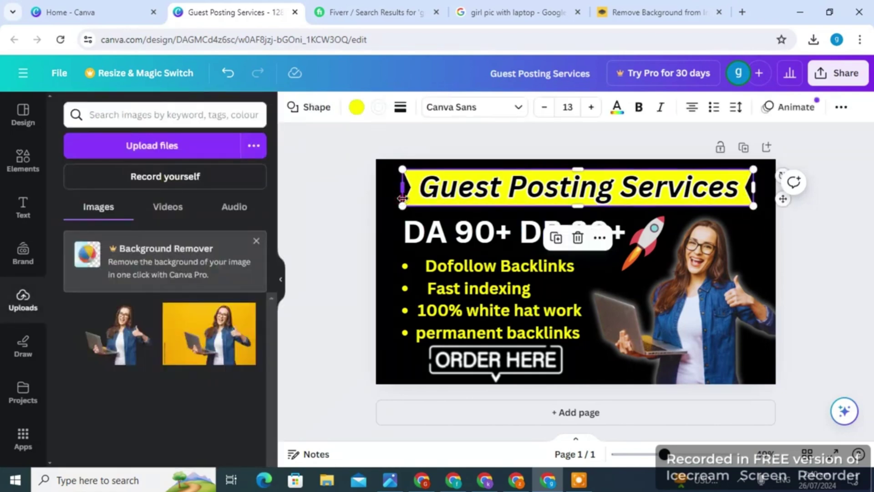
left_click(439, 109)
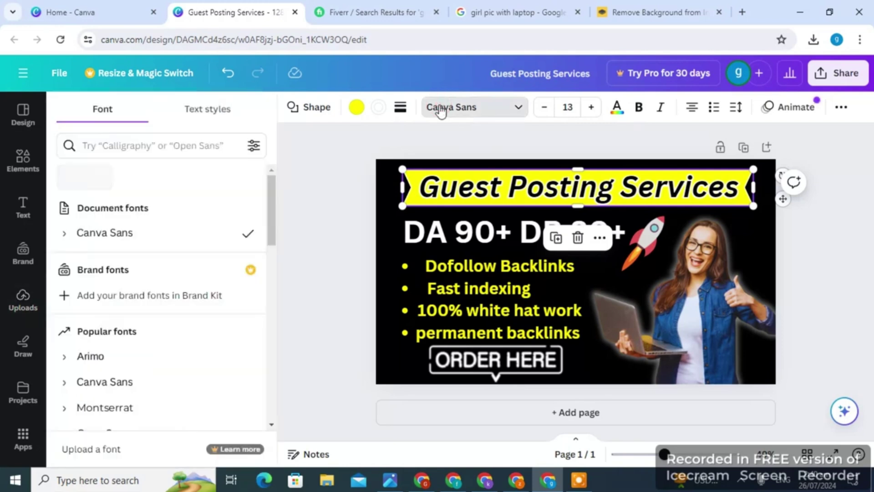
left_click(177, 384)
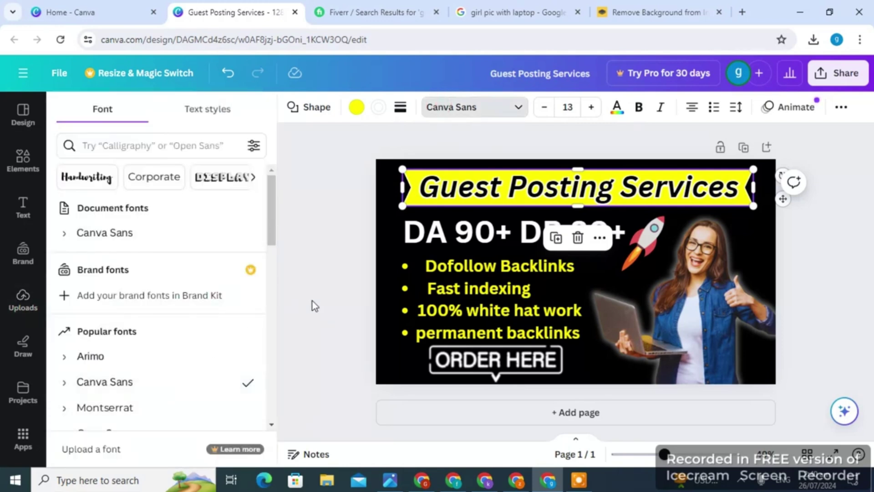
Step: View the basic animation options for the headline text and for all page elements together
key("Escape")
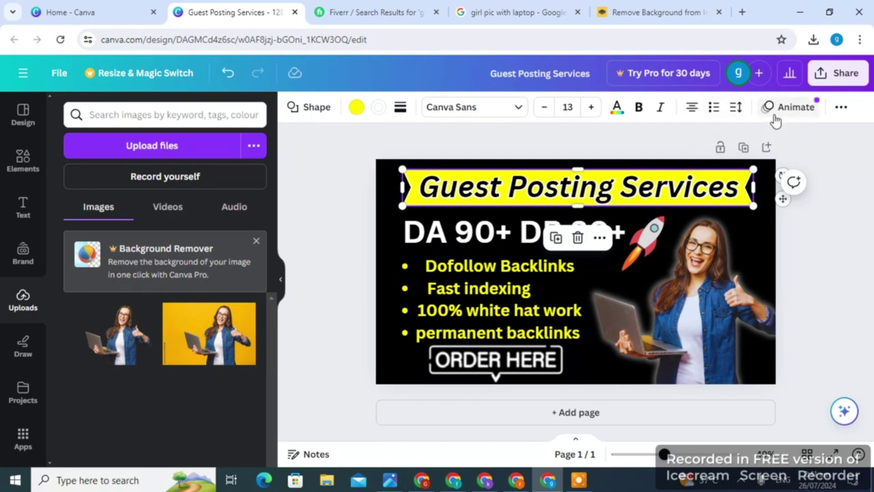
left_click(819, 290)
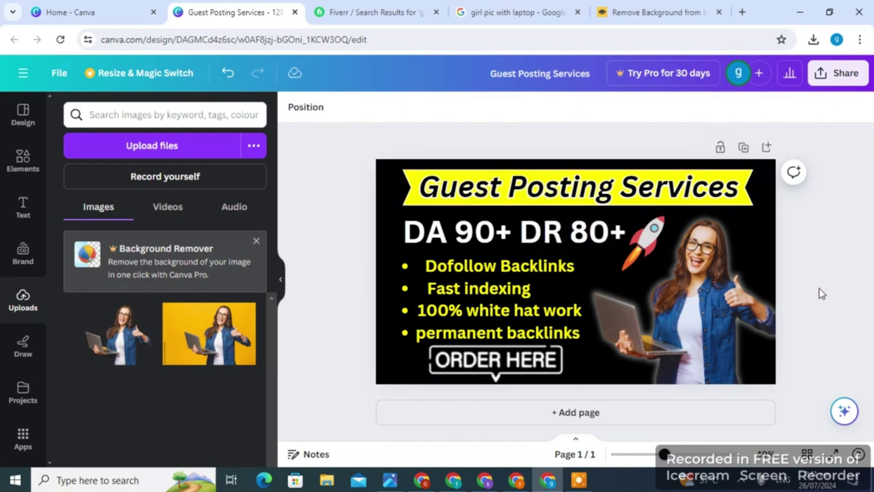
left_click(704, 206)
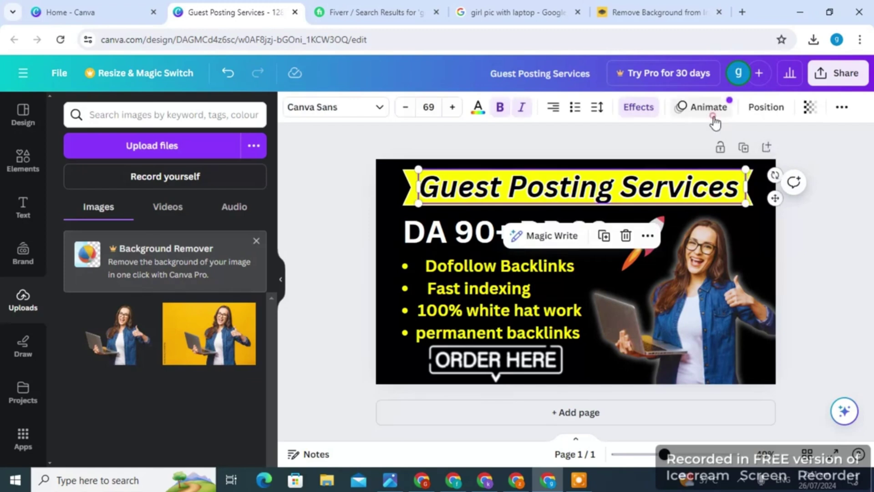
left_click(703, 107)
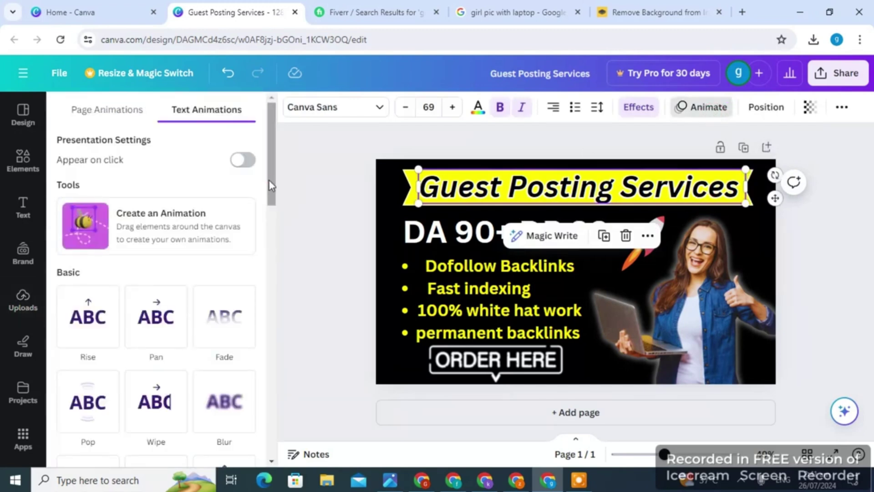
left_click_drag(269, 184, 269, 226)
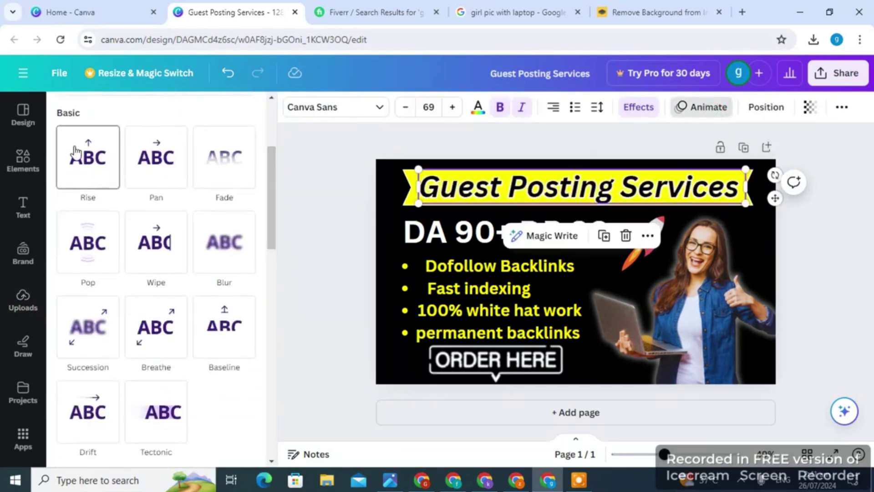
left_click_drag(336, 168, 854, 386)
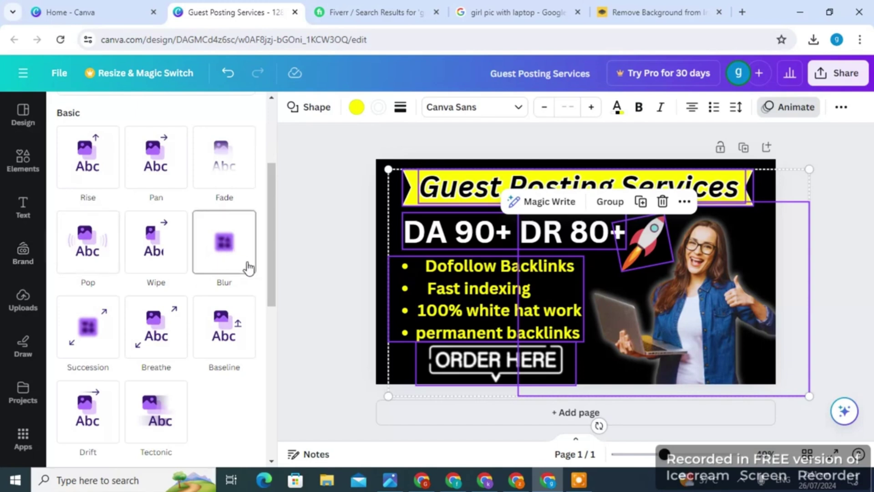
key("Escape")
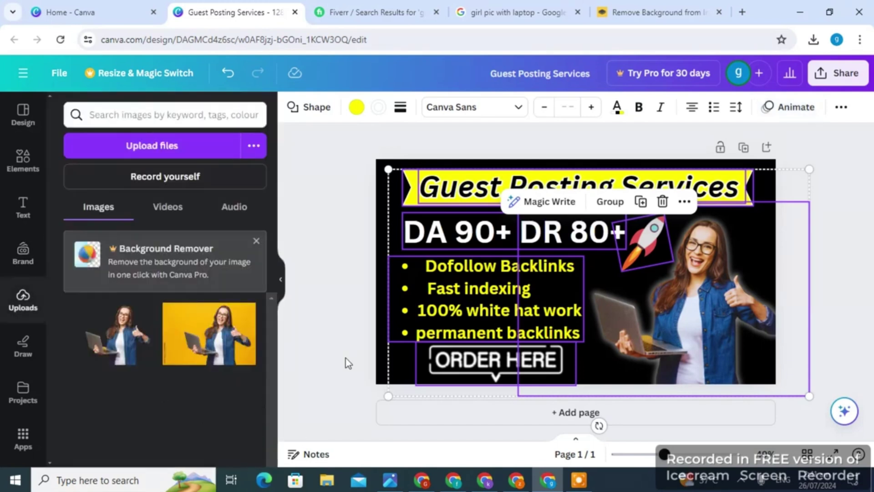
Step: Inspect the additional formatting options for all elements, plus the extra formatting and transparency options of the "DA 90+ DR 80+" text
left_click(843, 108)
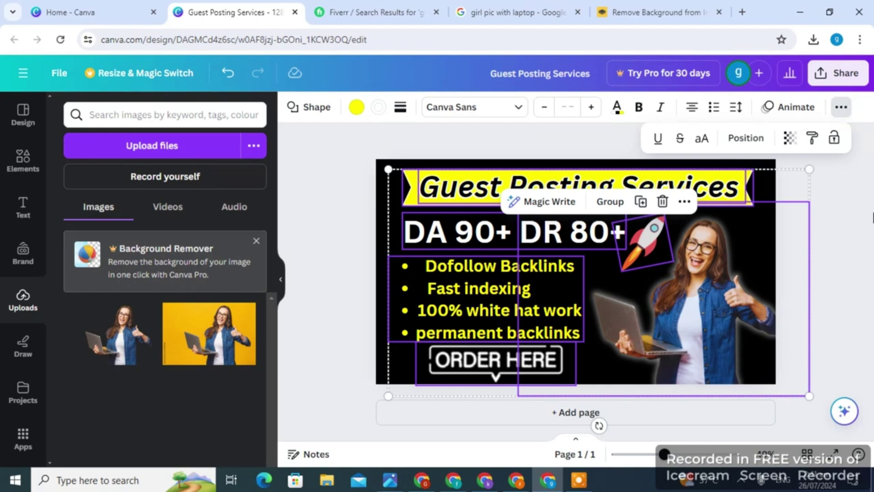
left_click(872, 218)
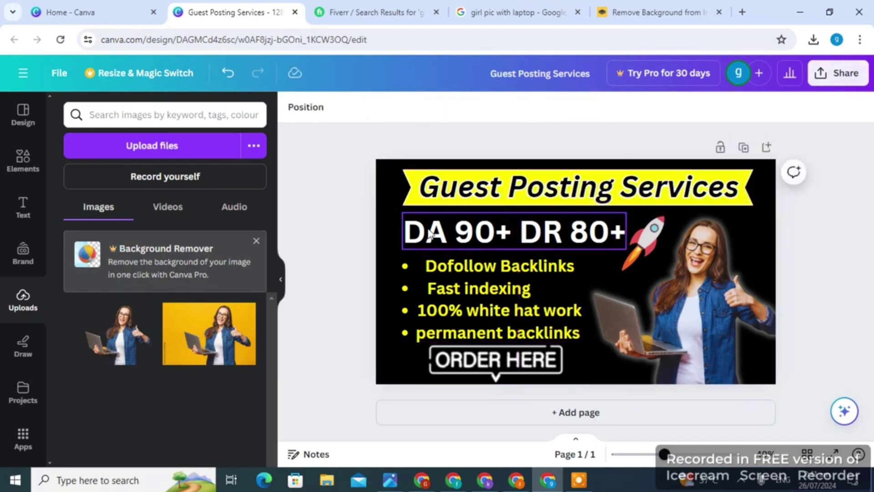
left_click(404, 217)
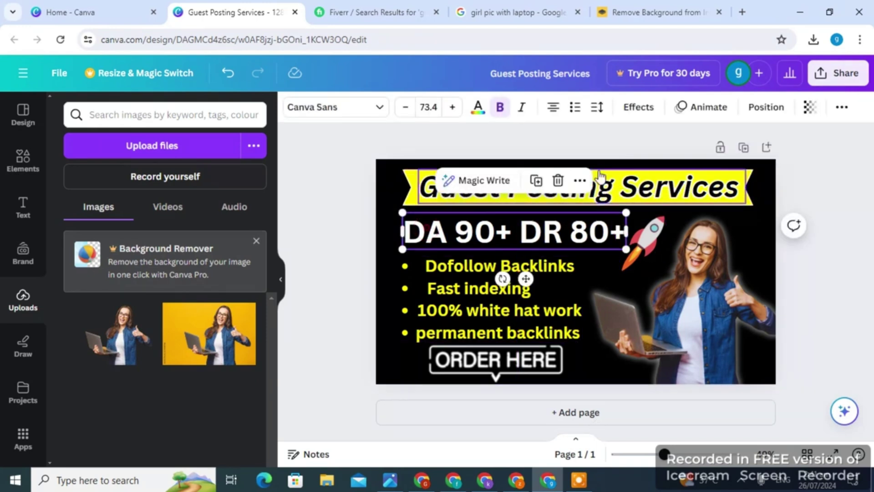
left_click(834, 110)
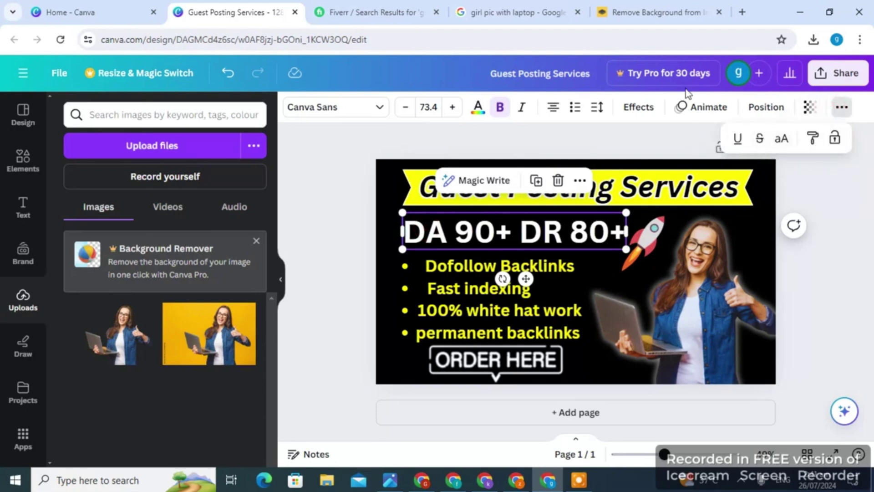
left_click(842, 107)
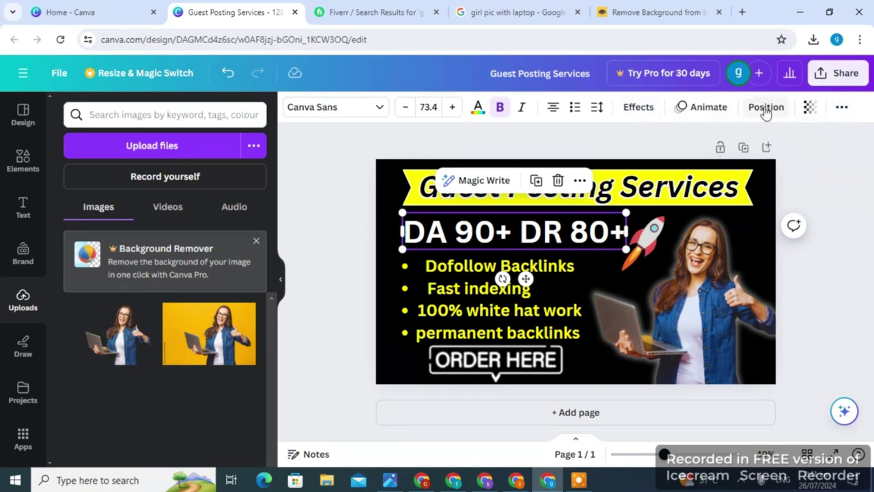
left_click(813, 112)
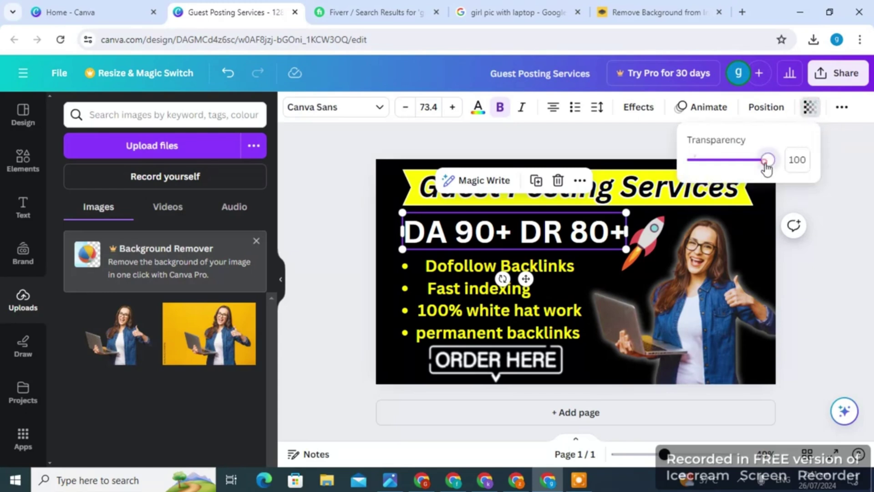
mouse_move(769, 161)
left_mouse_down()
mouse_move(705, 164)
mouse_move(776, 163)
left_mouse_up()
left_click(310, 222)
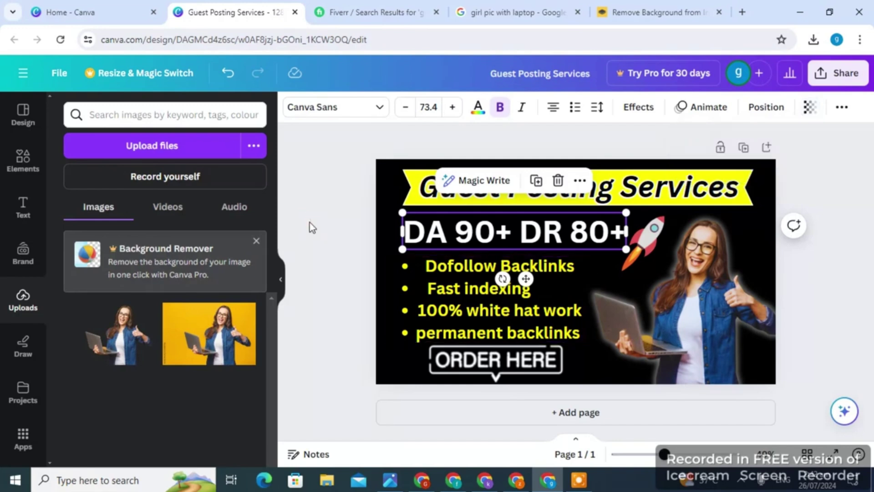
left_click(321, 228)
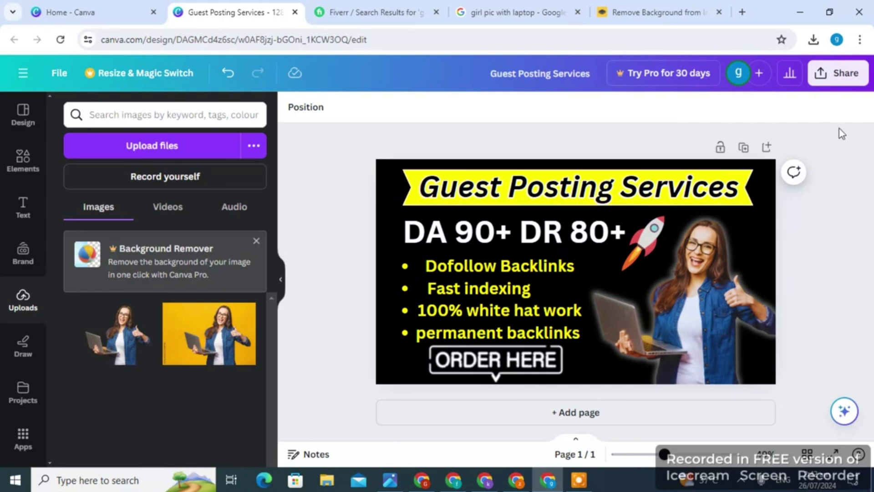
Step: Download the finished thumbnail as a PNG at 1,280 × 720 px
left_click(840, 86)
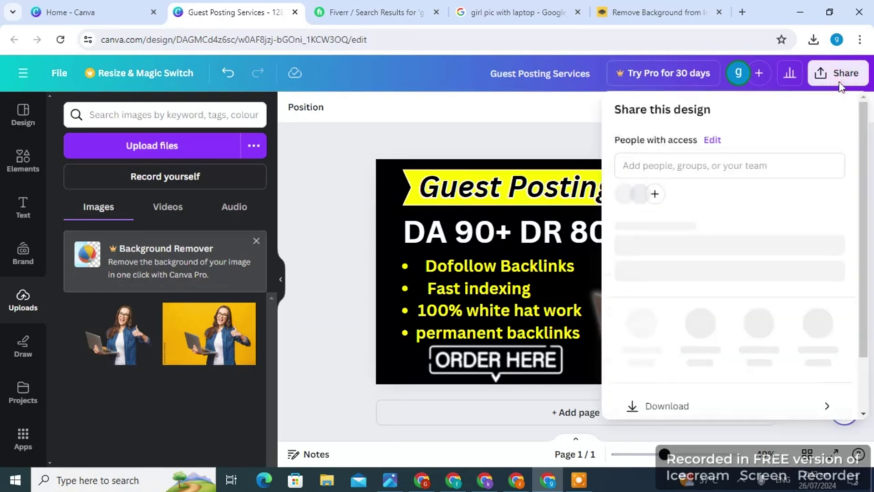
scroll(865, 154, "down", 2)
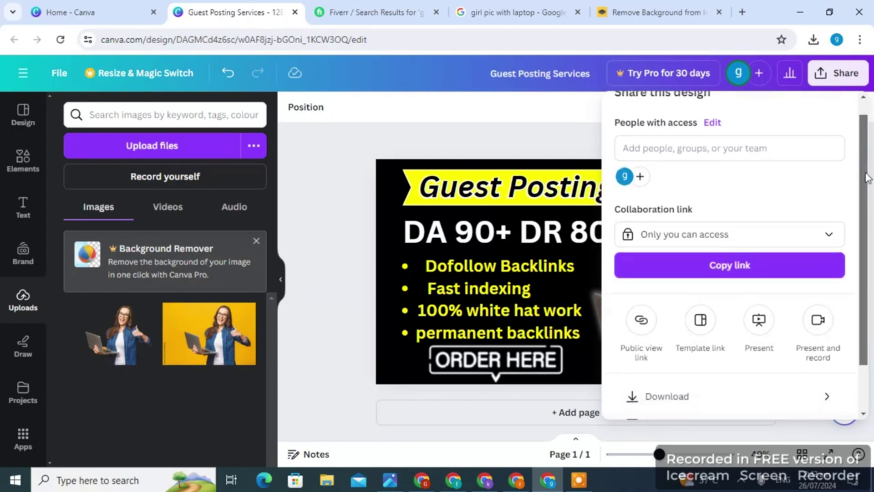
left_click(681, 339)
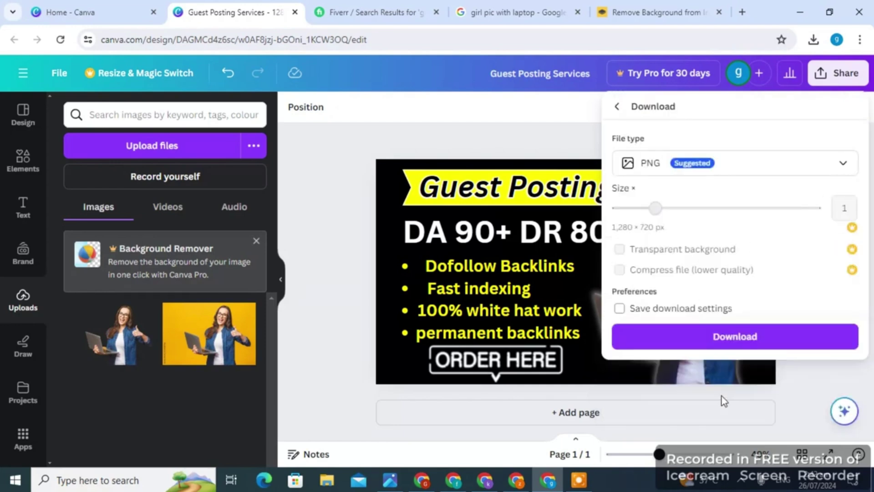
left_click(734, 340)
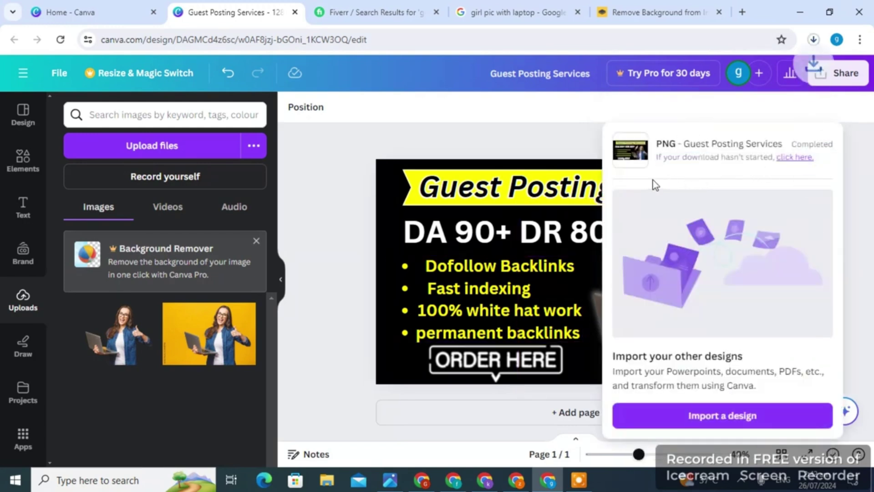
Step: Open the downloaded Guest Posting Services.png from the Downloads folder and view it in a maximized image viewer
left_click(813, 40)
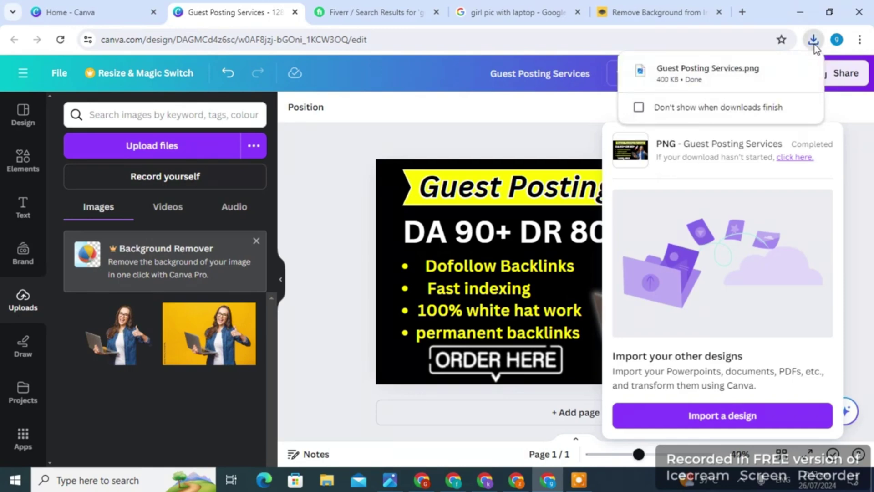
left_click(776, 71)
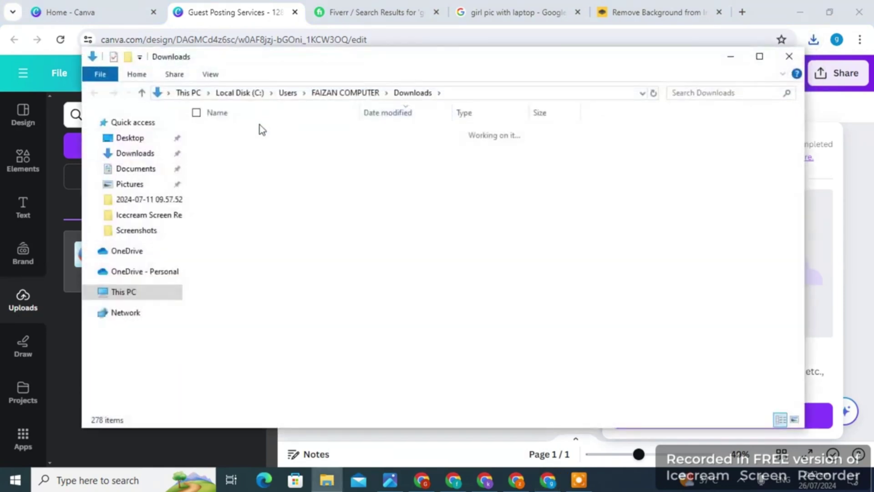
double_click(244, 150)
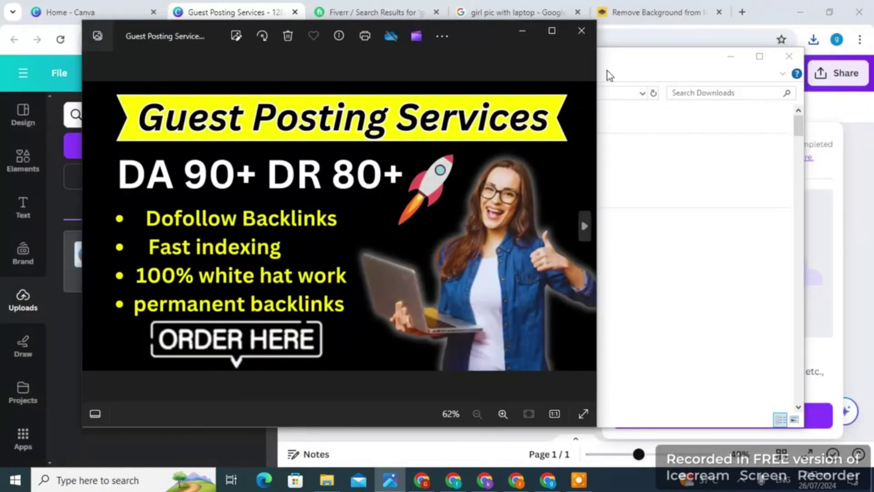
left_click(553, 29)
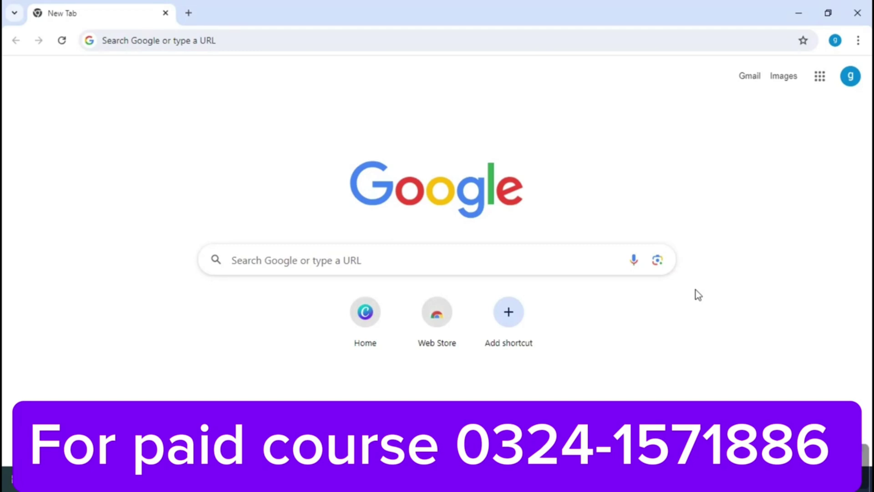
Step: Open the Canva home page from the new browser tab and search for "juice"
left_click(355, 305)
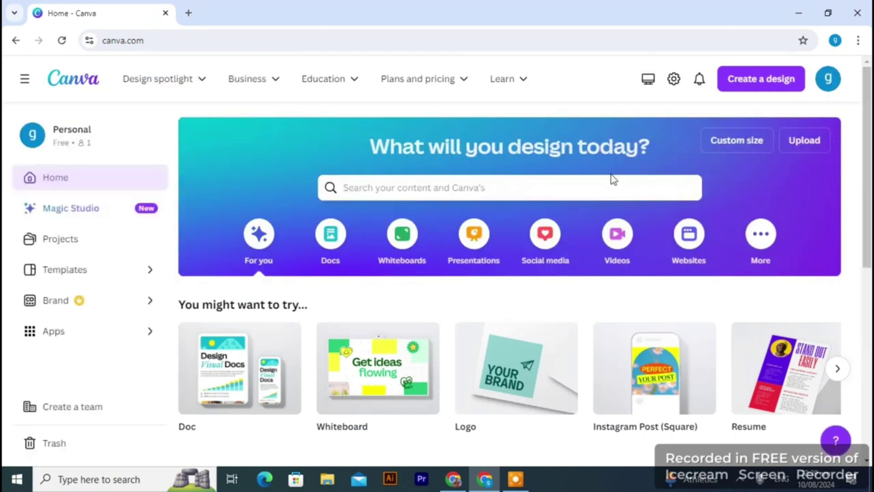
left_click(596, 190)
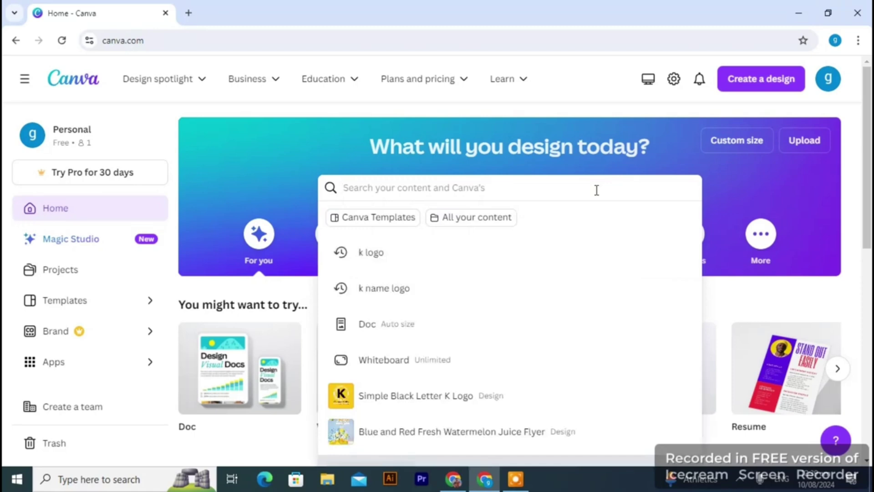
type("juice")
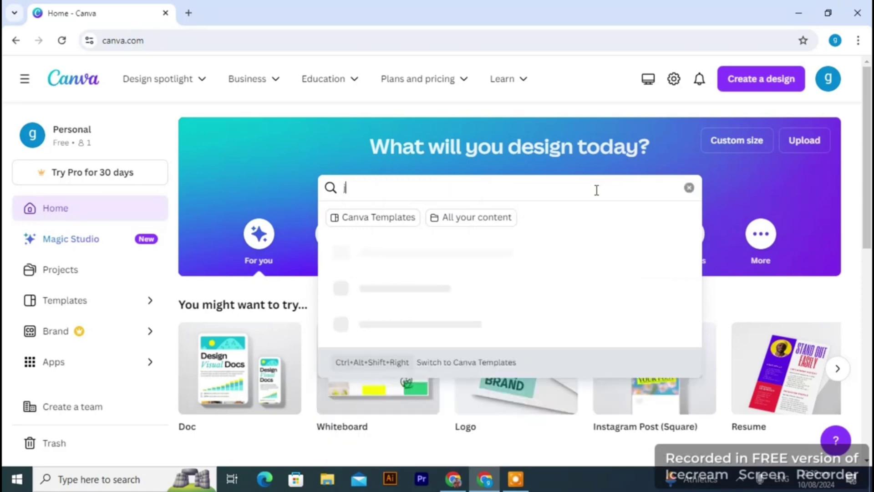
left_click(546, 248)
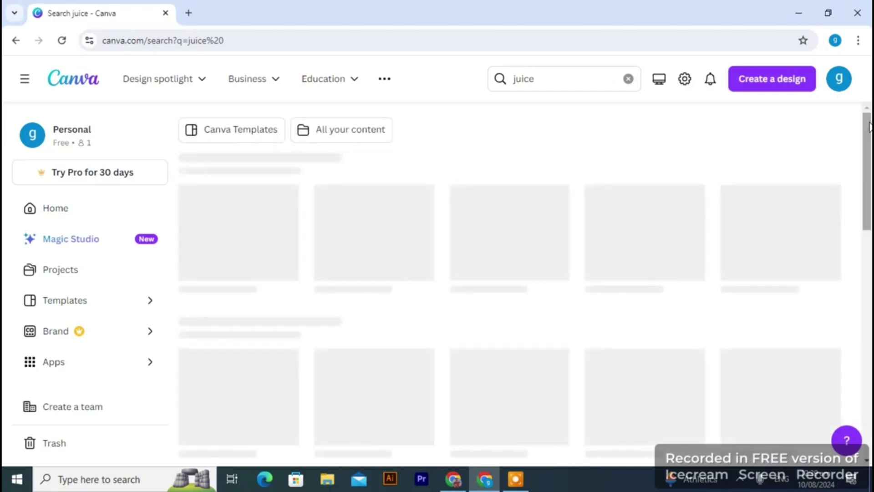
Step: Open the Blue and Red Fresh Watermelon Juice Flyer template from the search results for customizing
left_click_drag(870, 128, 868, 273)
scroll(266, 292, "down", 10)
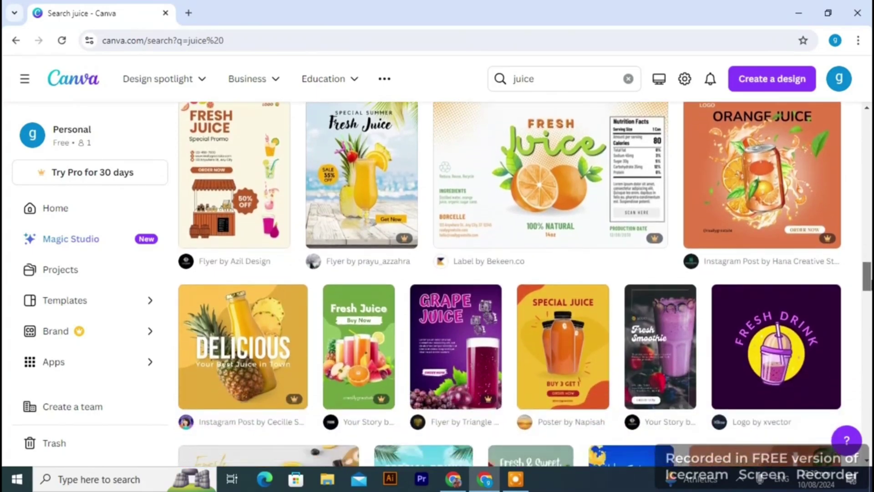
left_click(479, 263)
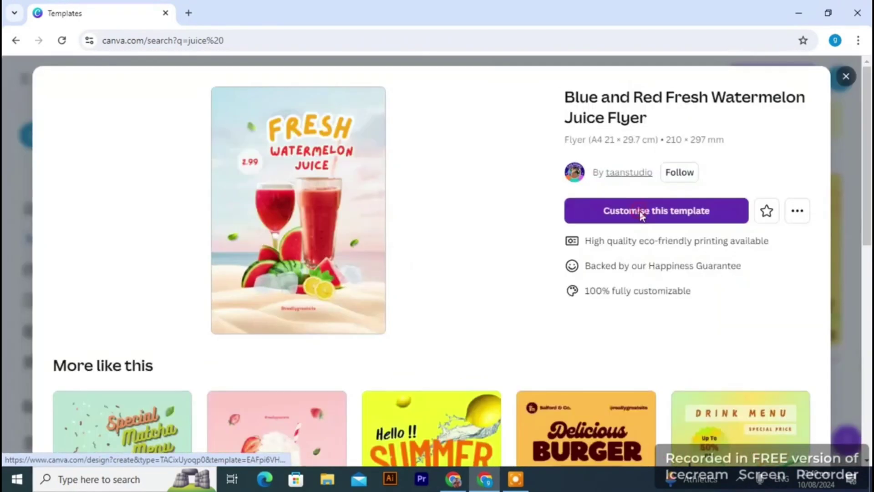
left_click(642, 215)
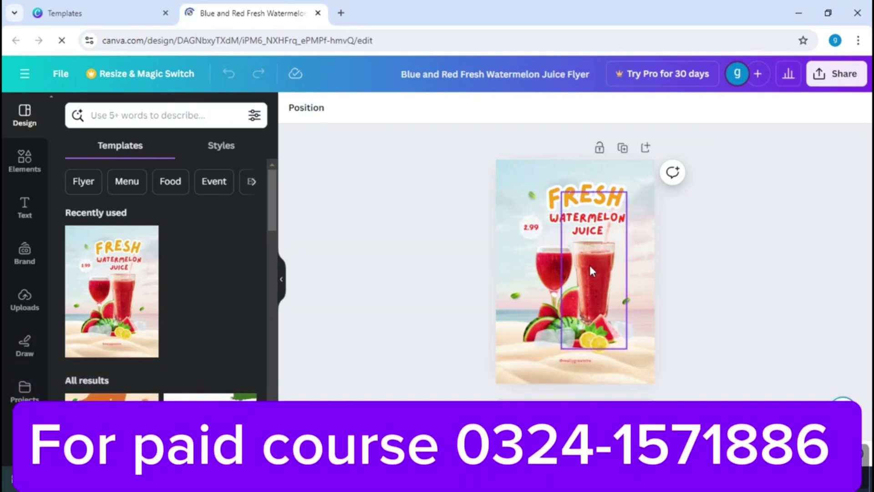
left_click(590, 267)
left_click(546, 265)
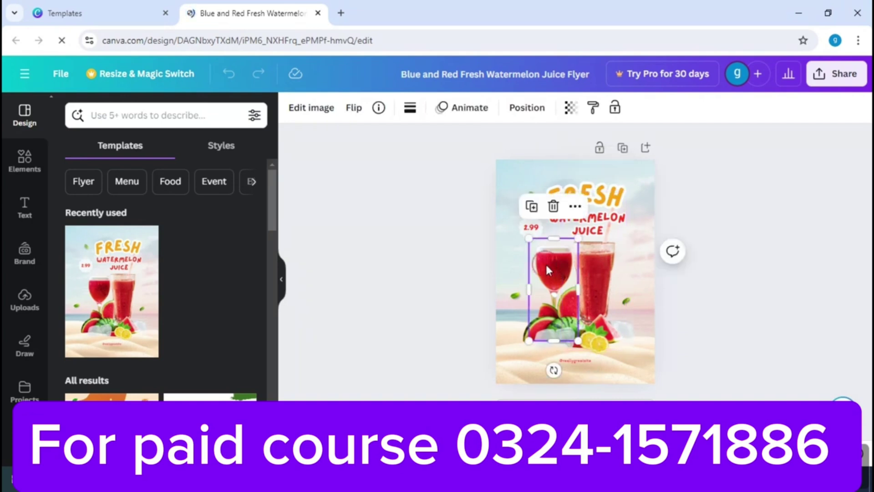
left_click(592, 224)
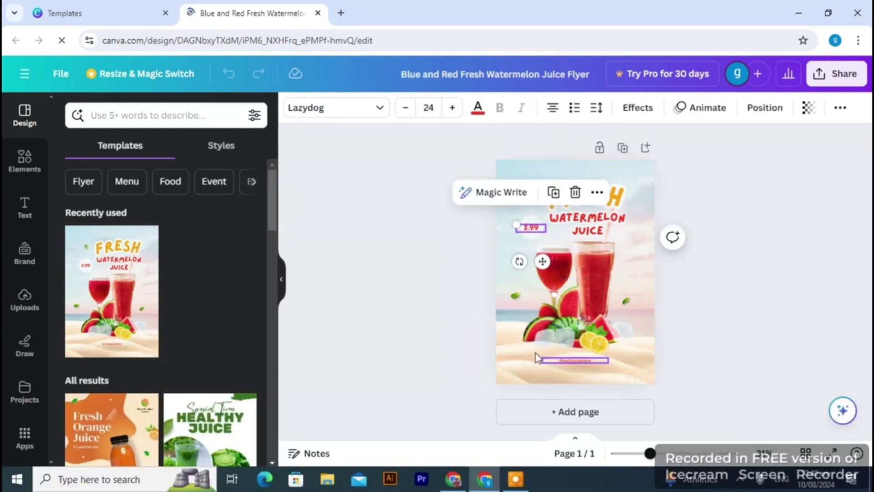
Step: Delete the small bottom text line, the ice cubes beside the lemons, the lemon slices and the watermelon pieces from the flyer
left_click(584, 362)
left_click(619, 326)
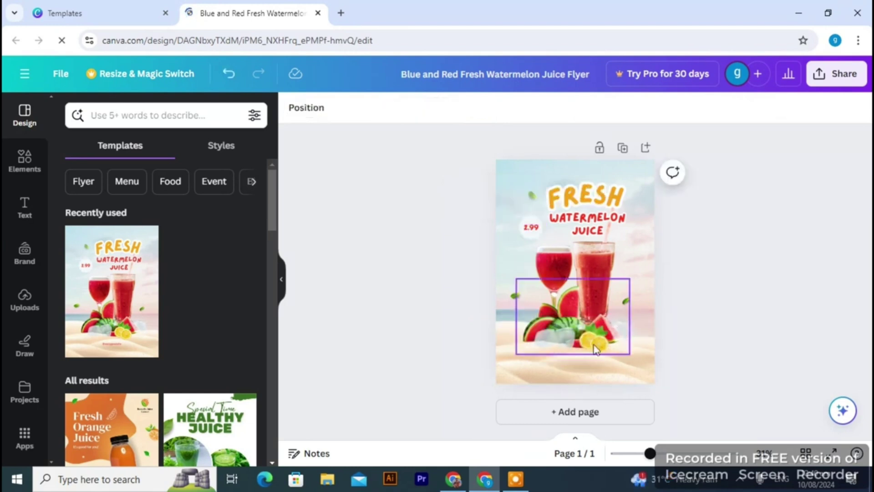
left_click(582, 351)
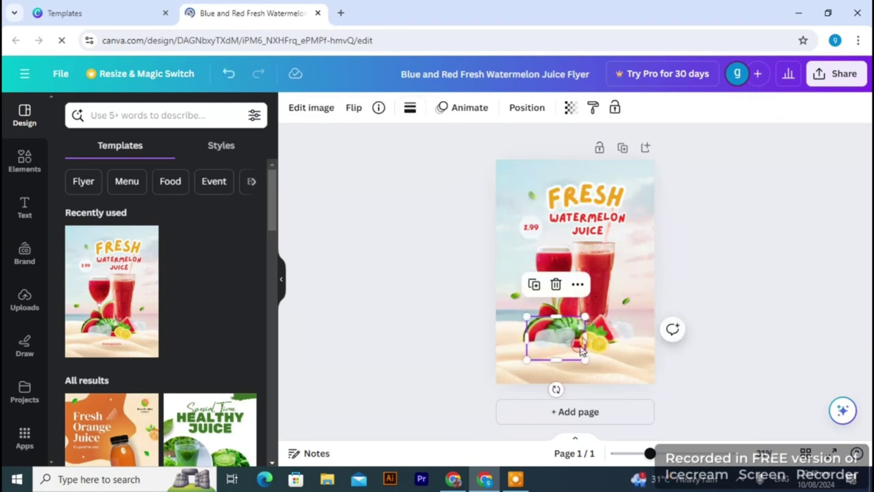
left_click(555, 286)
left_click(595, 350)
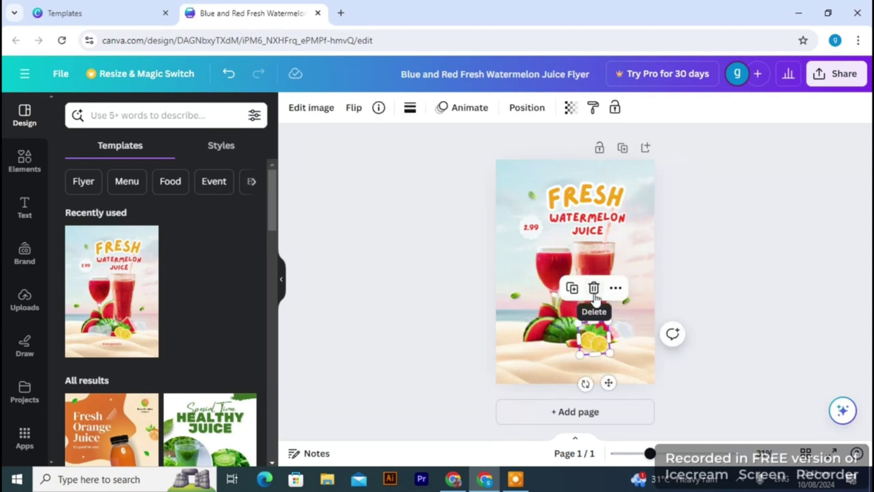
left_click(593, 287)
left_click(555, 336)
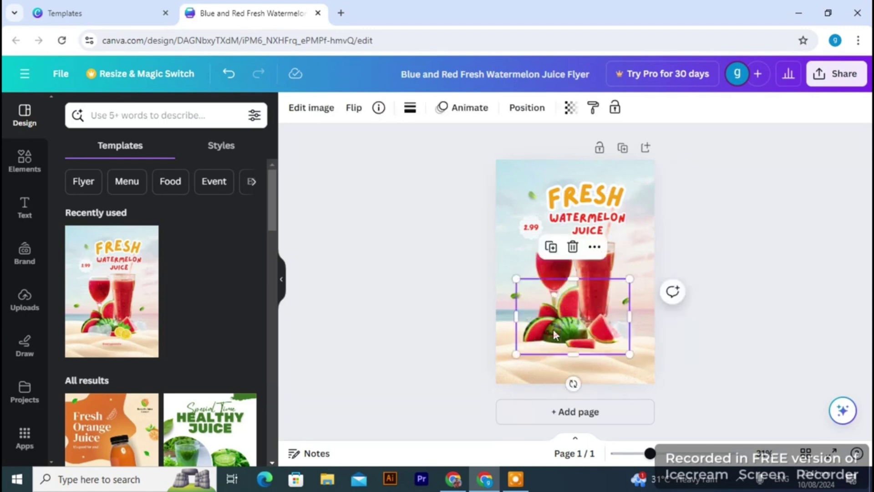
left_click(573, 247)
Step: Delete the tall juice glass, the "WATERMELON JUICE" text and the stemmed juice glass from the flyer
left_click(563, 268)
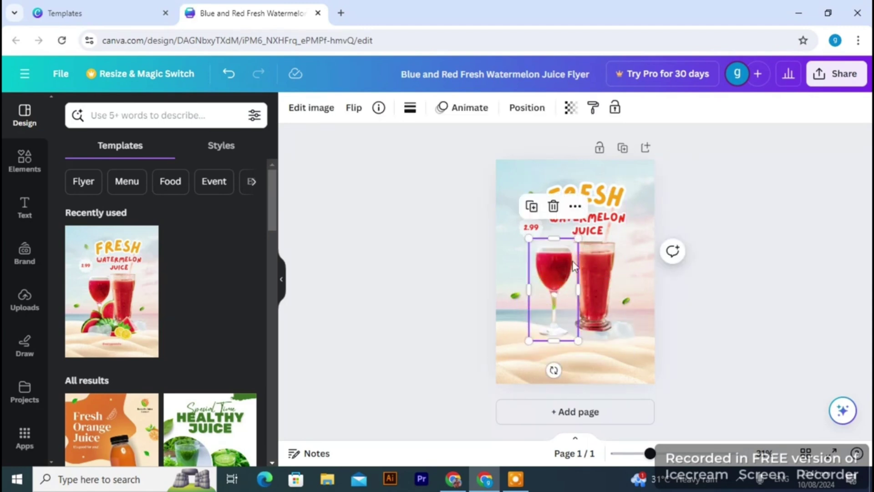
left_click(588, 267)
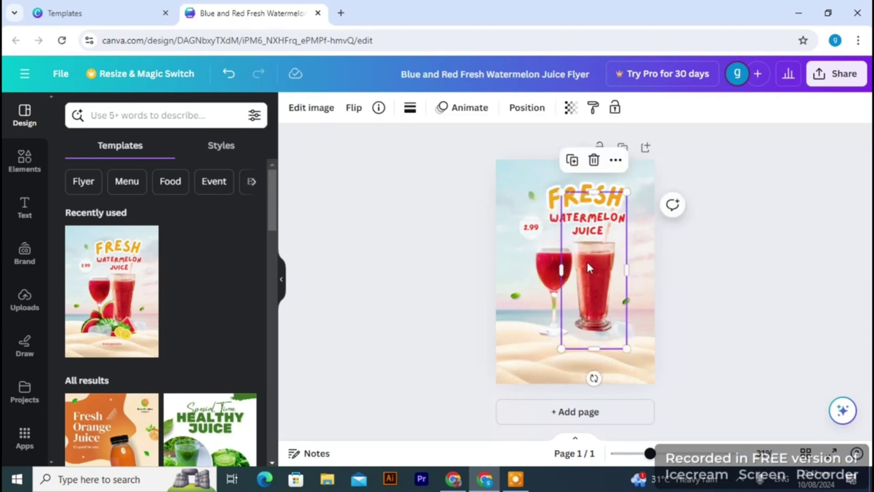
left_click(594, 160)
left_click(579, 232)
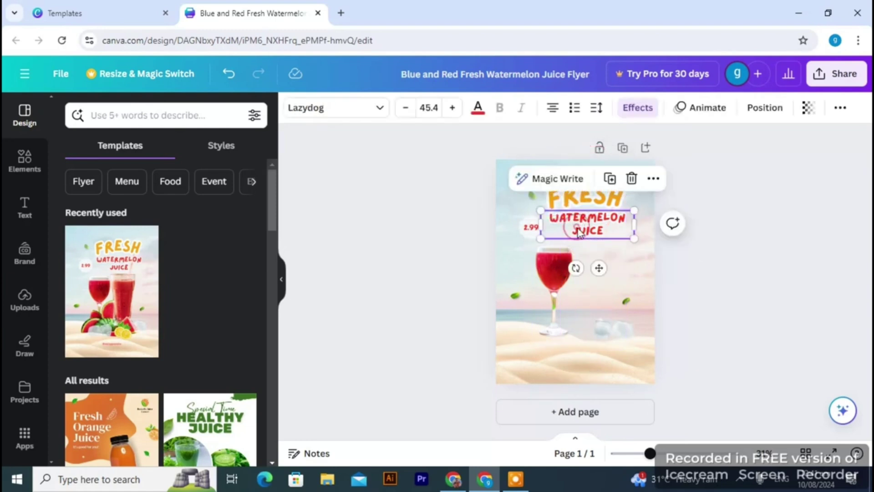
left_click(632, 178)
left_click(558, 274)
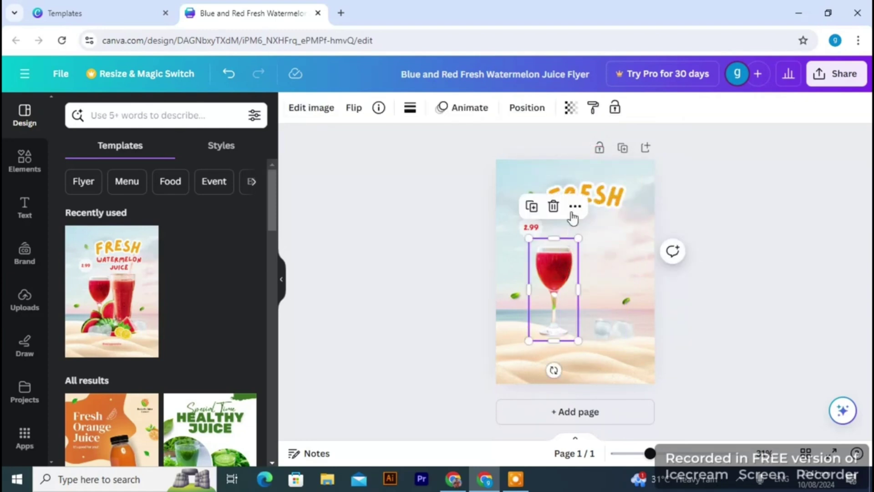
left_click(553, 206)
Step: Delete the 2.99 price text with its round badge, the leaf beside the FRESH title and the remaining ice cubes
left_click(537, 229)
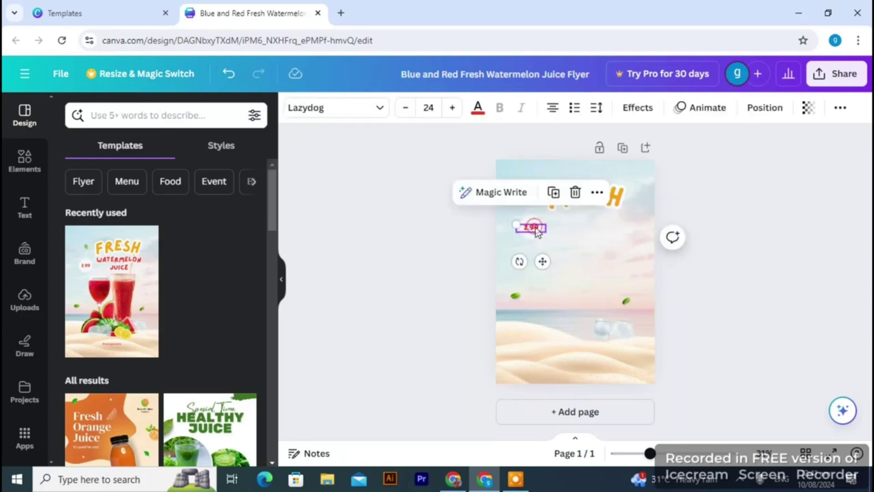
left_click(574, 195)
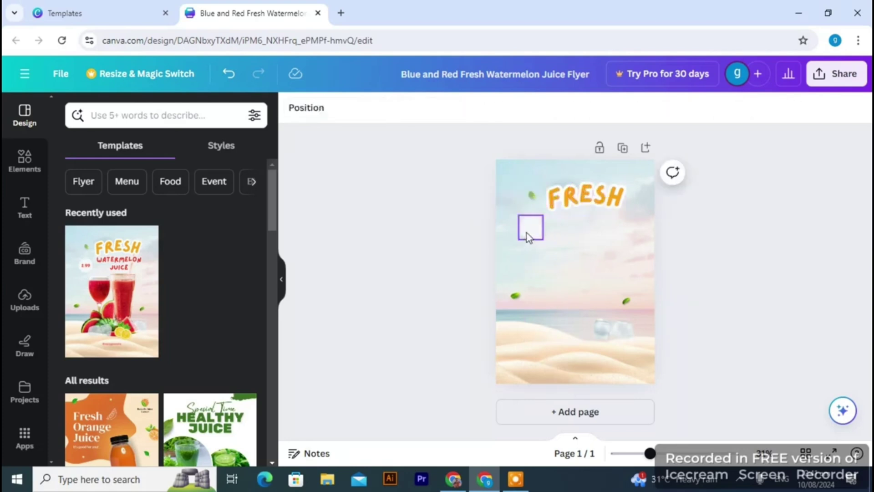
left_click(526, 232)
left_click(531, 182)
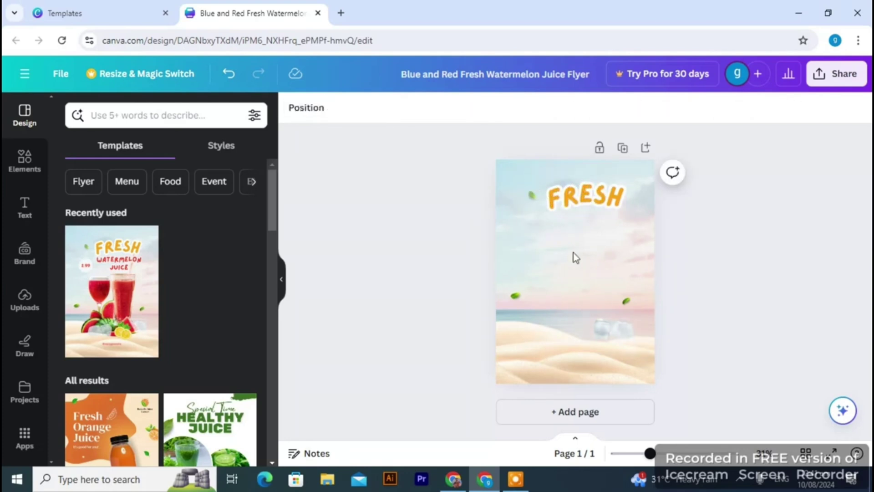
left_click(531, 199)
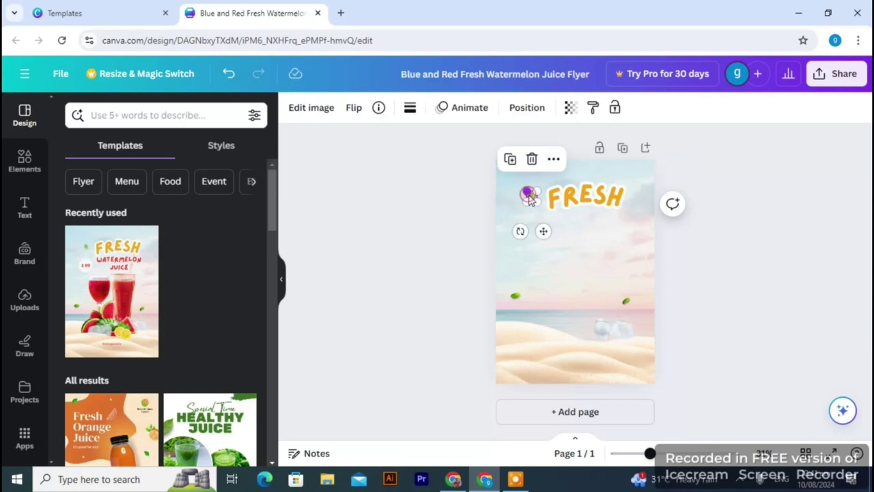
left_click(532, 158)
left_click(622, 335)
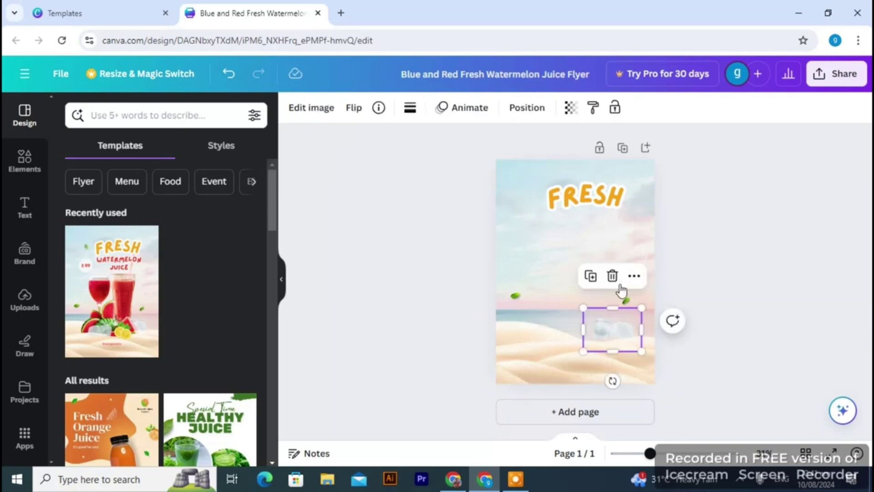
left_click(611, 275)
Step: Move the sand image slightly down and to the right along the flyer's lower edge
left_click(584, 334)
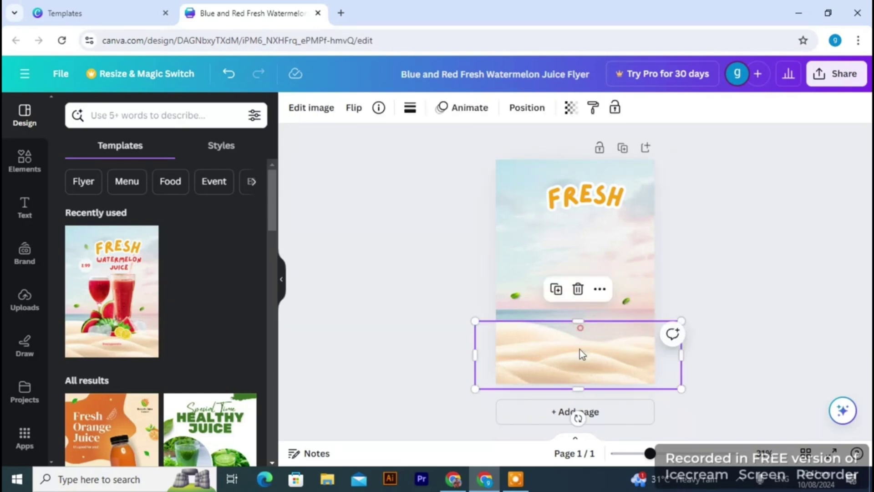
mouse_move(579, 369)
left_mouse_down()
mouse_move(599, 259)
mouse_move(537, 312)
mouse_move(591, 376)
mouse_move(572, 376)
mouse_move(580, 381)
left_mouse_up()
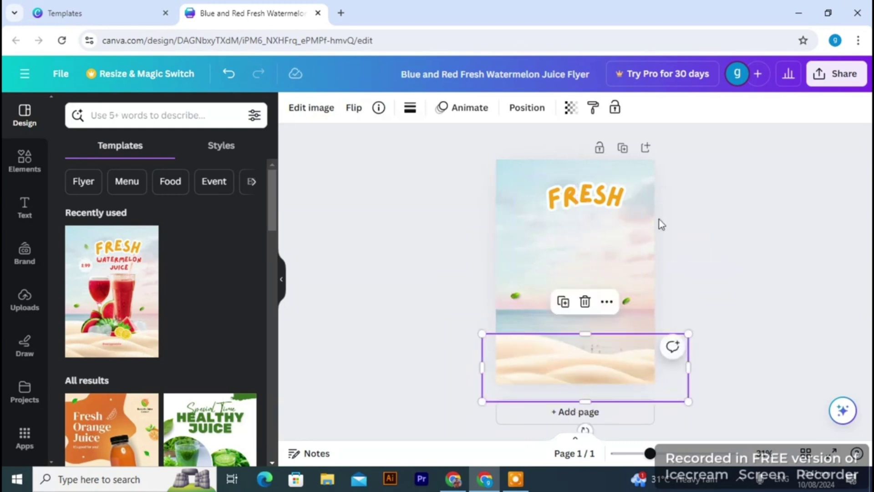
left_click(703, 206)
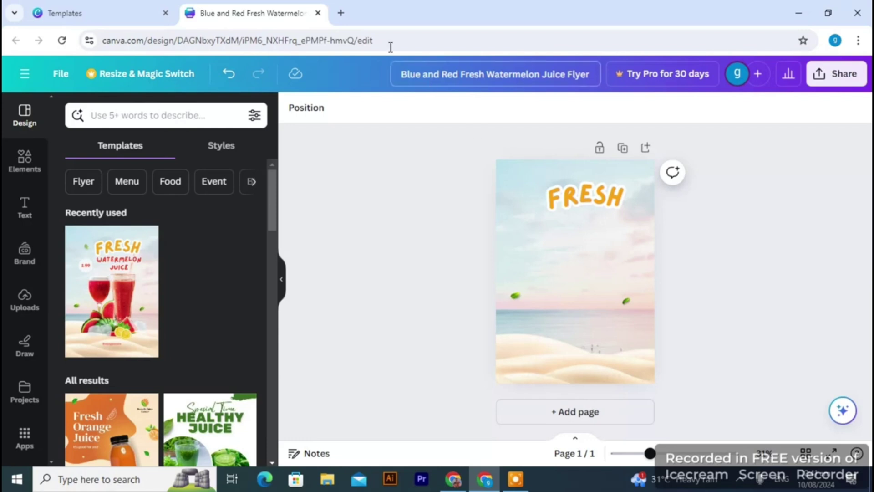
Step: Search Google Images for "mango tree" in a new browser tab and look through the pictures for a suitable mango
left_click(341, 13)
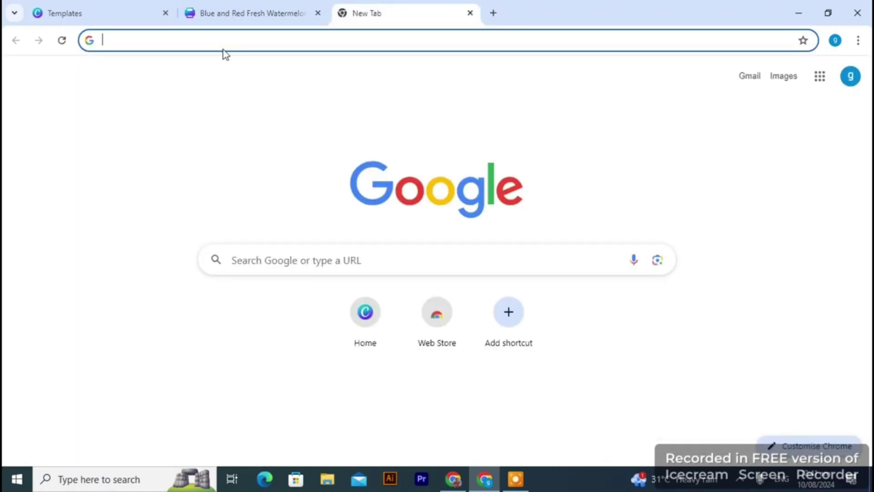
type("mango tr")
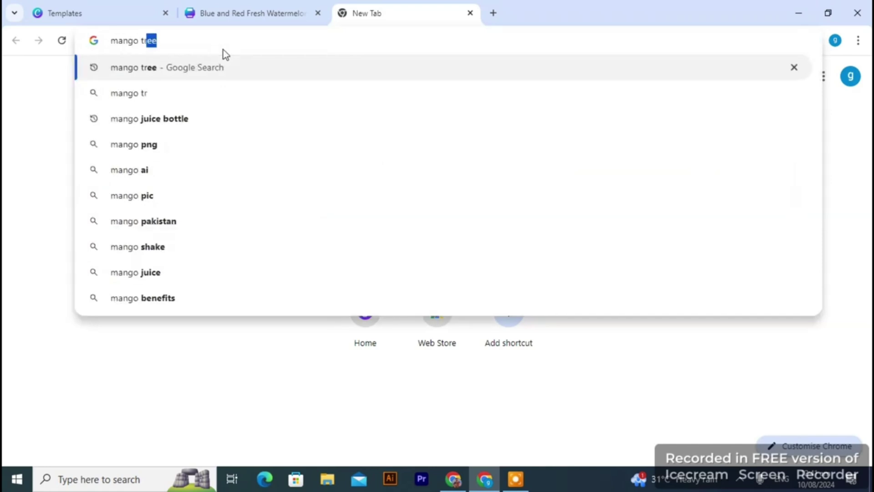
key("Return")
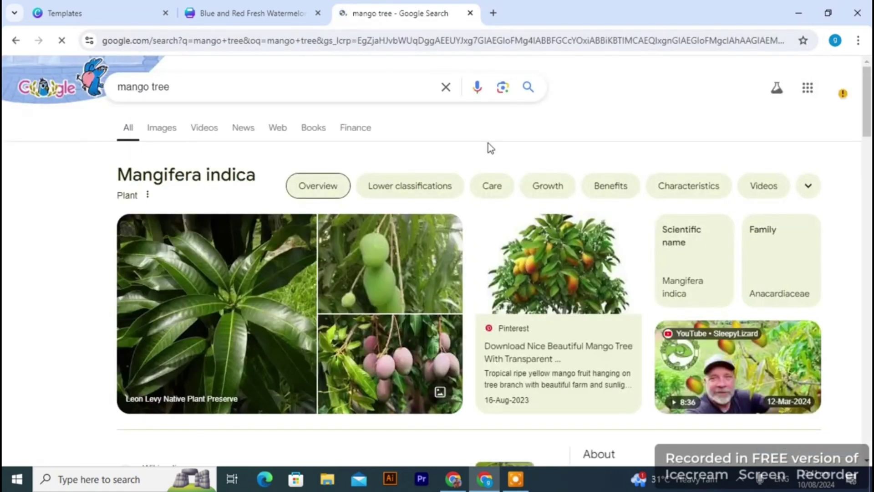
left_click(166, 135)
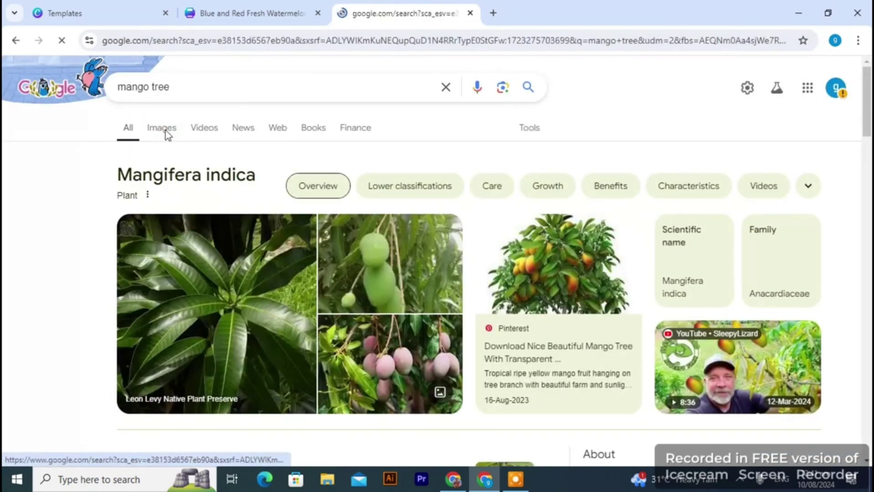
scroll(437, 260, "down", 5)
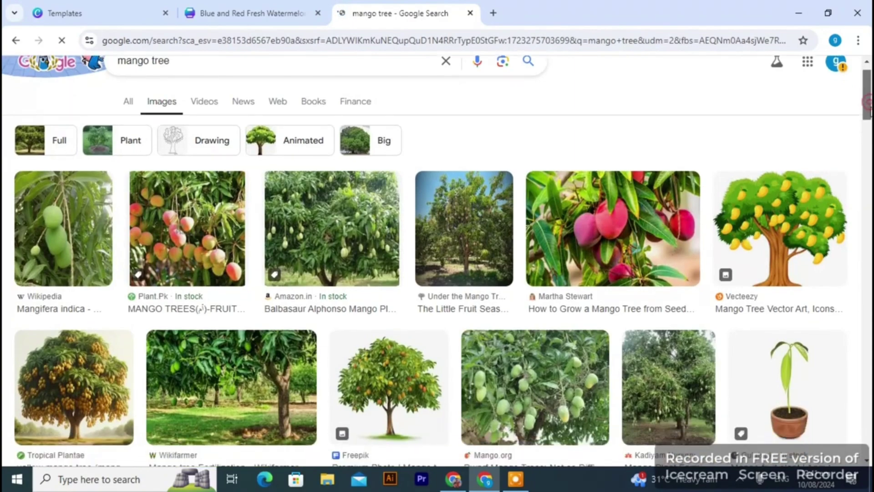
scroll(437, 260, "down", 10)
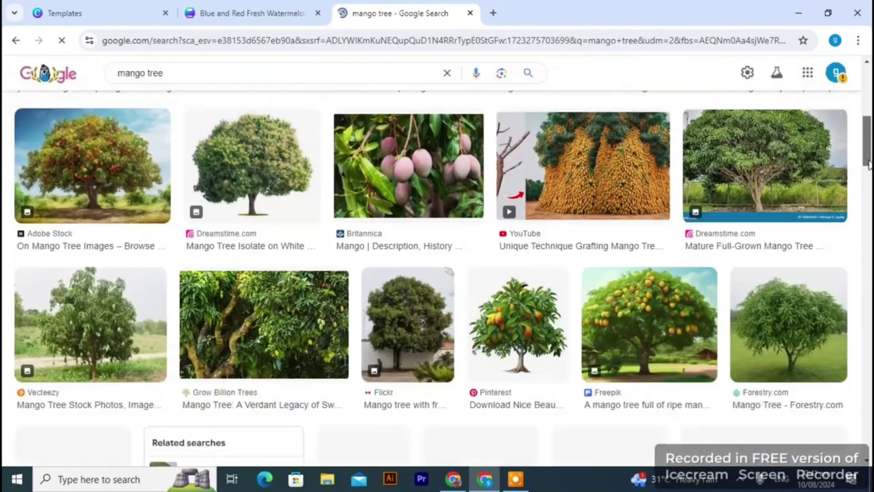
scroll(437, 259, "down", 2)
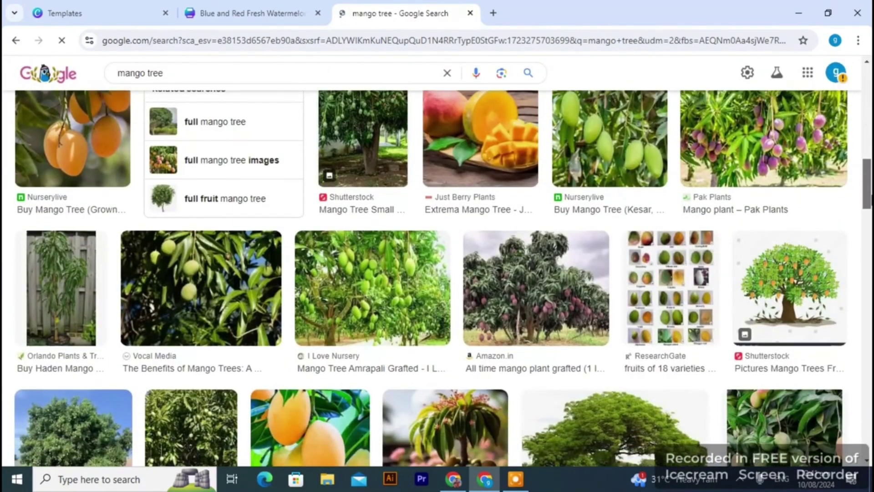
scroll(376, 365, "down", 1)
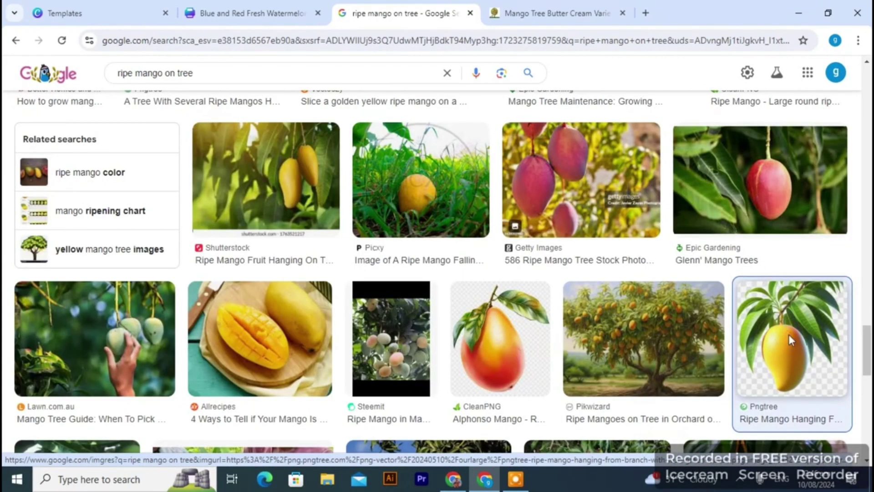
Step: Save Pngtree's picture of a ripe mango hanging from a leafy branch to the Downloads folder as a PNG image
left_click(789, 339)
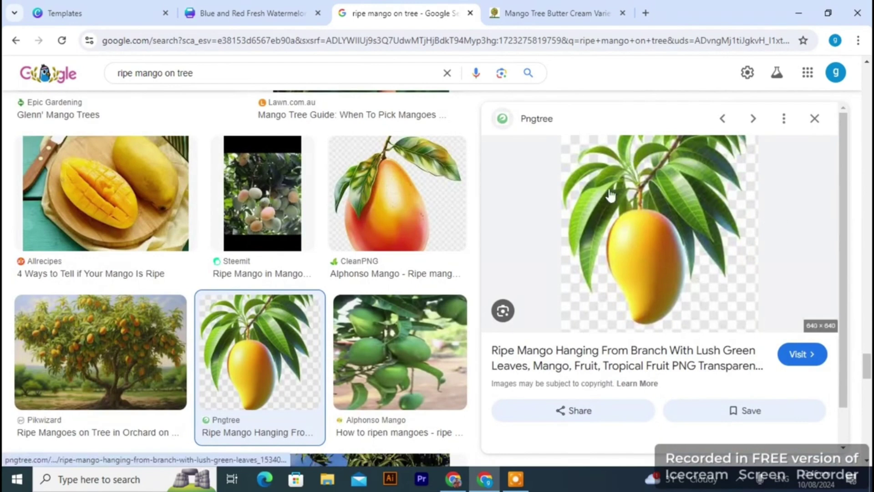
right_click(621, 165)
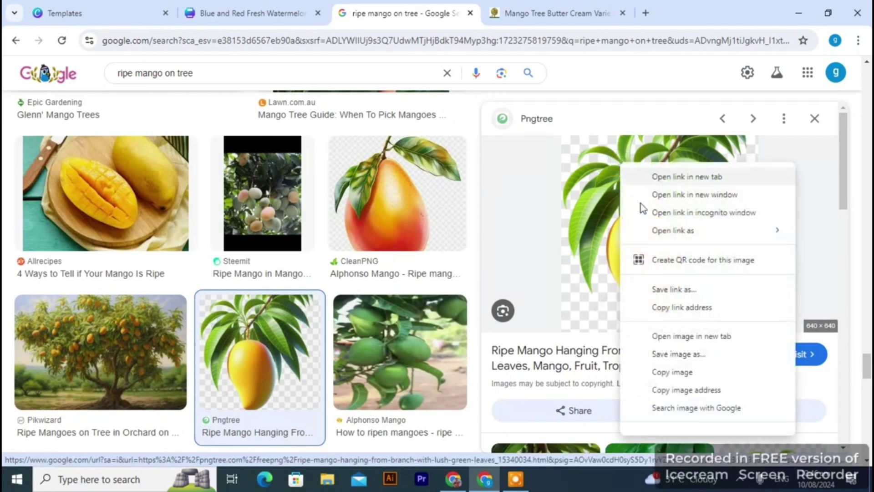
left_click(676, 354)
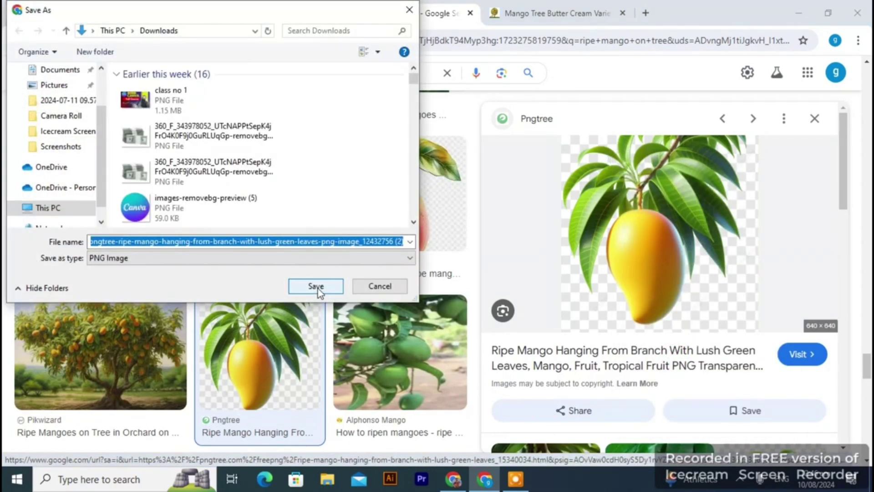
left_click(316, 287)
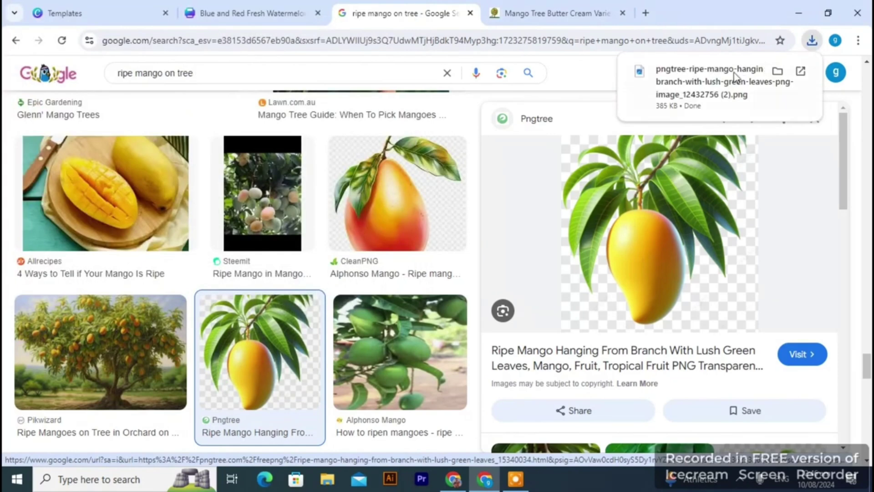
Step: Open the downloaded mango PNG from the Downloads folder to check its background, and close the viewer and folder
left_click(779, 73)
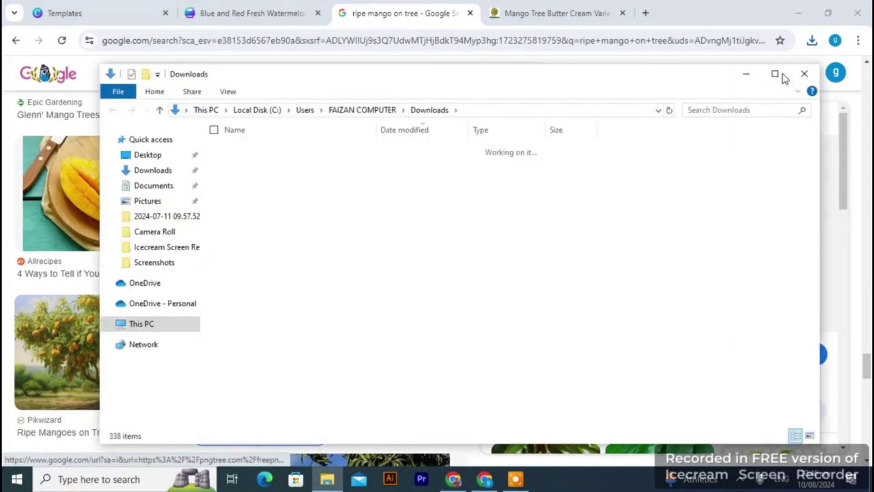
double_click(448, 168)
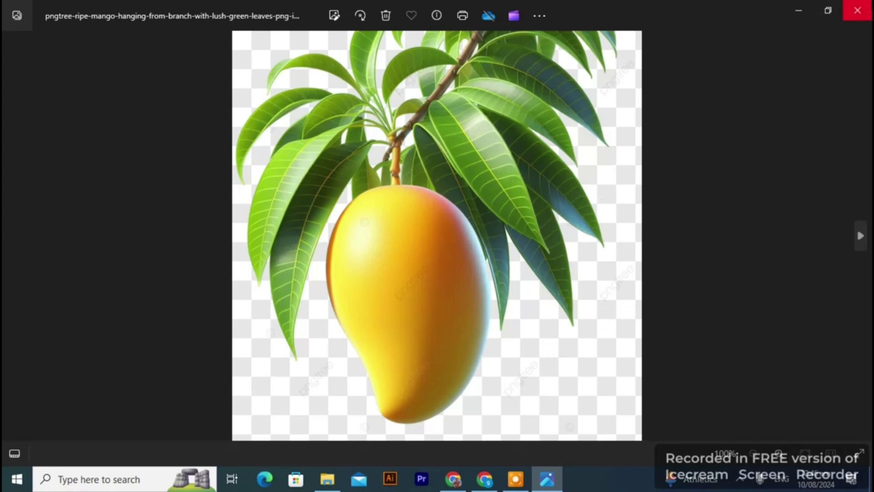
left_click(858, 10)
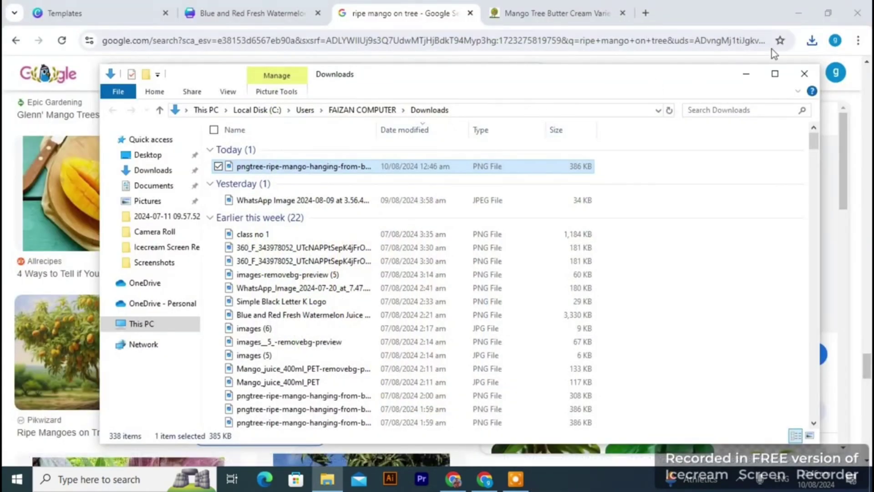
left_click(804, 74)
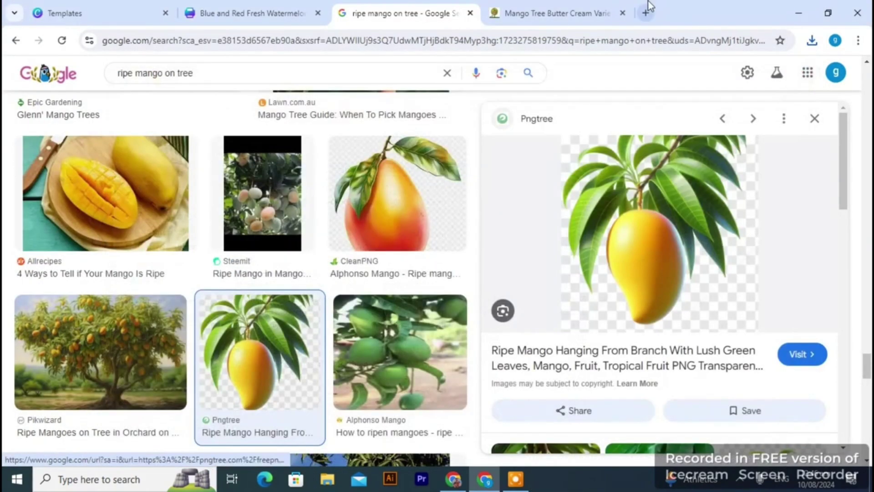
Step: Search Google for "bg remove" in a new browser tab
left_click(645, 12)
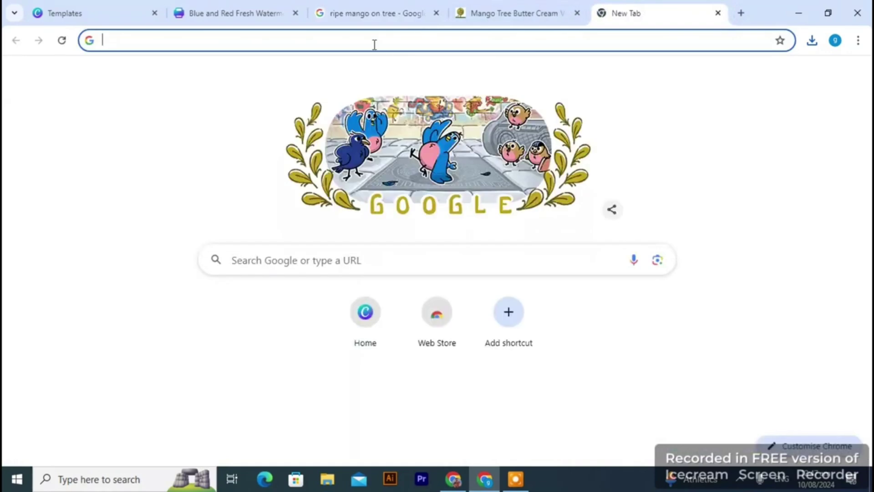
type("bg")
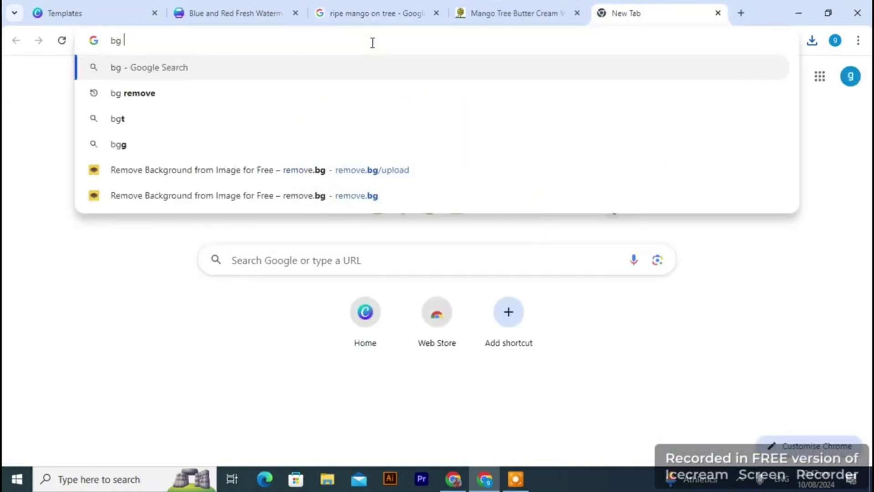
left_click(291, 94)
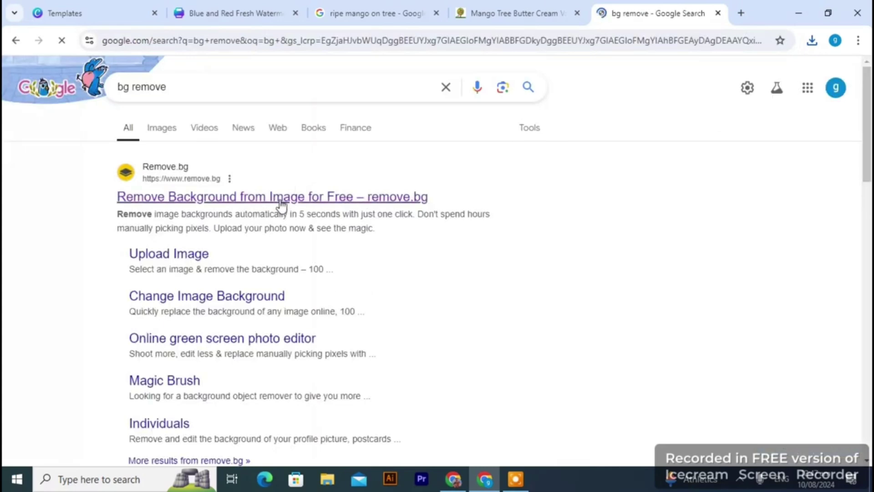
Step: Remove the background of the downloaded ripe mango PNG on remove.bg and download the result
left_click(286, 194)
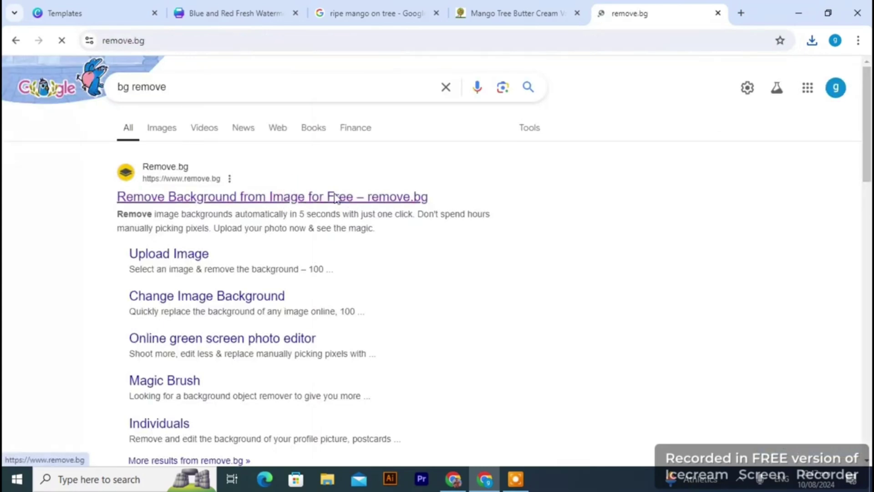
left_click(812, 41)
left_click_drag(710, 107, 594, 318)
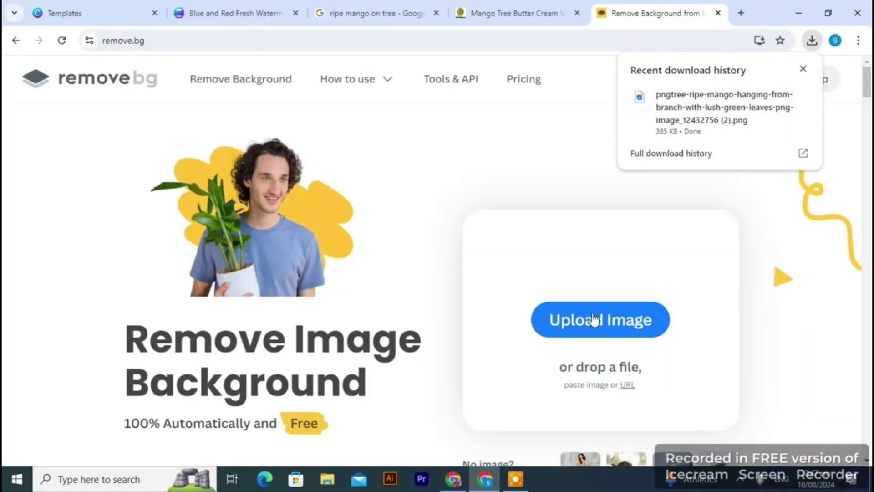
left_click(393, 250)
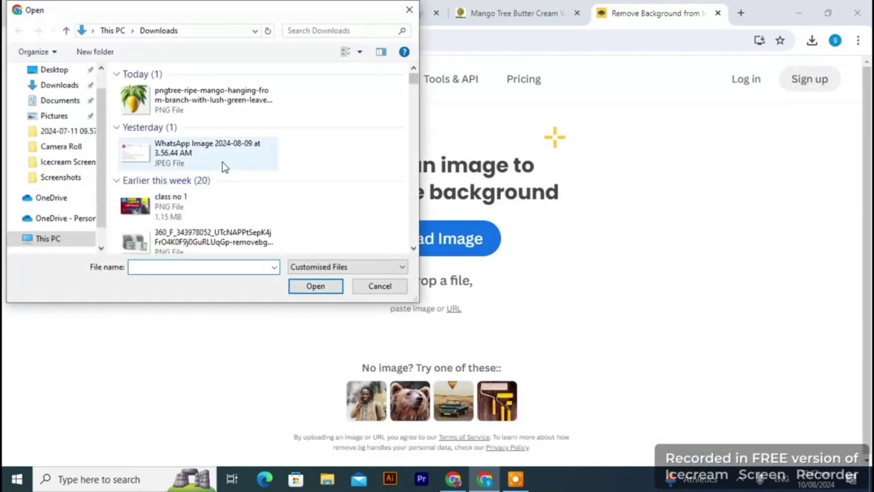
left_click(212, 95)
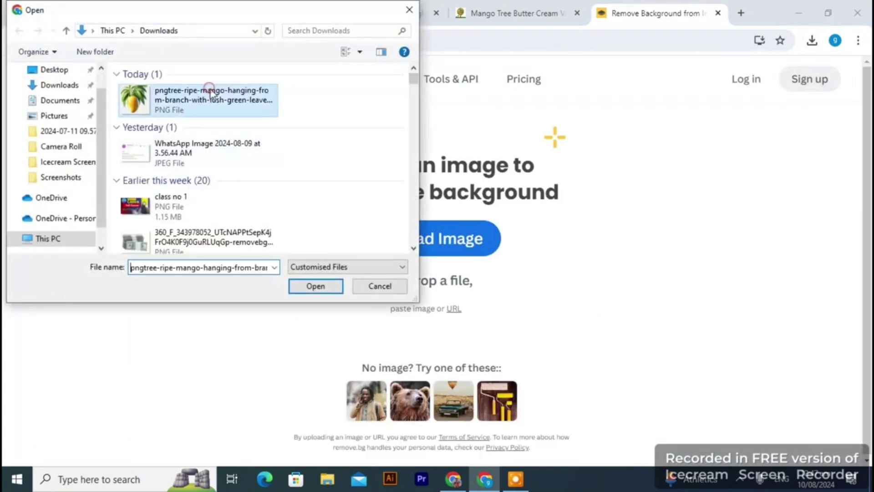
left_click(314, 286)
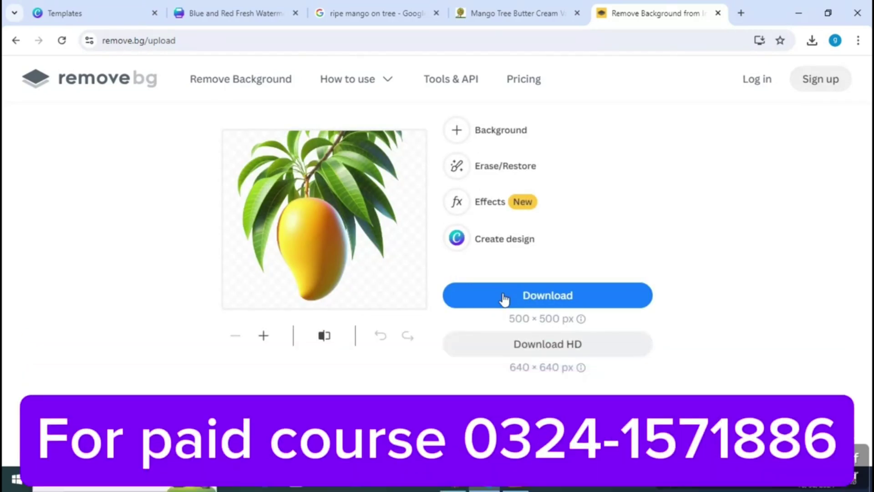
left_click(504, 296)
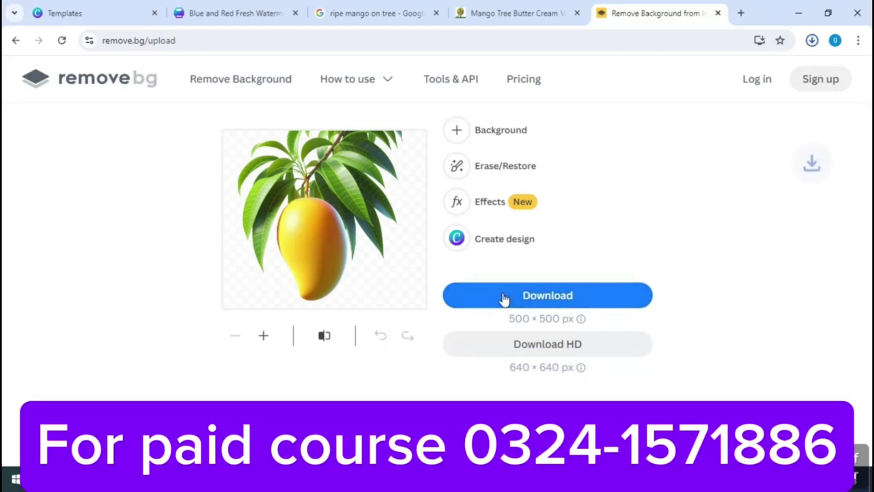
Step: Upload the background-free mango PNG from the recent downloads to the Canva watermelon juice flyer's uploads
left_click(202, 7)
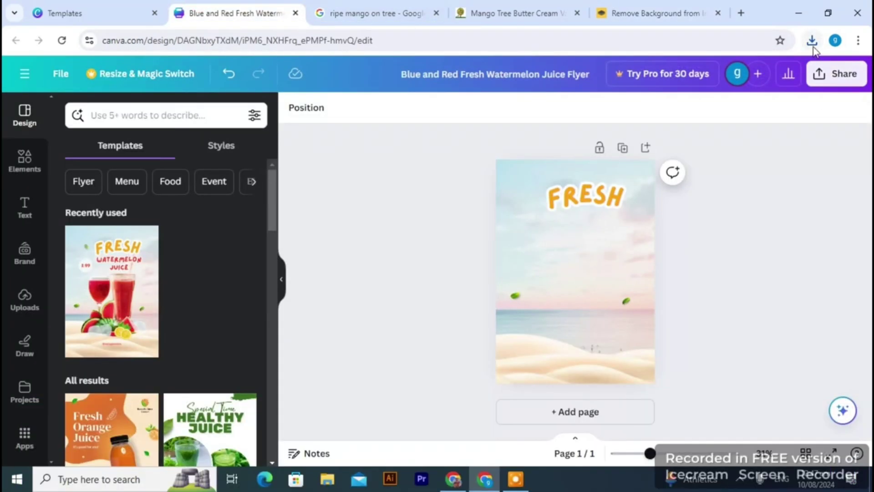
left_click(812, 40)
left_click_drag(715, 117, 124, 293)
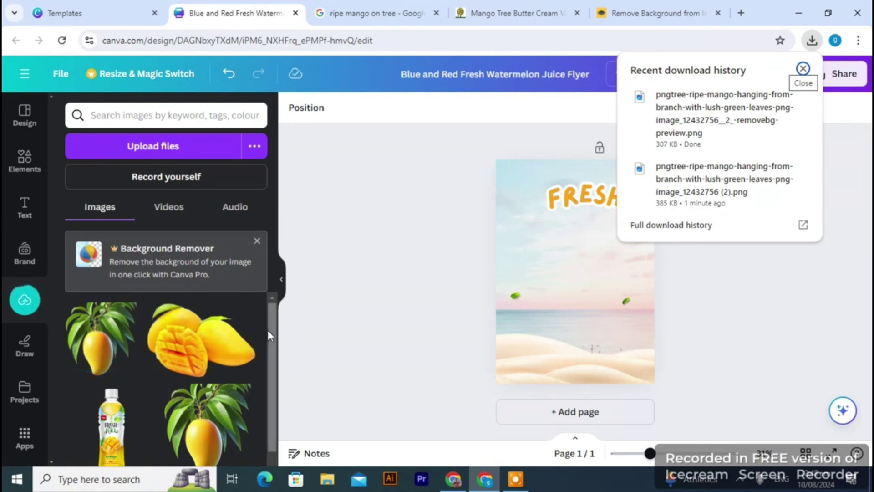
left_click(351, 261)
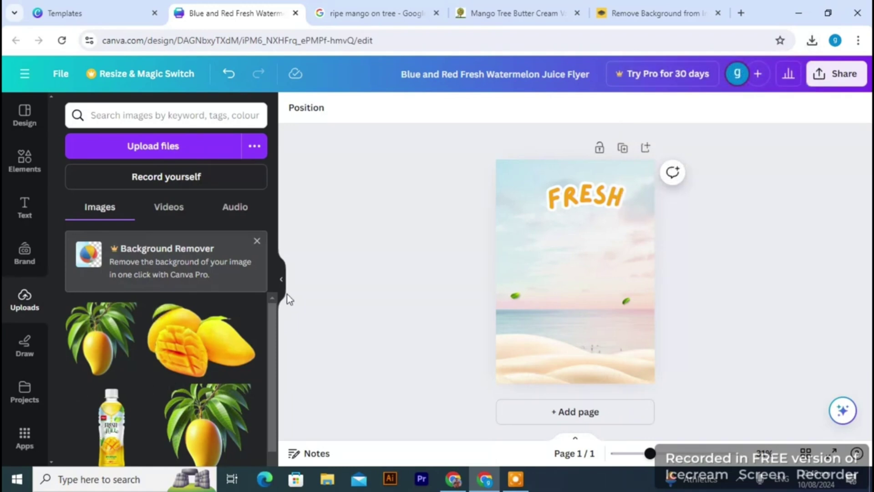
Step: Add the background-free mango image to the flyer, scale it down, and duplicate it into a cluster of three in the upper-left corner
left_click(87, 343)
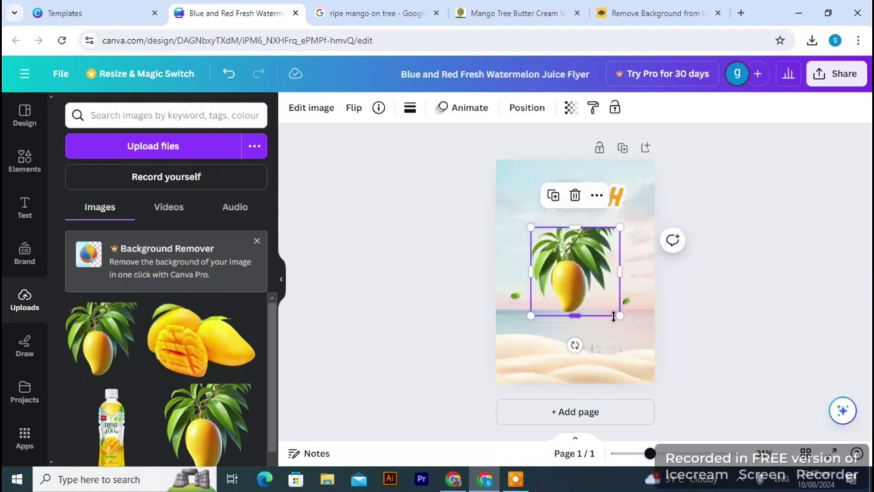
left_click_drag(619, 315, 590, 289)
left_click_drag(558, 247, 519, 171)
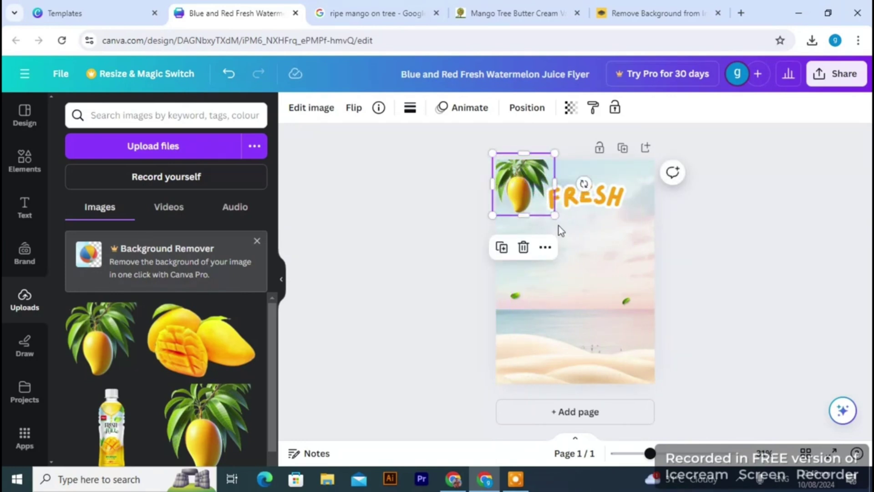
left_click_drag(555, 216, 504, 182)
left_click(500, 243)
left_click(528, 233)
left_click(720, 238)
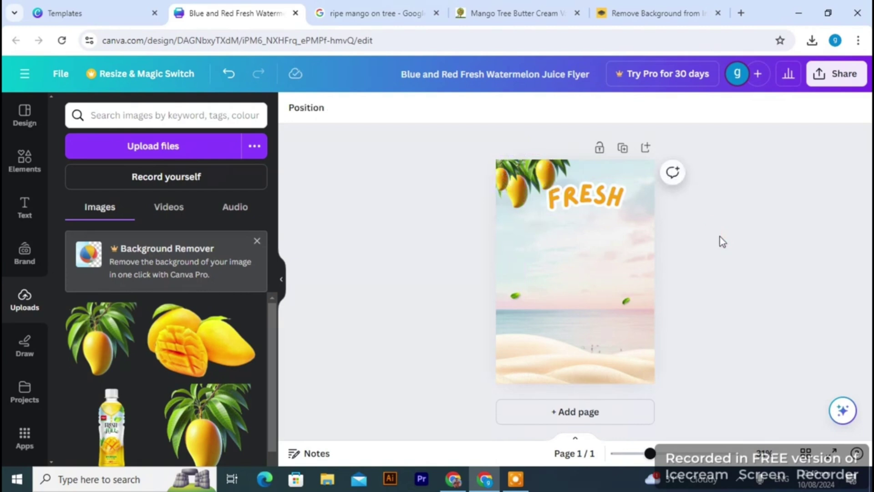
Step: Adjust the spacing of the mangoes along the flyer's top edge and move the FRESH heading slightly lower
left_click_drag(547, 175, 529, 197)
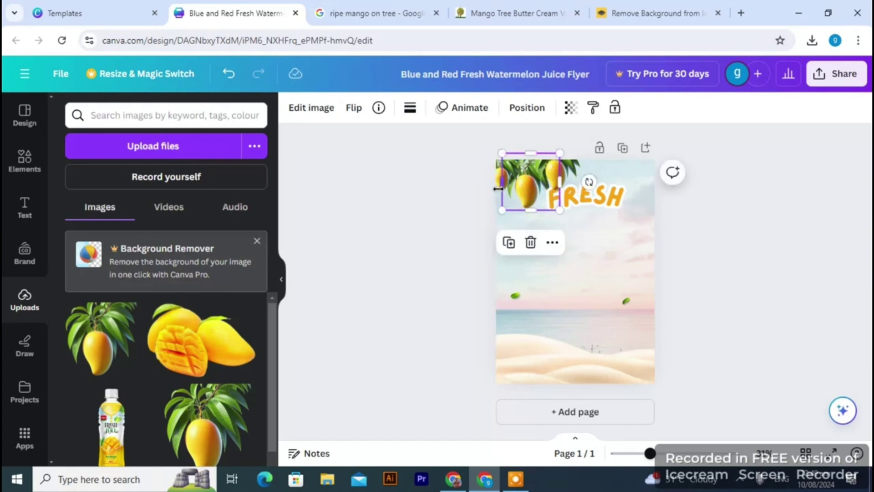
left_click(464, 187)
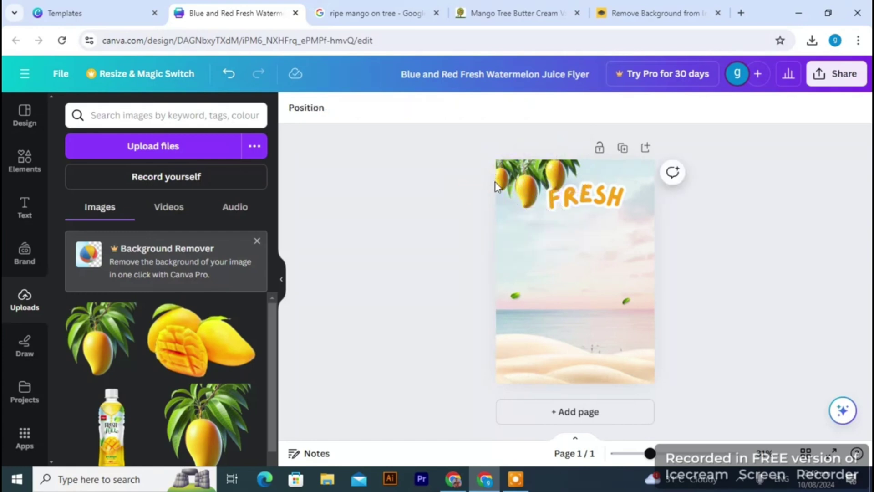
left_click_drag(499, 181, 503, 184)
left_click(744, 273)
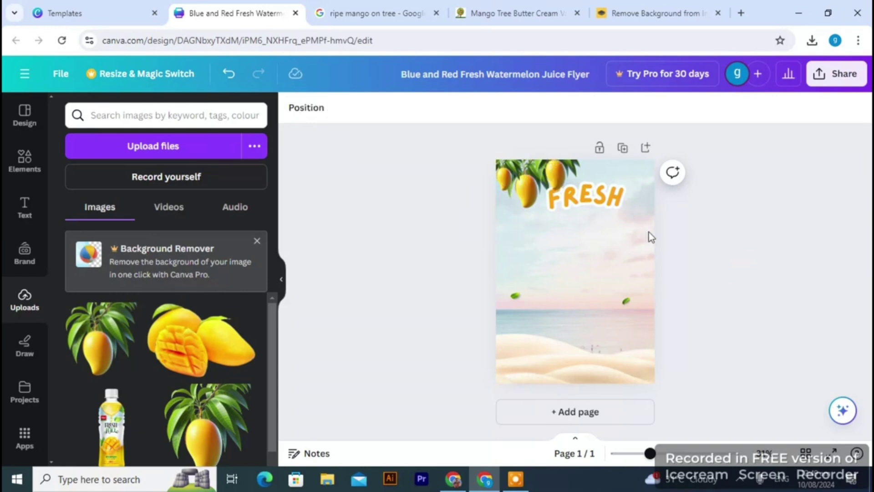
left_click_drag(598, 195, 593, 209)
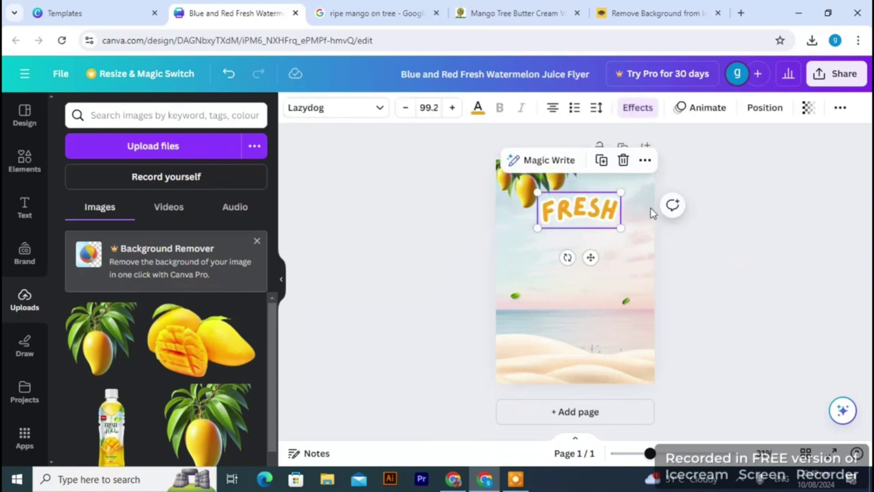
left_click(734, 238)
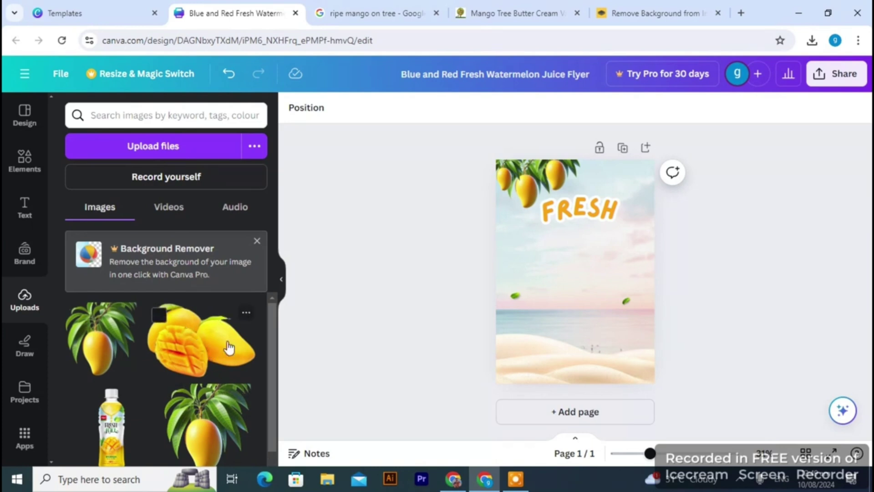
Step: Search Google for "mango juice bottle" in a new browser tab
left_click(741, 12)
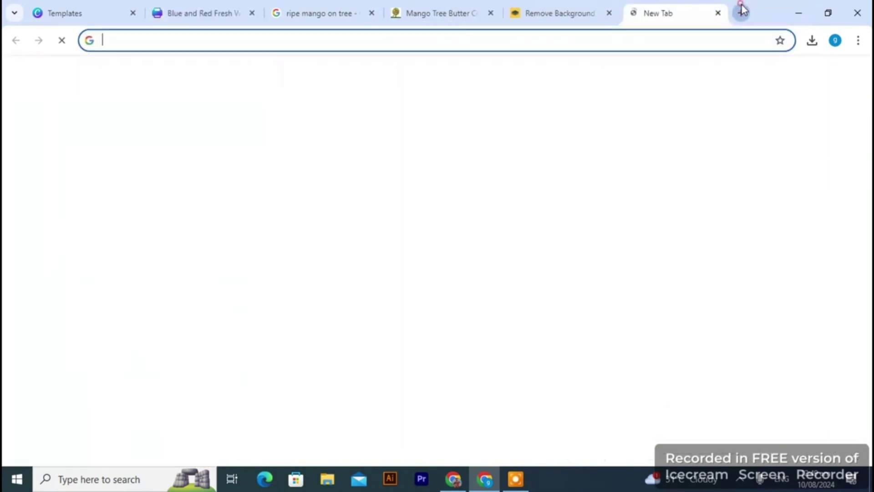
type("m")
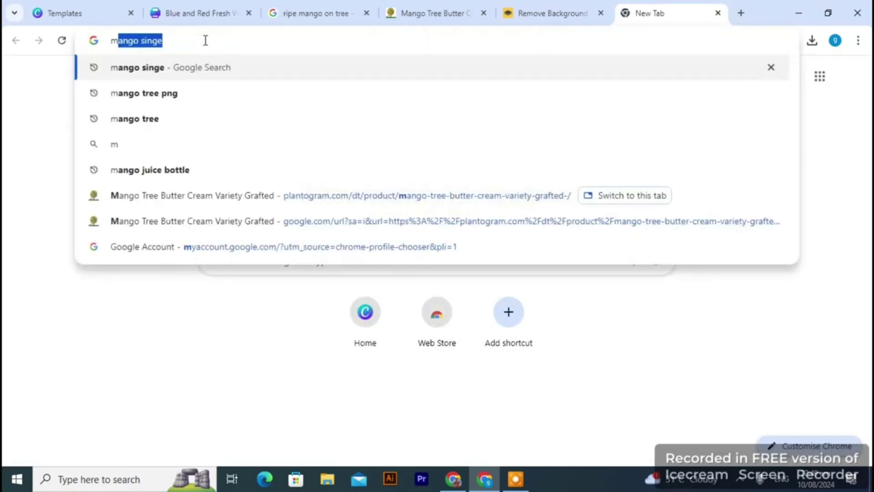
type("nago")
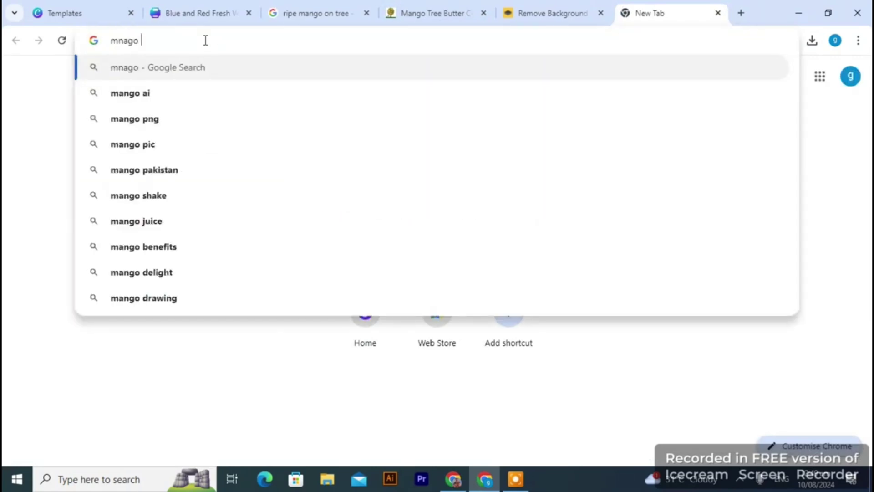
key("BackSpace")
key("BackSpace")
key("BackSpace")
key("BackSpace")
key("BackSpace")
type("a")
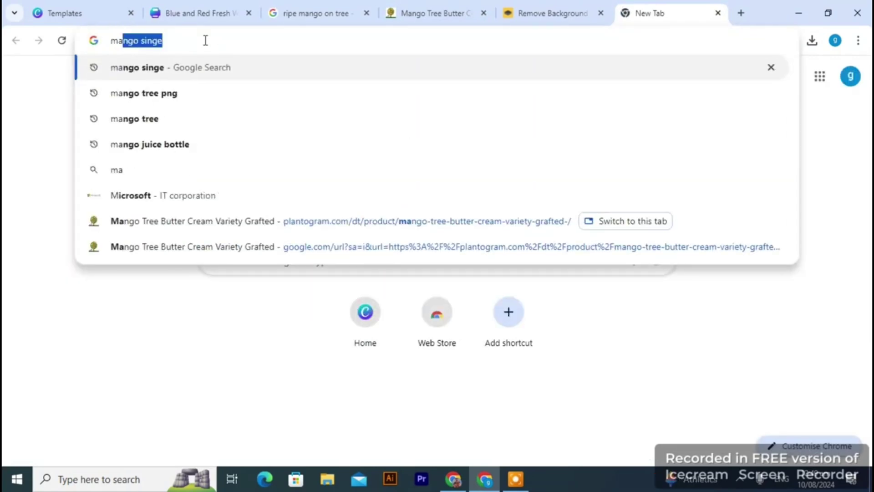
type("ngo jiu")
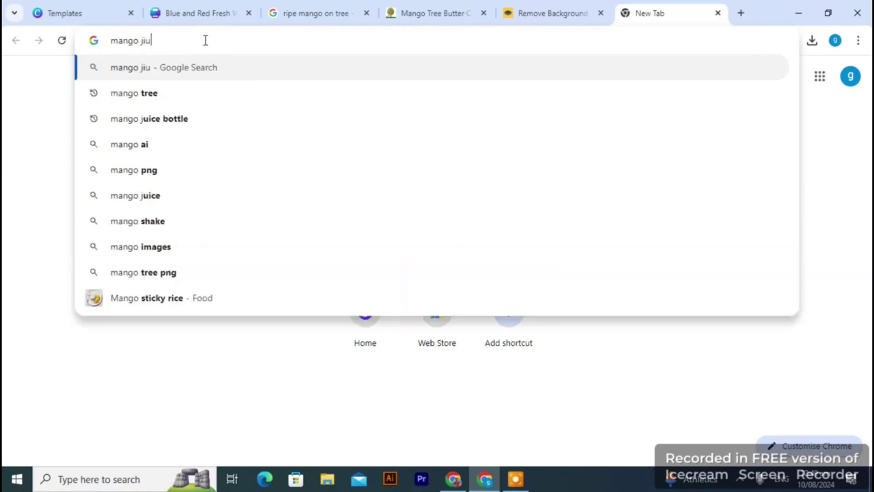
type("ce bo")
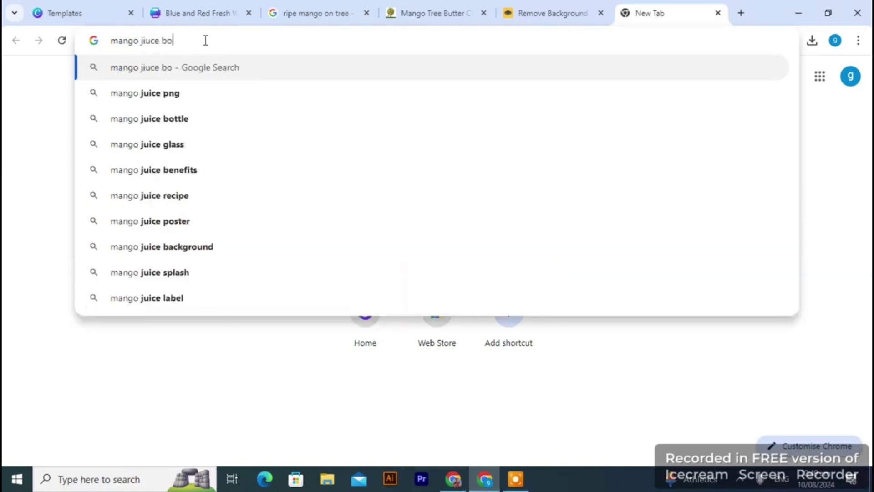
type("tt")
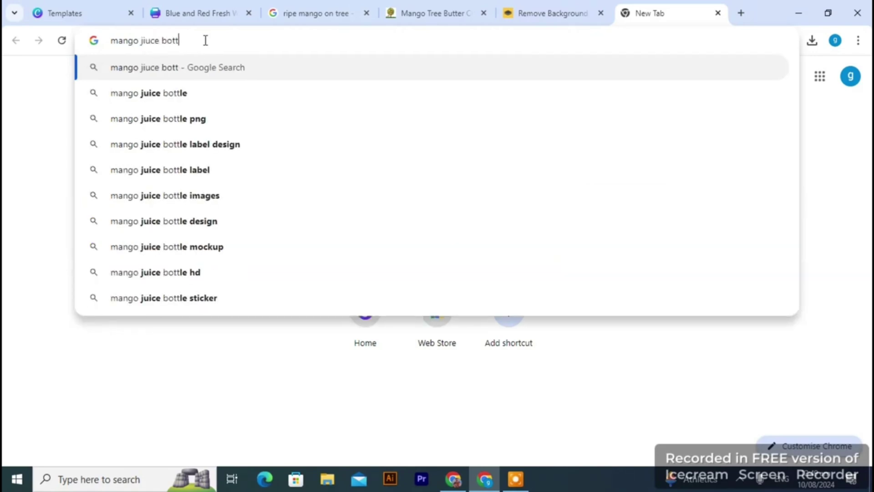
type("le")
key("Return")
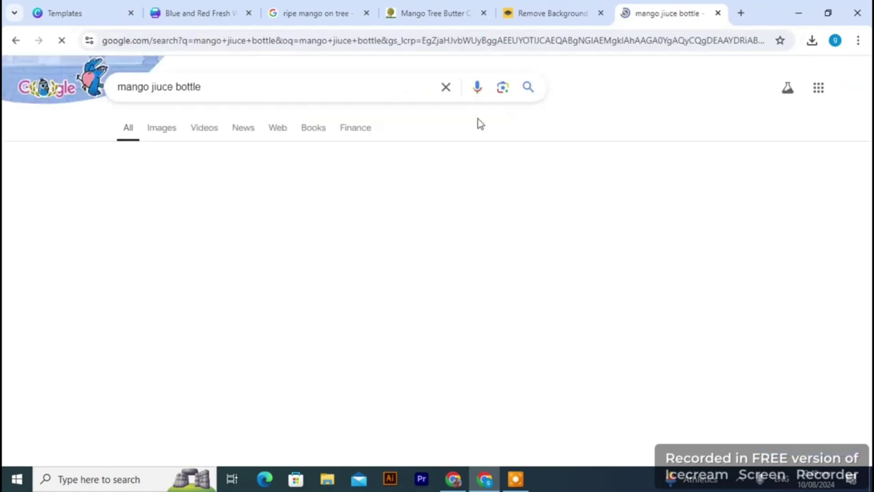
scroll(638, 137, "down", 5)
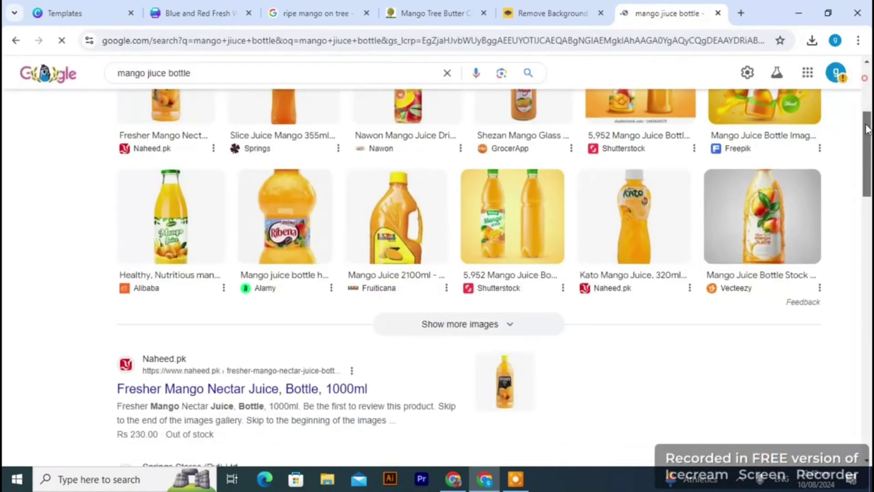
scroll(438, 177, "up", 4)
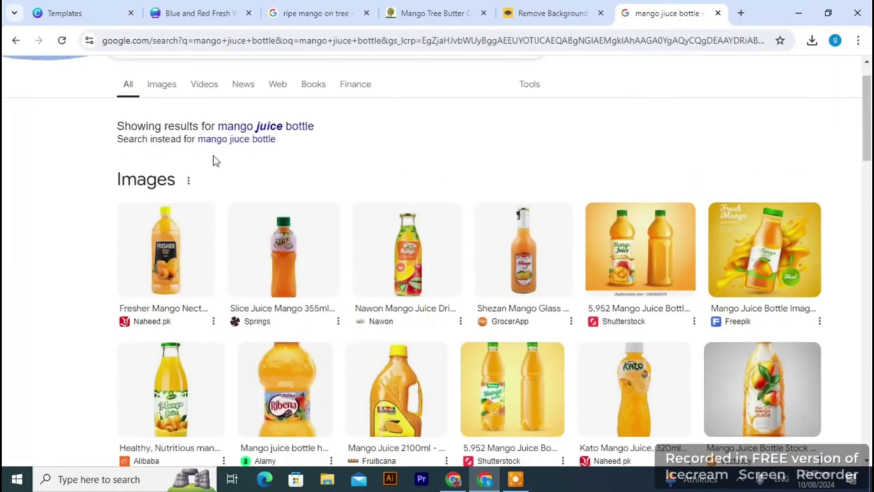
Step: Browse the image results for a mango juice bottle and save the Nestle Fruita Vitals Chaunsa Mango Nectar picture from Foodpanda
left_click(168, 87)
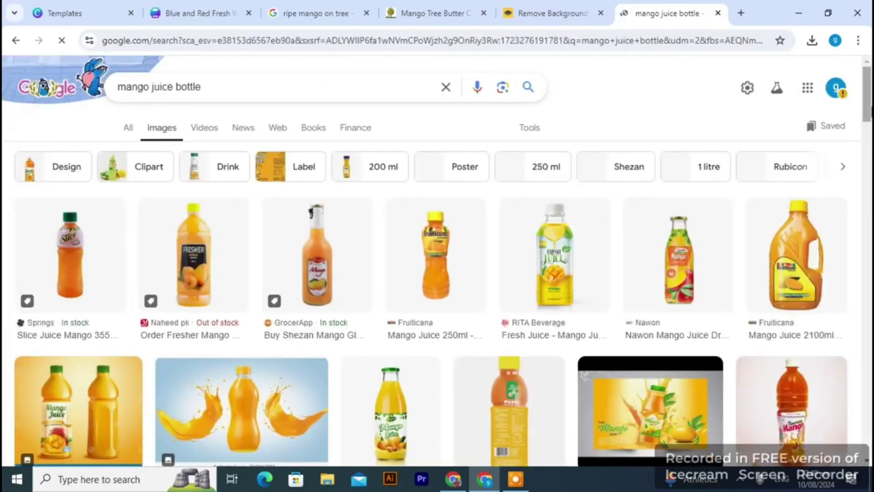
scroll(438, 259, "down", 3)
scroll(437, 259, "down", 7)
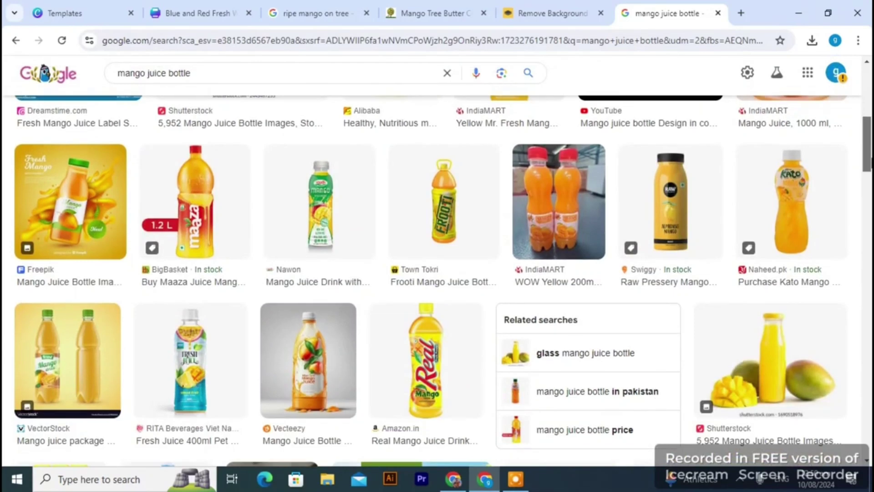
scroll(437, 277, "down", 3)
scroll(438, 278, "down", 6)
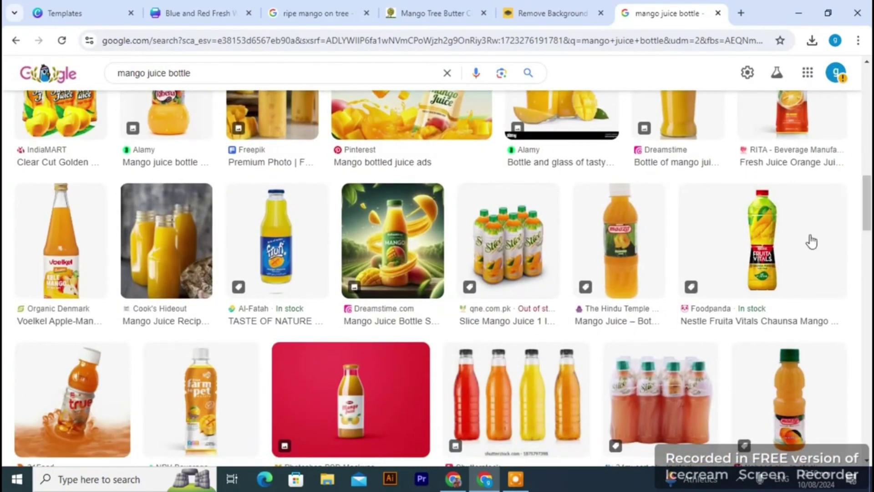
left_click(791, 235)
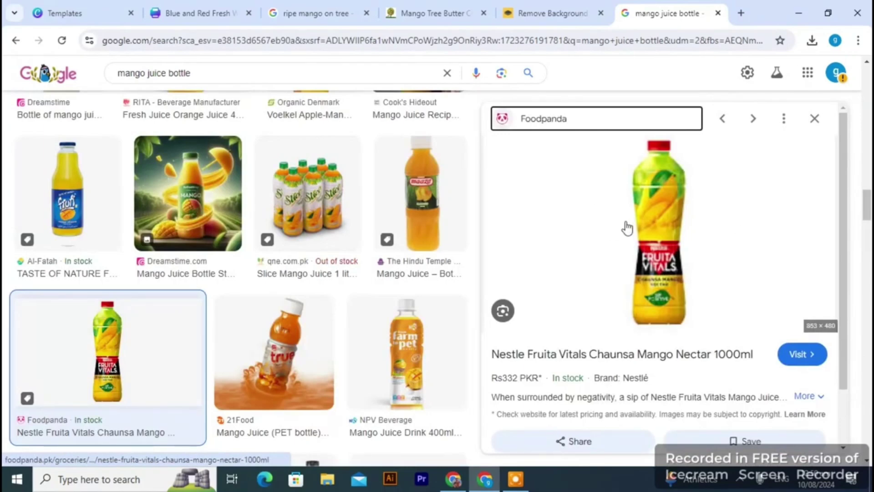
right_click(634, 191)
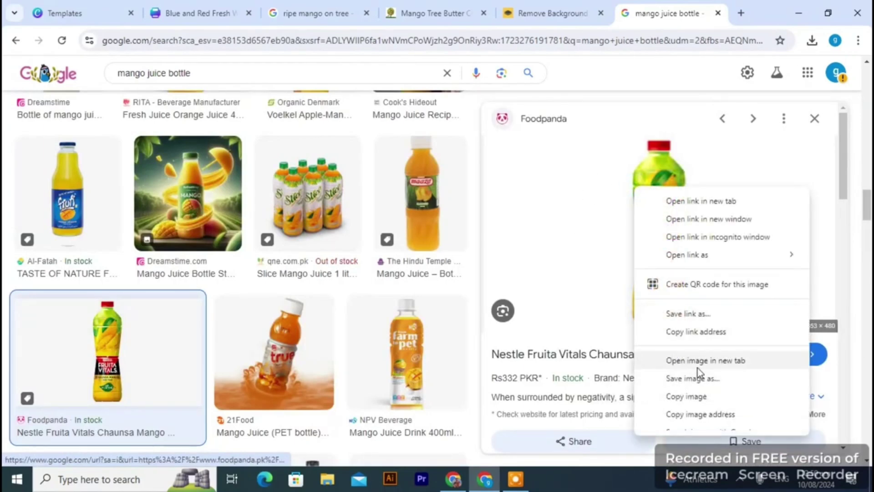
left_click(694, 383)
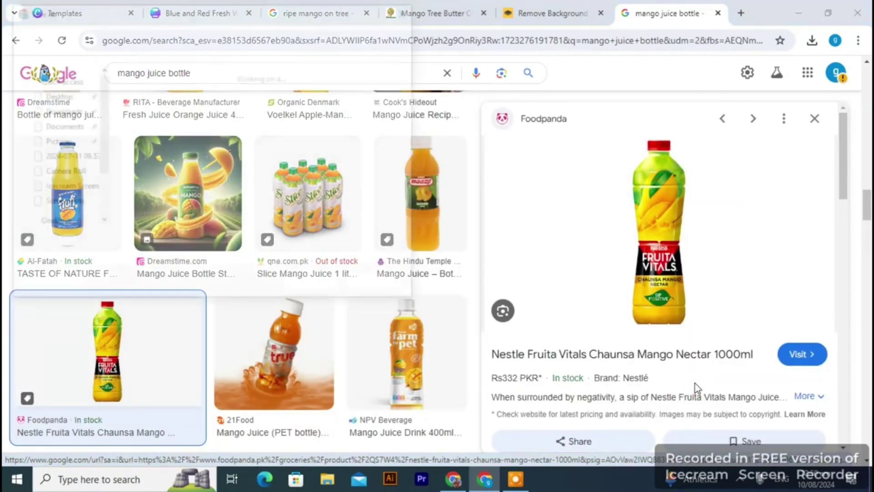
left_click(315, 286)
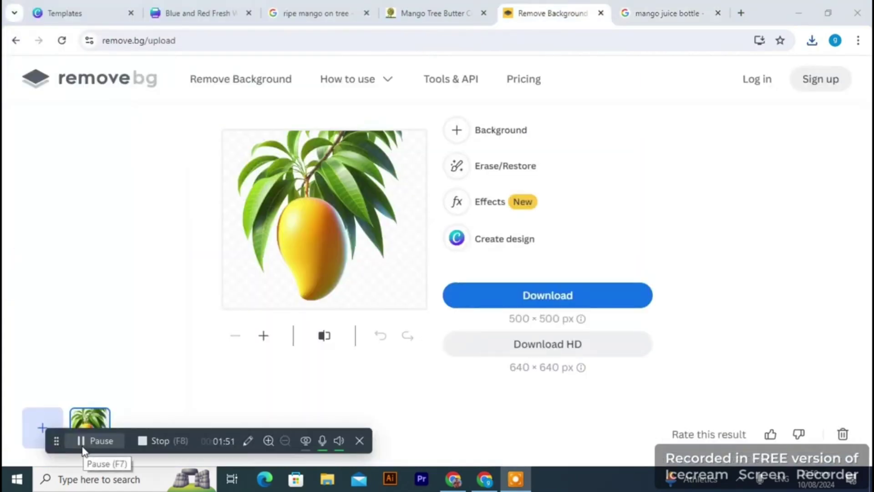
left_click(82, 440)
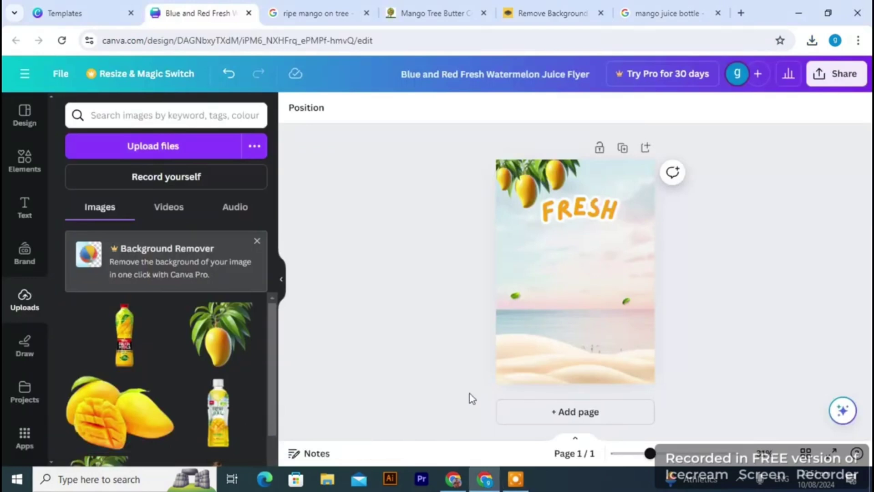
Step: Add the background-free Fruita Vitals bottle to the flyer, enlarge it, and centre it horizontally below the FRESH heading with its base on the sand
left_click(129, 346)
left_click_drag(616, 295, 781, 387)
left_click_drag(657, 346, 578, 331)
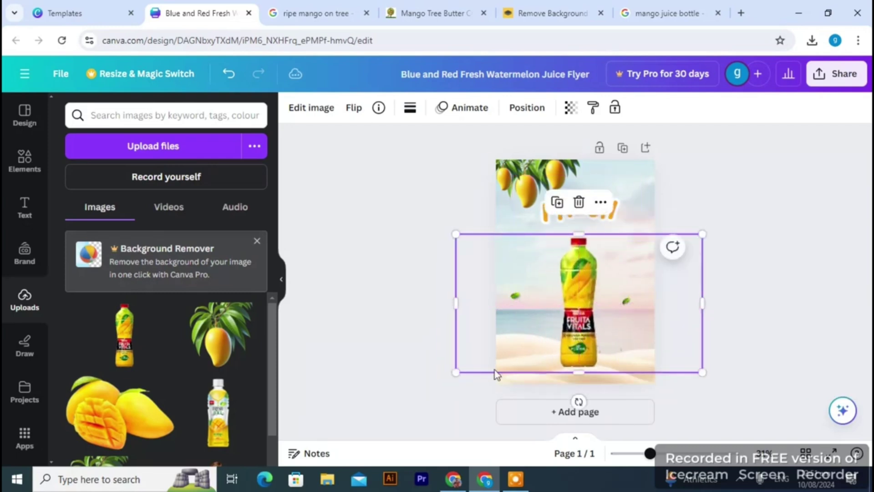
left_click_drag(459, 373, 482, 357)
left_click_drag(602, 305, 590, 325)
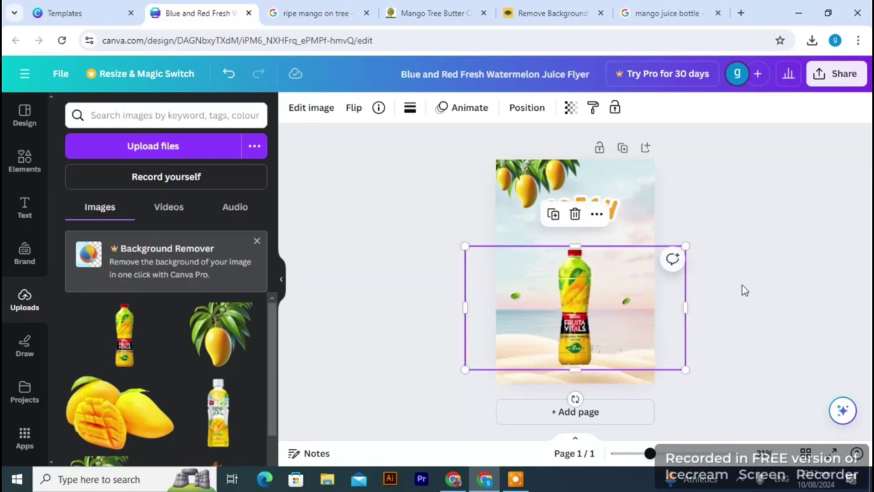
Step: Duplicate the Fruita Vitals bottle, scale the copy down, and place it just right of the original with their bases aligned
left_click(553, 214)
left_click_drag(579, 301, 602, 307)
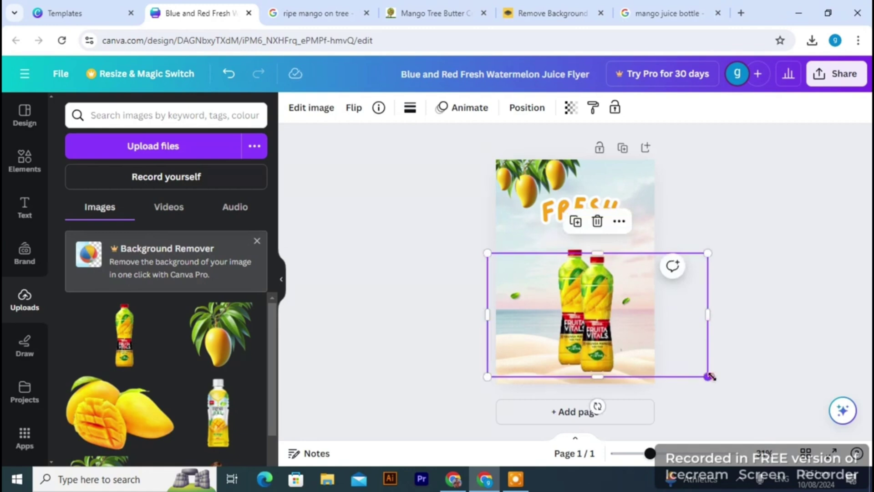
left_click_drag(711, 376, 684, 345)
left_click_drag(586, 321, 607, 328)
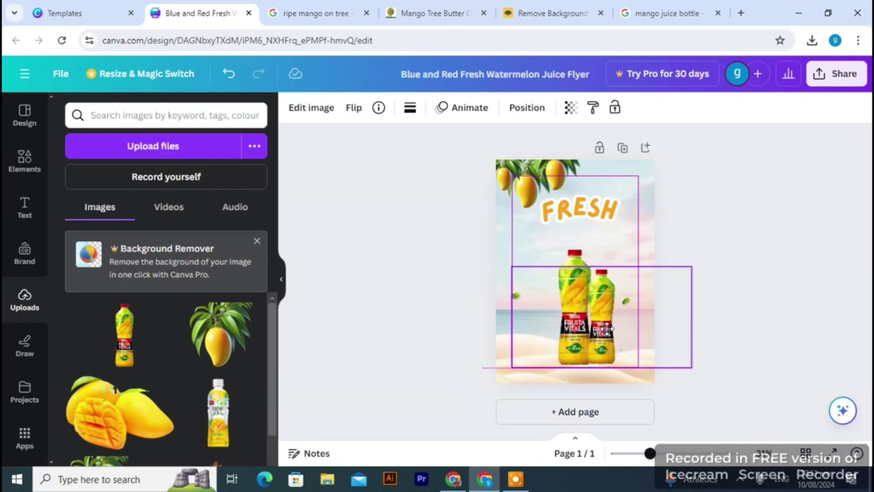